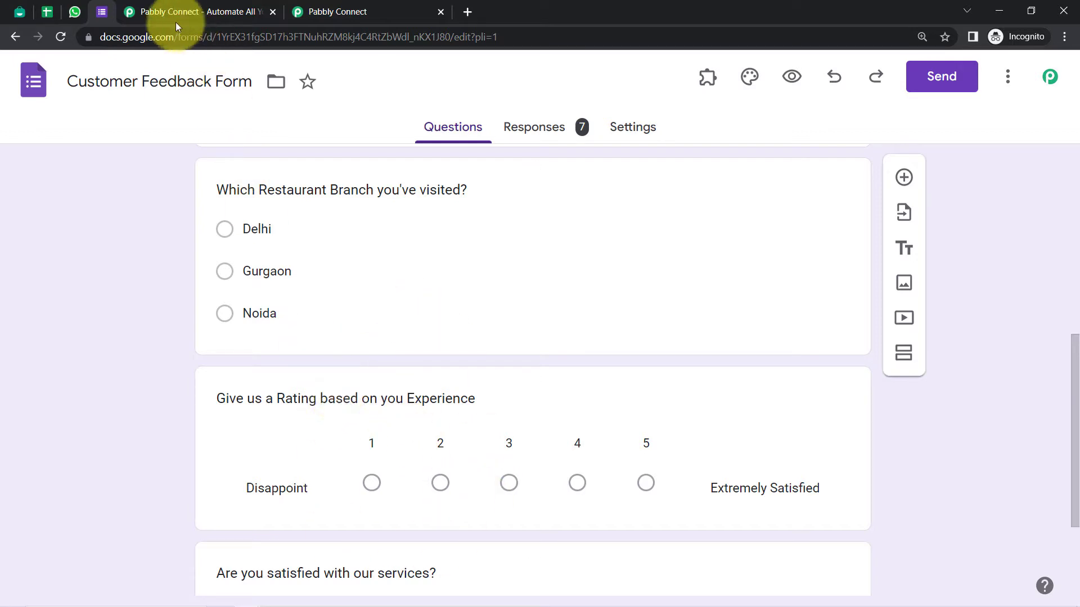
Compare the Pabbly Team - Interakt WhatsApp reply with the Customer Feedback Form
click(75, 11)
click(681, 262)
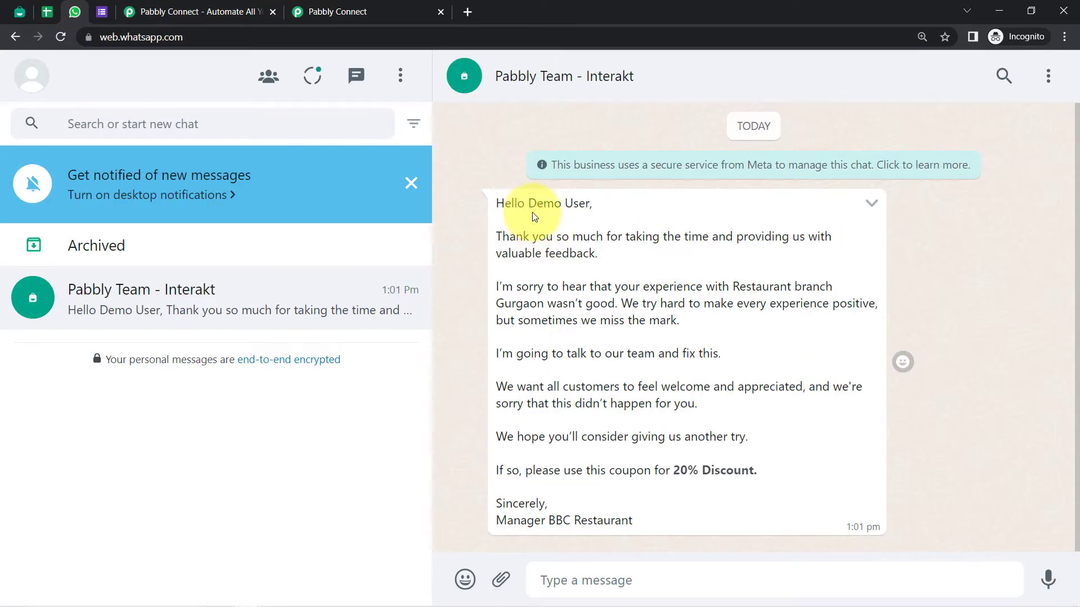
drag(504, 210, 605, 522)
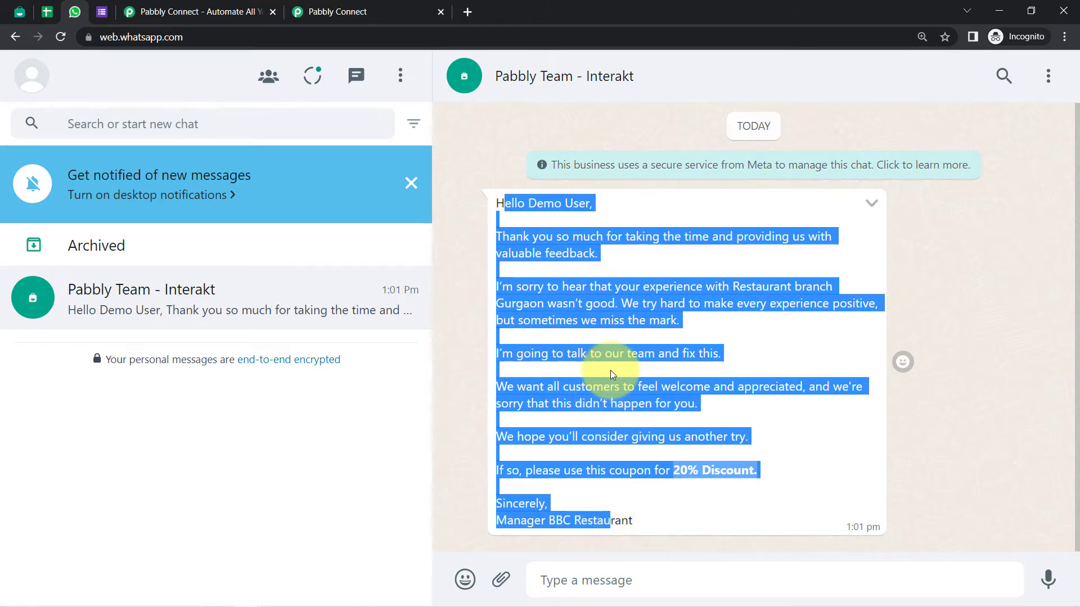
click(102, 12)
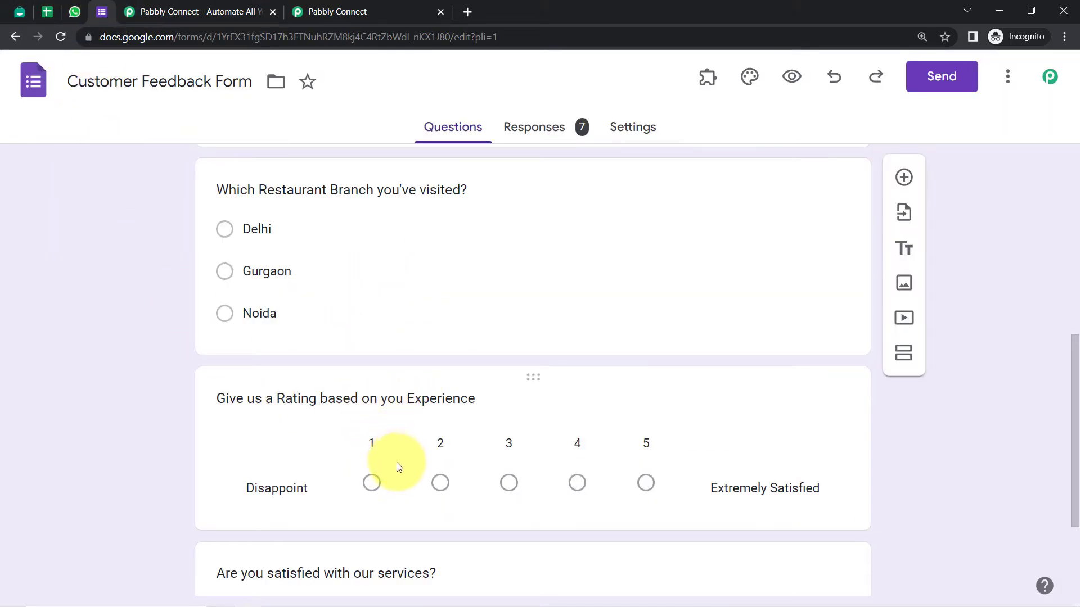
click(74, 12)
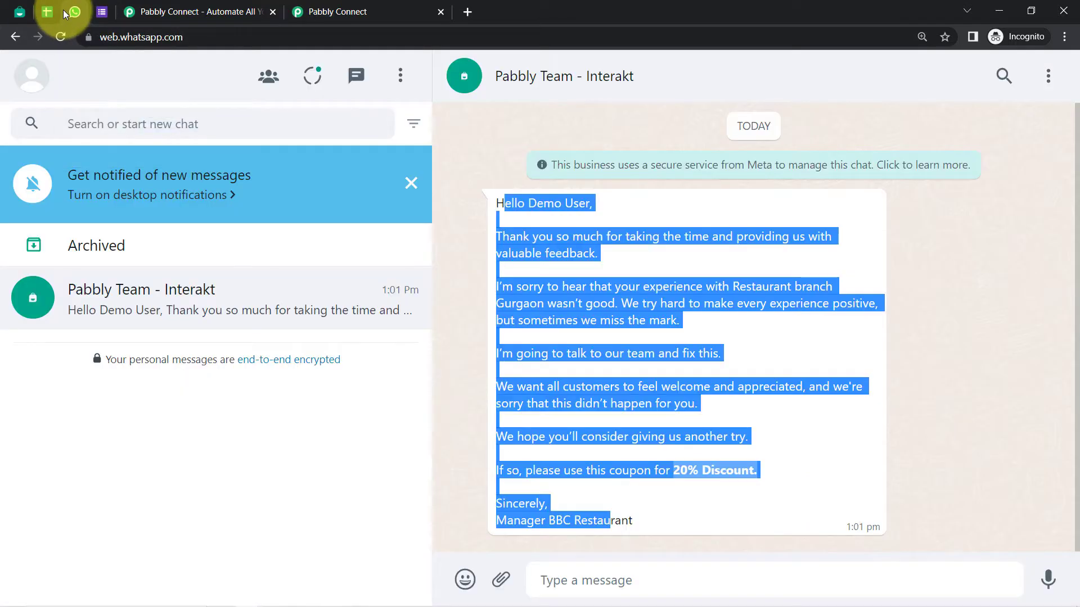
click(102, 12)
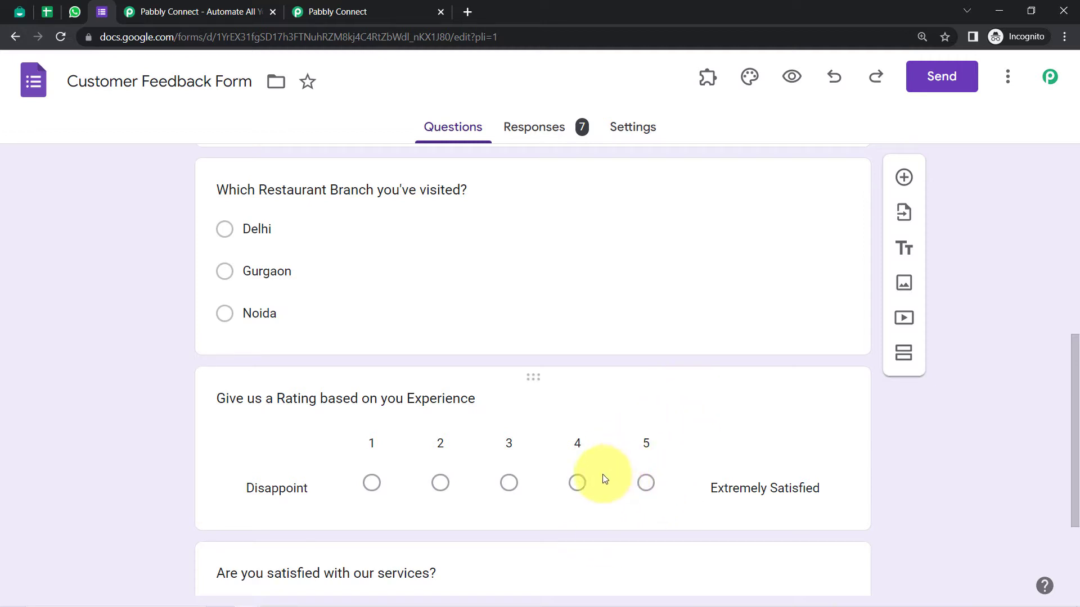
click(83, 11)
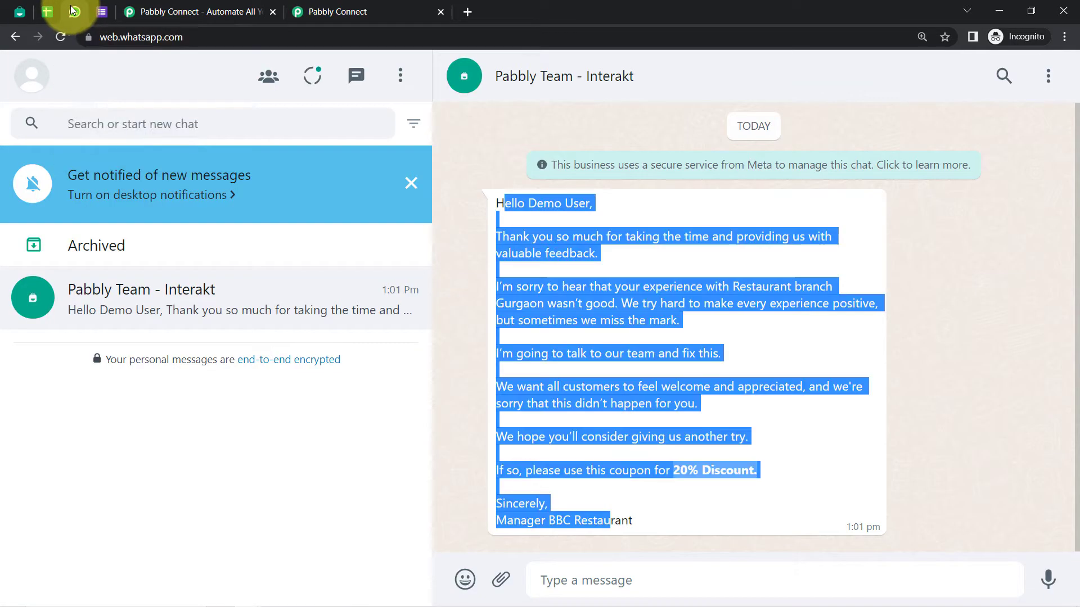
Highlight the reply down to '20% Discount', dismiss the notifications banner, and bring up Interakt's templates
click(658, 288)
drag(517, 203, 663, 525)
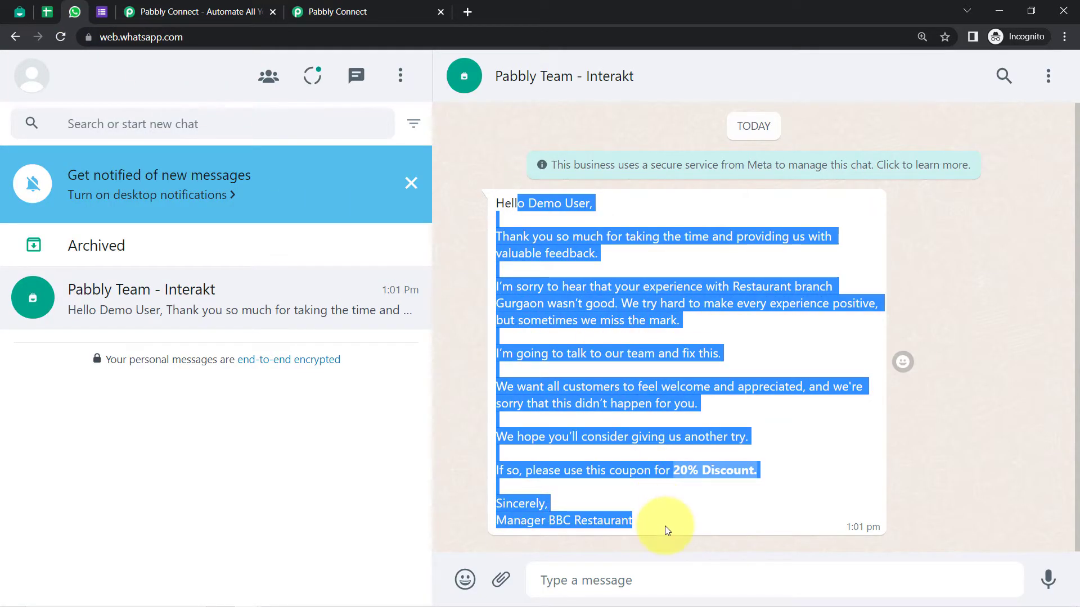
click(595, 315)
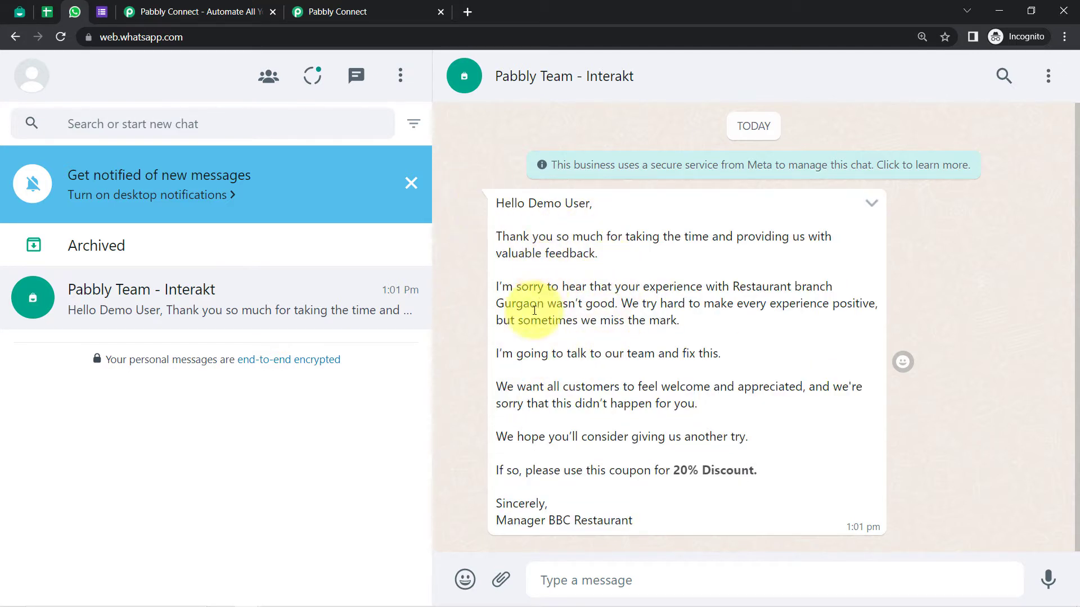
click(410, 183)
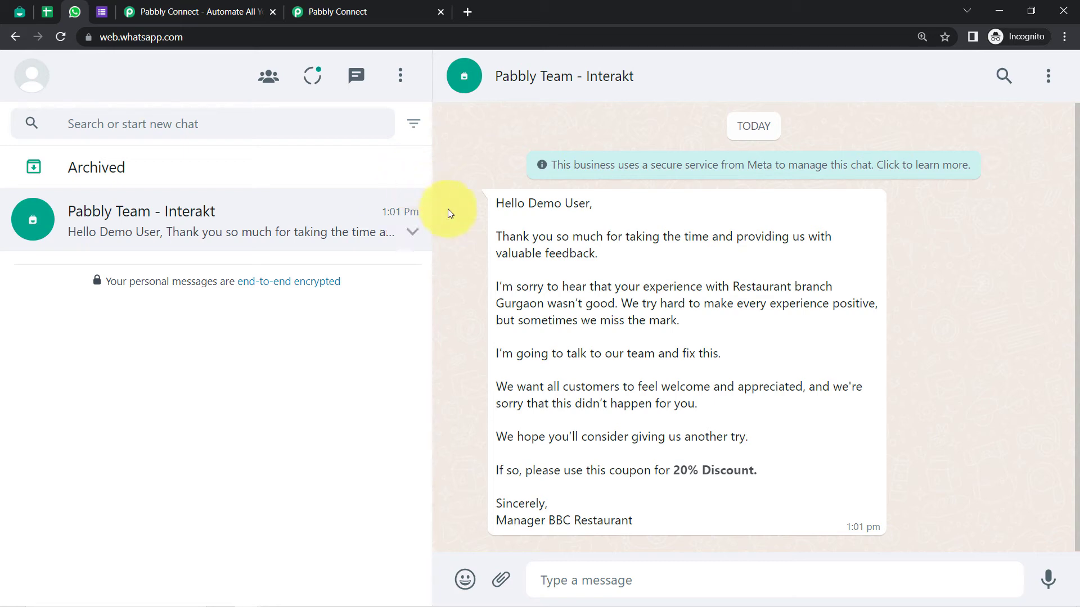
click(104, 5)
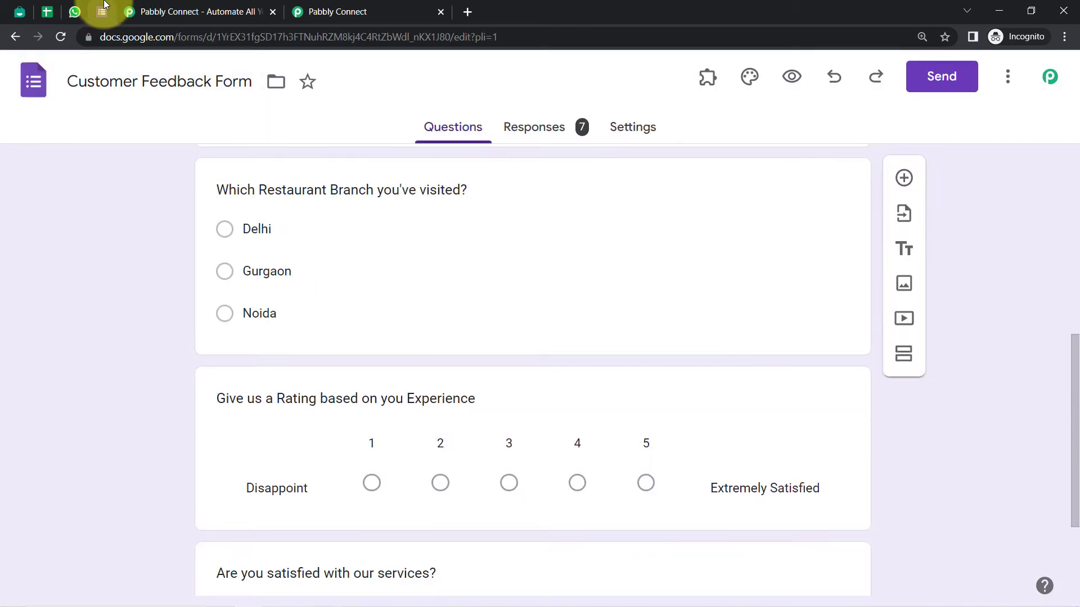
click(74, 10)
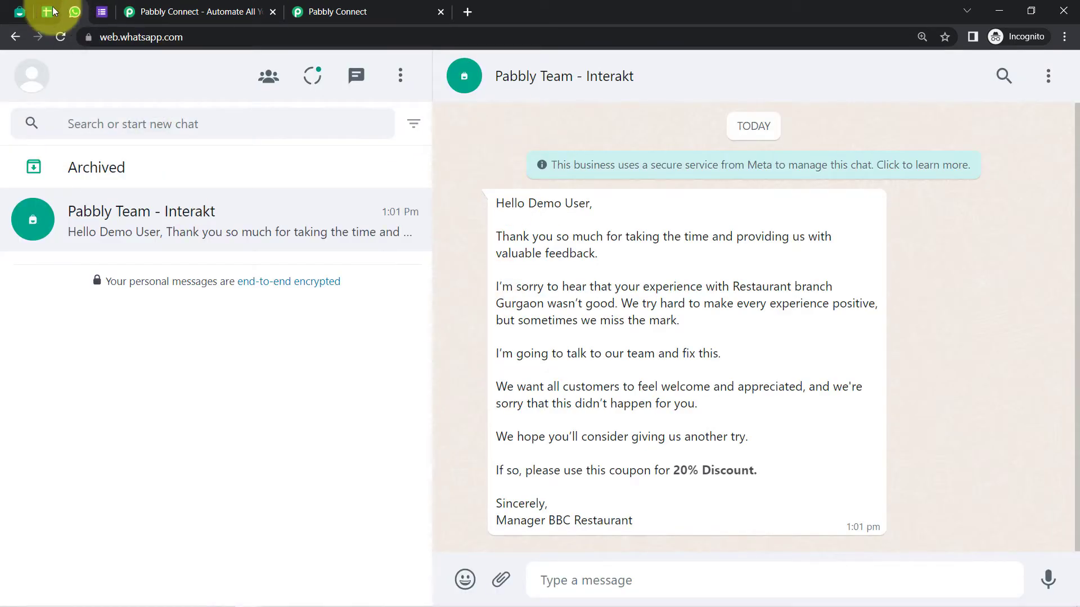
click(20, 11)
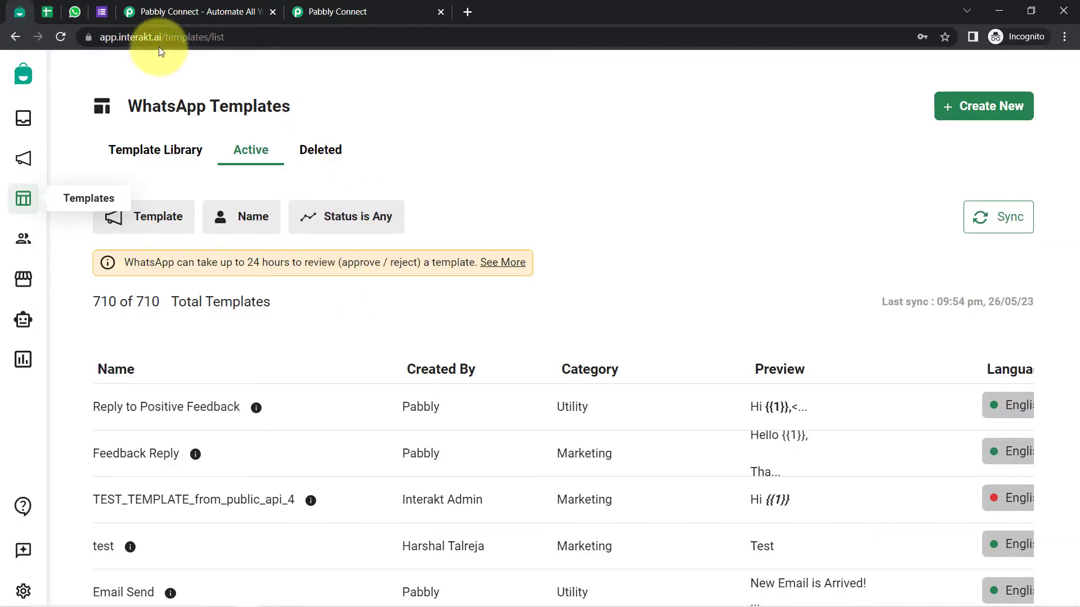
Review Interakt's WhatsApp Templates list and its web address, then go to the Pabbly Connect site
drag(125, 37, 162, 36)
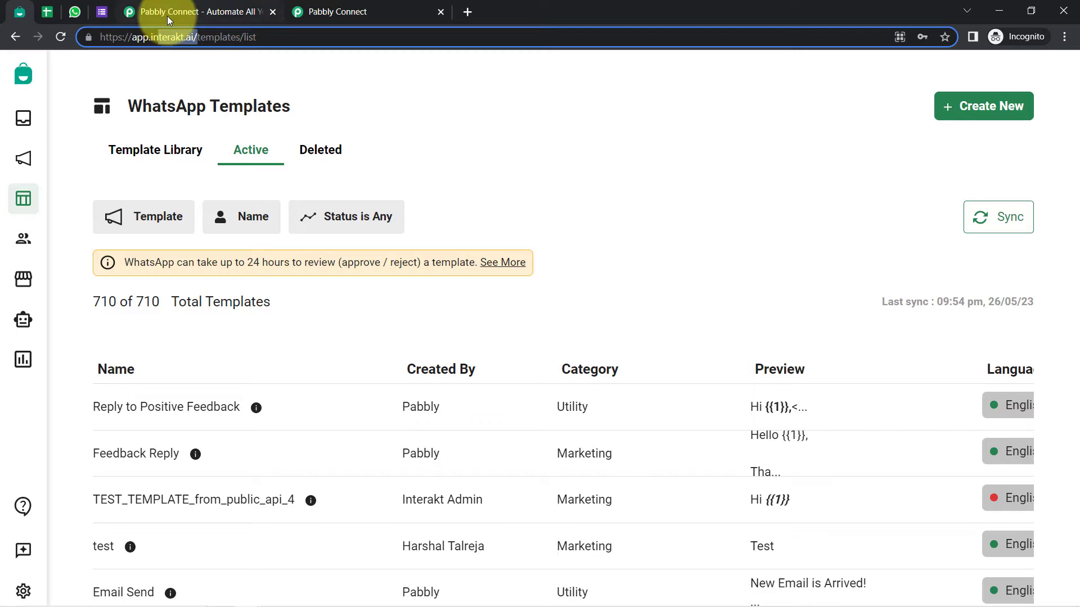
click(102, 12)
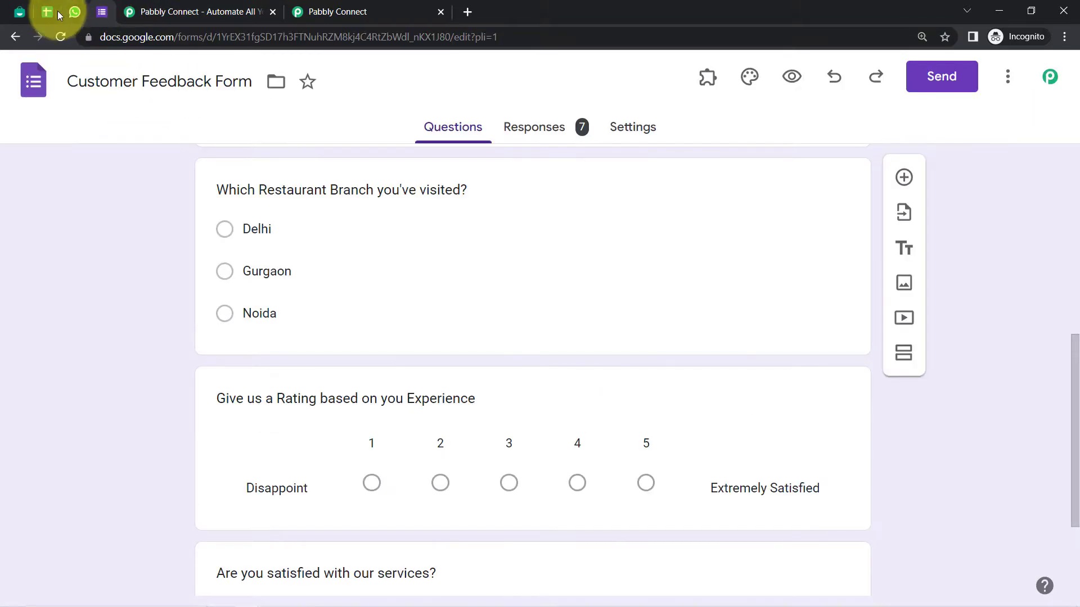
click(22, 12)
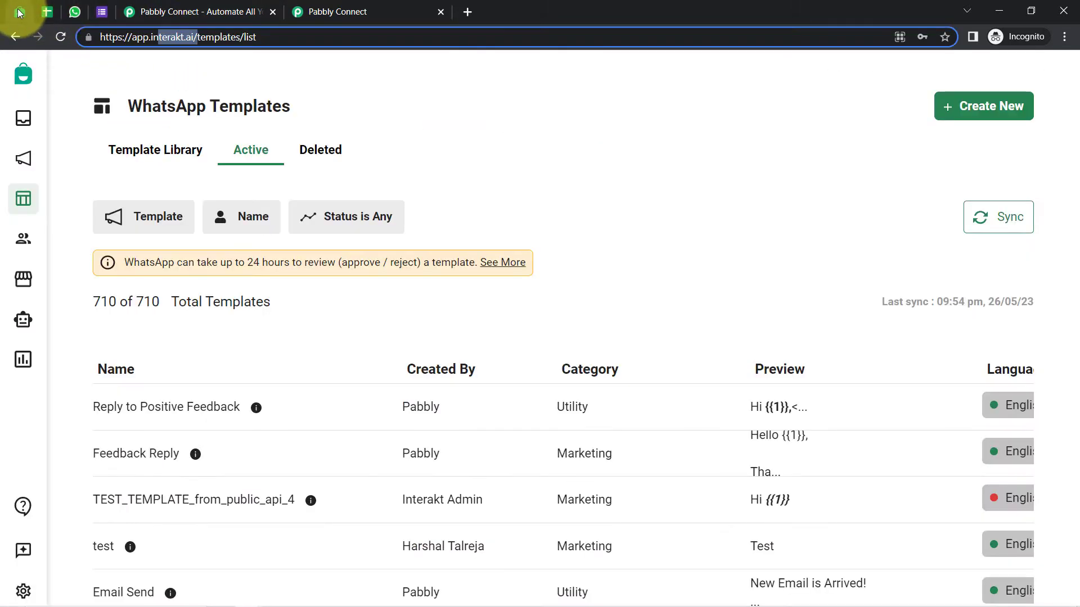
click(102, 12)
click(19, 11)
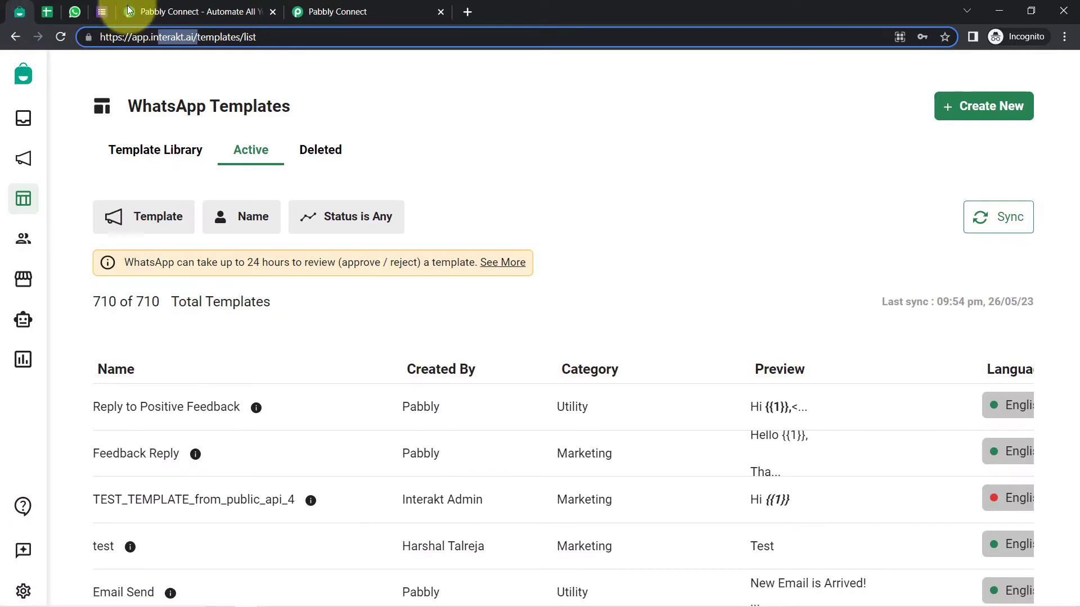
click(191, 10)
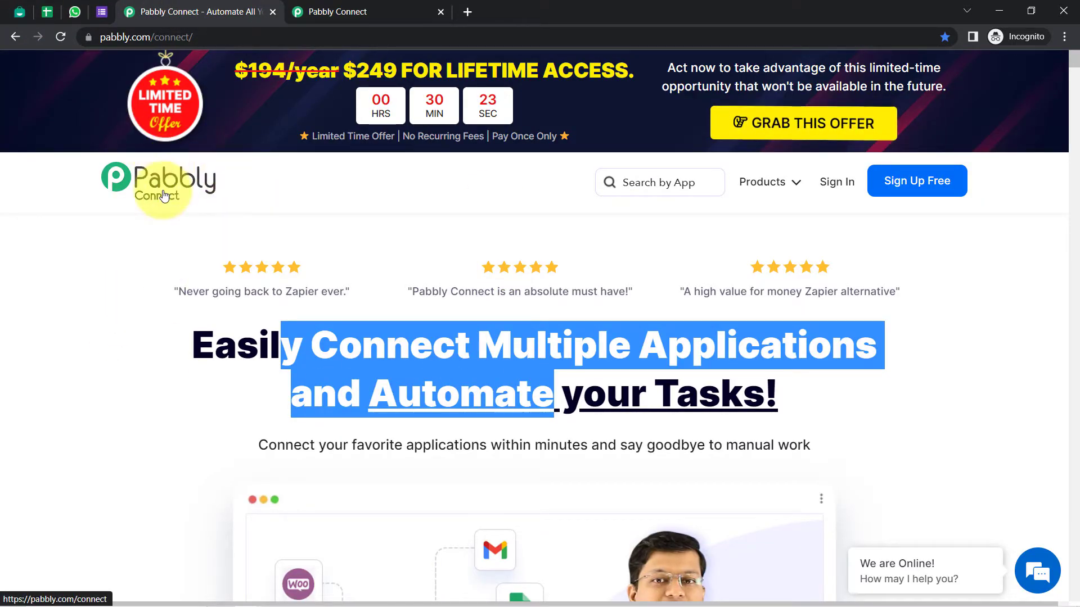
Show the connect.pabbly.com dashboard with 130000 tasks allotted, 9298 consumed and 68 Home workflows
click(332, 12)
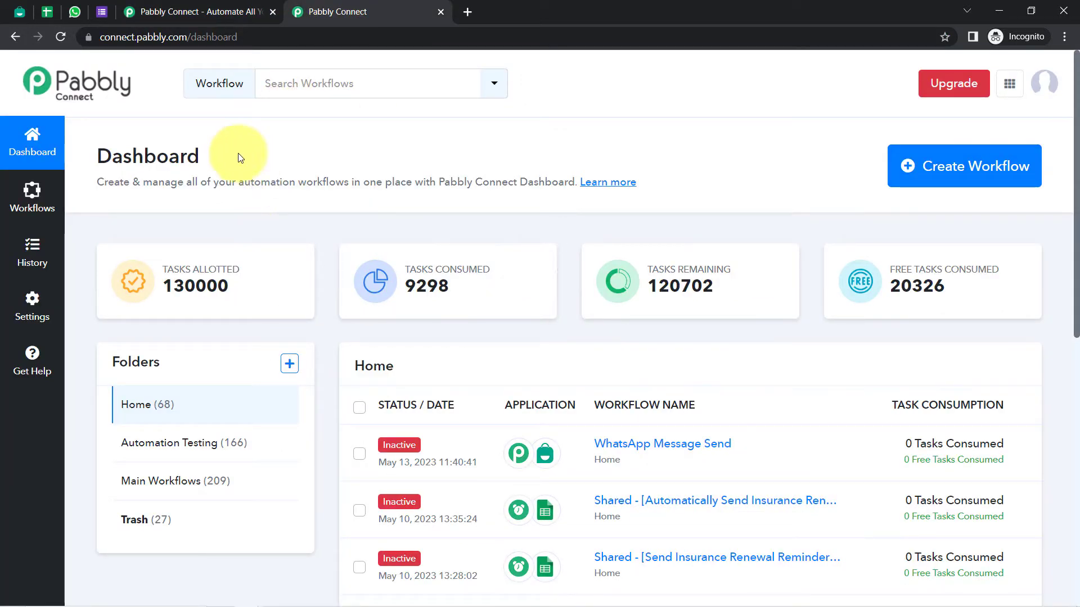
drag(157, 156, 352, 178)
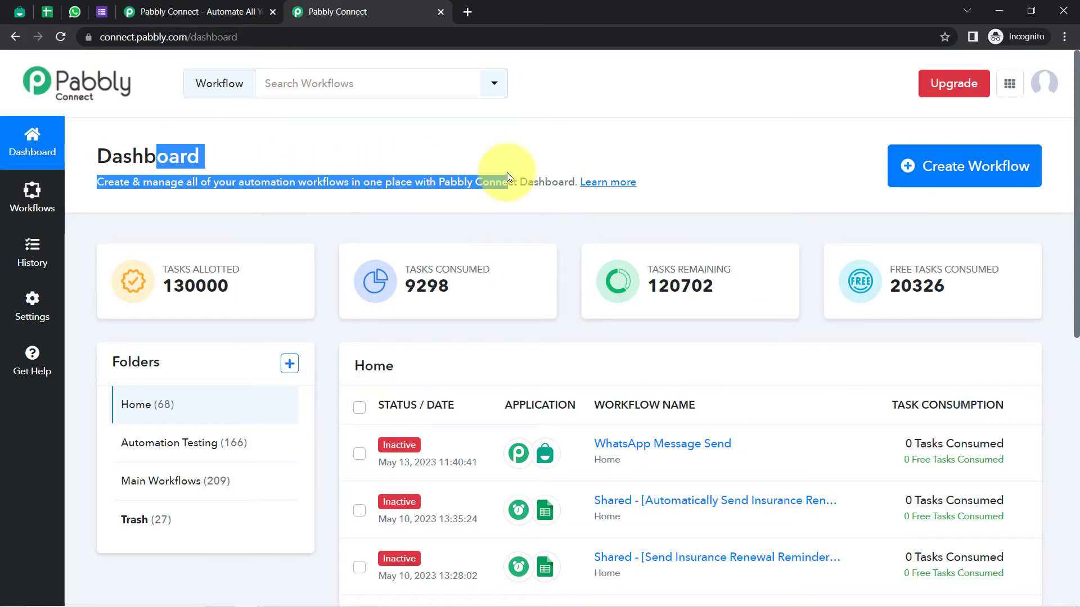
click(185, 4)
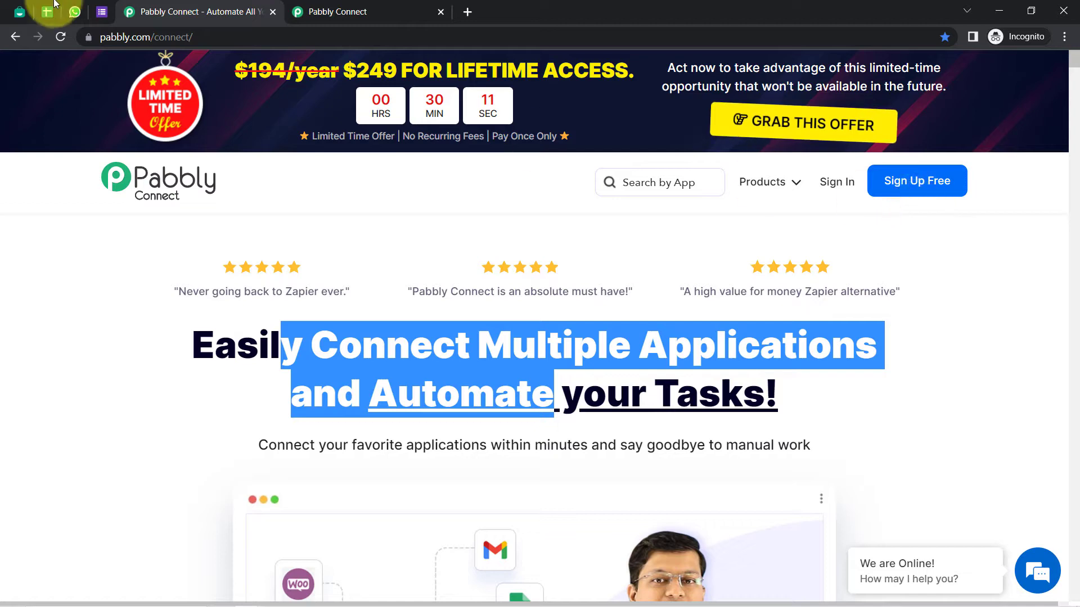
click(386, 6)
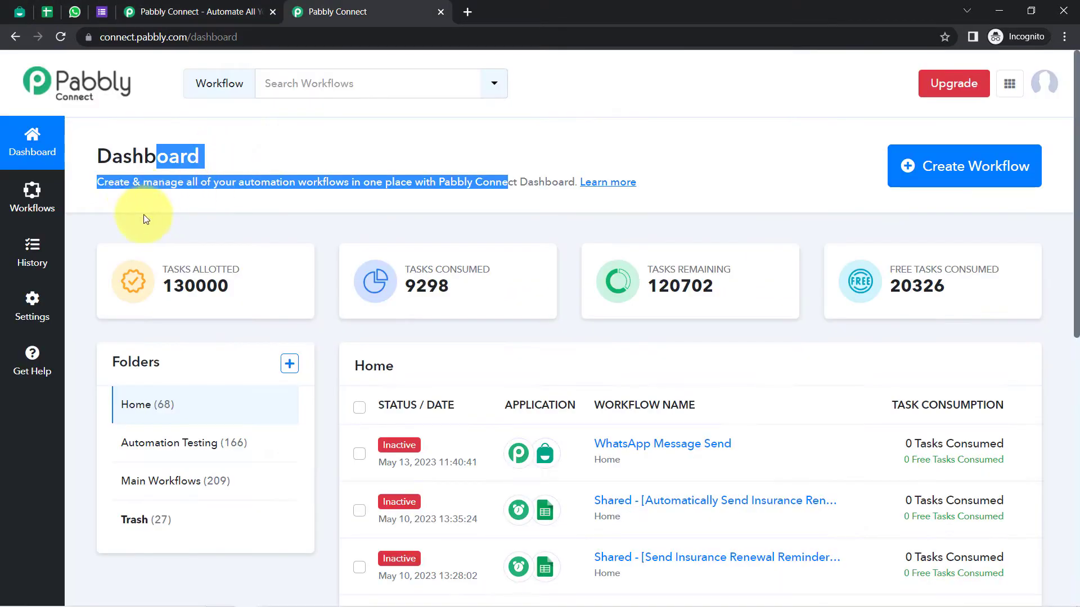
click(178, 164)
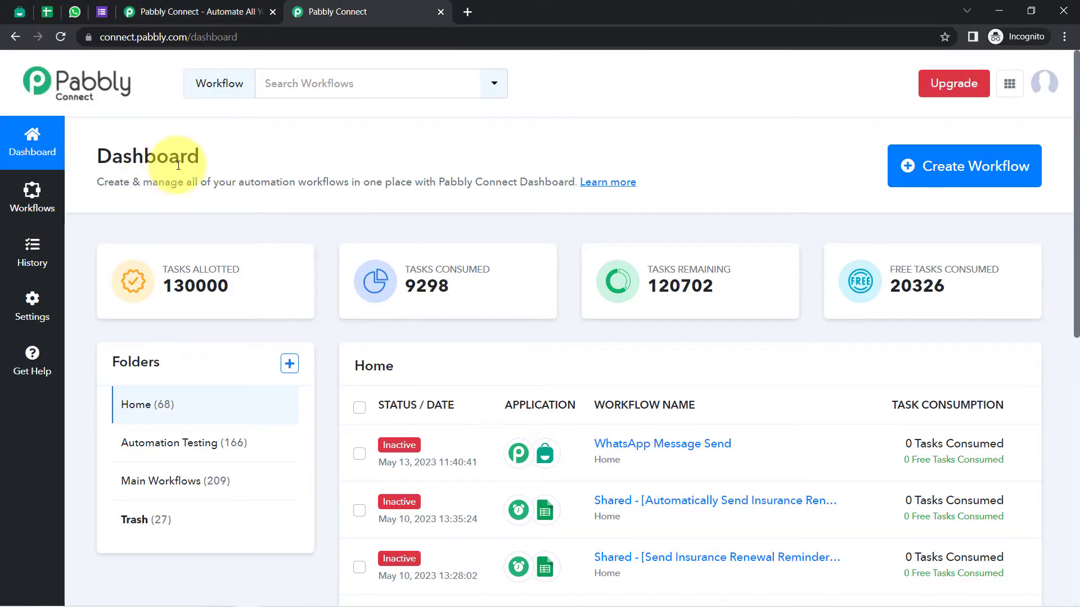
Create a workflow named 'Auto Reply on WhatsApp when the Feedback received via form'
click(993, 162)
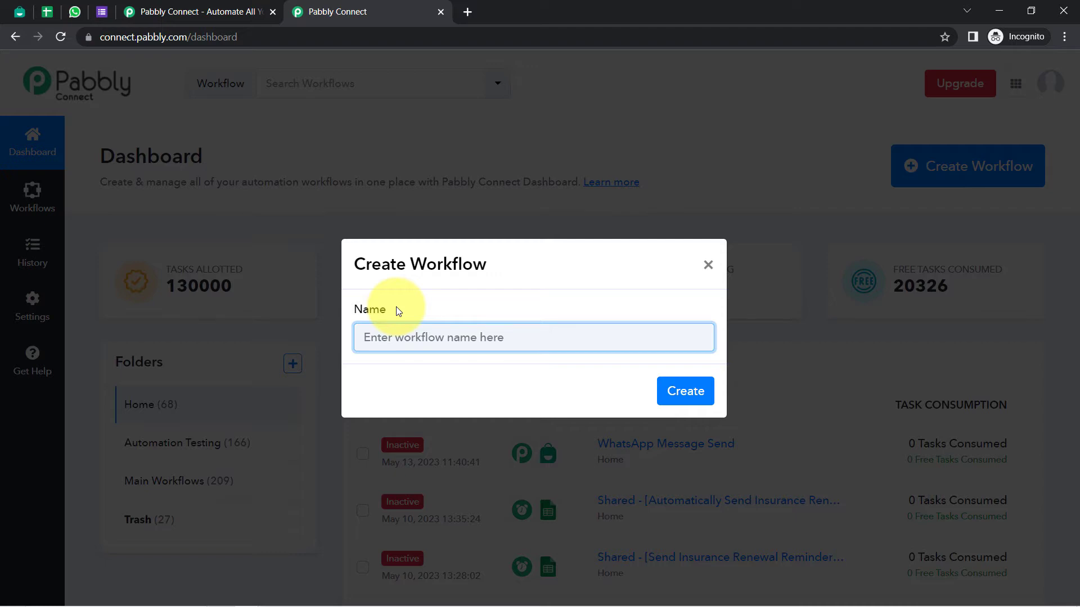
text(How to Au)
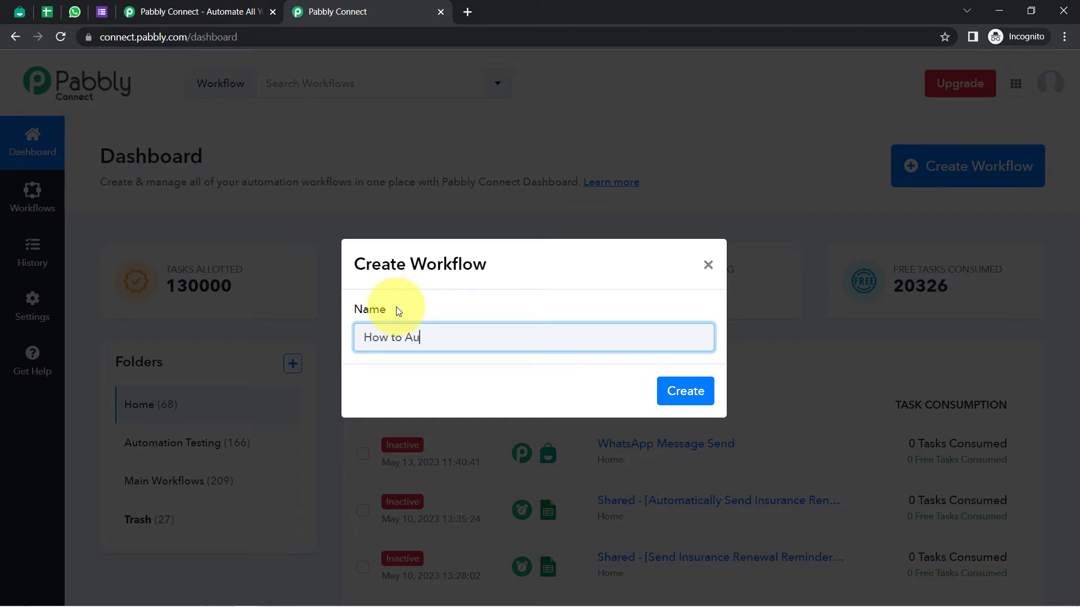
text(to Reply the Feedback received via form)
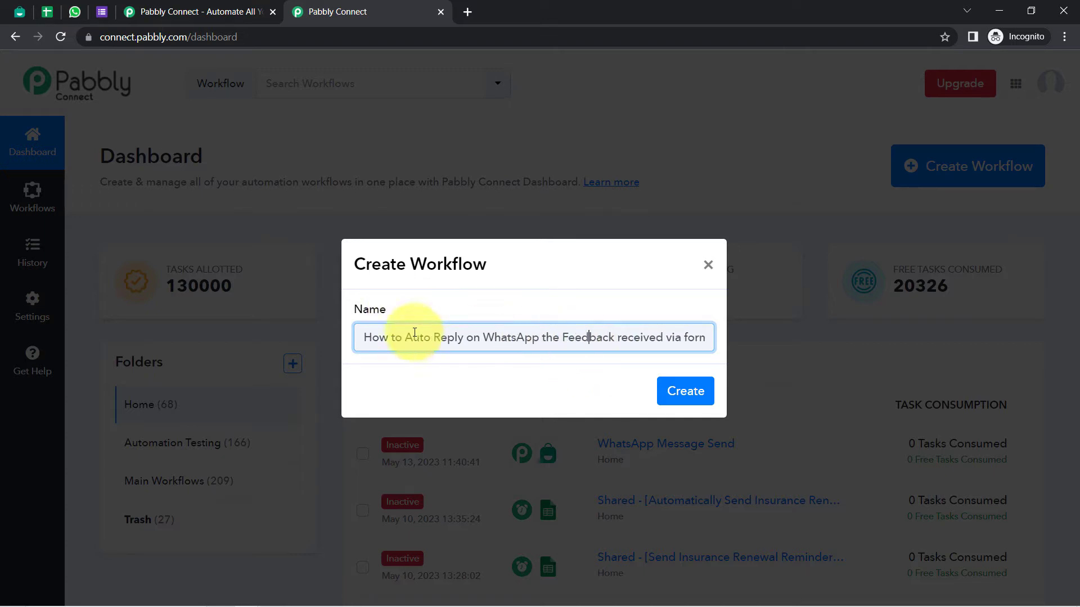
click(537, 340)
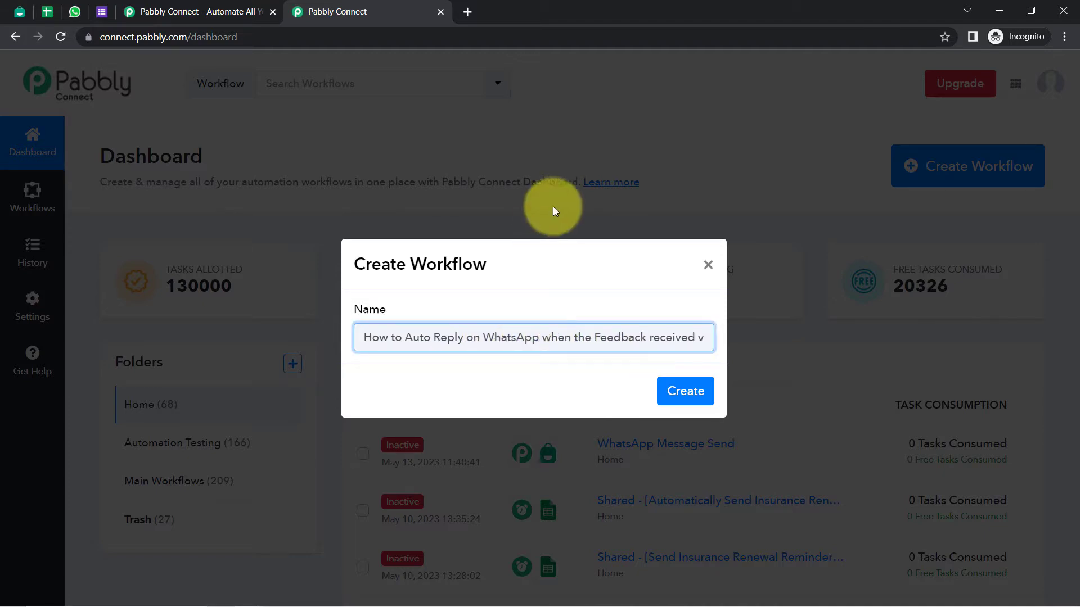
drag(401, 341, 667, 338)
key(BackSpace)
click(667, 338)
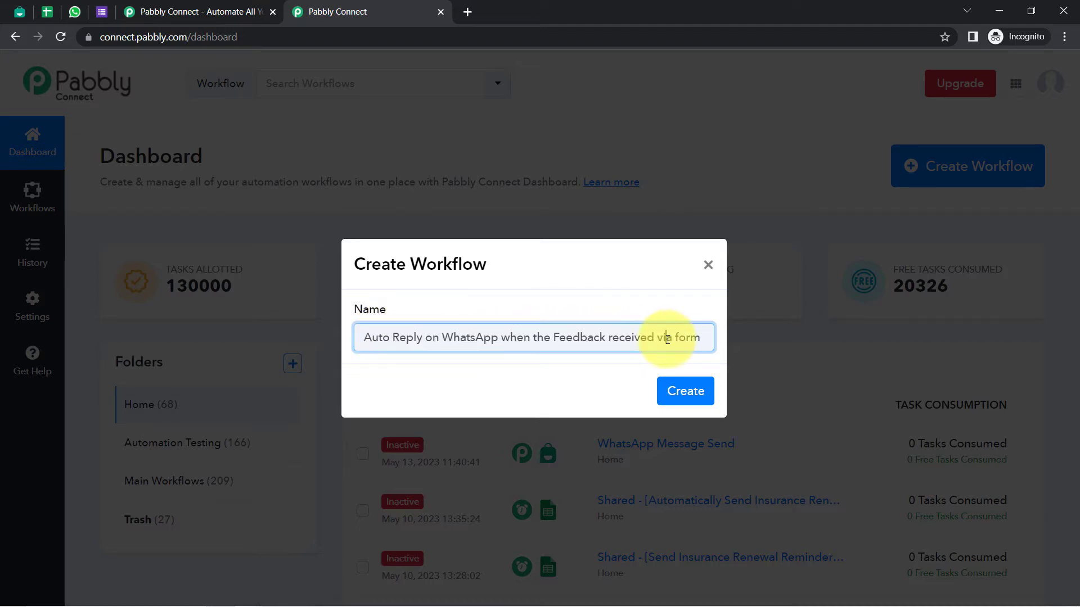
click(686, 392)
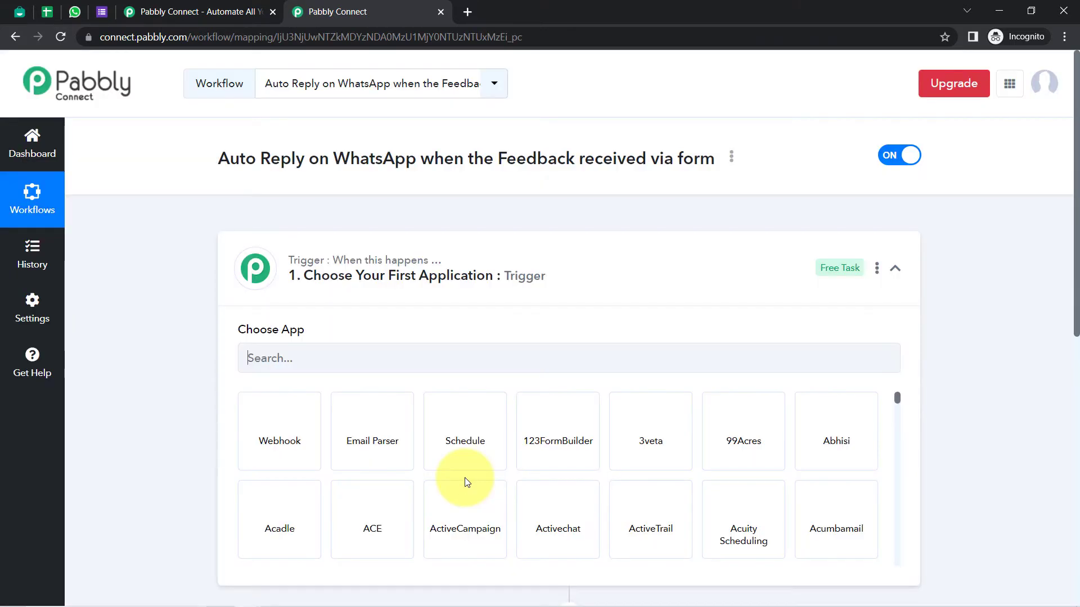
Search 'goog' in the trigger step and choose Google Forms as the trigger app
click(444, 255)
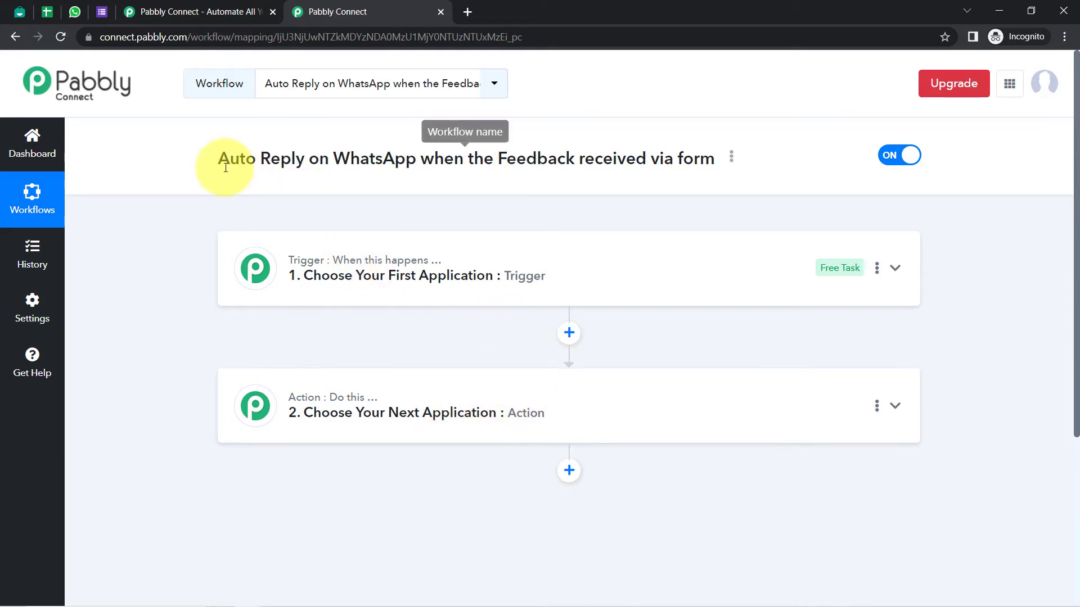
drag(225, 167, 693, 159)
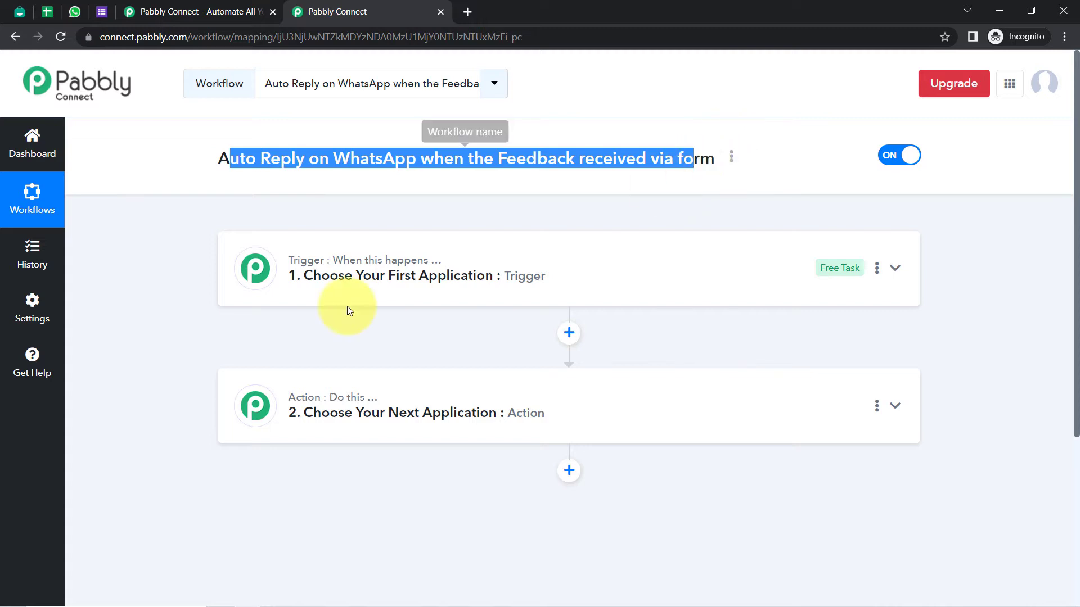
click(356, 282)
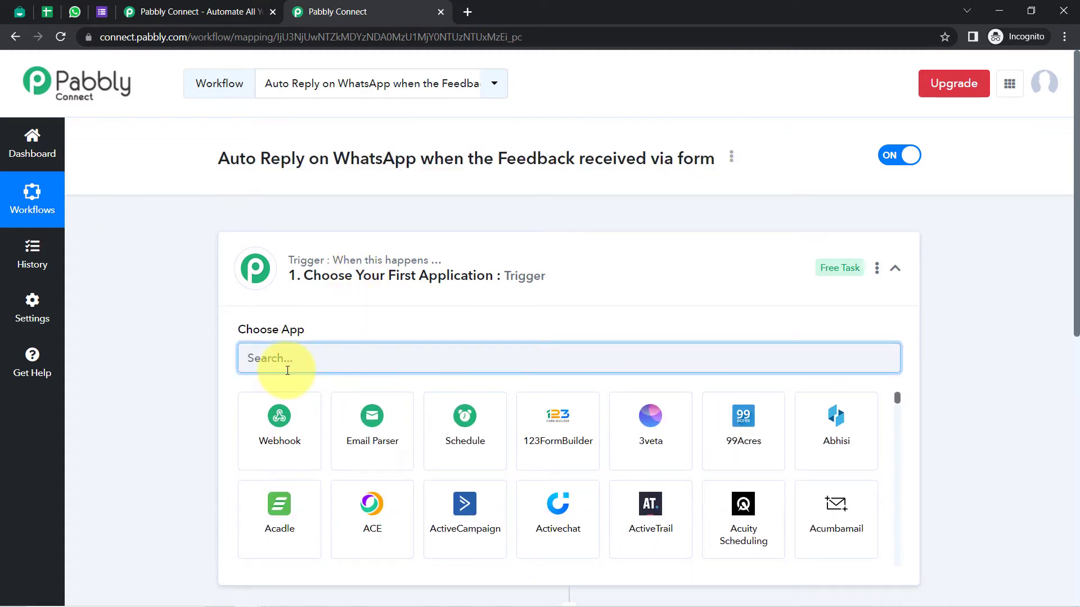
text(google f)
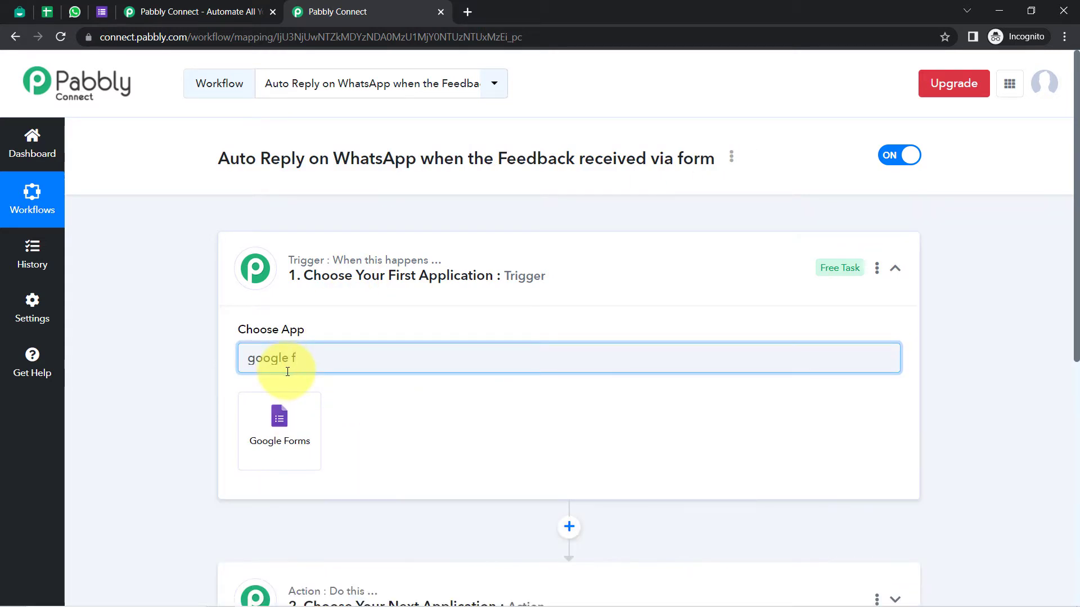
click(284, 416)
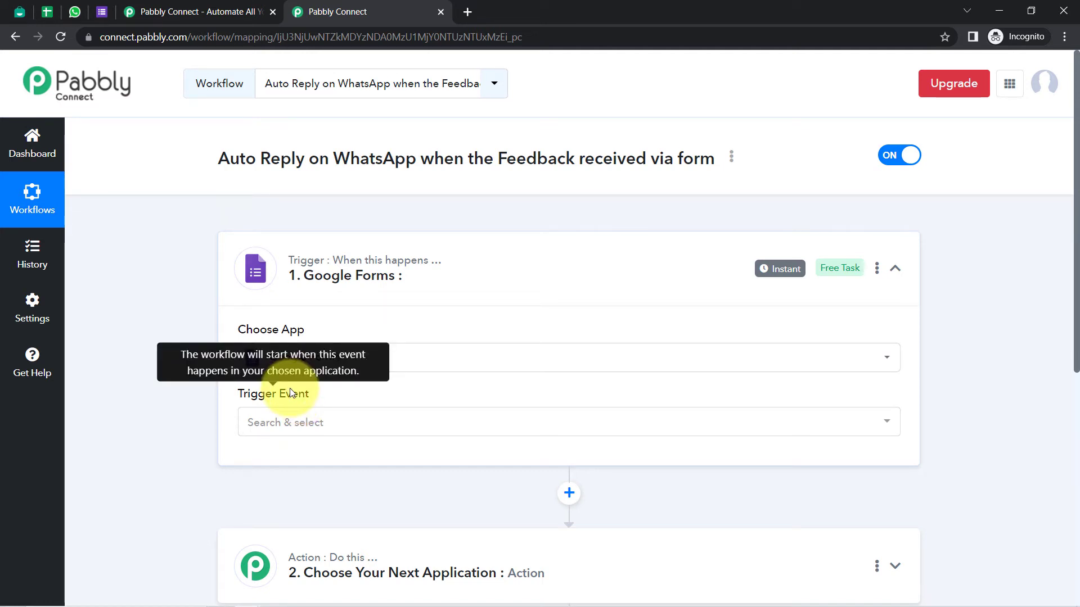
Set the Google Forms trigger event to New Response Received
click(274, 422)
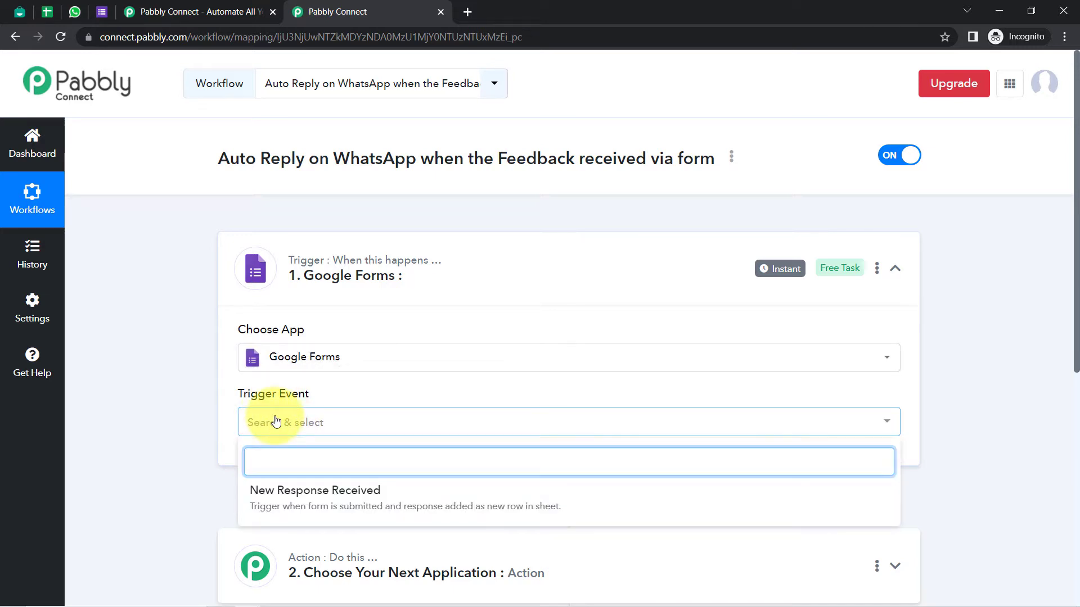
click(123, 438)
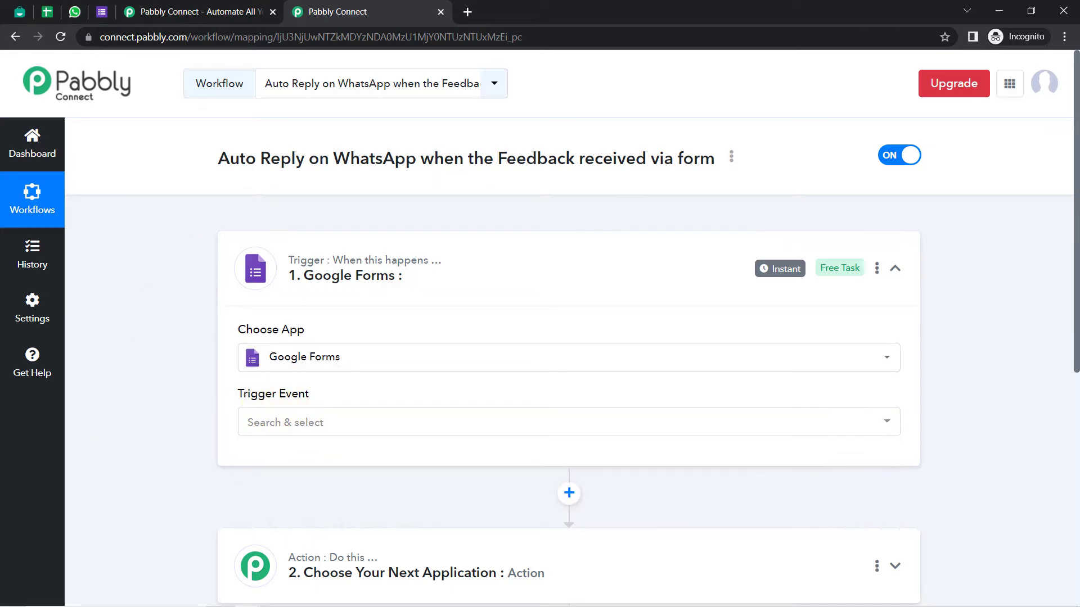
scroll(1057, 349, down, 4)
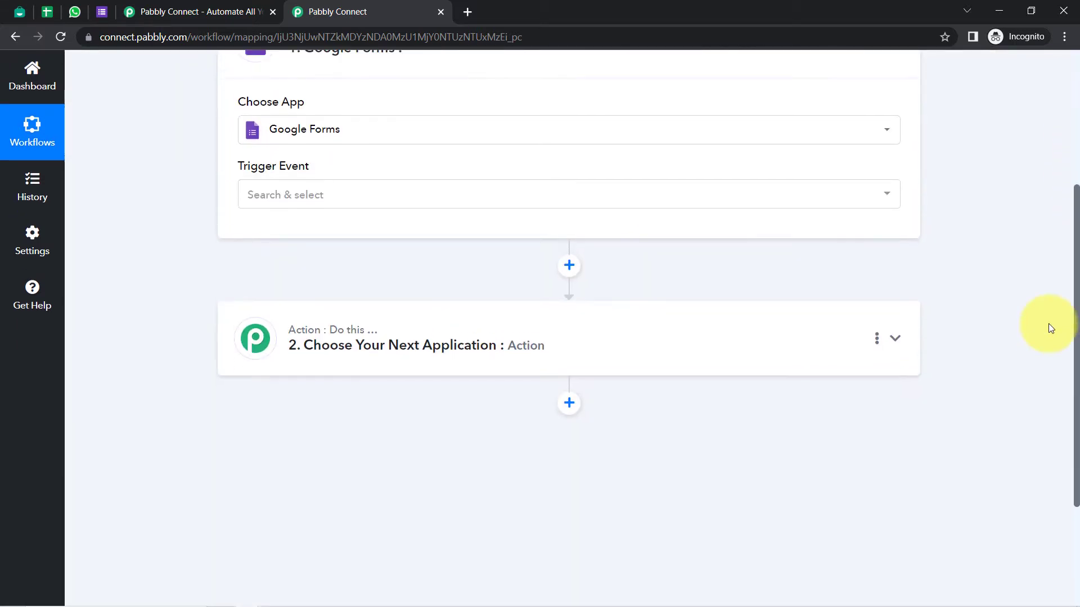
scroll(1051, 326, up, 4)
click(320, 408)
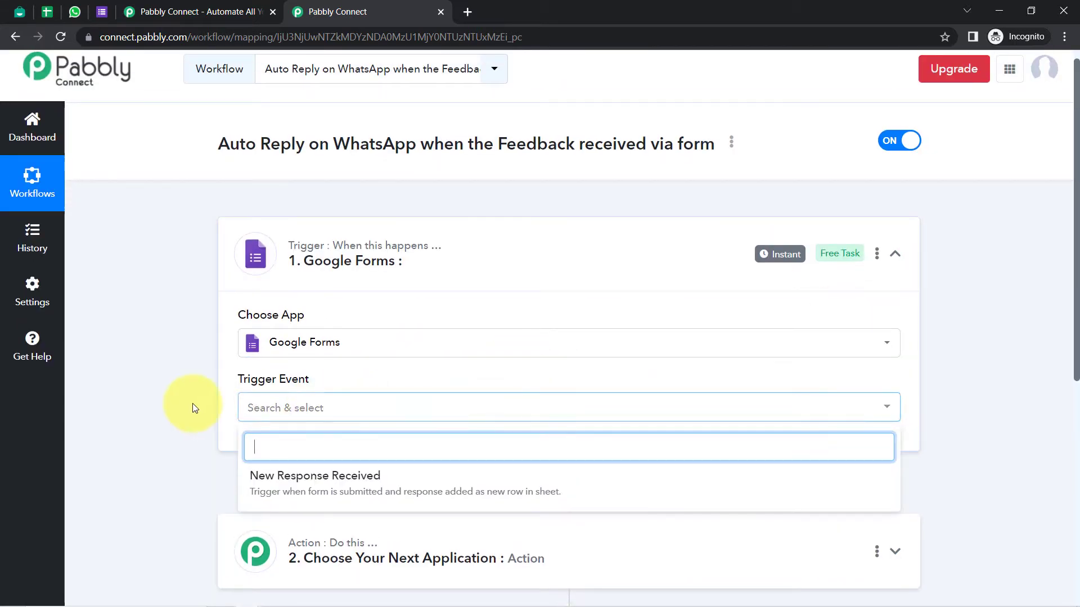
click(263, 474)
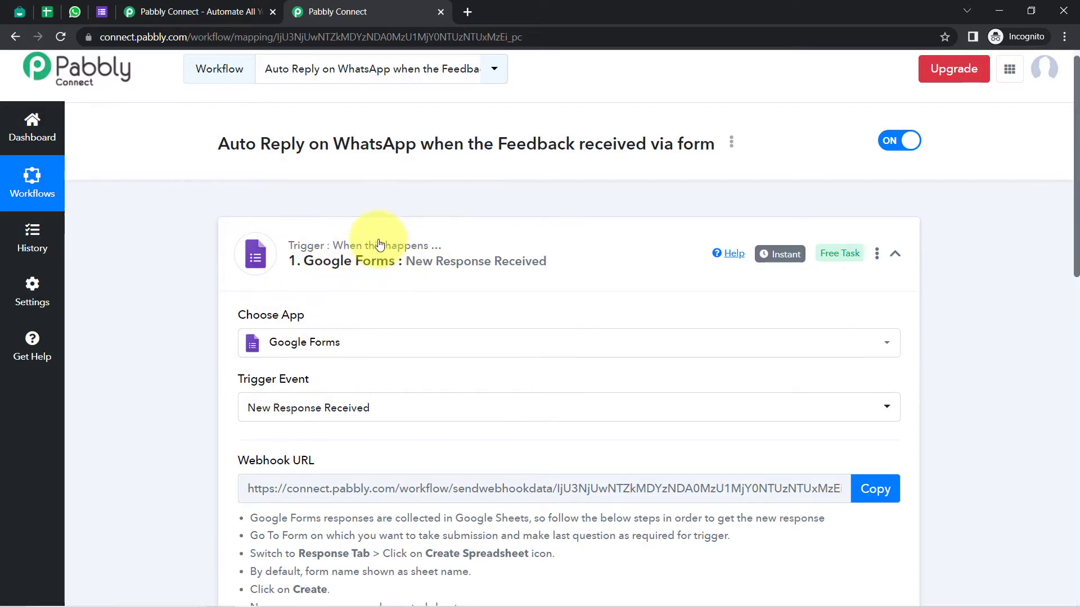
mouse_move(363, 251)
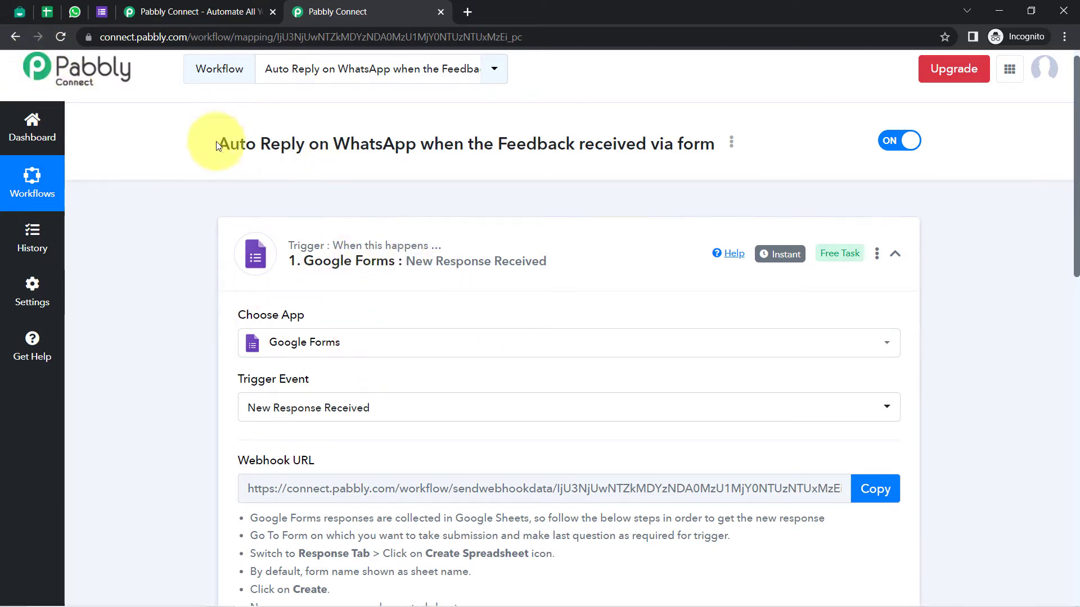
Read the webhook setup instructions and copy the trigger's webhook URL
scroll(1072, 154, down, 4)
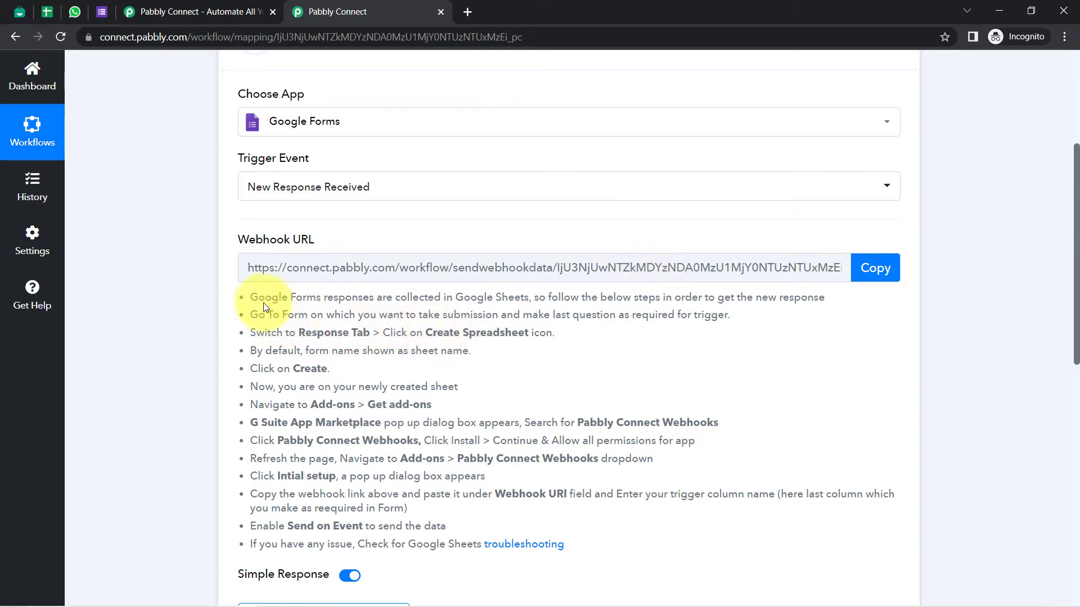
drag(256, 295, 392, 548)
click(345, 407)
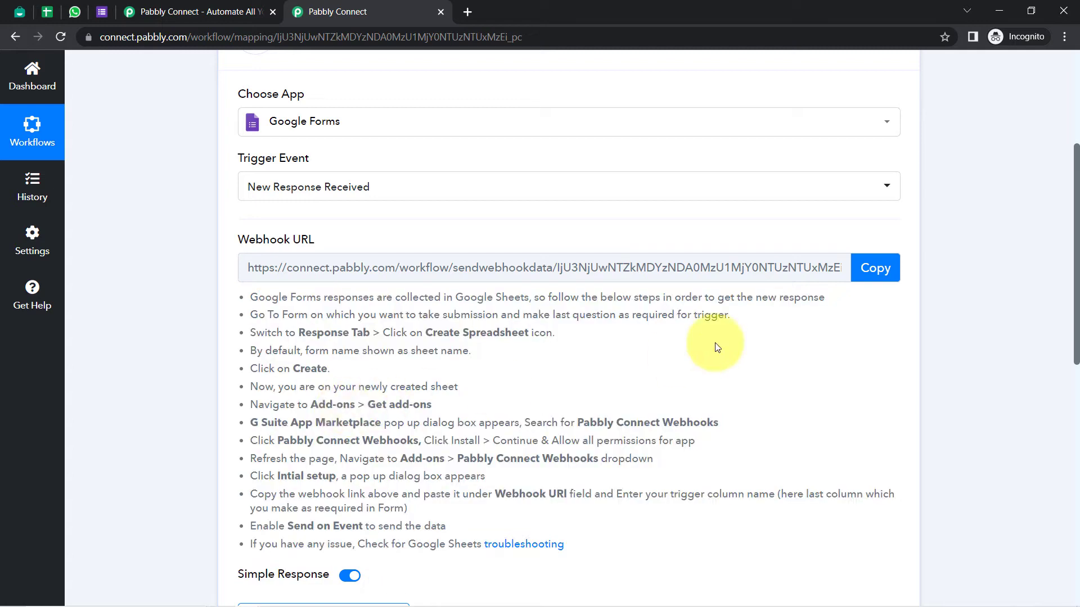
click(871, 271)
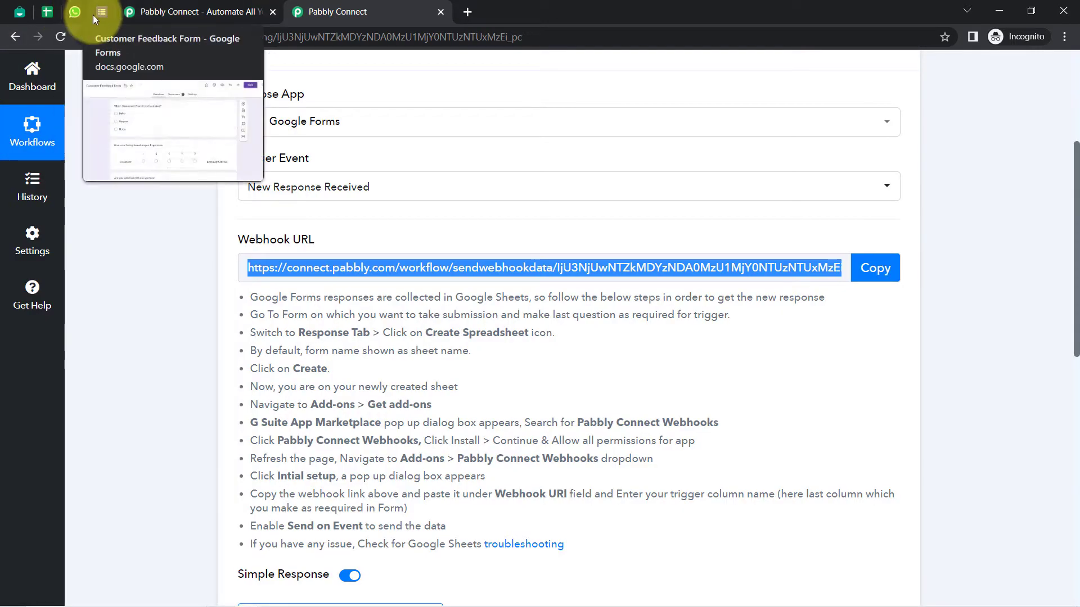
Review the Customer Feedback Form's 7 responses and open its linked Customer Feedback Form New spreadsheet
click(93, 15)
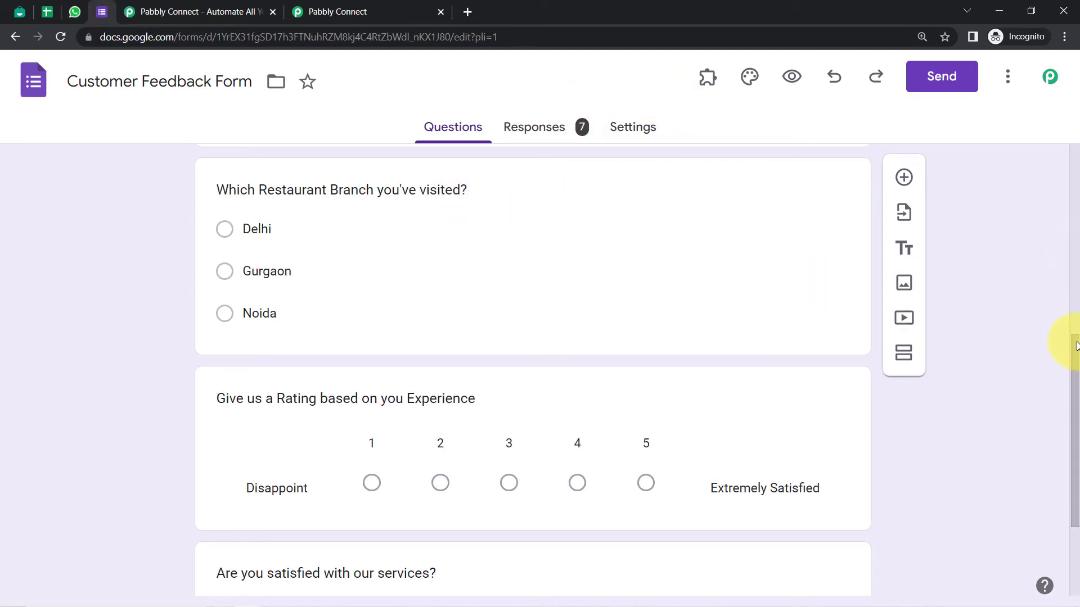
drag(1075, 343, 1075, 73)
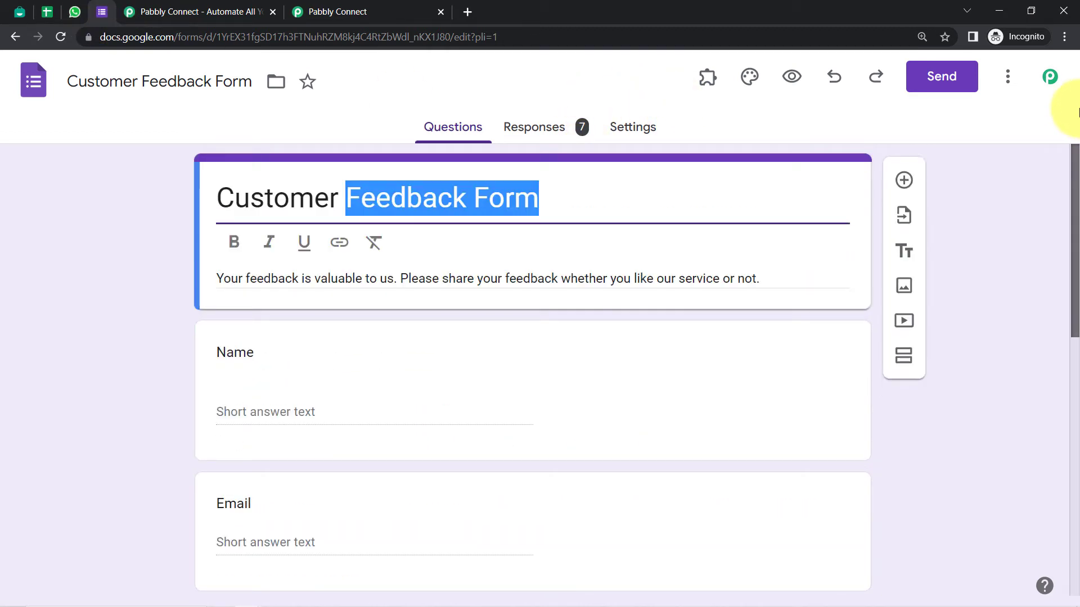
click(543, 139)
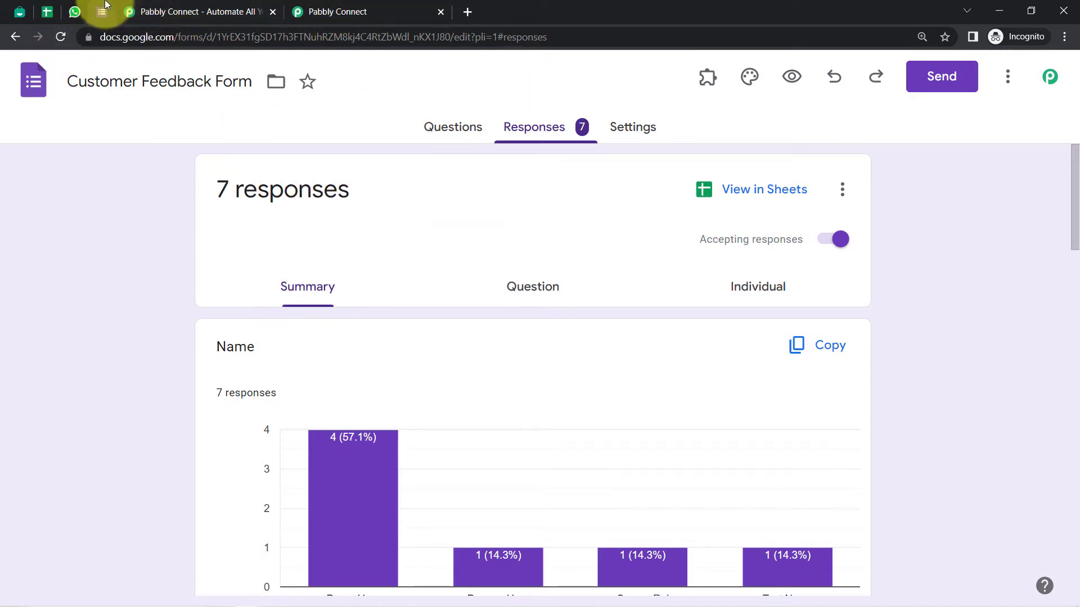
click(46, 14)
drag(45, 13, 106, 25)
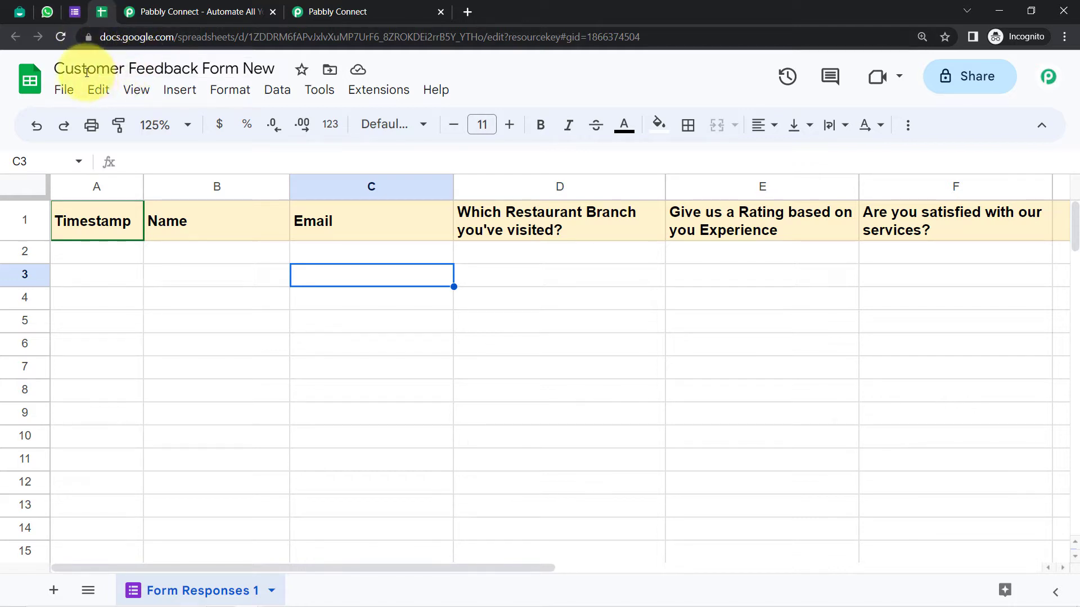
Check the empty Customer Feedback Form New sheet, then return to the form's responses summary
drag(73, 68, 260, 72)
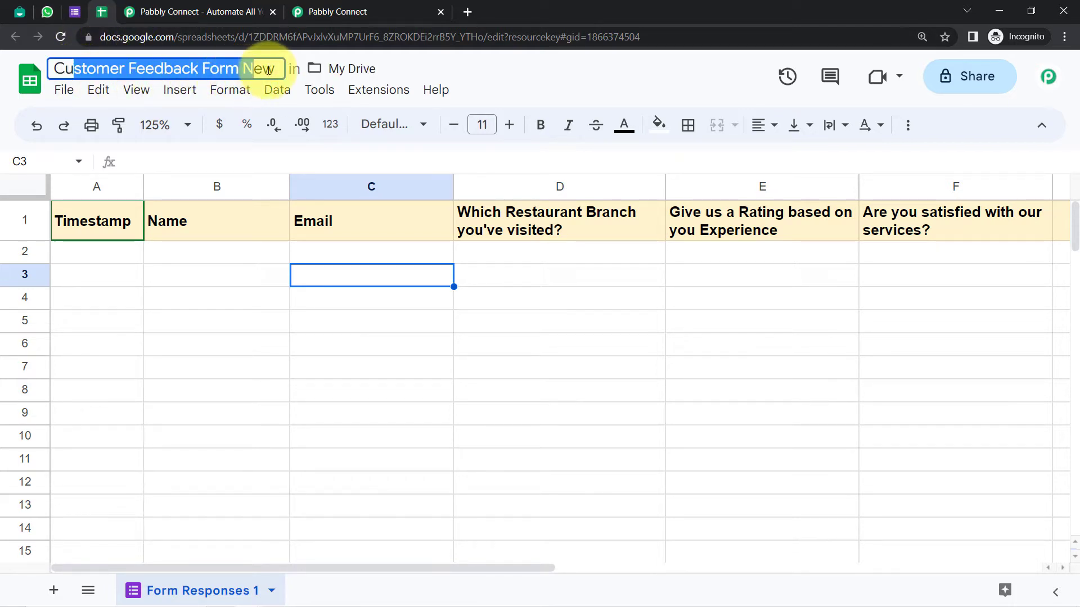
click(200, 350)
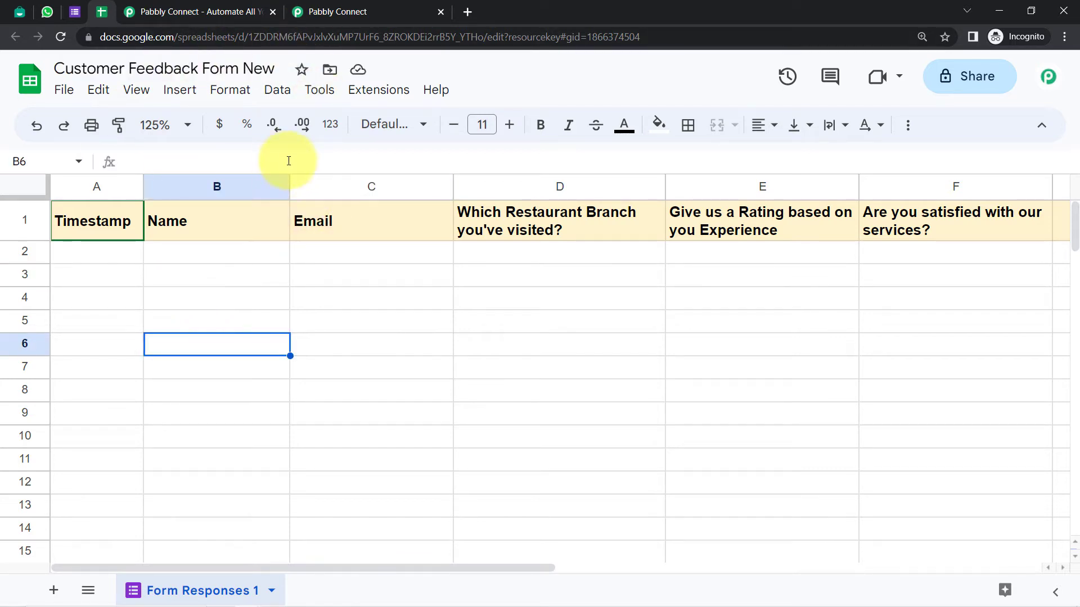
click(74, 11)
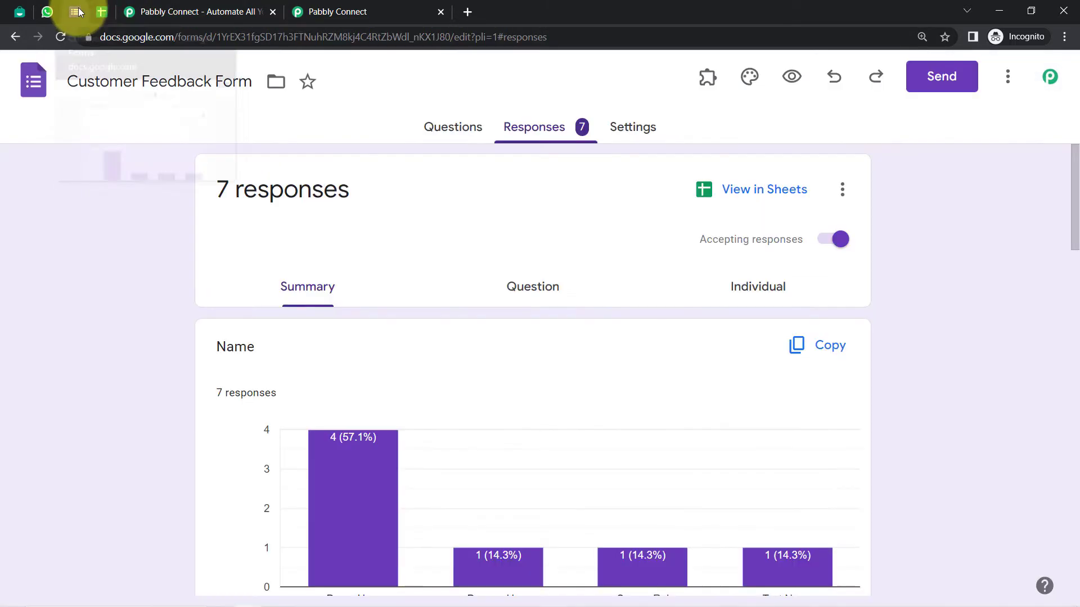
Open the live Customer Feedback Form in preview and close the extra Pabbly Connect page
click(789, 79)
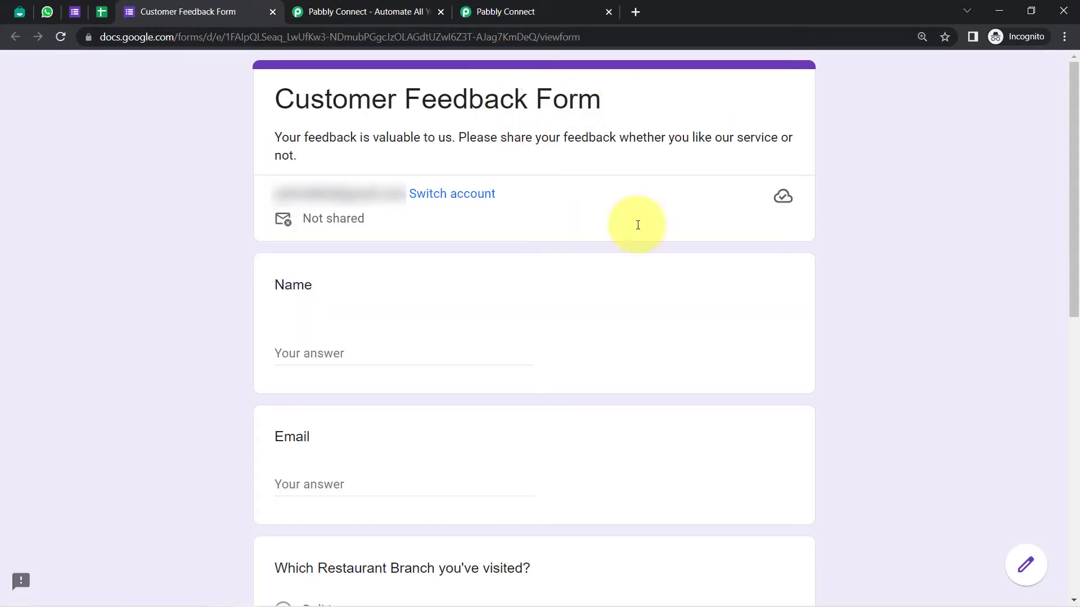
click(440, 12)
scroll(1077, 205, down, 1)
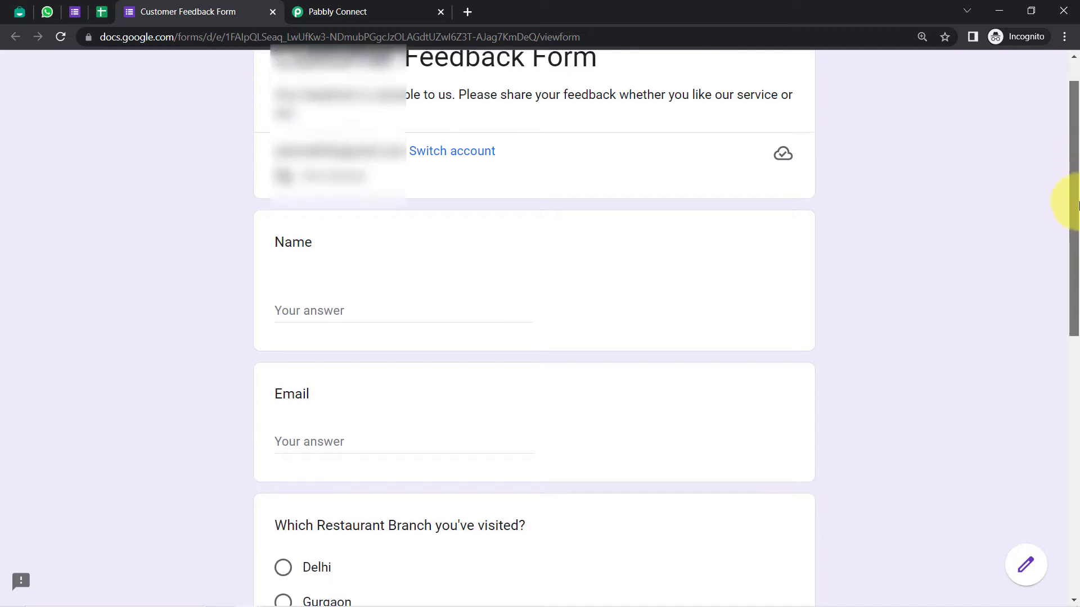
drag(1077, 206, 1067, 257)
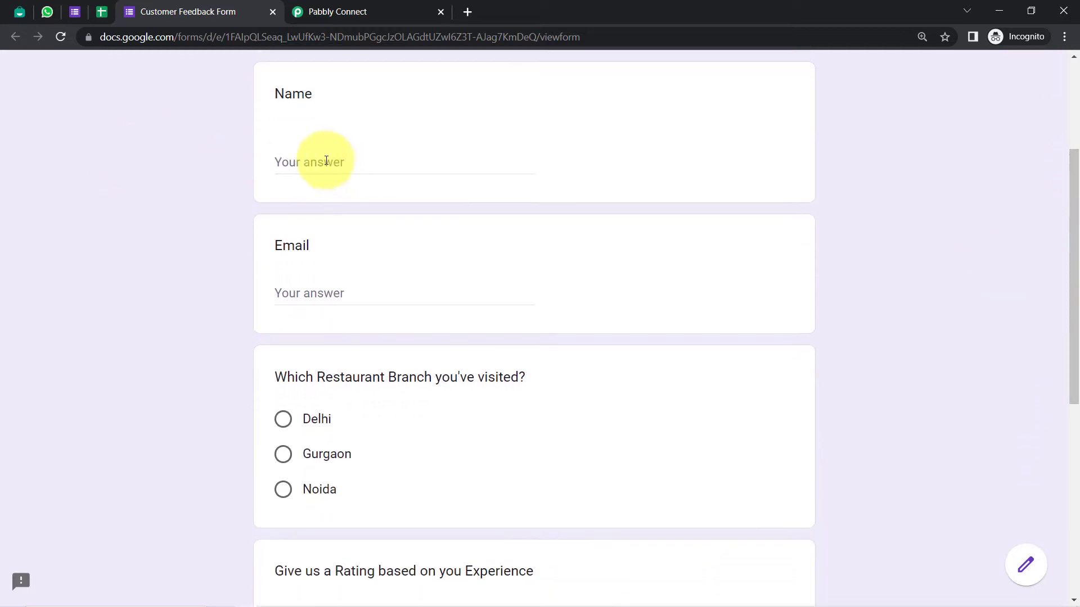
Fill in a demo customer name and e-mail, choose branch Delhi, rate 1, and submit
click(306, 150)
text(Demo)
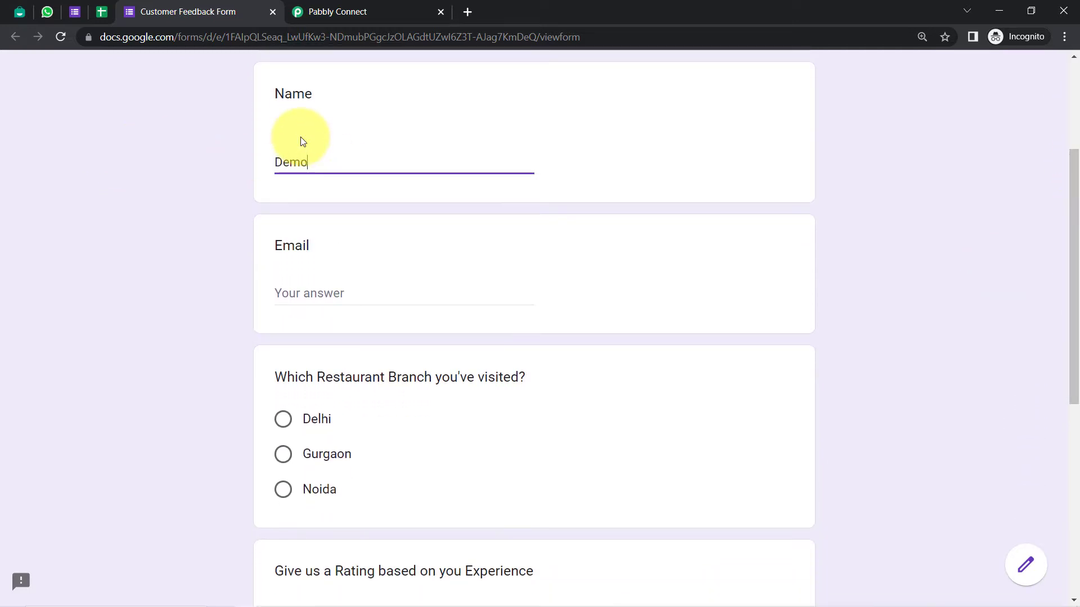
text( Customer)
key(Tab)
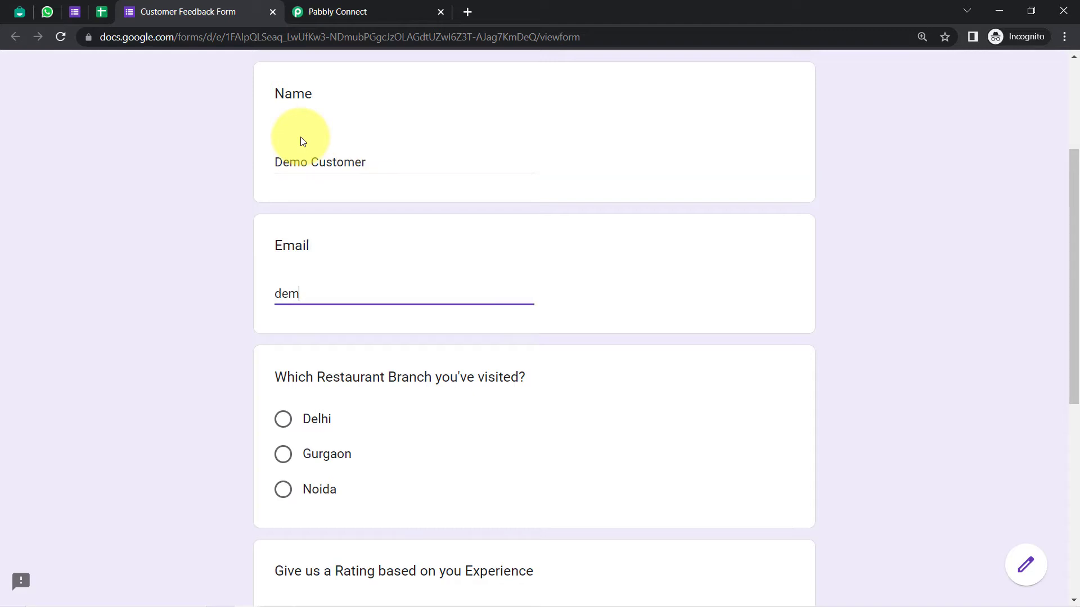
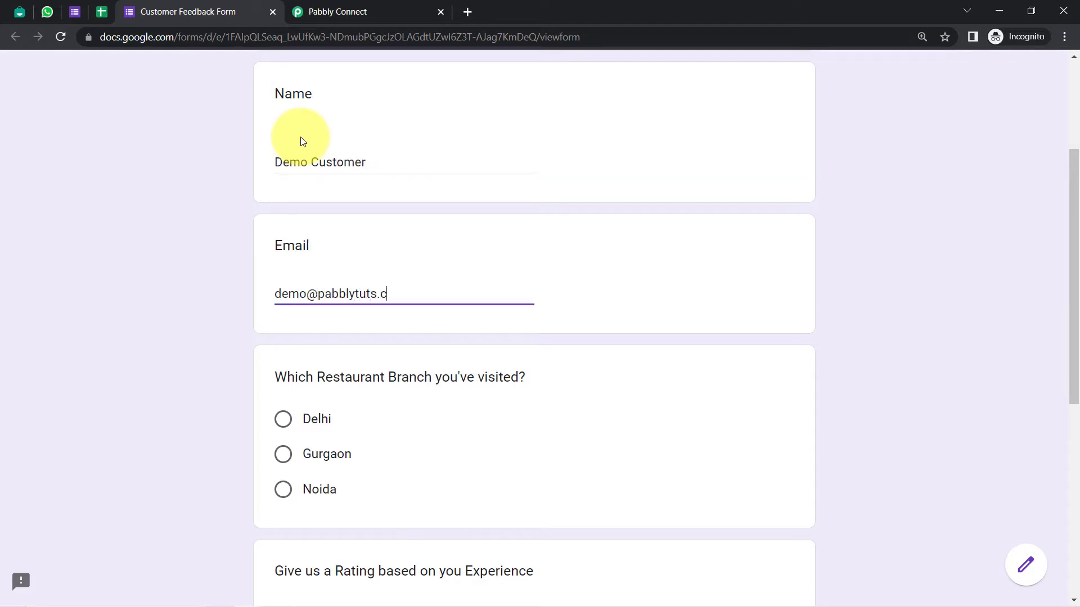
key(Tab)
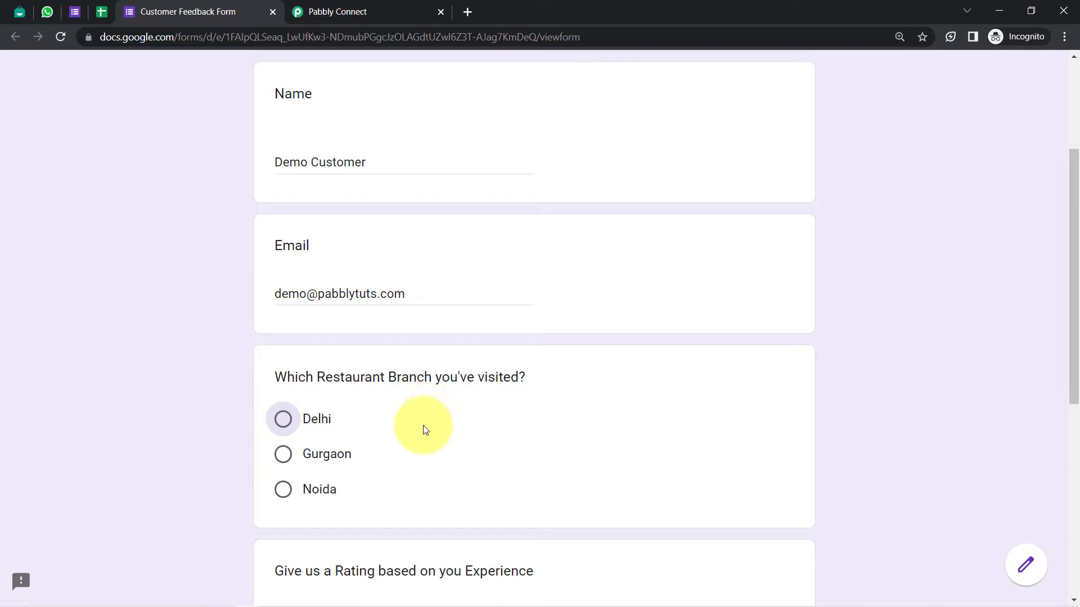
click(283, 421)
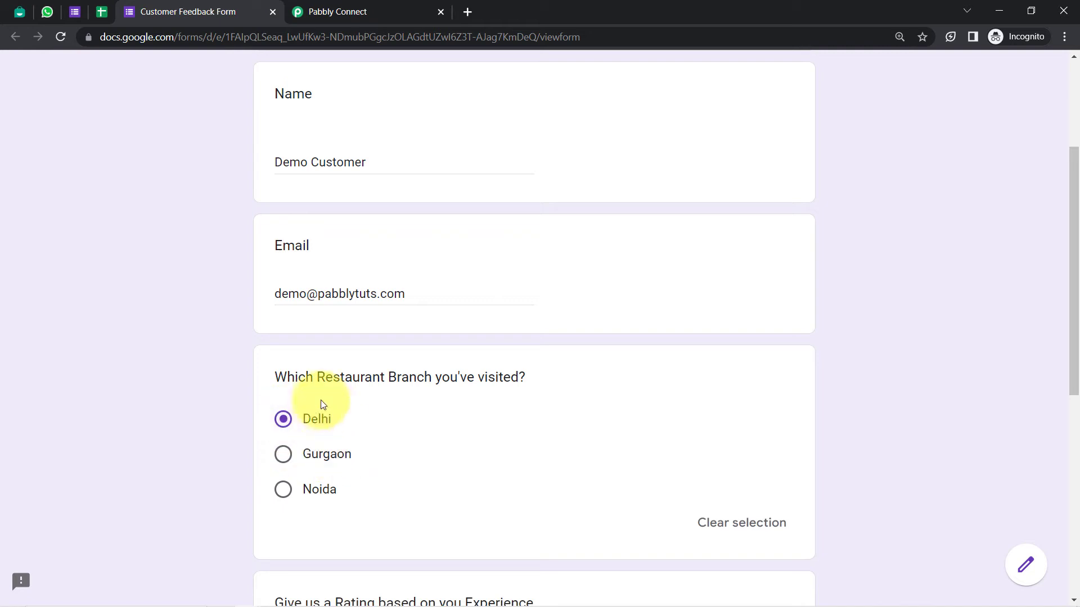
drag(1070, 306, 1060, 434)
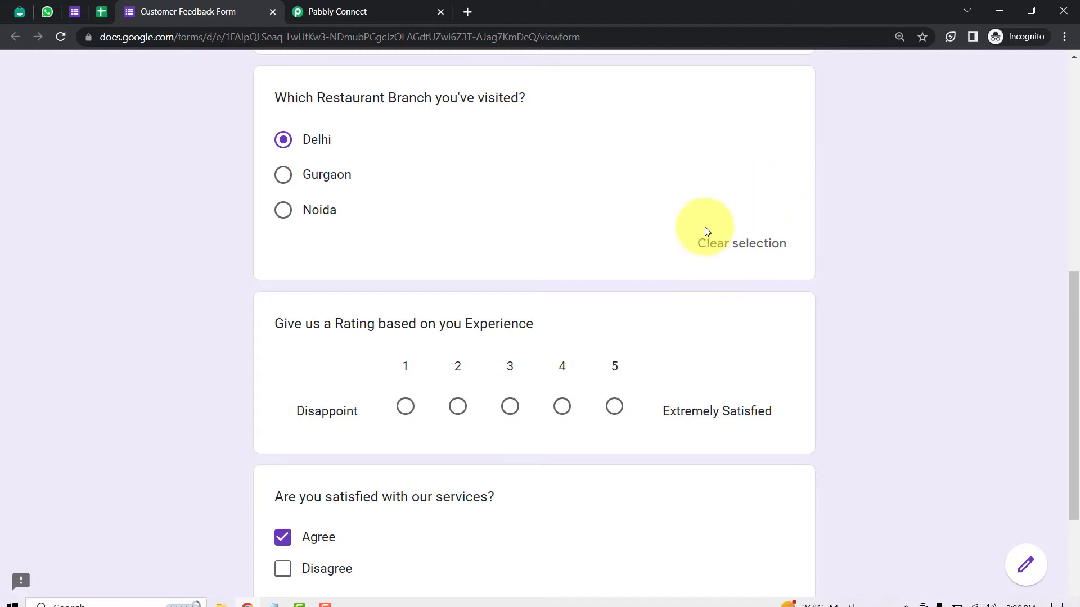
click(406, 409)
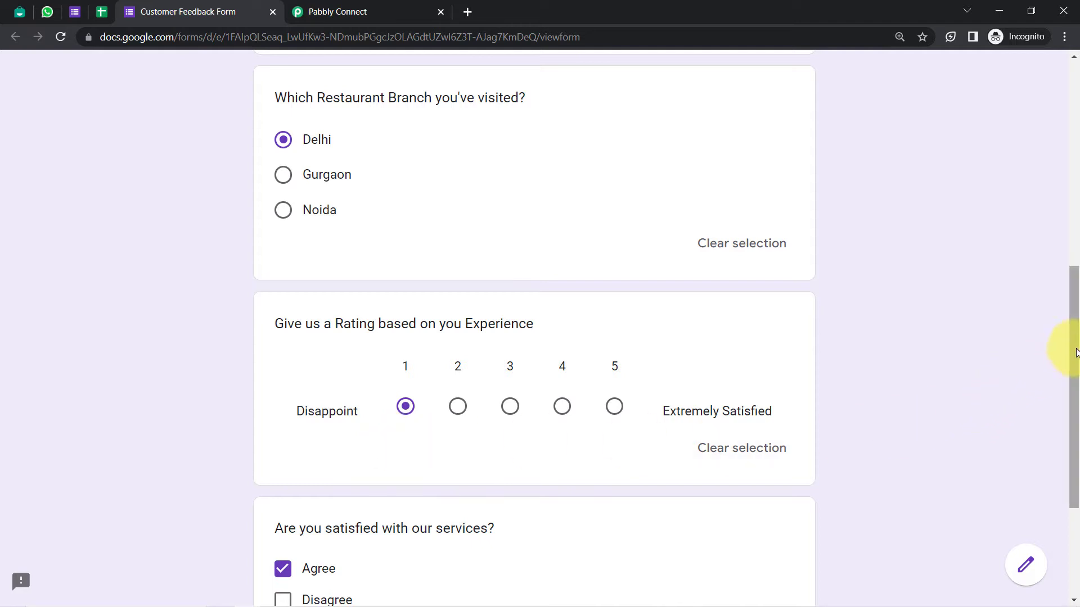
drag(1075, 340, 1067, 483)
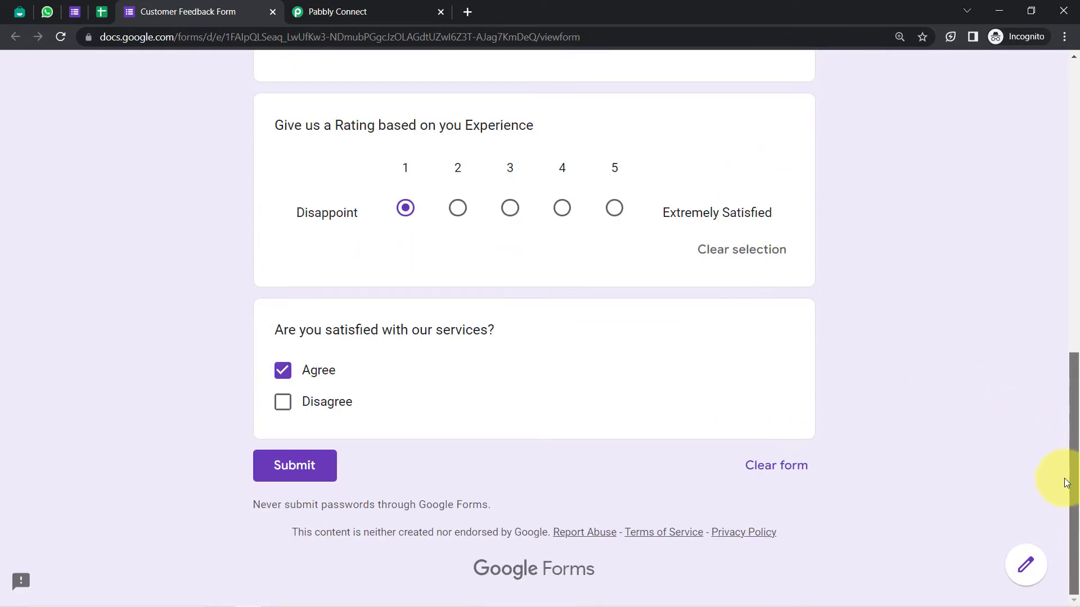
click(284, 465)
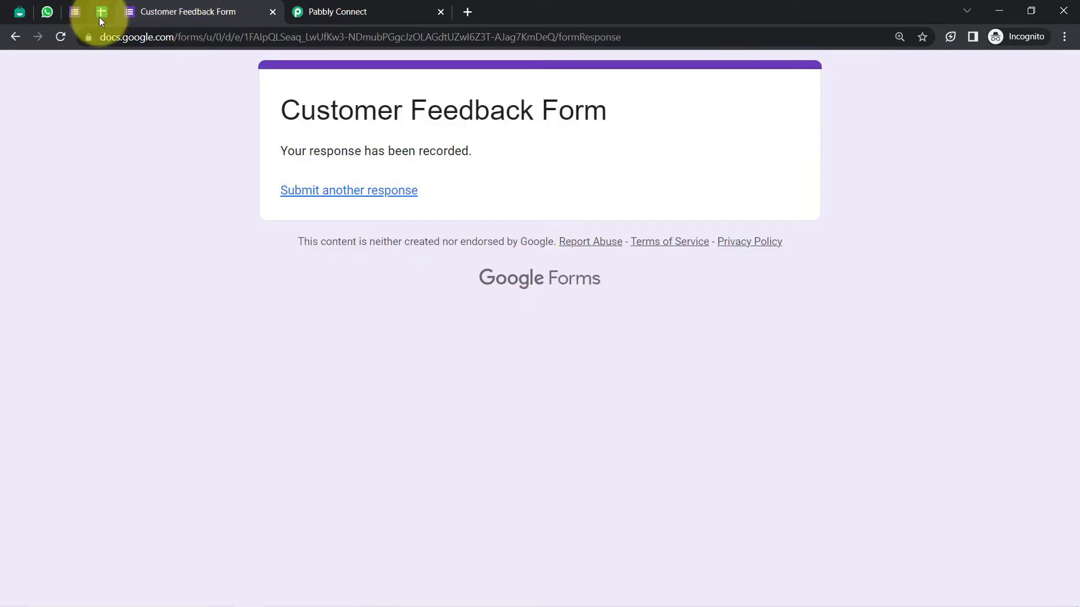
Check the response sheet and copy the Google Forms trigger webhook URL from Pabbly Connect
click(101, 14)
click(617, 296)
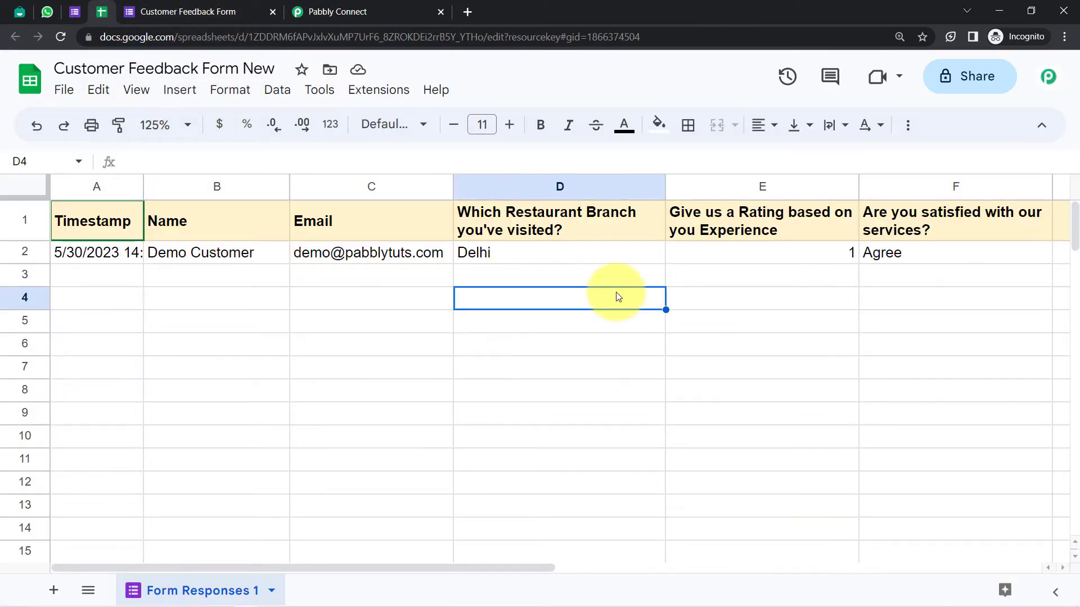
click(336, 12)
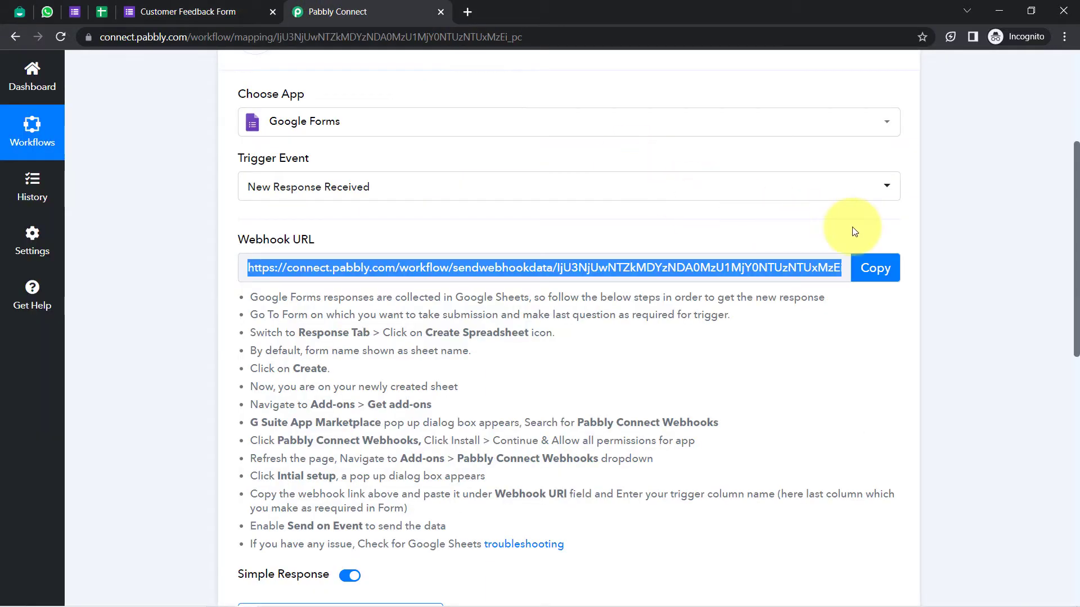
click(875, 268)
click(102, 12)
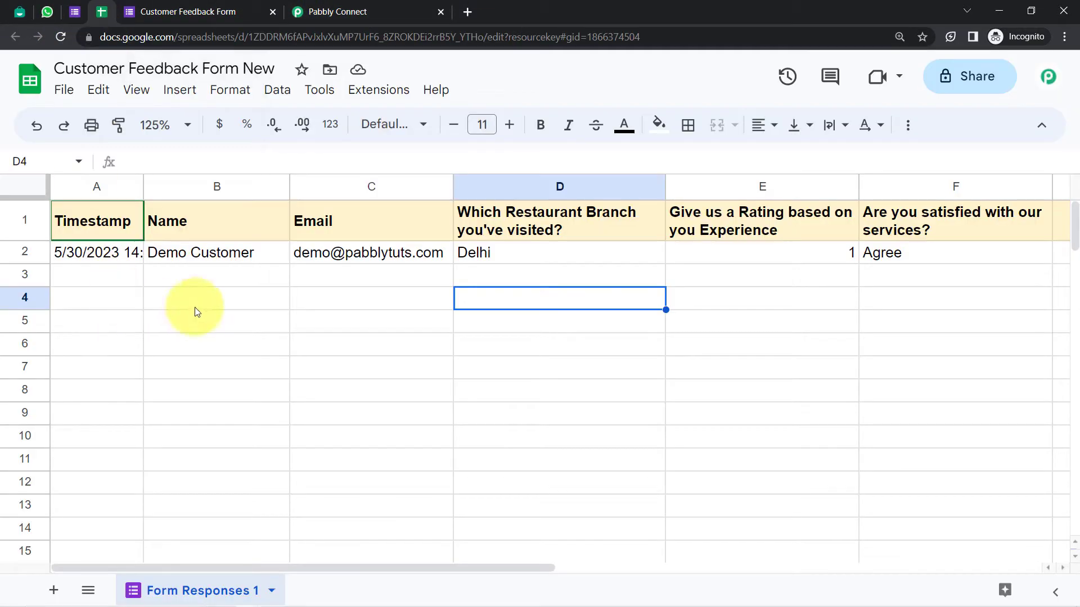
Find the Pabbly Connect Webhooks add-on in the Sheets marketplace, confirm it's installed, and close
click(374, 90)
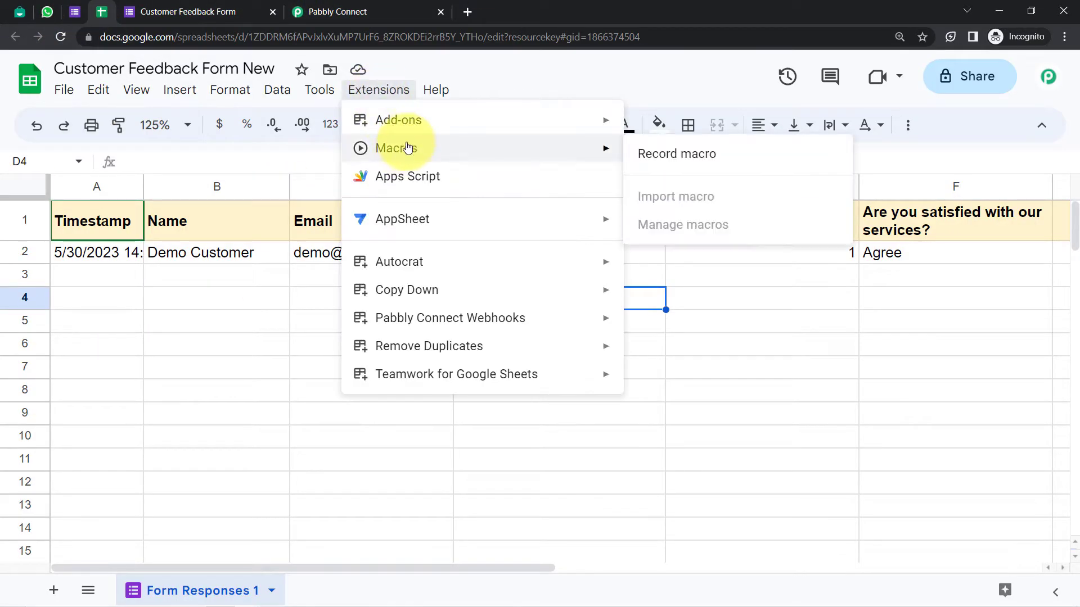
mouse_move(422, 121)
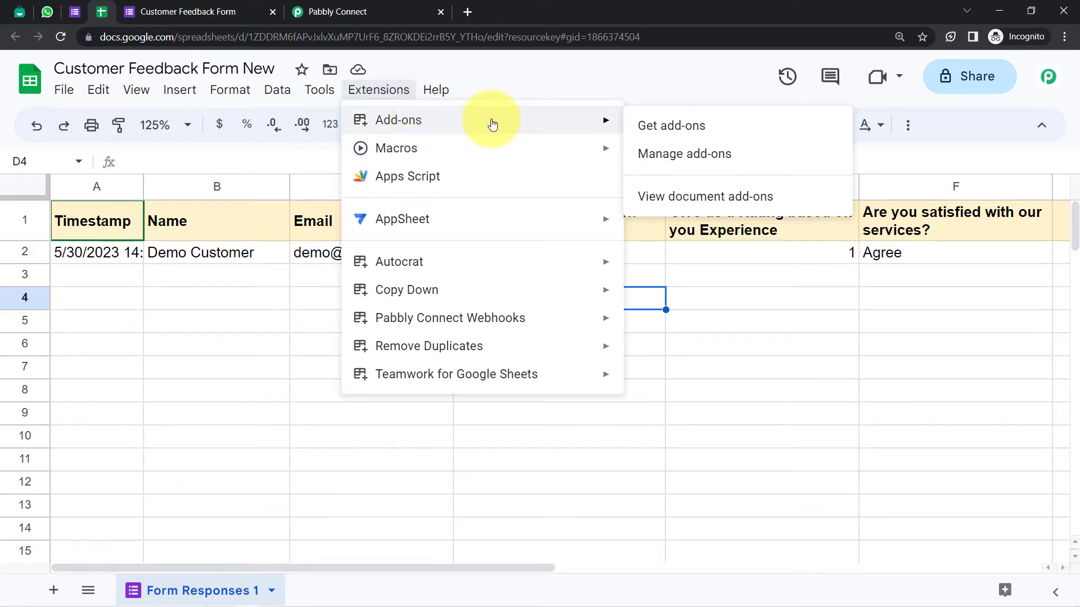
click(661, 126)
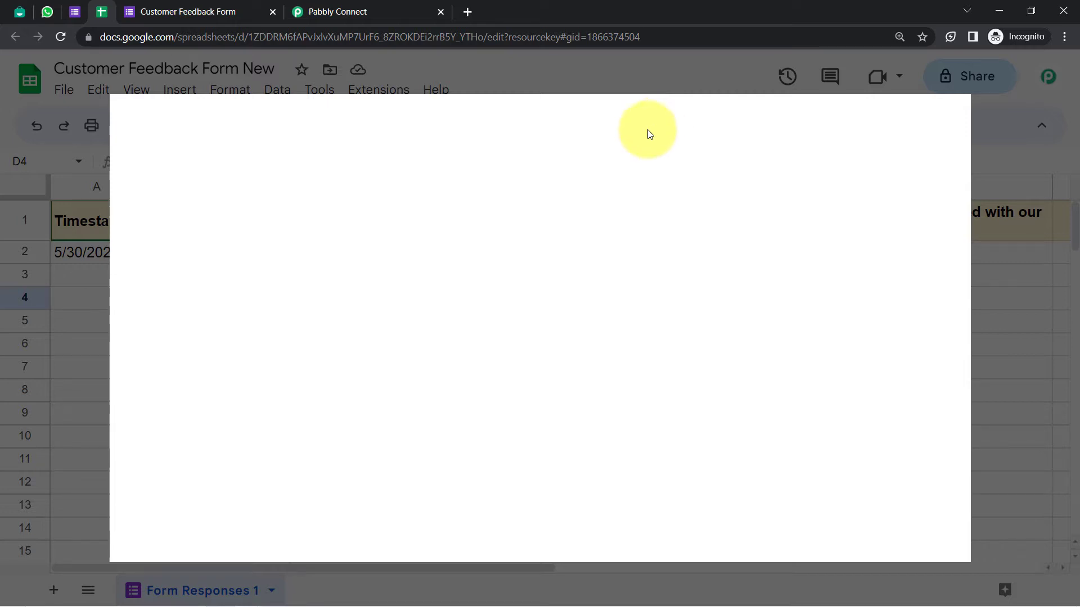
text(pabb)
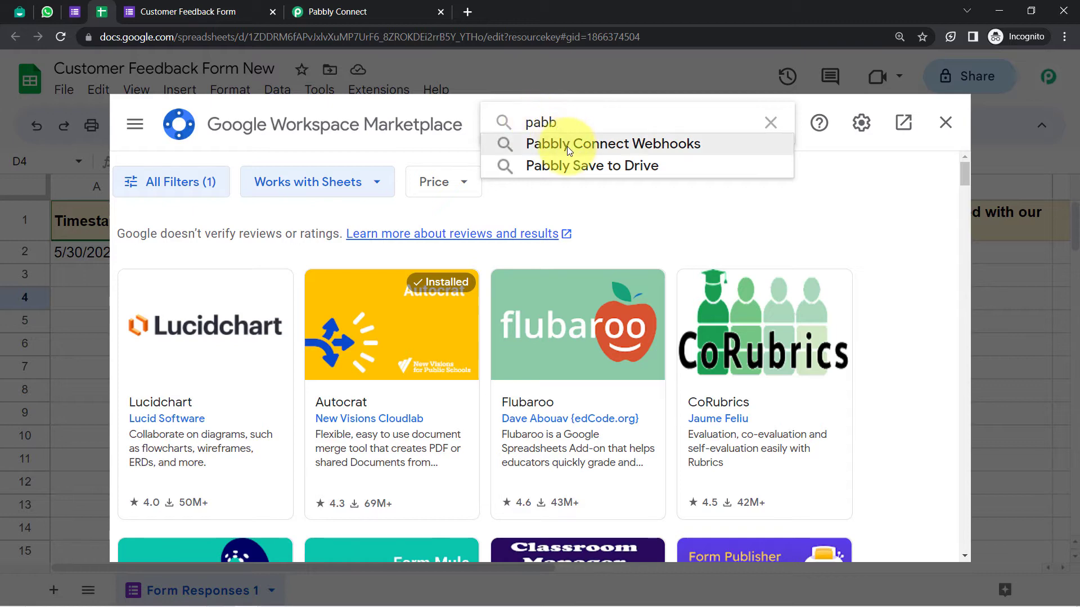
click(567, 147)
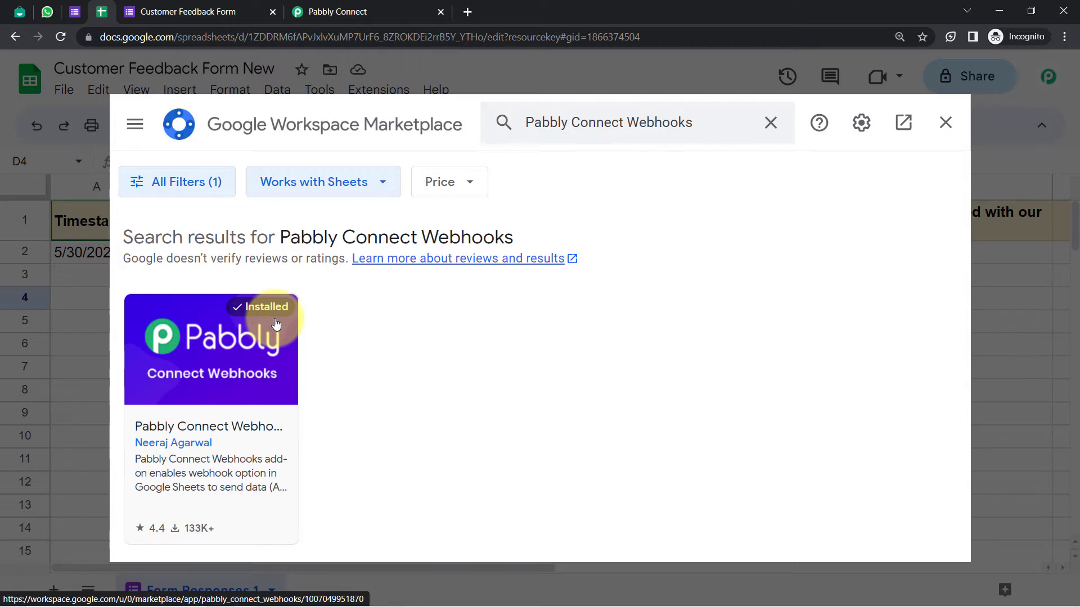
click(944, 123)
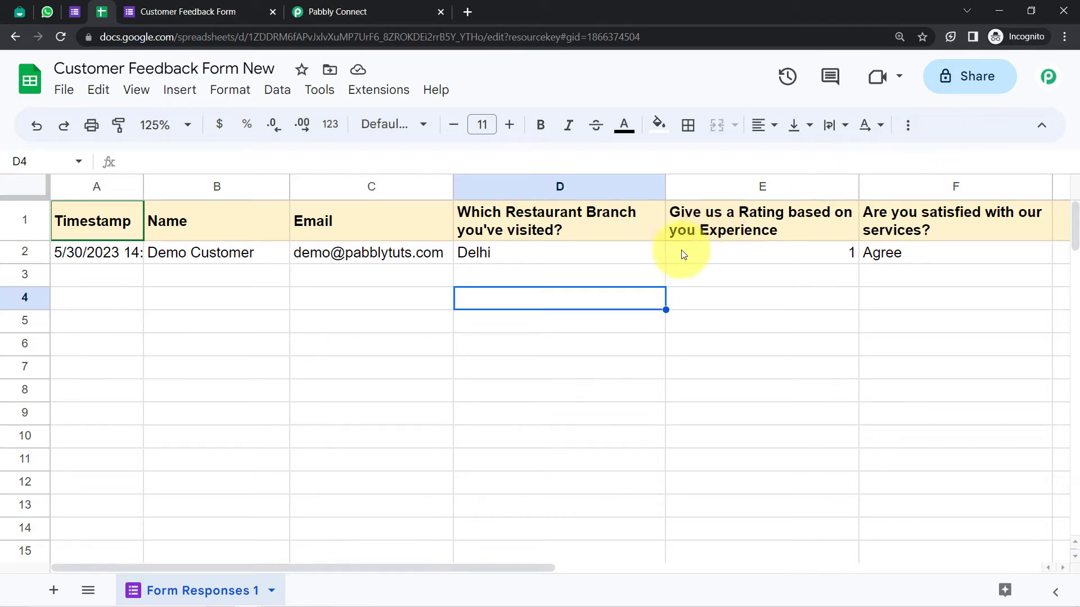
Open the Pabbly Connect Webhooks Initial Setup, clear the old values, and paste the Pabbly webhook URL
click(373, 94)
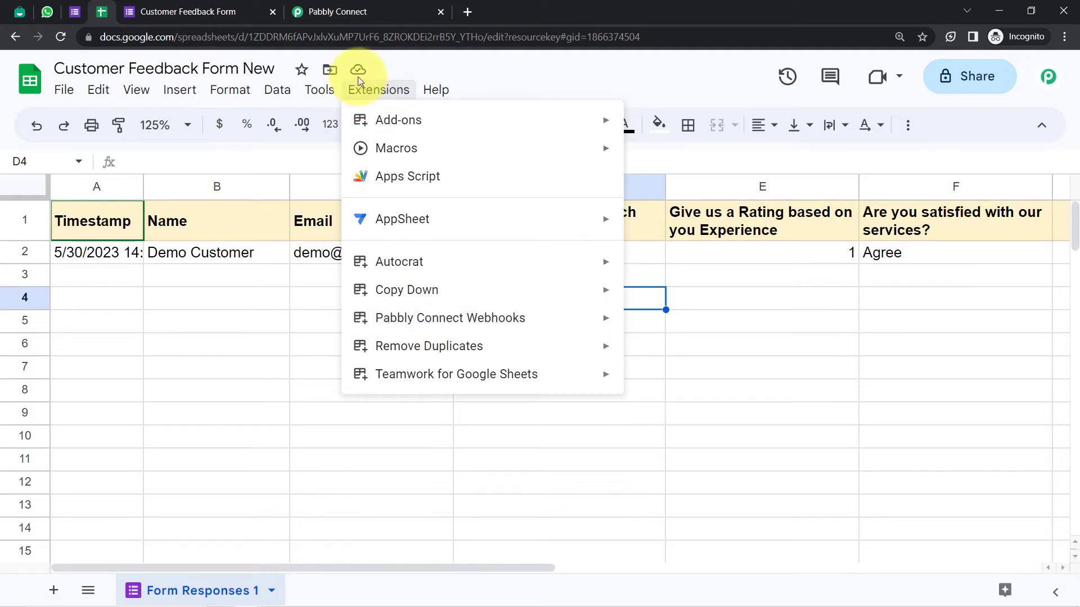
mouse_move(518, 322)
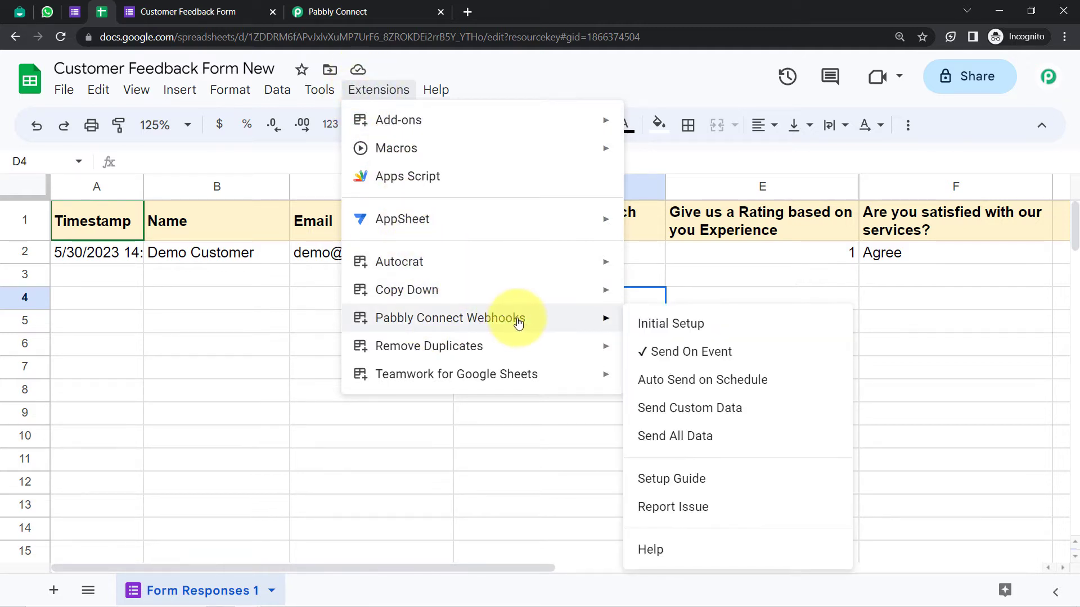
click(670, 325)
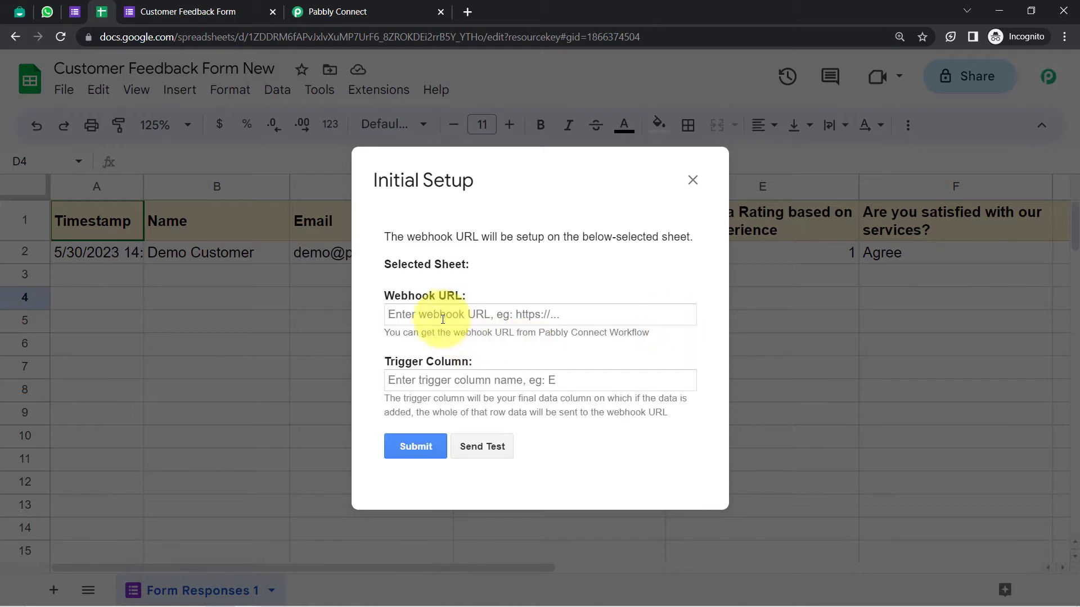
click(447, 316)
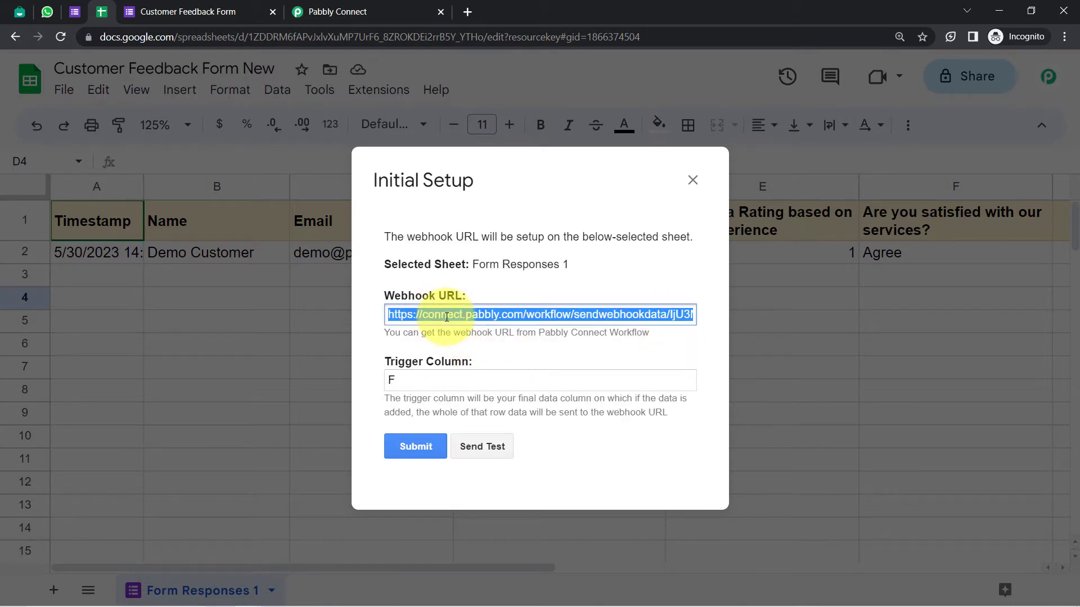
key(BackSpace)
click(415, 379)
key(BackSpace)
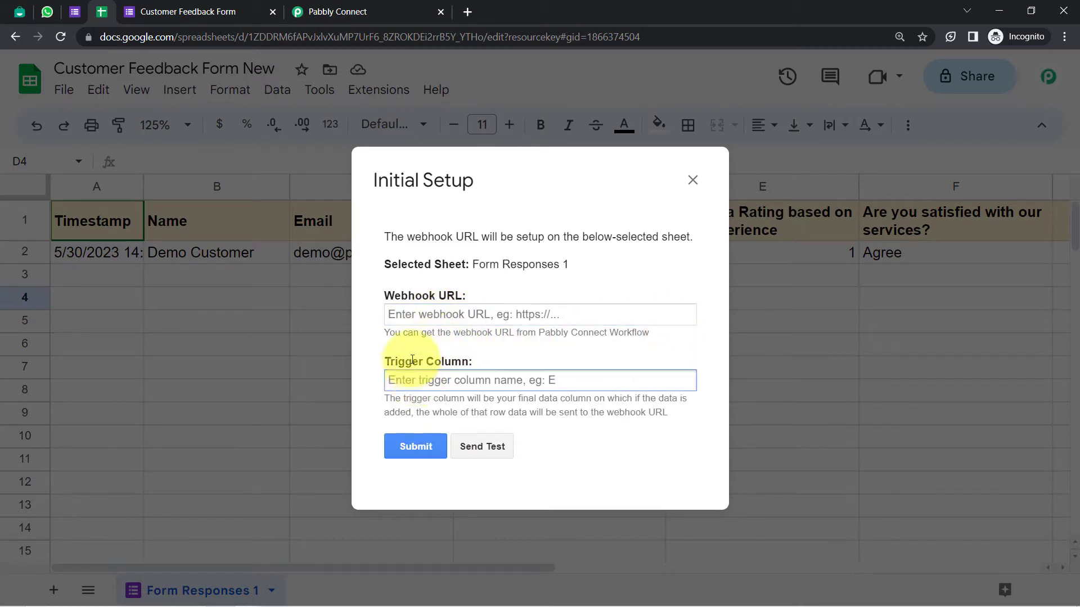
click(401, 315)
key(ctrl+v)
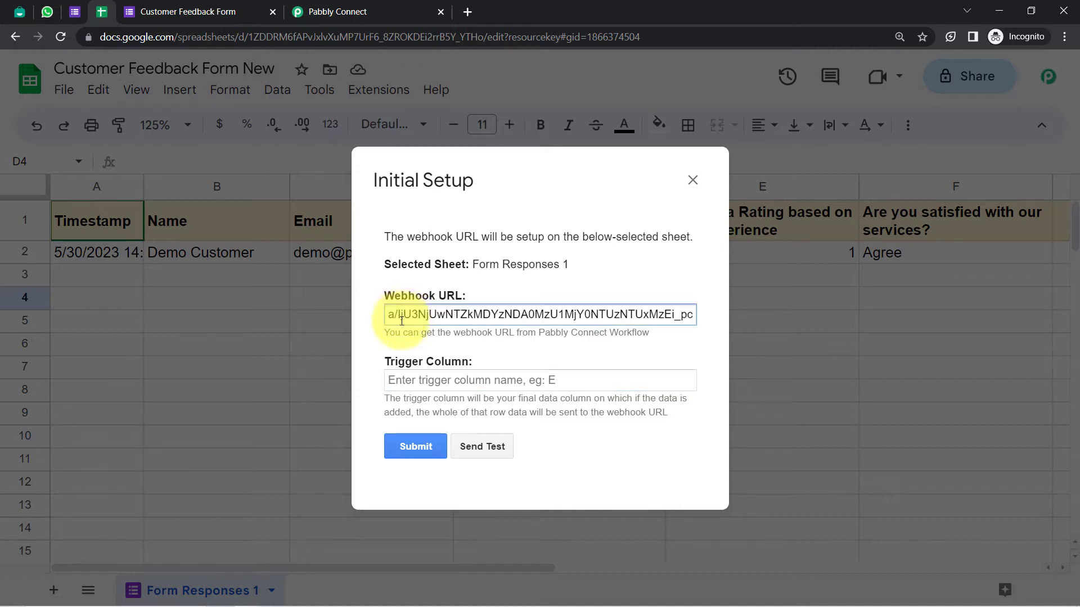
Review the Trigger Column help, which explains the whole row is sent, and reposition the setup window
drag(390, 362, 473, 364)
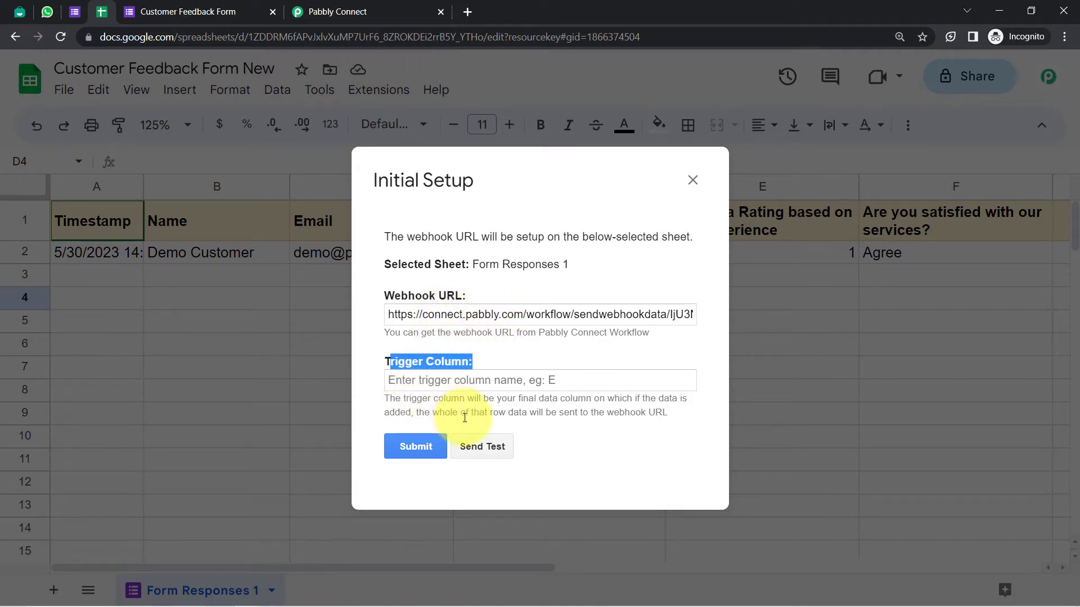
drag(550, 398, 606, 400)
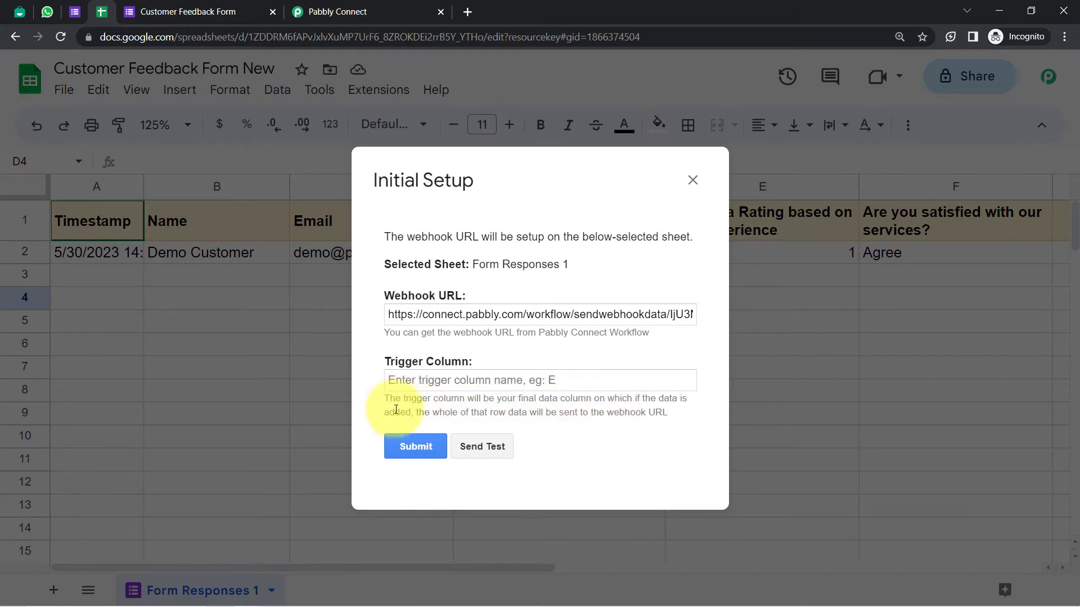
drag(431, 412, 662, 425)
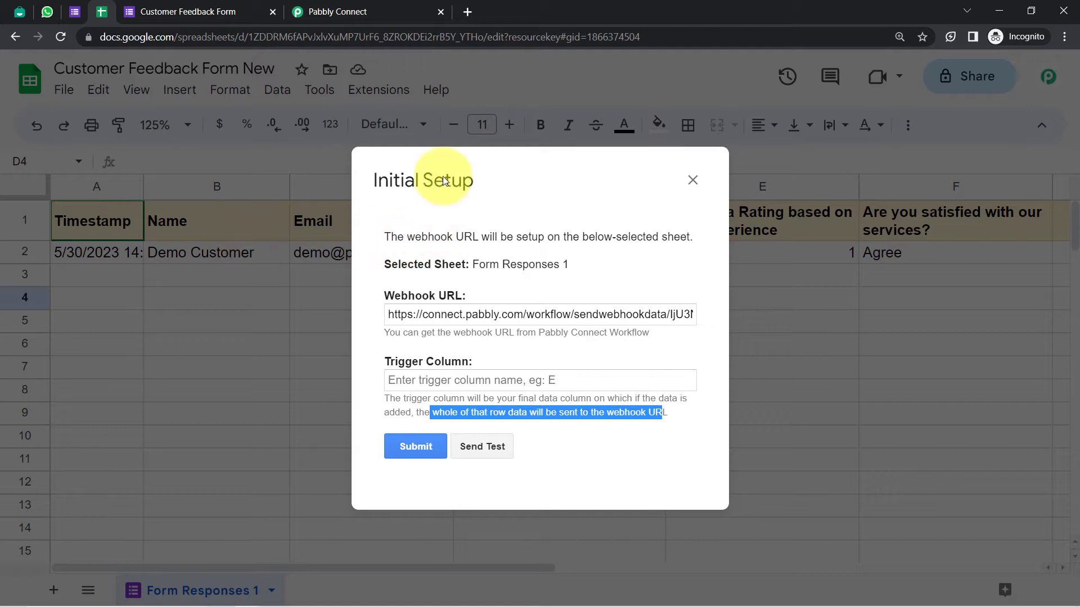
drag(444, 202, 398, 372)
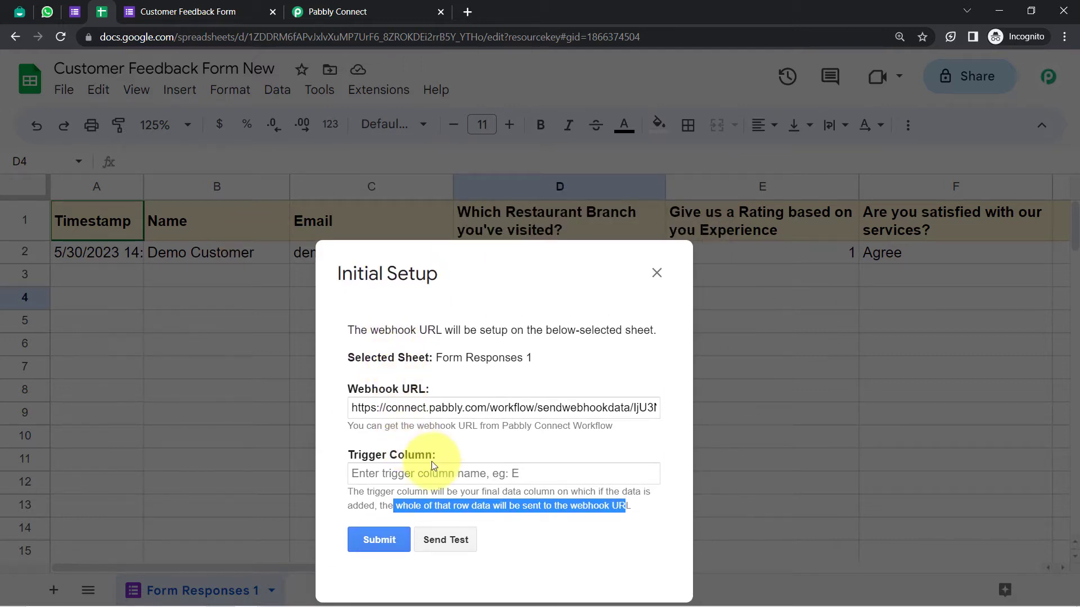
drag(422, 287, 7, 319)
click(182, 339)
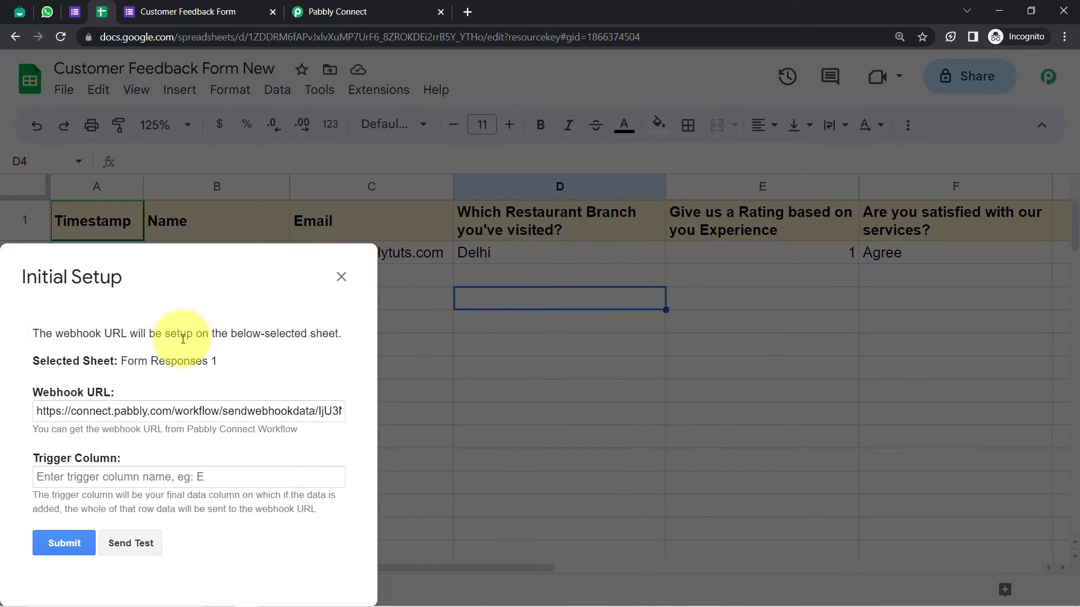
drag(184, 306, 445, 285)
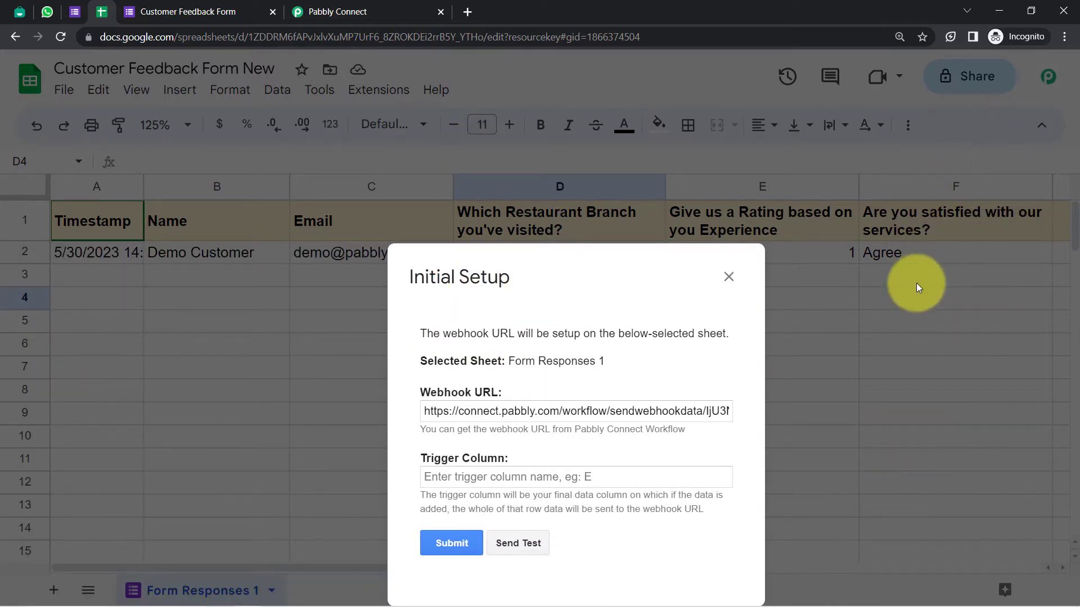
drag(609, 283, 599, 217)
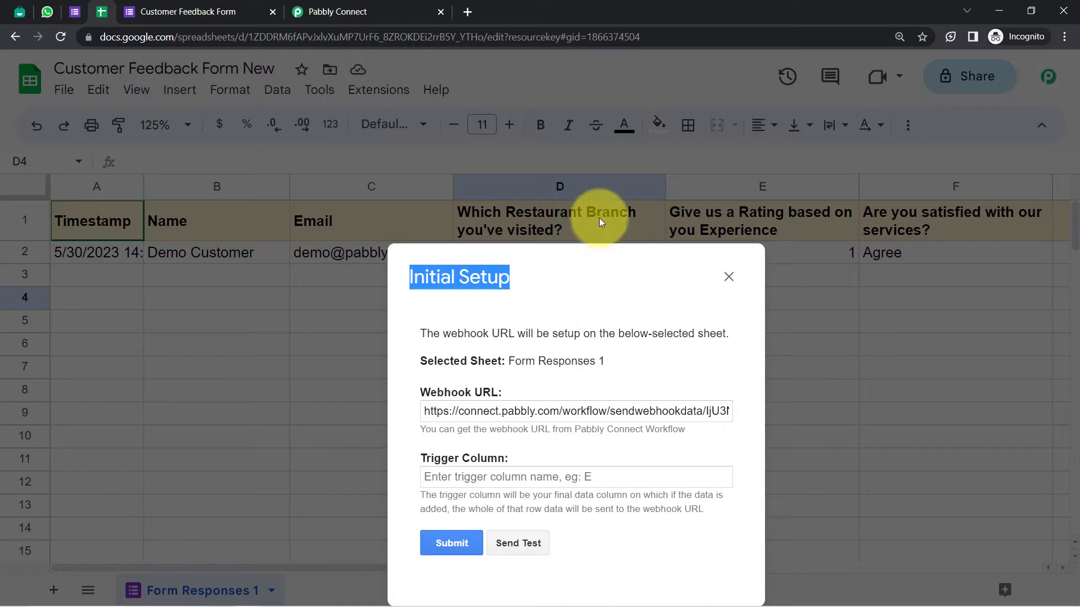
drag(491, 259, 501, 193)
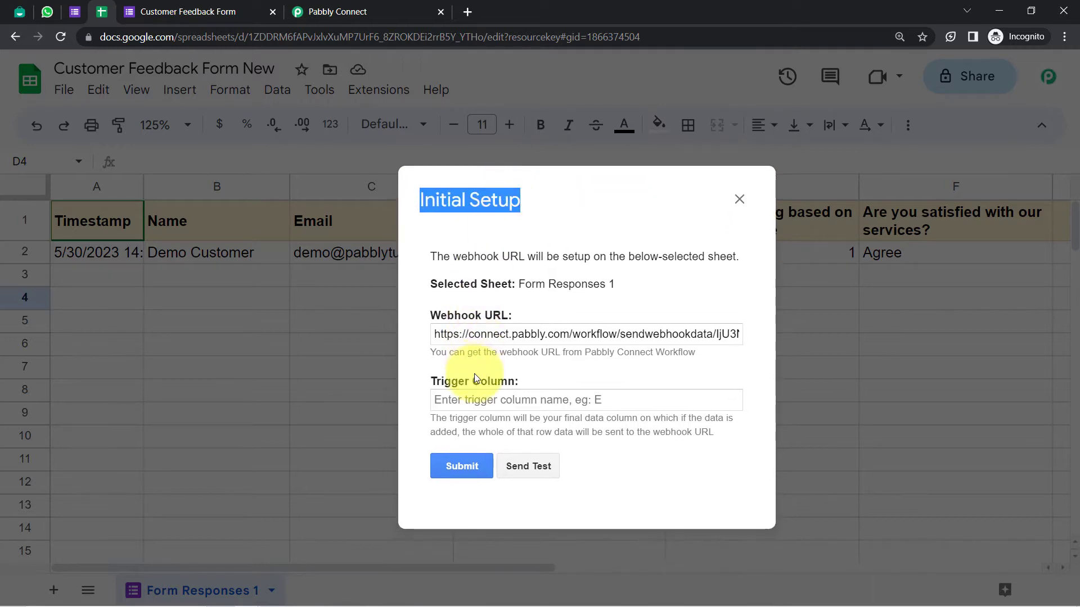
Enter F as the trigger column and send the existing response row as test data
click(475, 399)
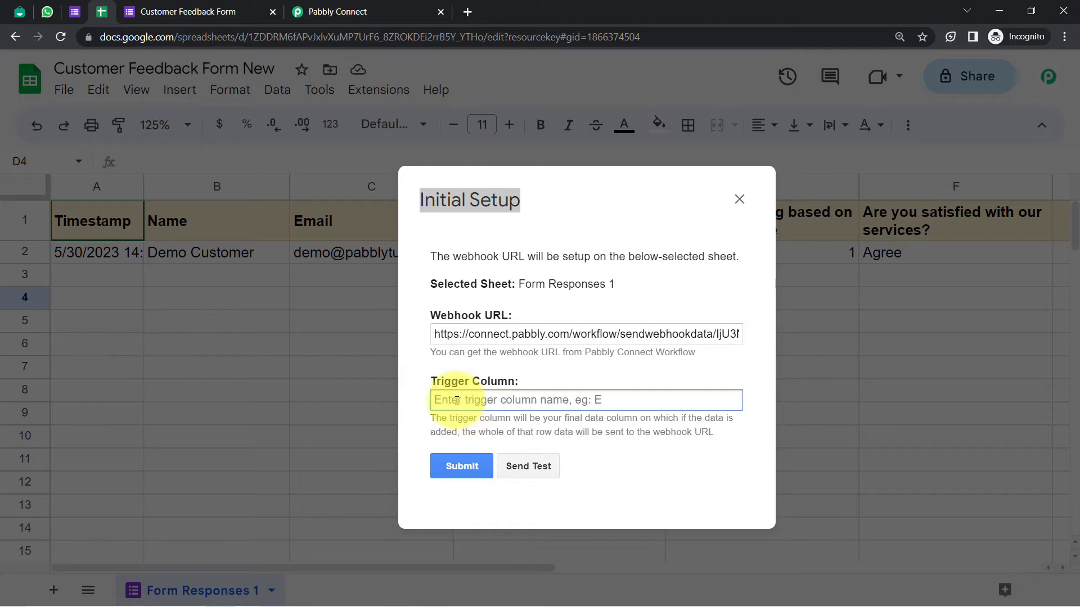
text(F)
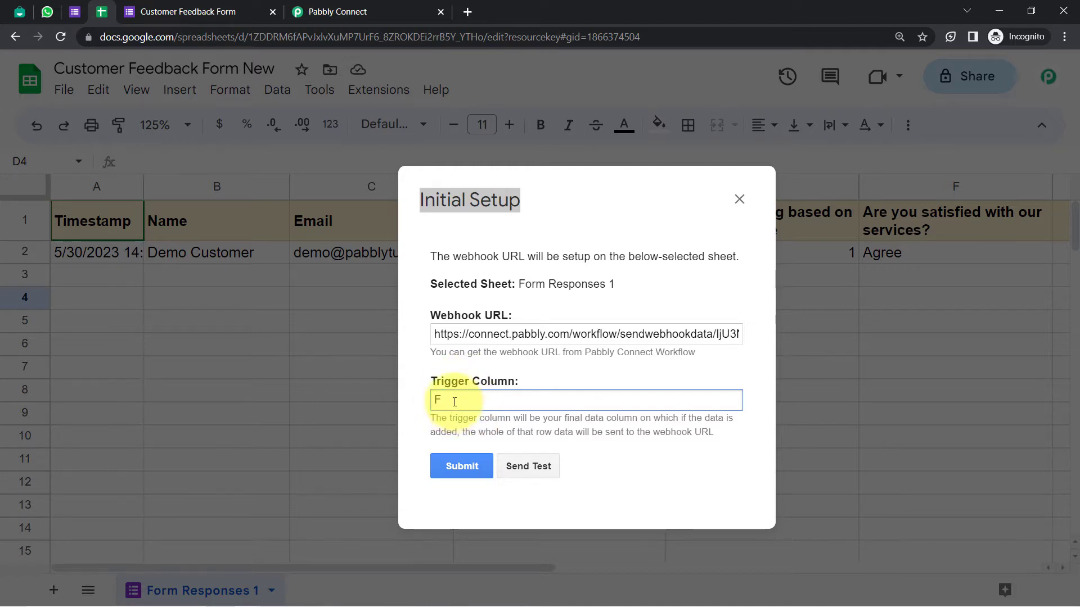
click(538, 475)
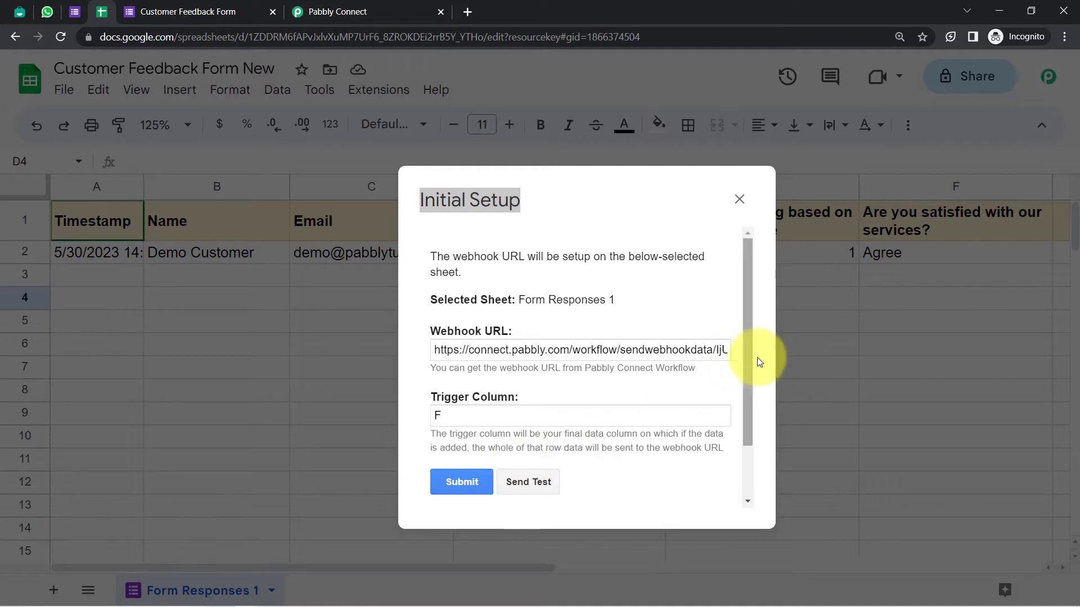
drag(745, 357, 750, 452)
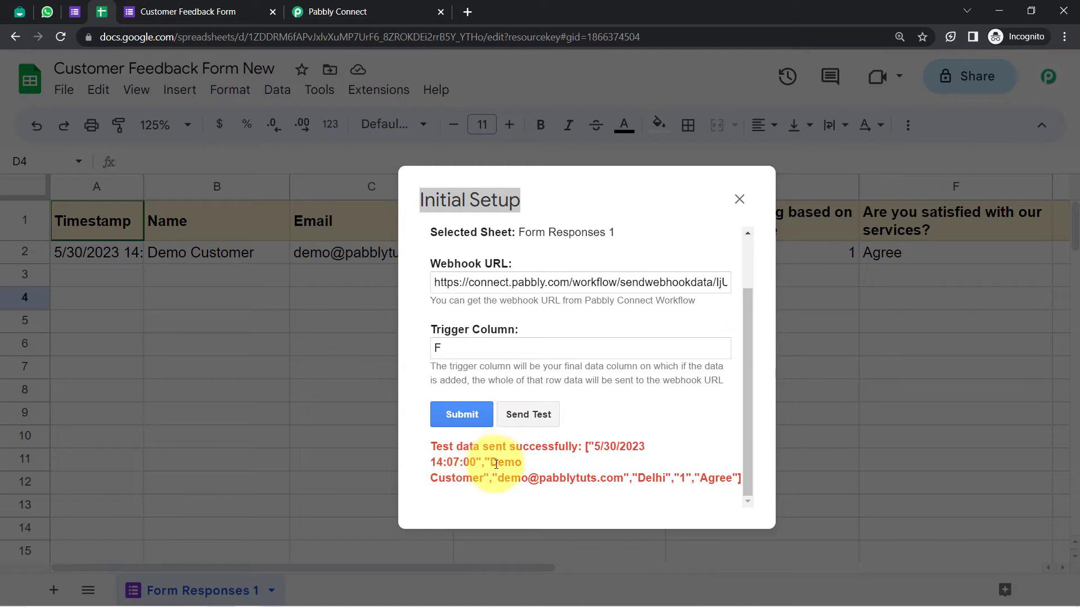
drag(496, 464, 666, 477)
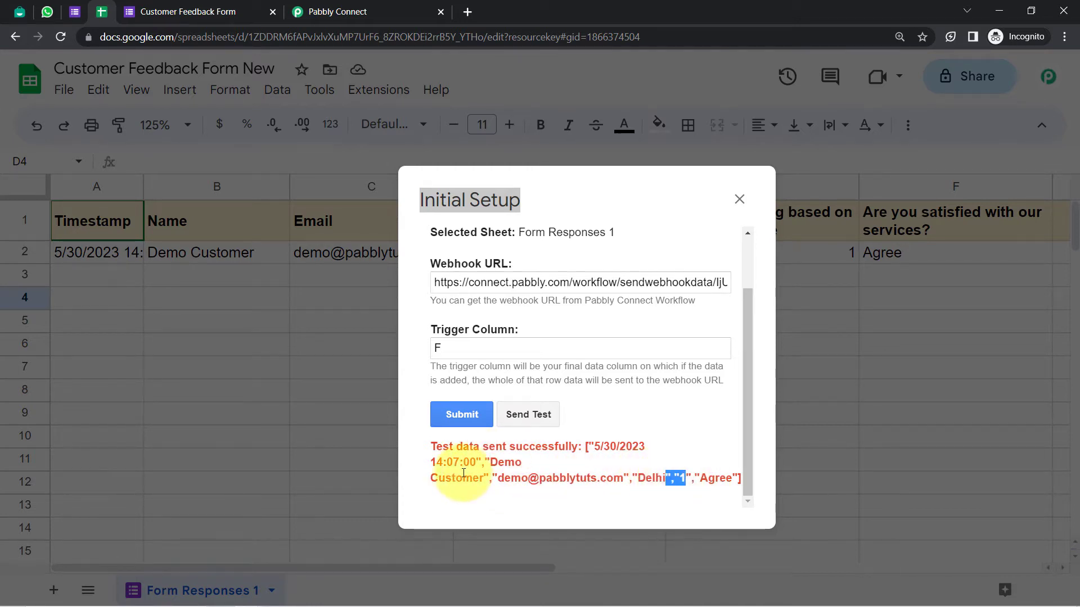
Submit the webhook setup, confirm the success message, and close the window
click(448, 416)
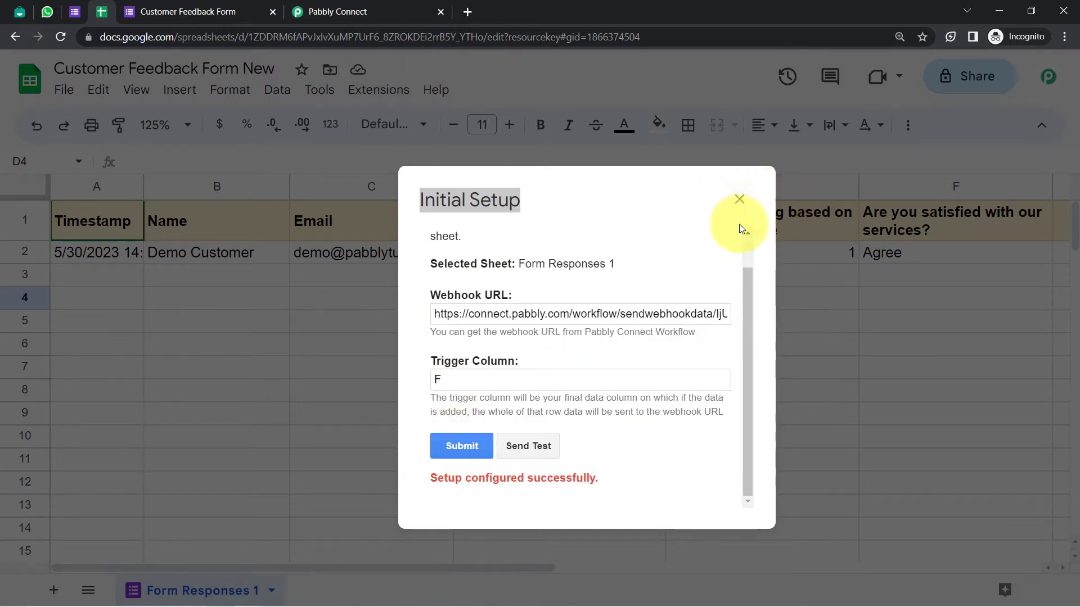
drag(448, 477, 578, 472)
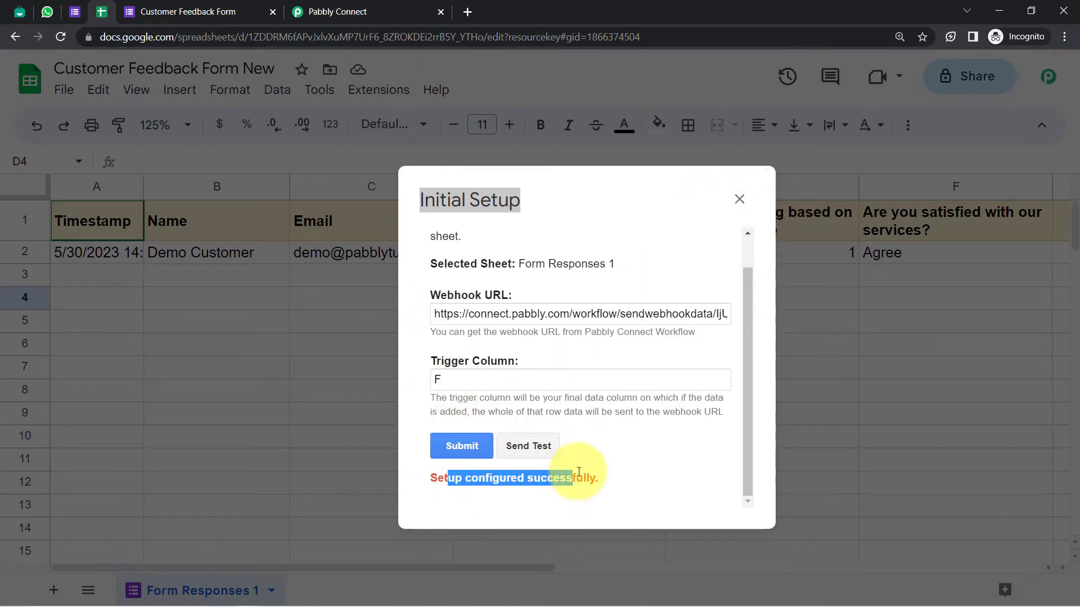
click(739, 199)
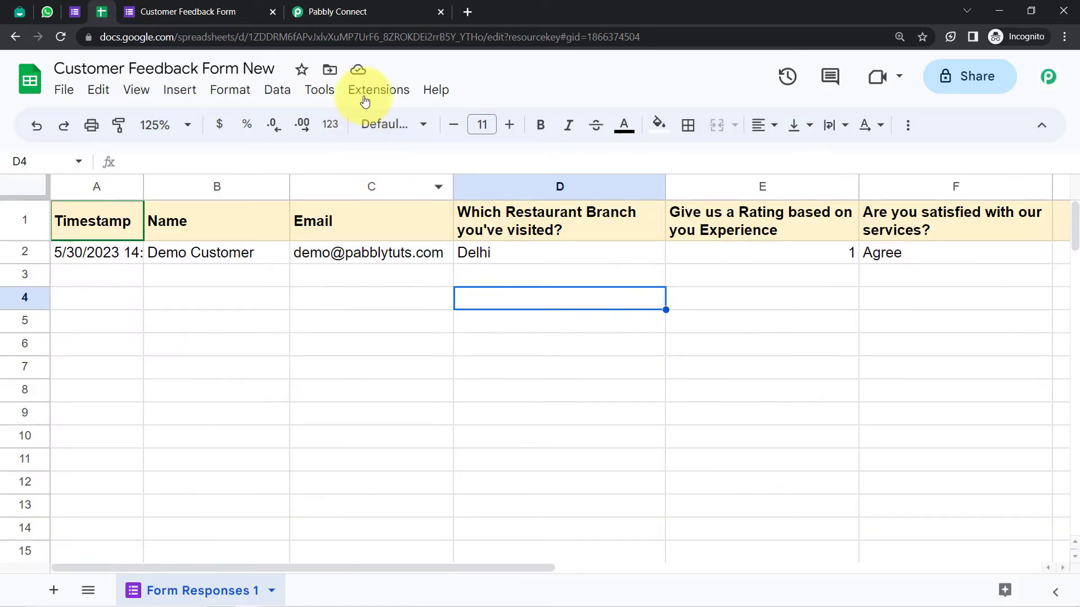
click(314, 10)
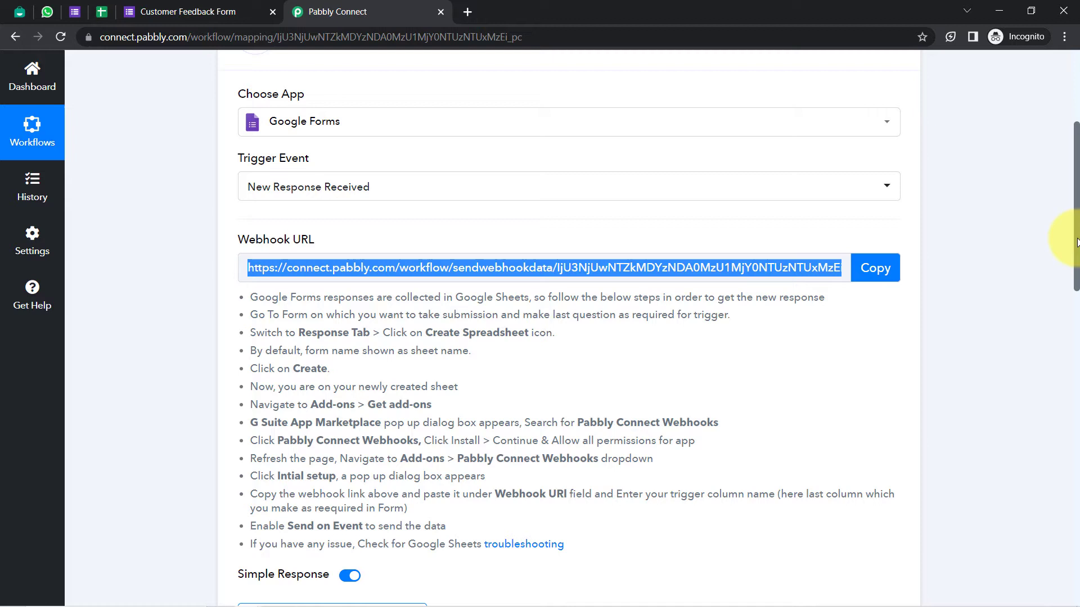
drag(1077, 241, 1070, 383)
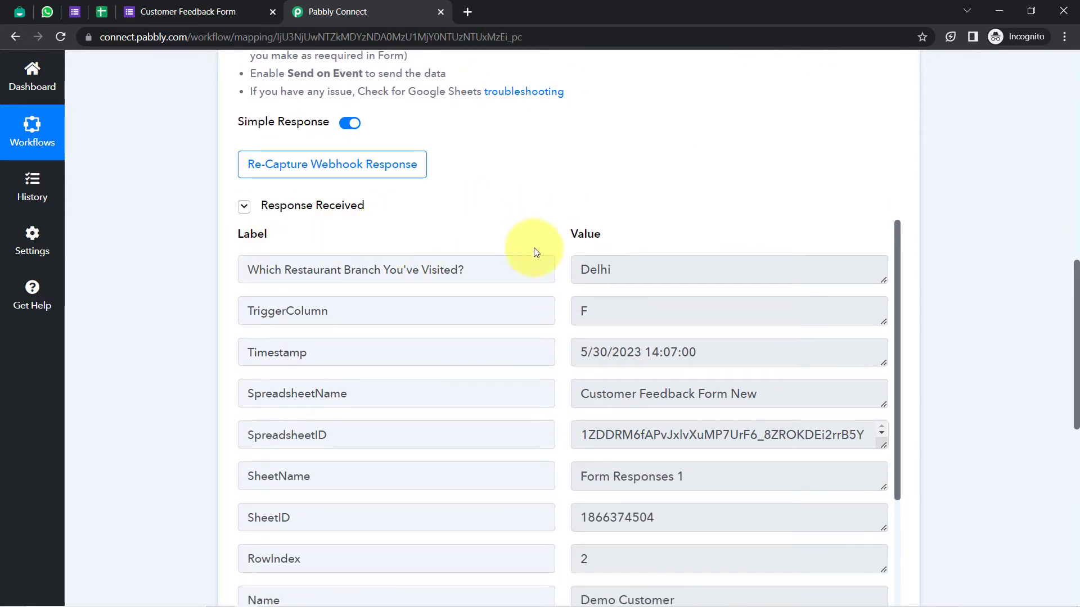
click(620, 266)
click(569, 313)
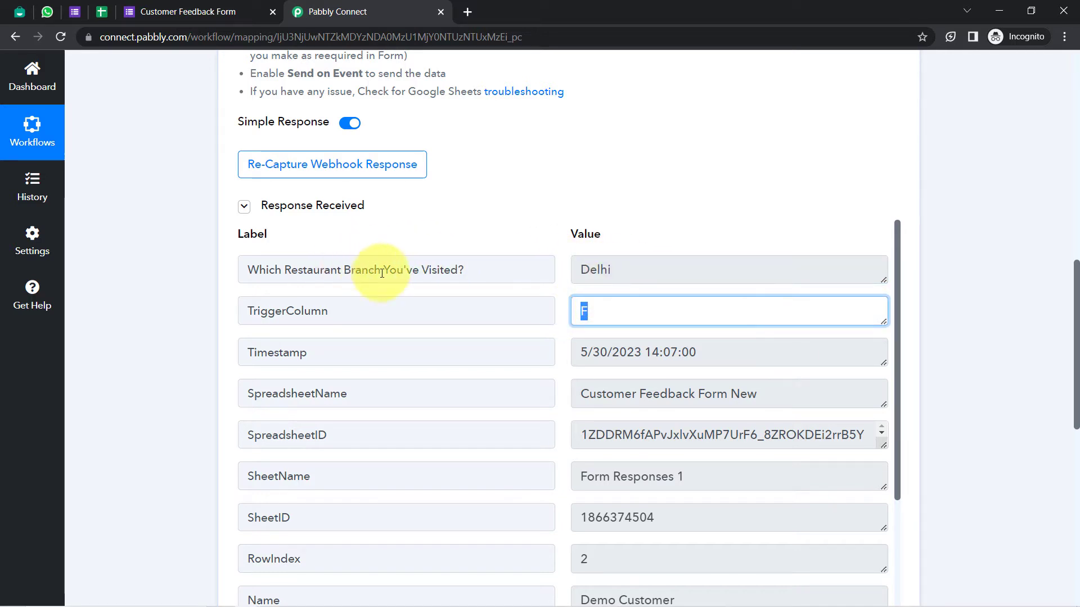
click(602, 270)
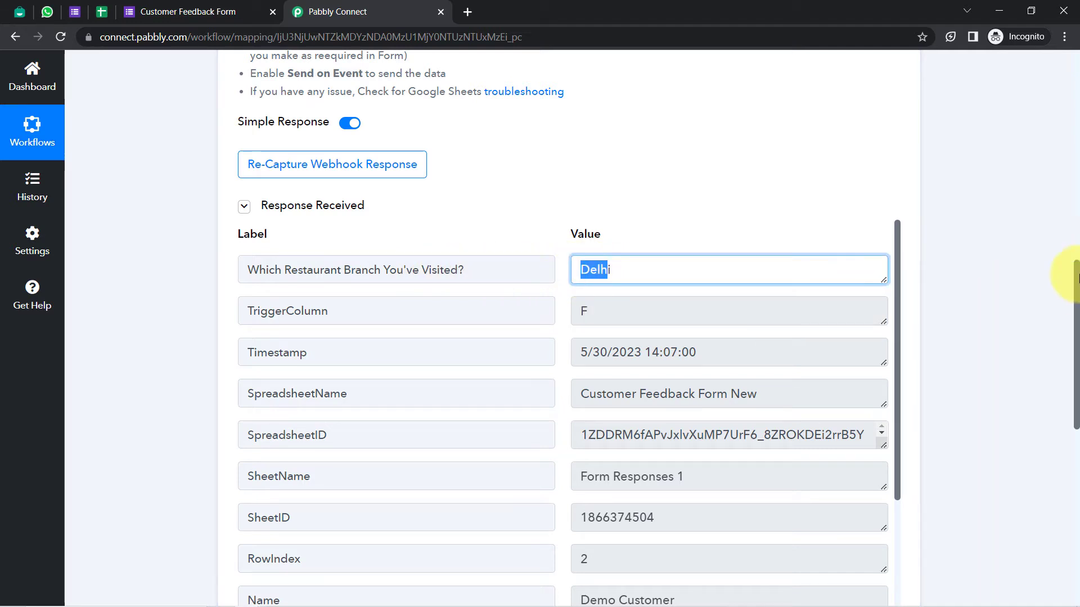
drag(1076, 277, 1076, 318)
scroll(1076, 321, down, 1)
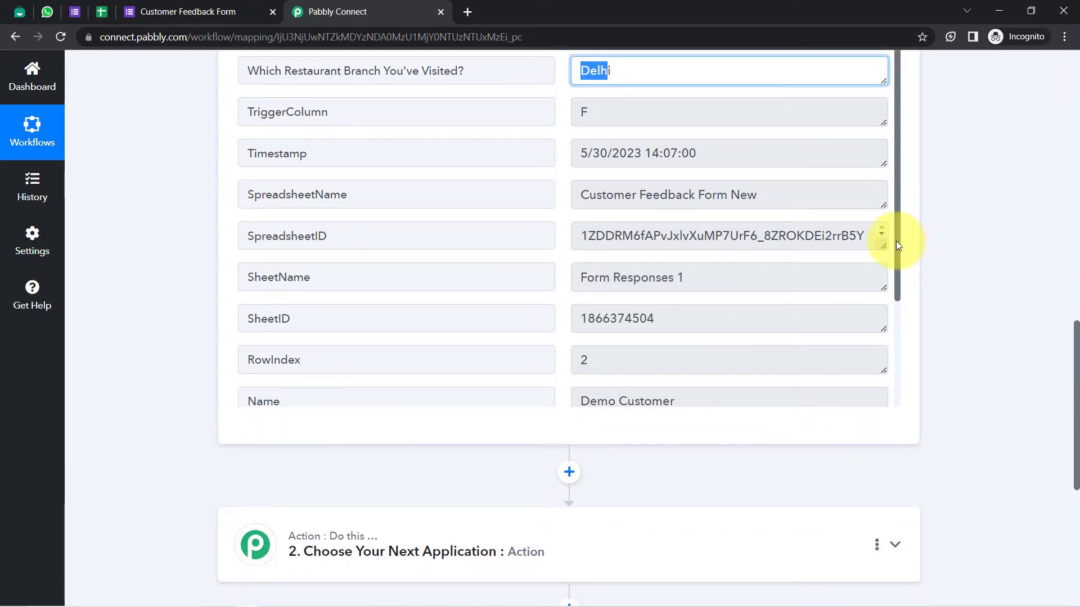
drag(896, 241, 900, 353)
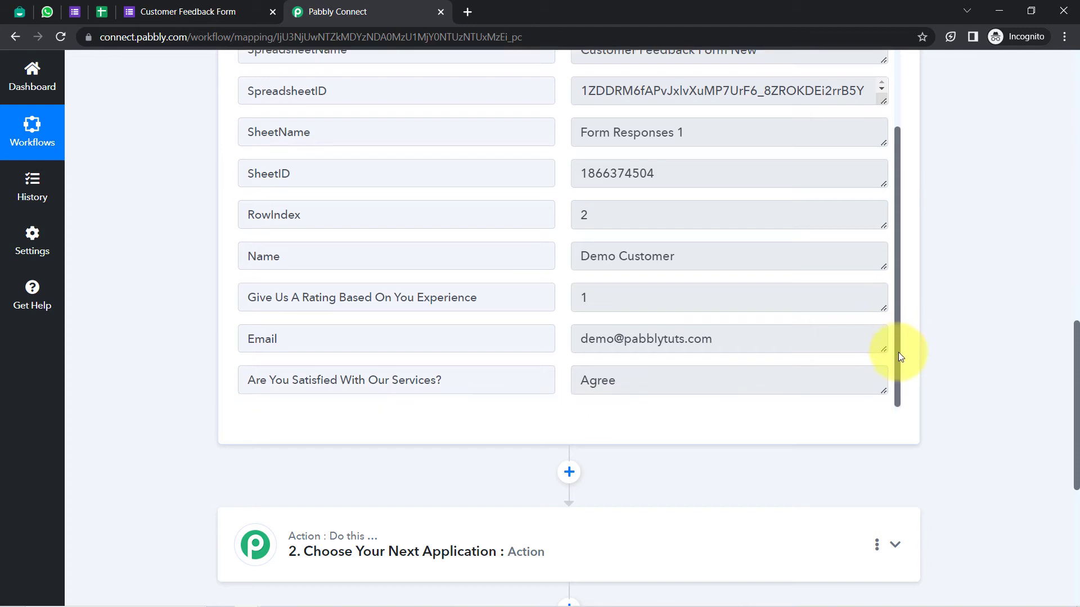
drag(315, 382, 557, 380)
click(163, 287)
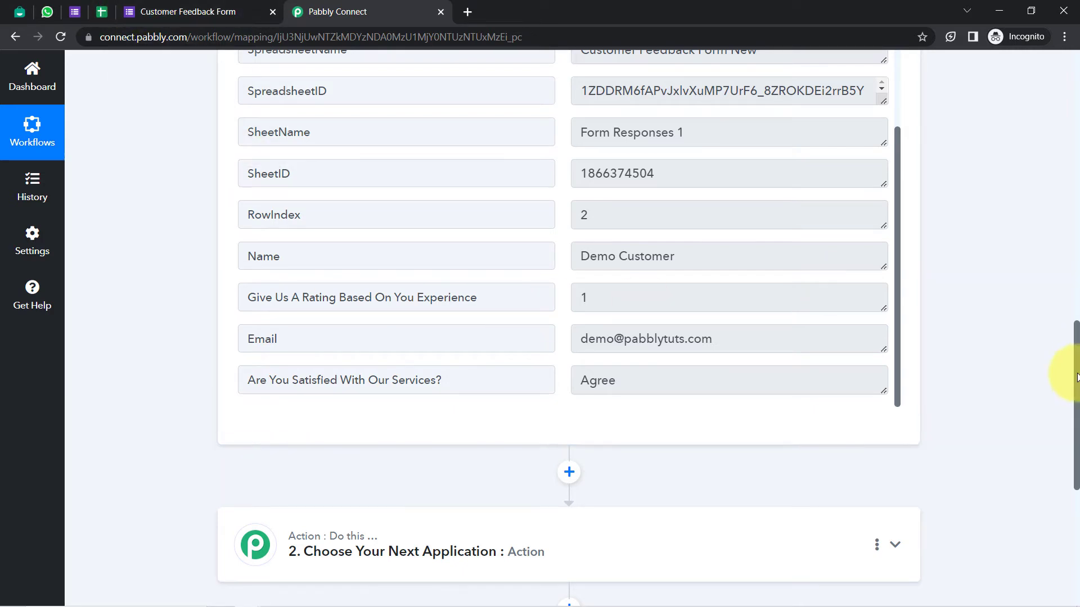
drag(1075, 360, 1076, 85)
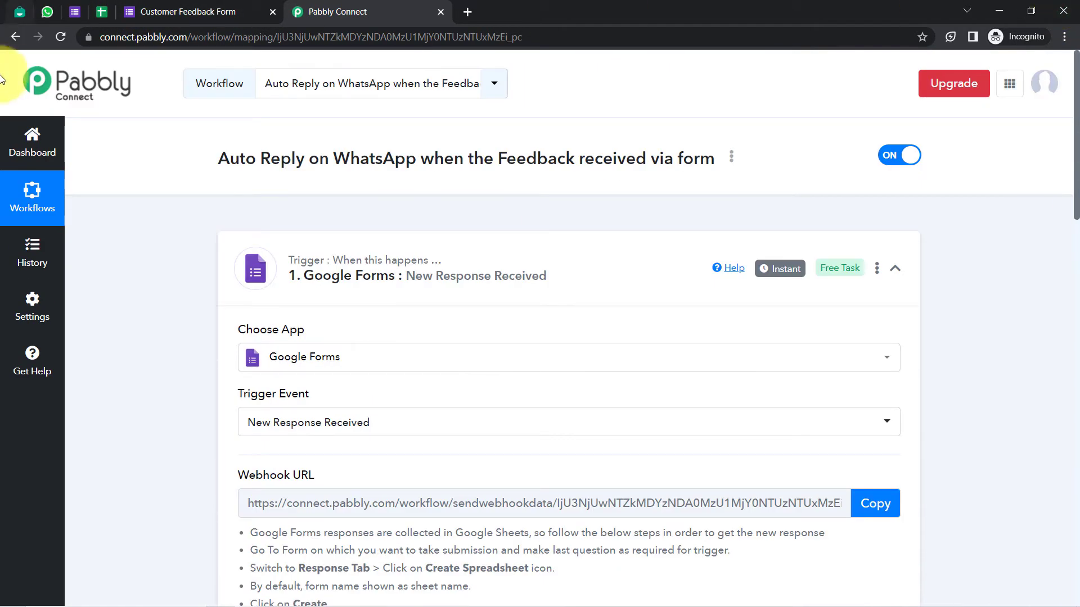
Close the submitted feedback form confirmation tab
click(77, 11)
click(165, 12)
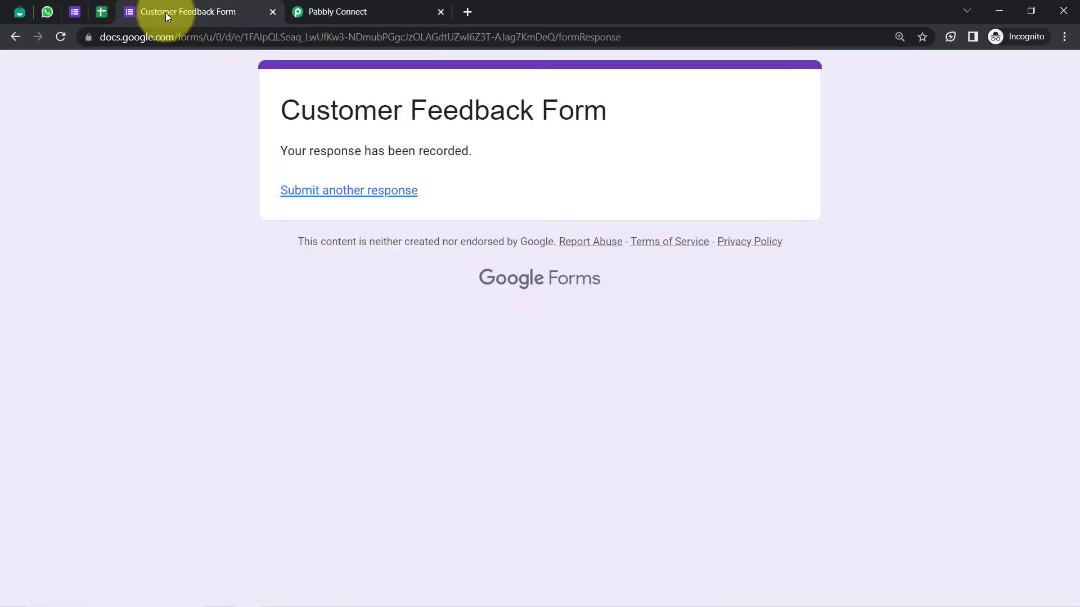
click(271, 12)
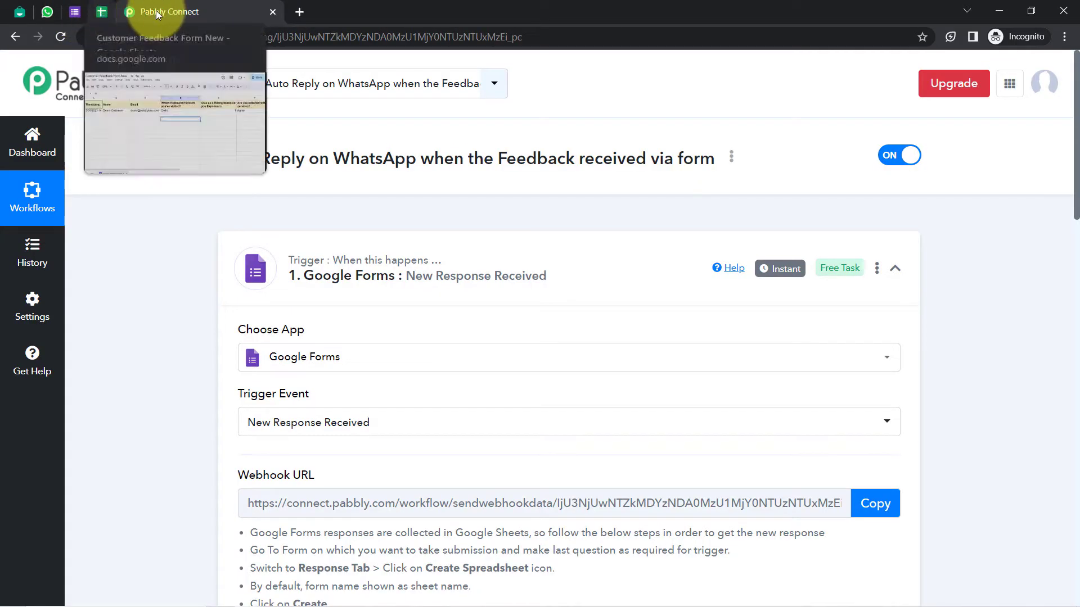
Set the responses spreadsheet to Send On Event through Pabbly Connect Webhooks
click(101, 11)
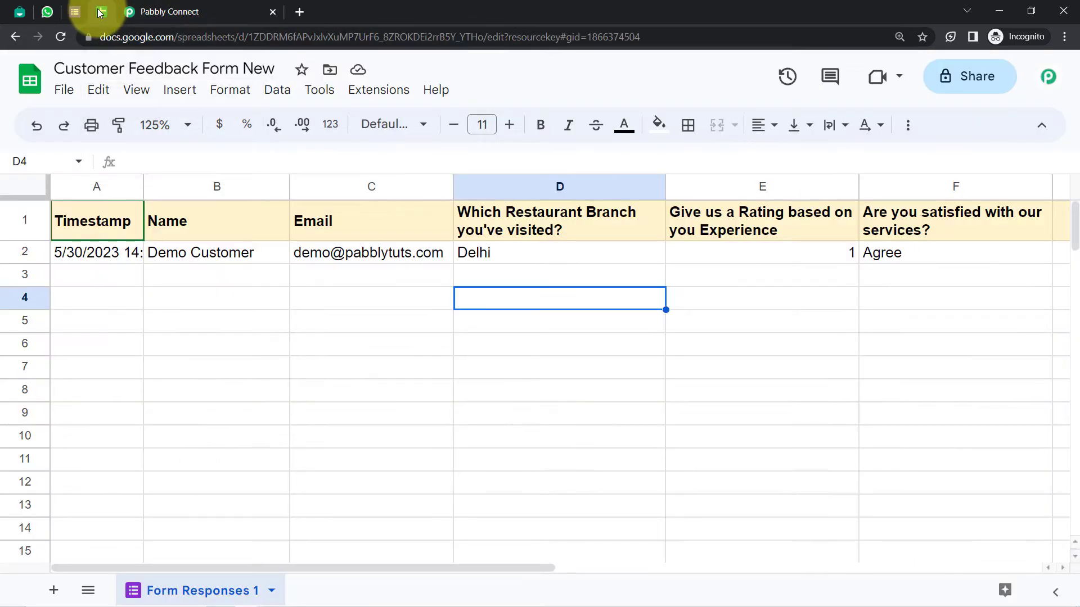
click(381, 93)
mouse_move(523, 318)
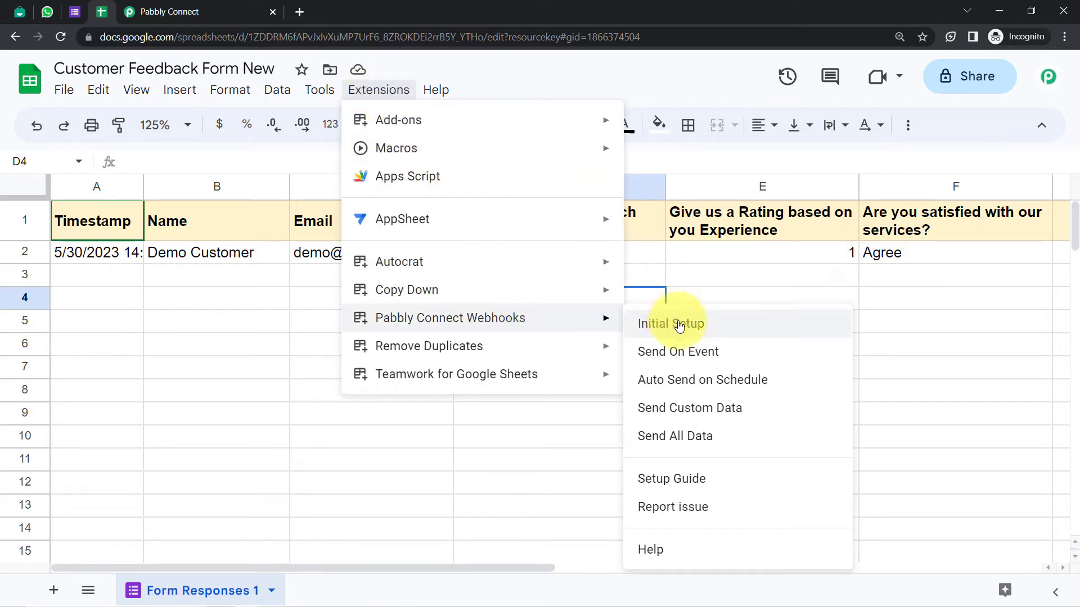
click(664, 352)
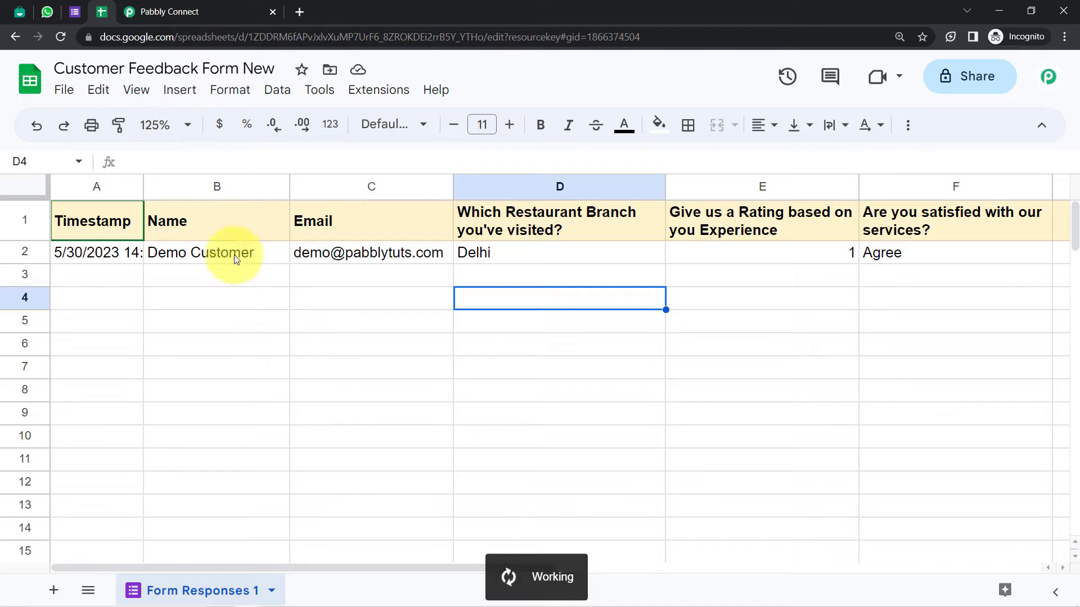
Return to the Pabbly Connect workflow and review the Google Forms trigger step
click(147, 12)
mouse_move(780, 274)
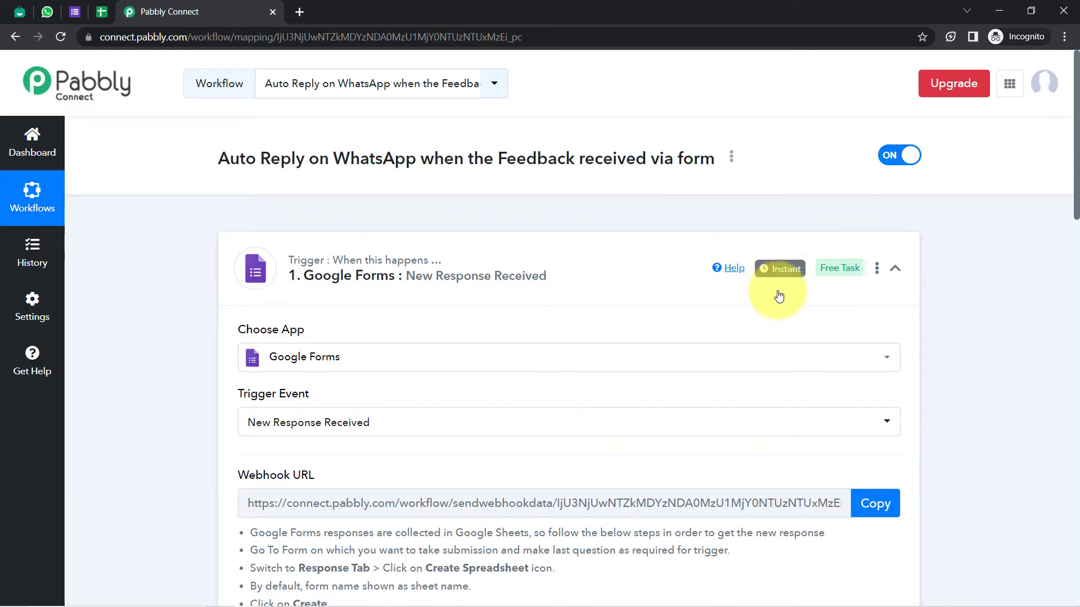
click(491, 274)
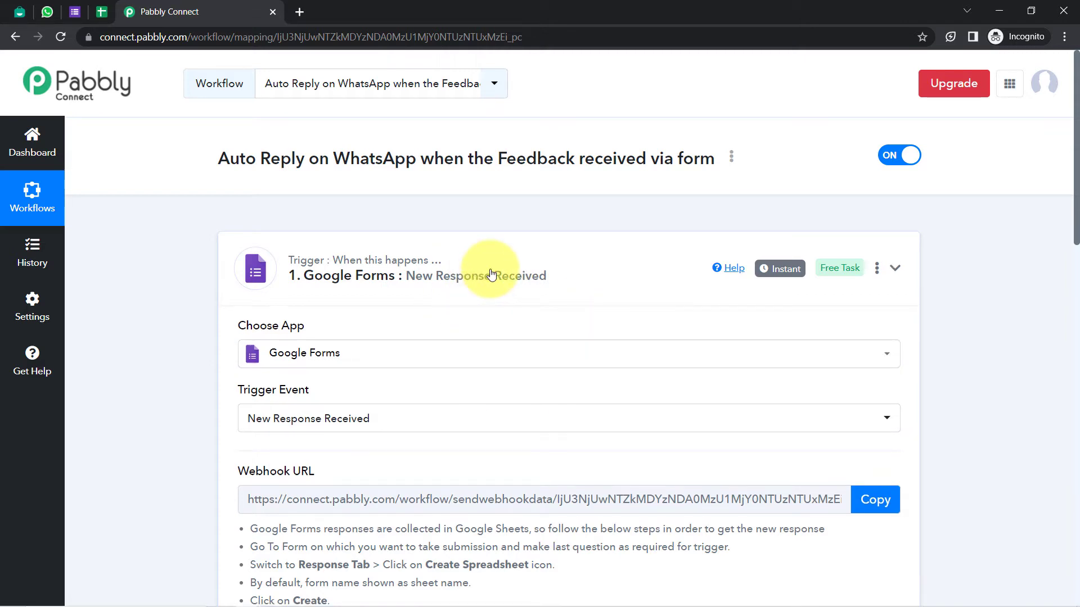
click(491, 274)
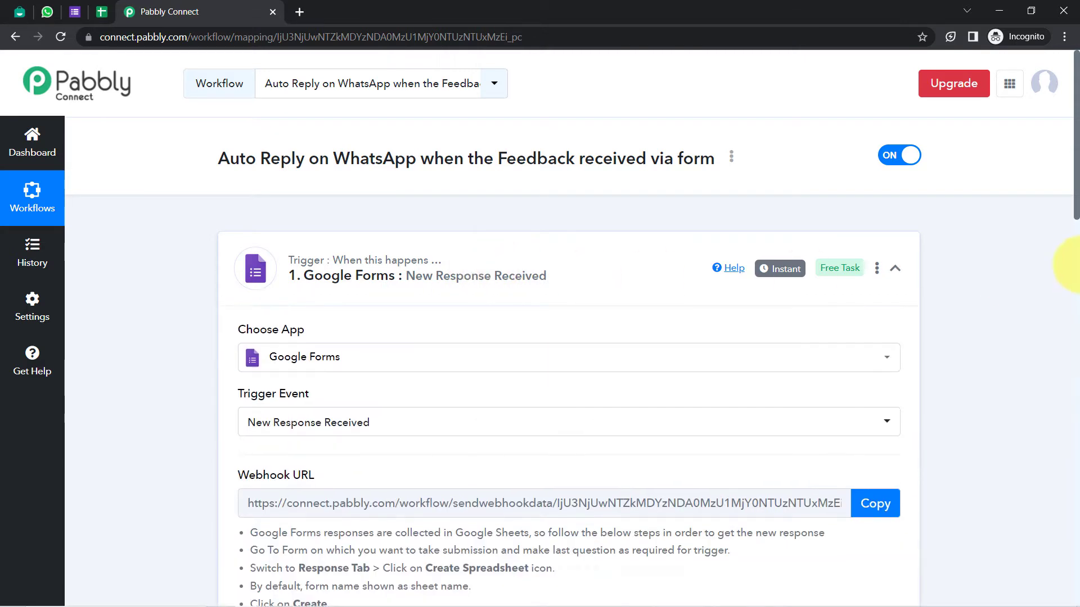
drag(1077, 197, 1073, 465)
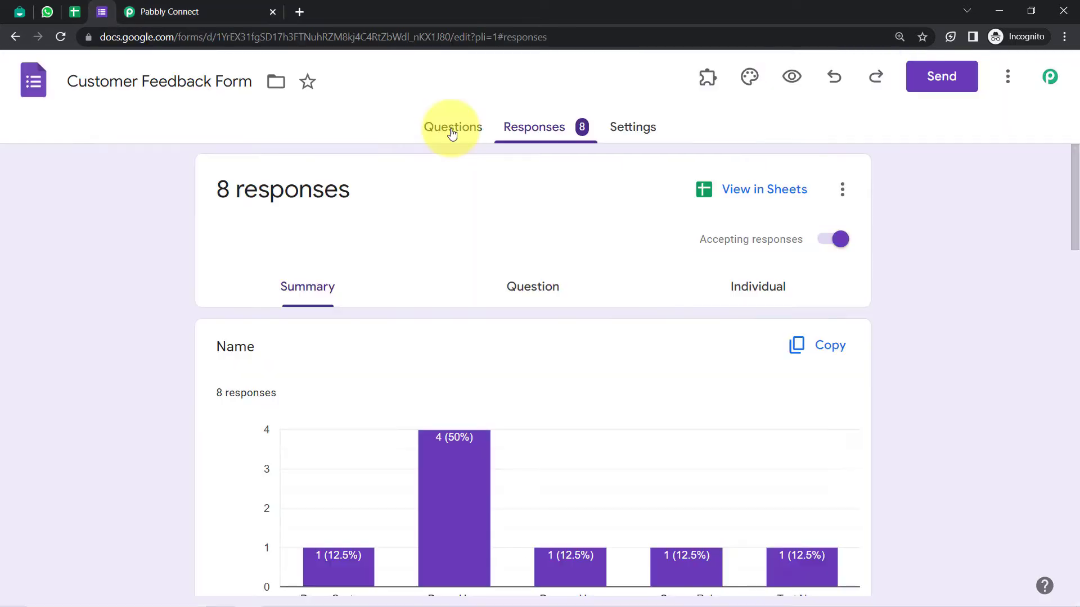
Look over the Customer Feedback Form questions, including the 1–5 rating scale, then return to Pabbly Connect
click(452, 133)
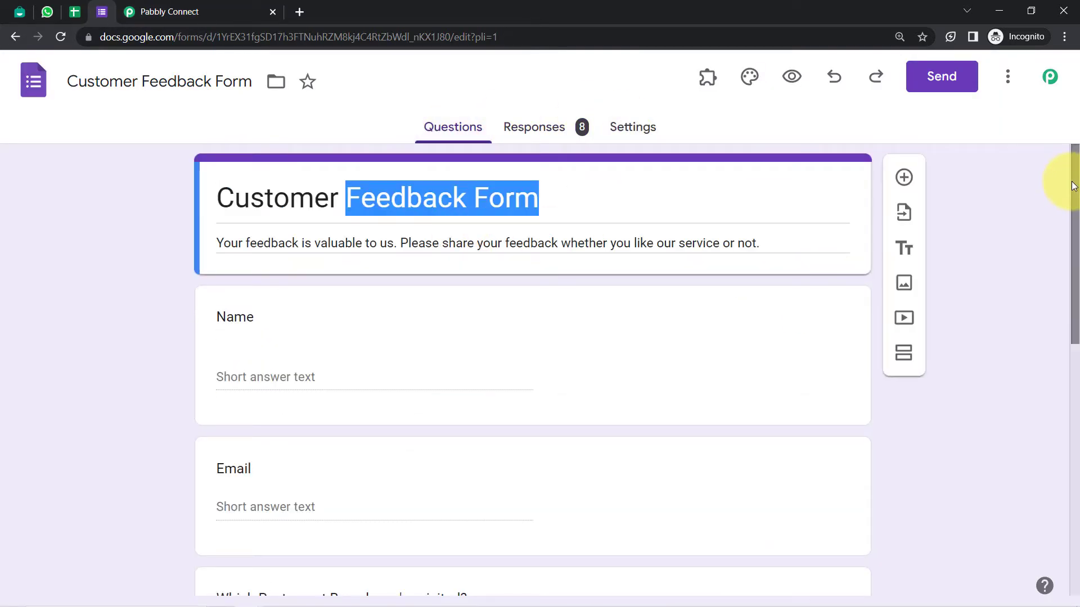
drag(1073, 186, 1067, 417)
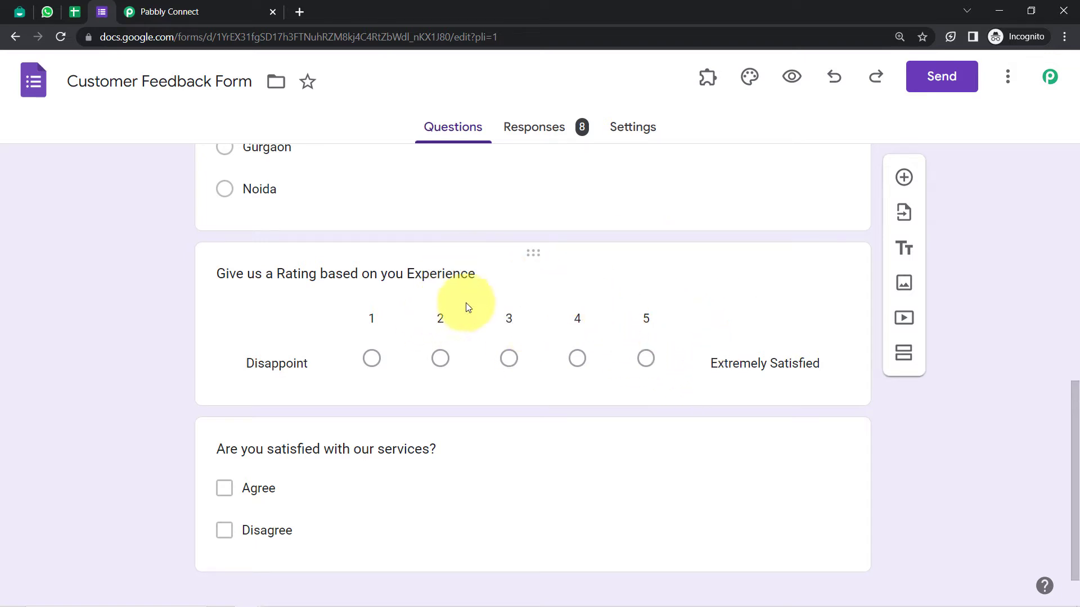
click(176, 6)
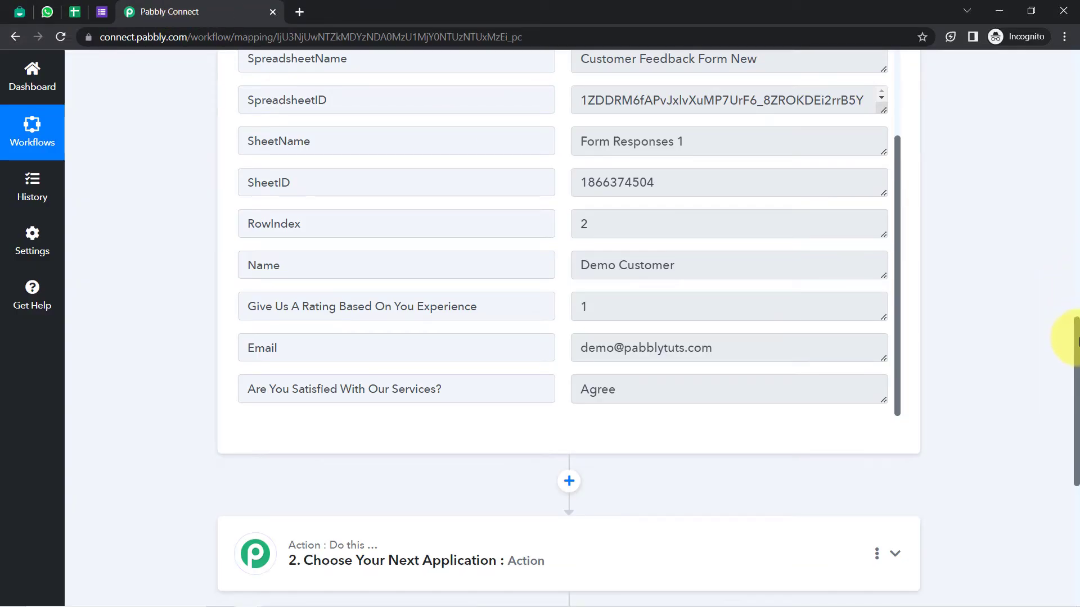
Make the next action step a Router by Pabbly and add a third route
drag(1077, 332, 1077, 442)
click(504, 219)
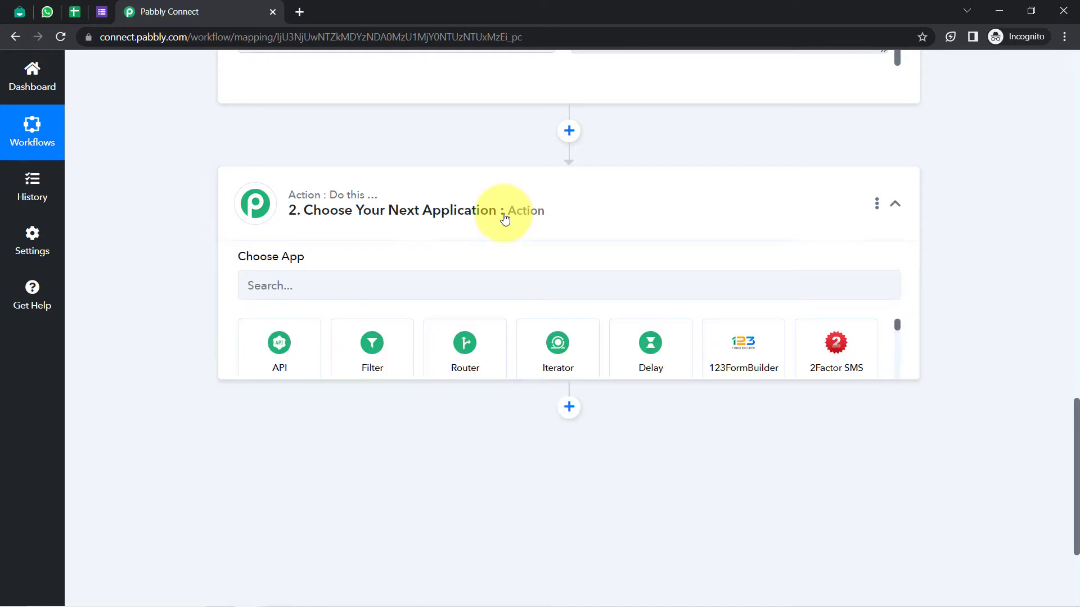
click(458, 353)
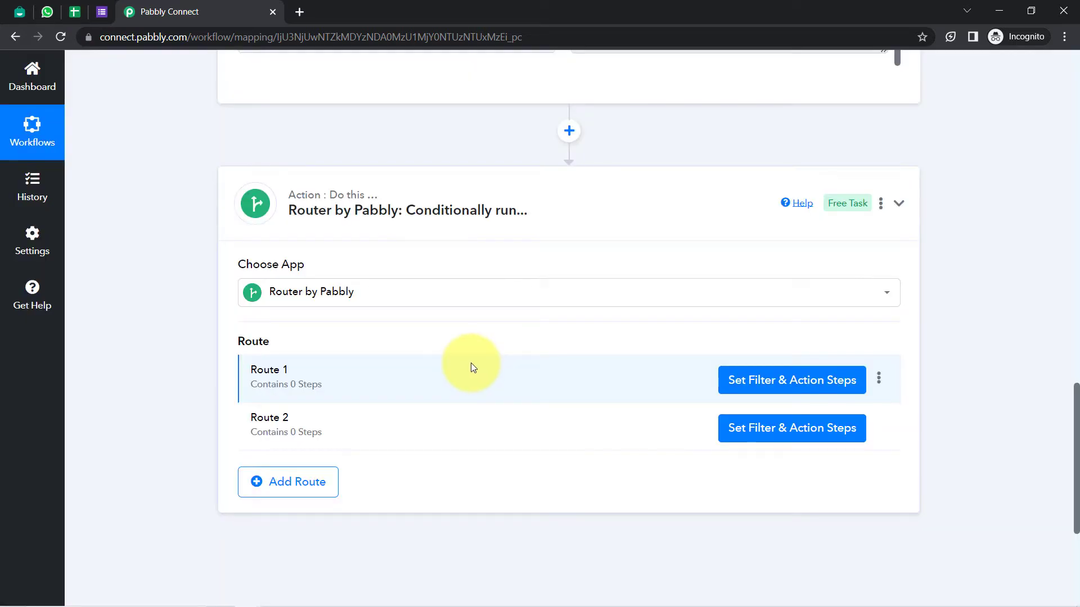
drag(257, 371, 303, 376)
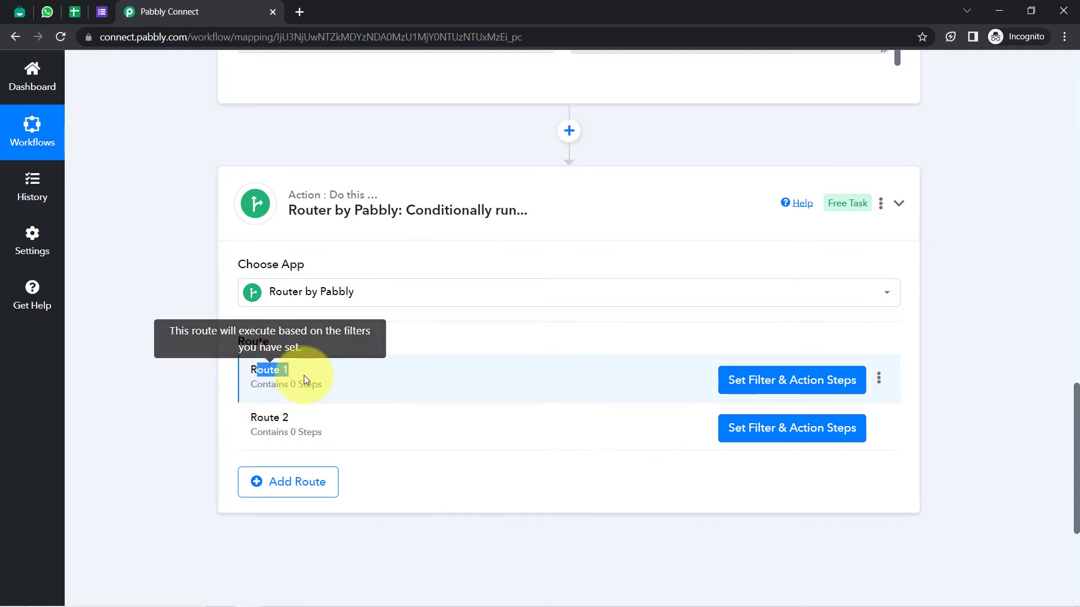
drag(257, 418, 290, 423)
click(272, 495)
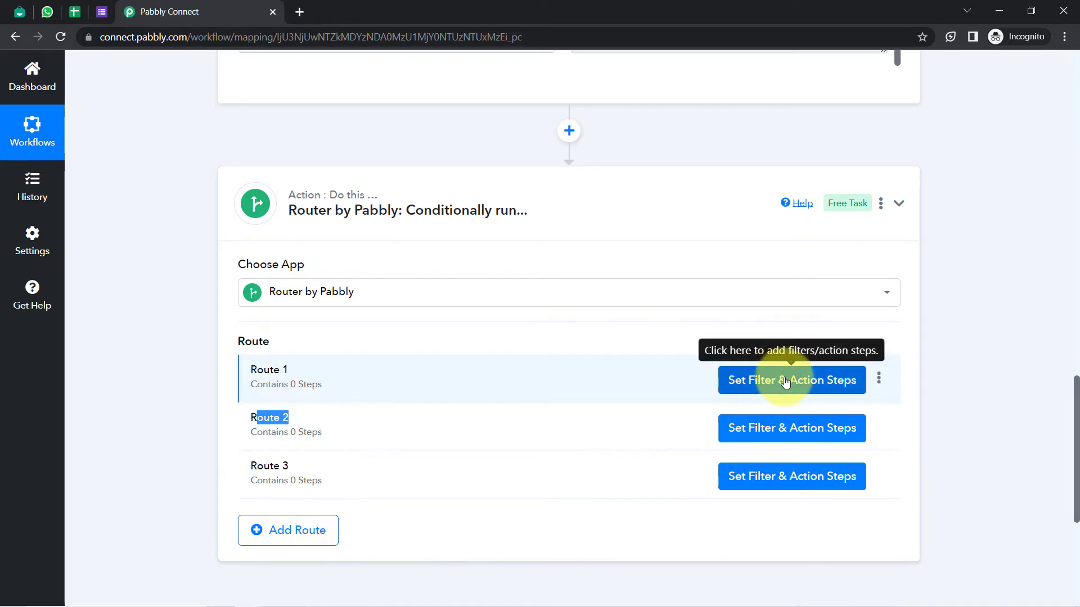
click(880, 381)
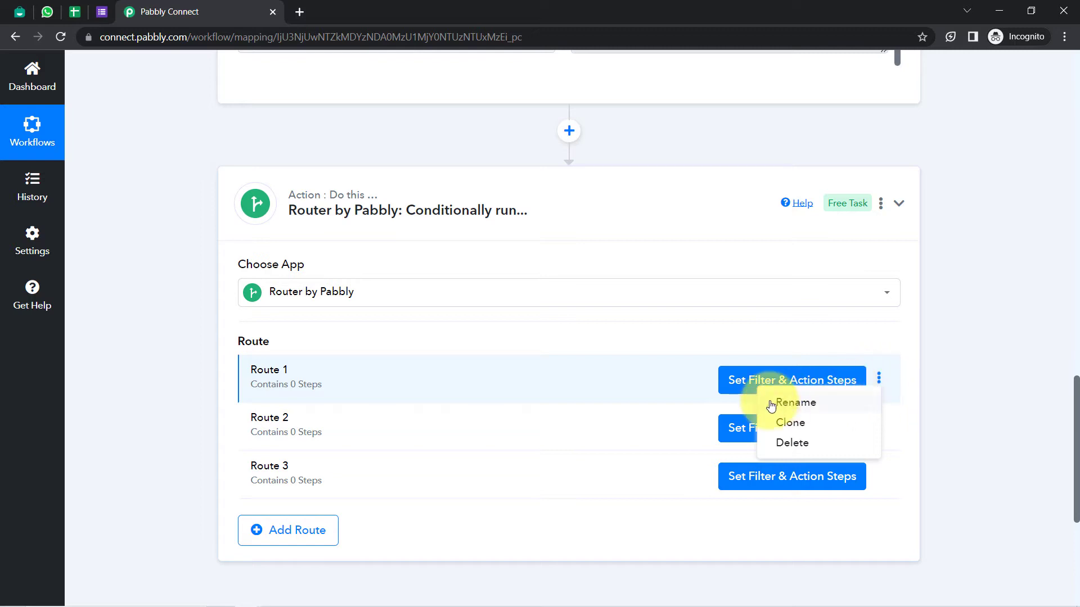
Rename Route 1 to 'If the Rating is =<2'
click(795, 403)
click(387, 332)
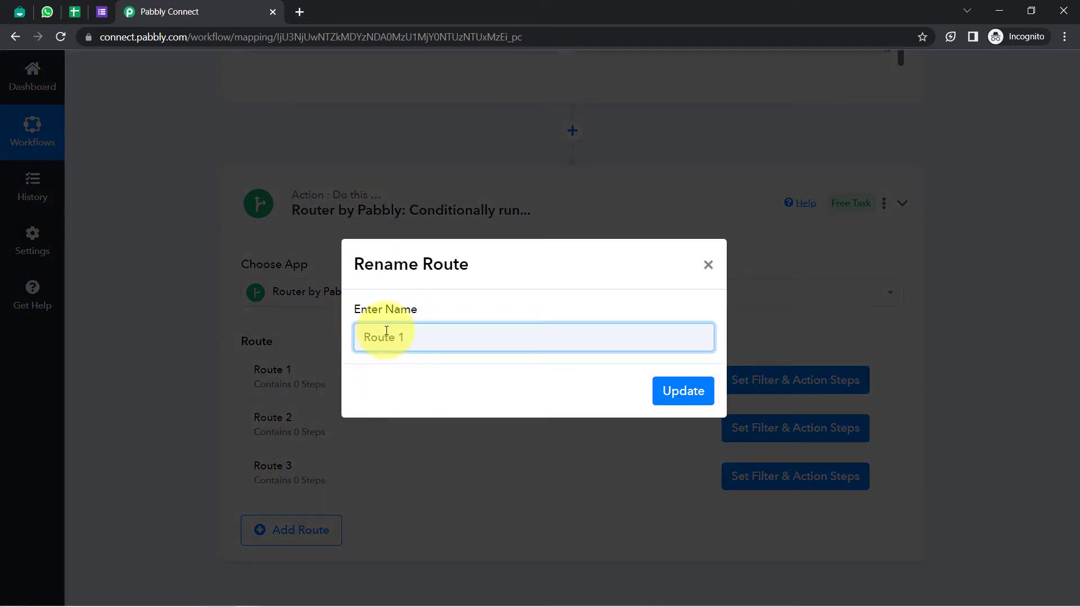
key(BackSpace)
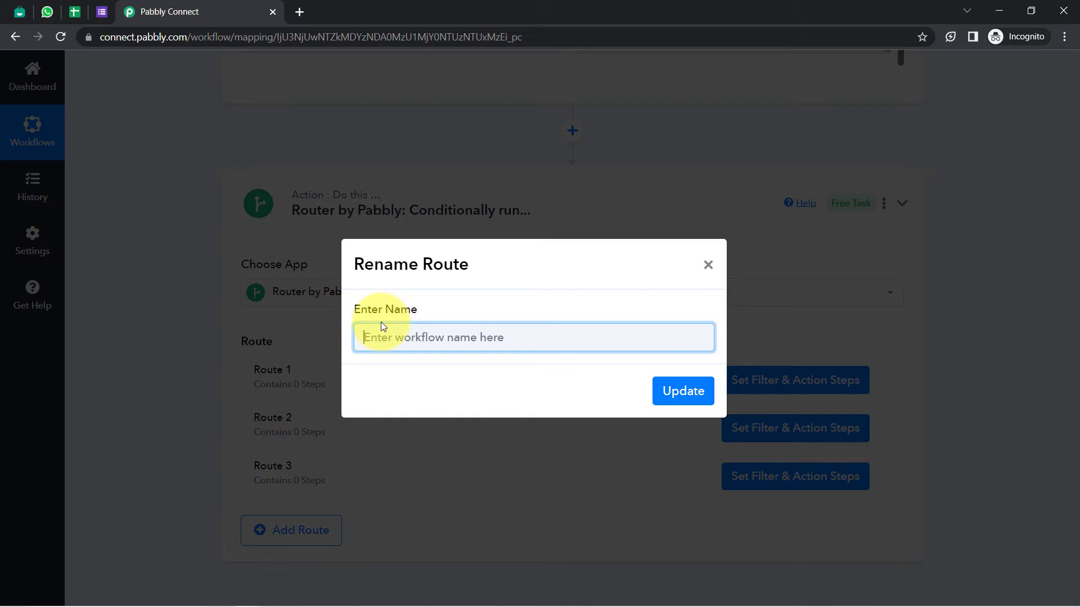
text(If the Rating is => 2)
click(675, 392)
drag(263, 417, 311, 437)
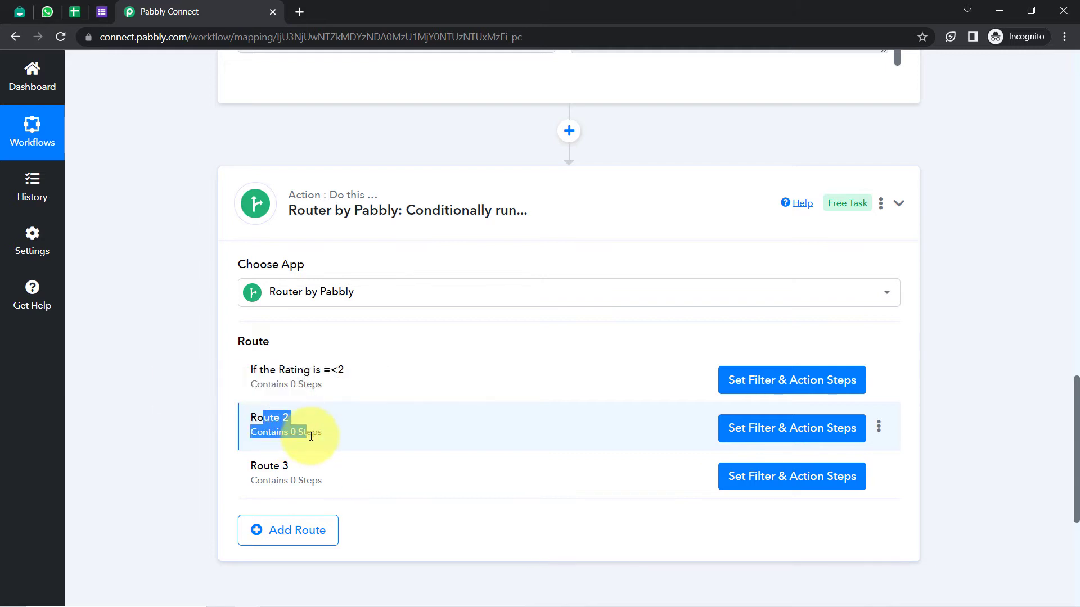
Set Route 1's filter to check the 'Give Us A Rating' answer is Equal to 2
click(774, 387)
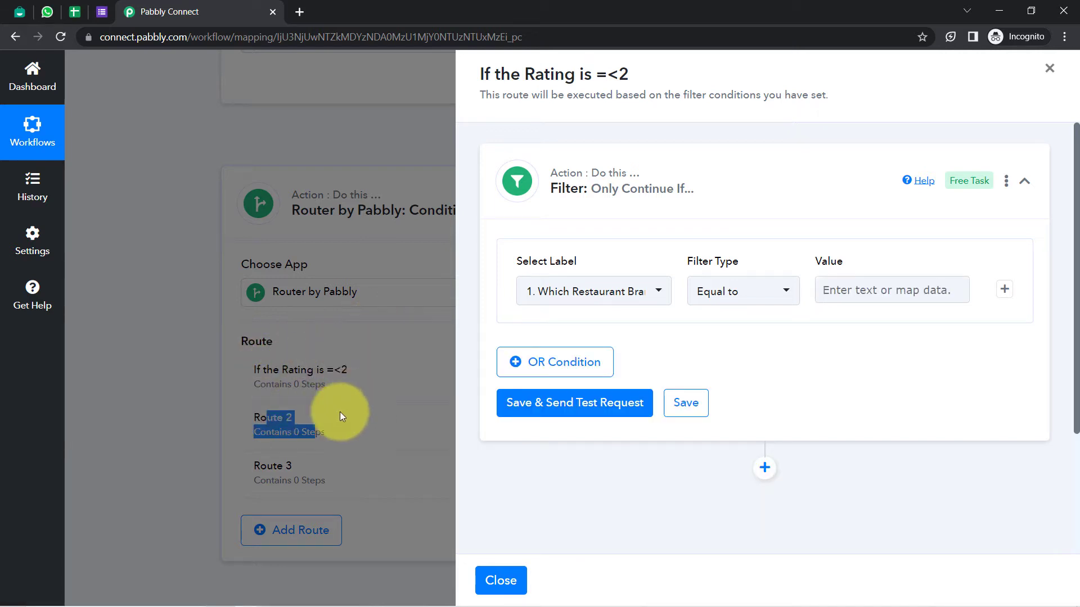
scroll(489, 337, down, 1)
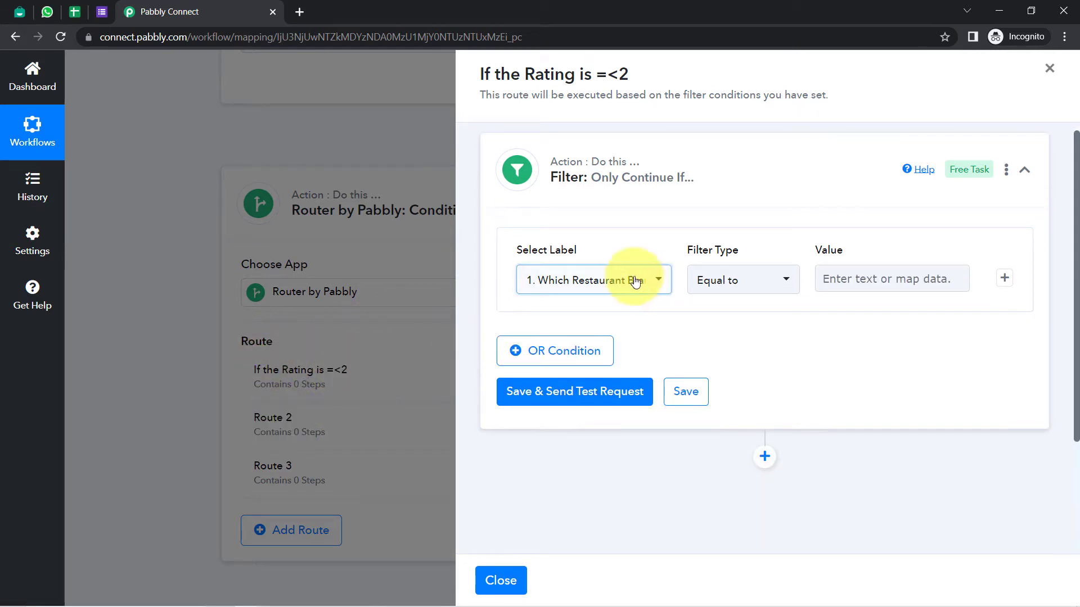
click(632, 281)
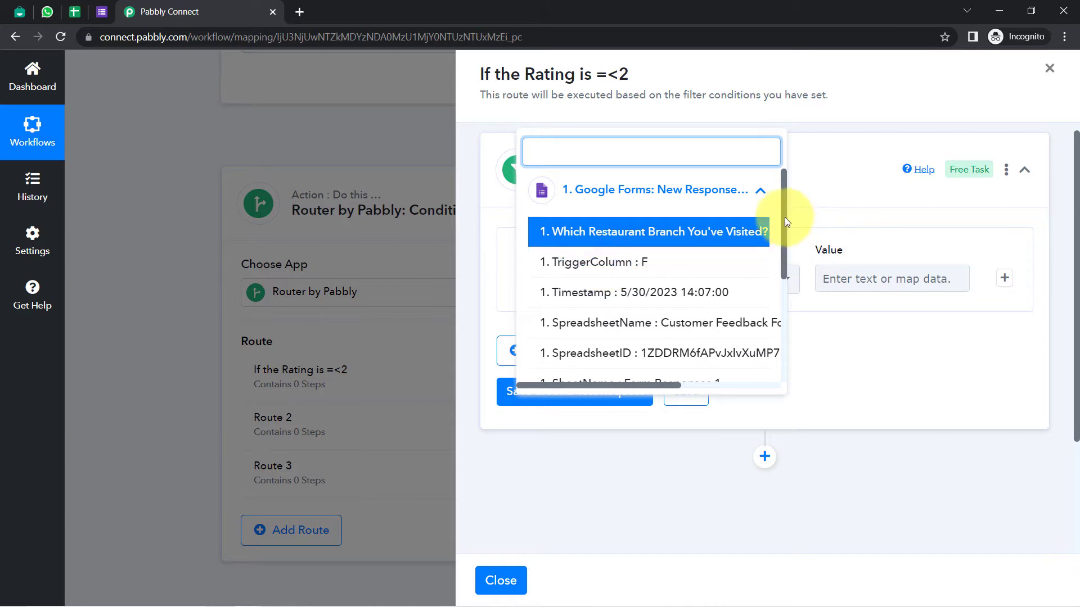
mouse_move(781, 217)
mouse_down()
mouse_move(789, 313)
mouse_move(801, 212)
mouse_up()
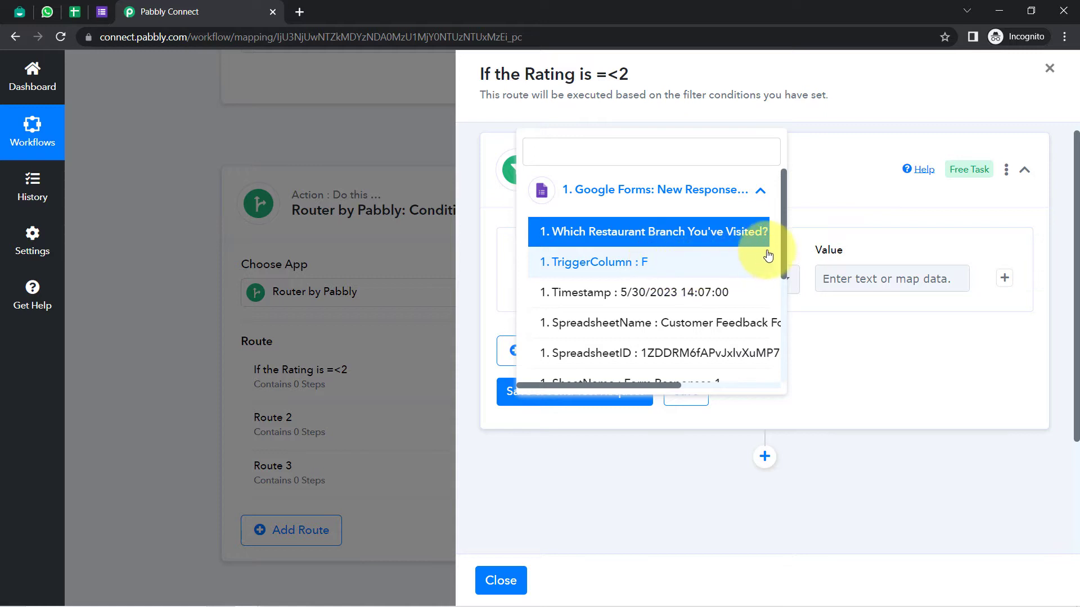
drag(785, 255, 783, 367)
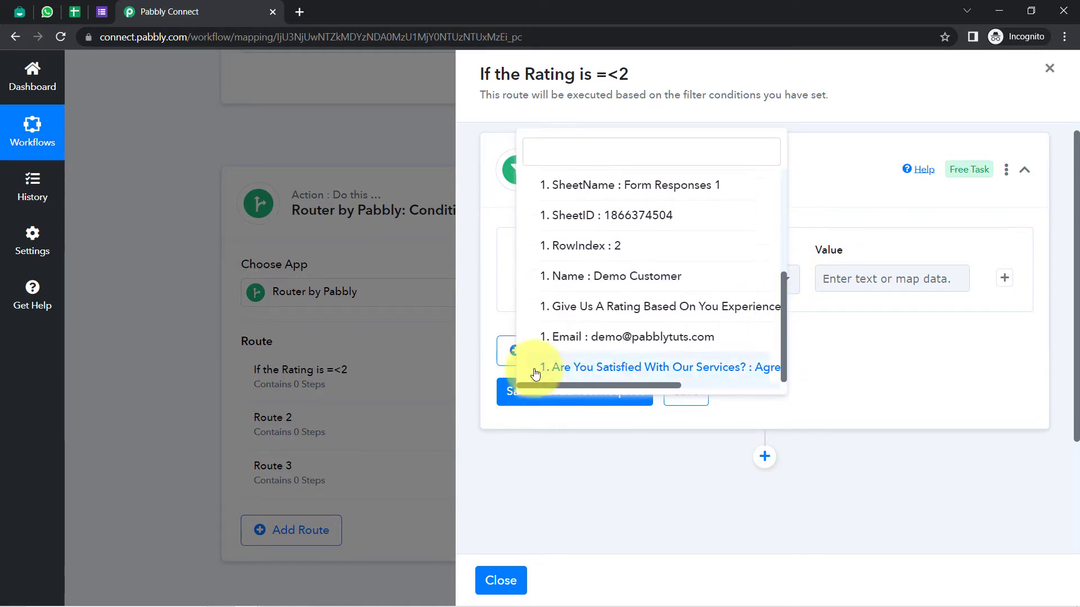
click(730, 313)
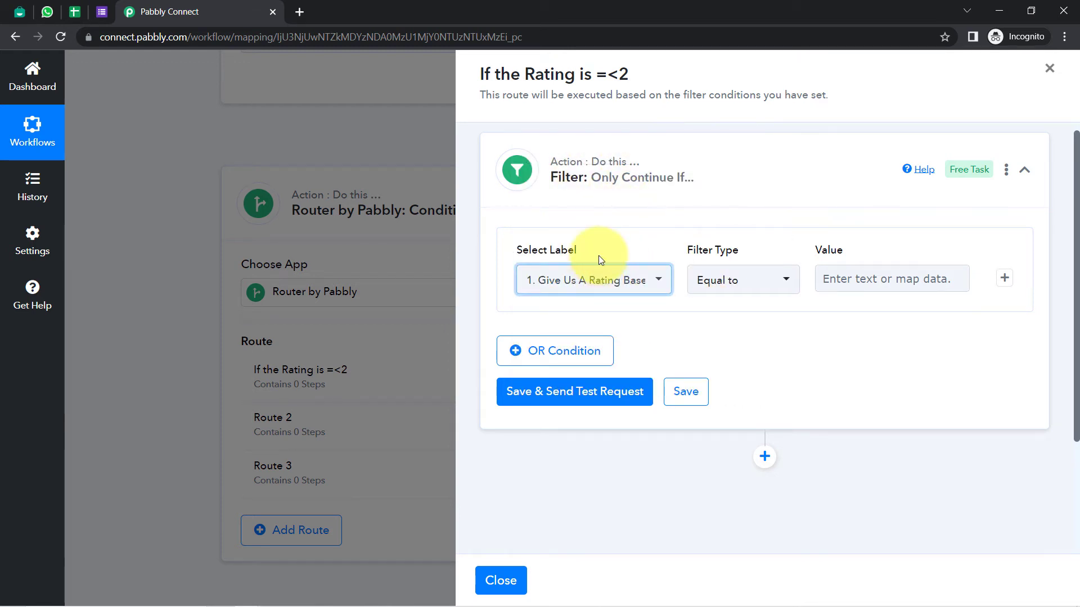
click(833, 282)
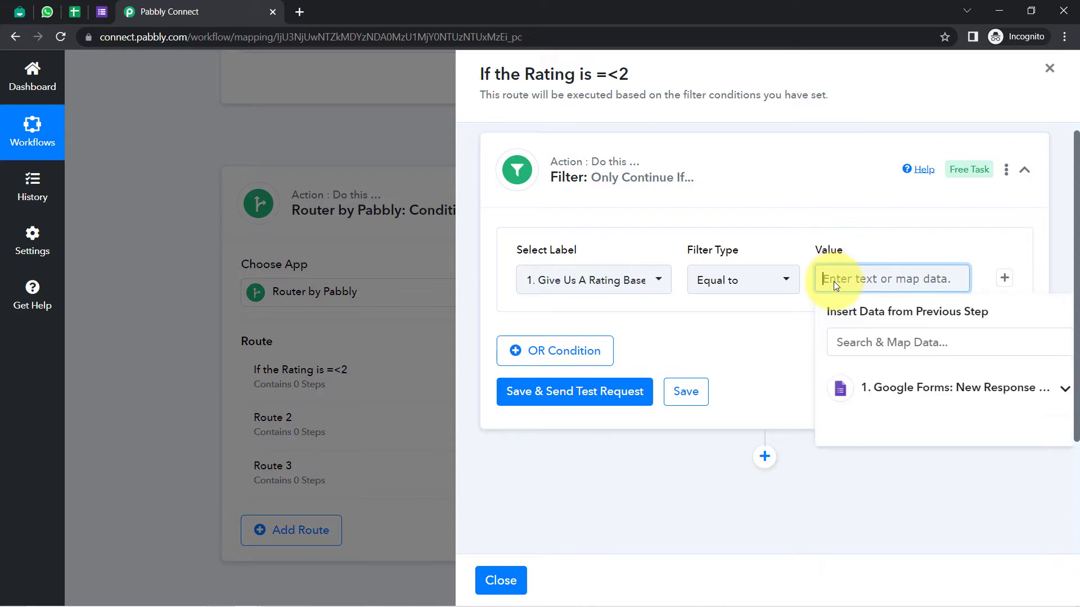
text(2)
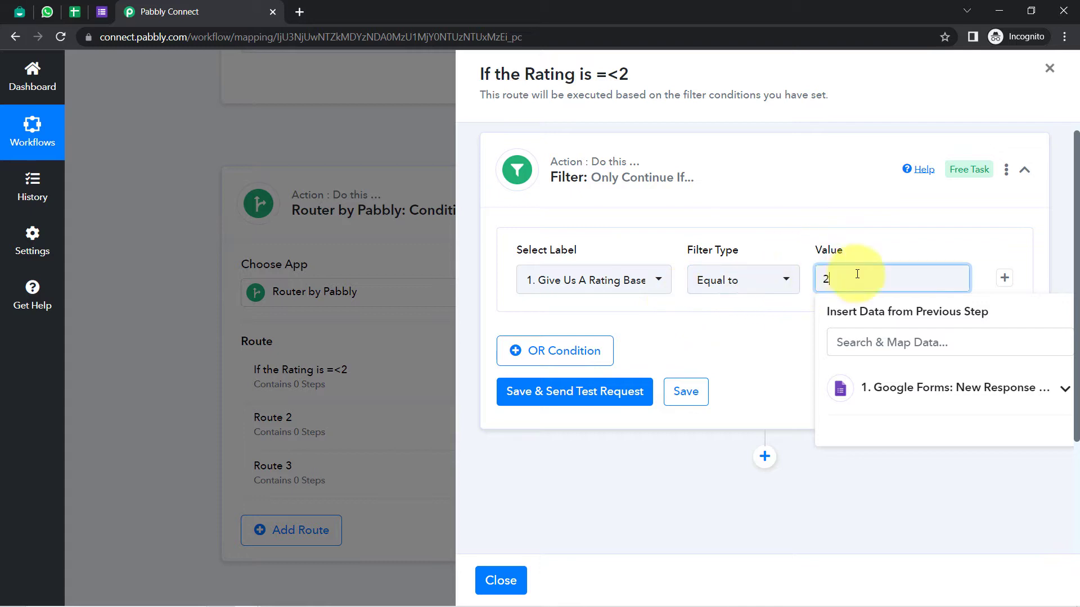
Add an OR condition for the rating Less than 2, then save and send a test request
click(550, 357)
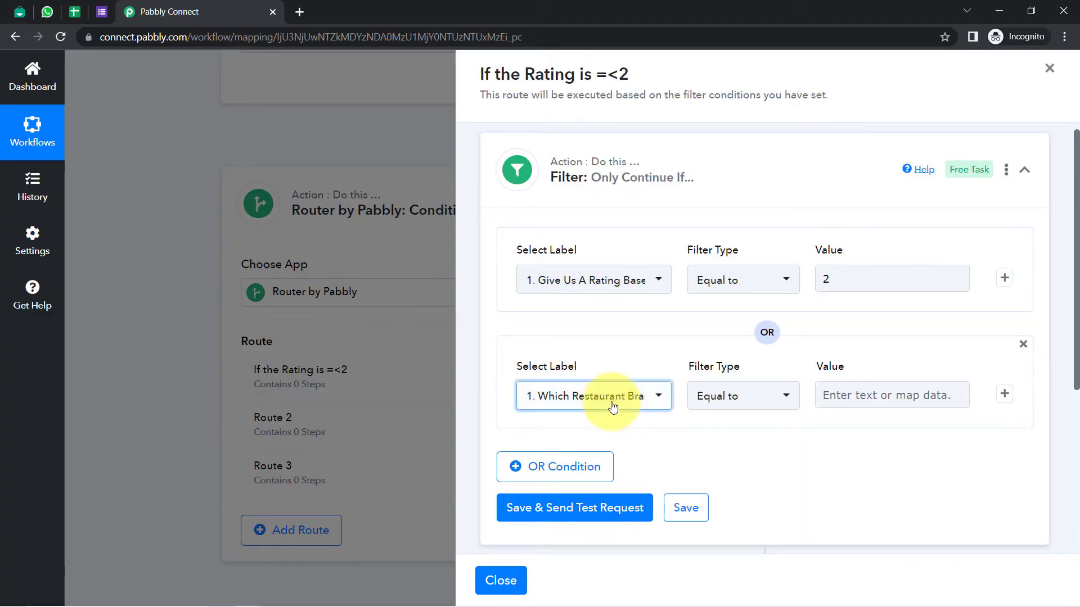
click(609, 400)
click(690, 328)
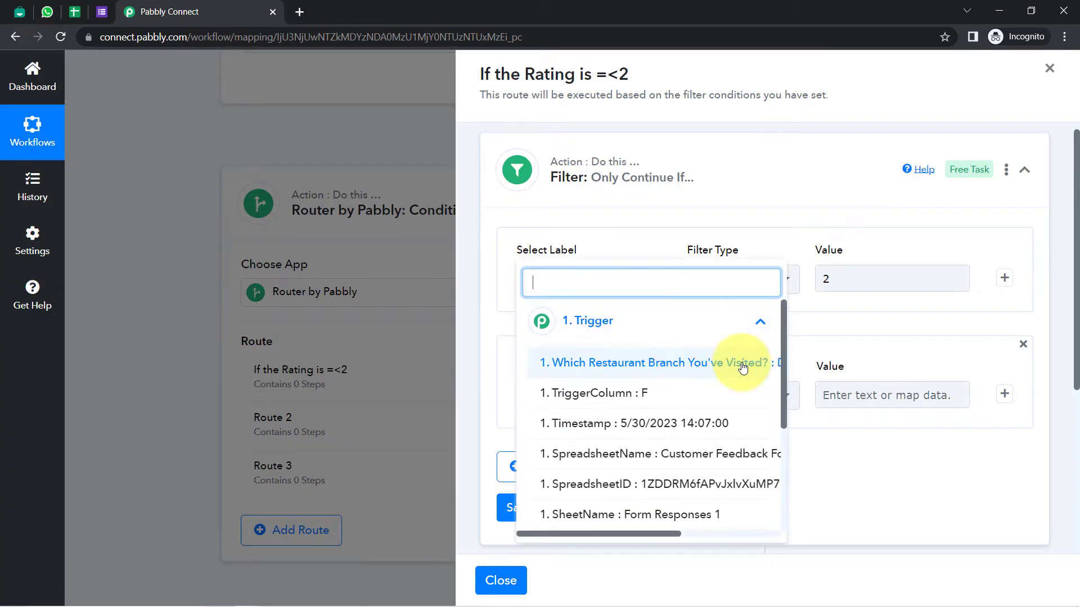
drag(785, 381, 783, 480)
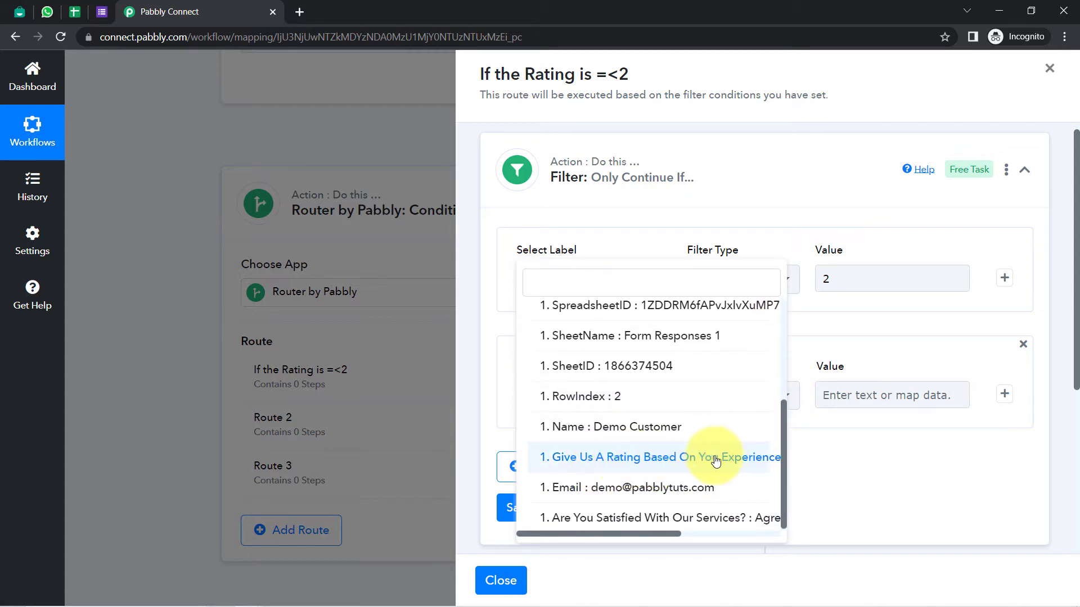
click(754, 463)
click(740, 404)
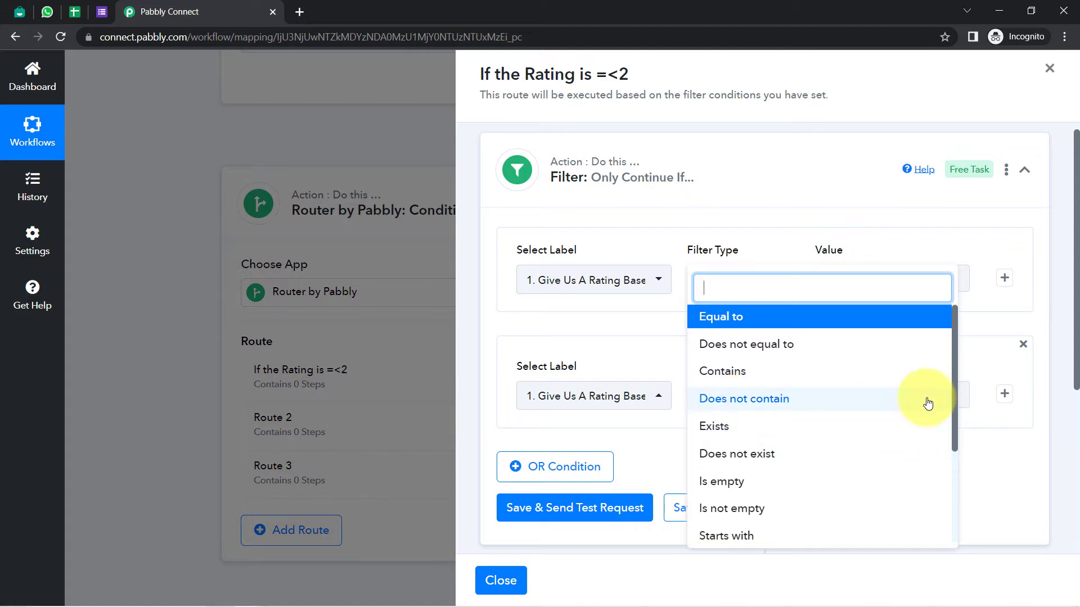
scroll(948, 422, down, 3)
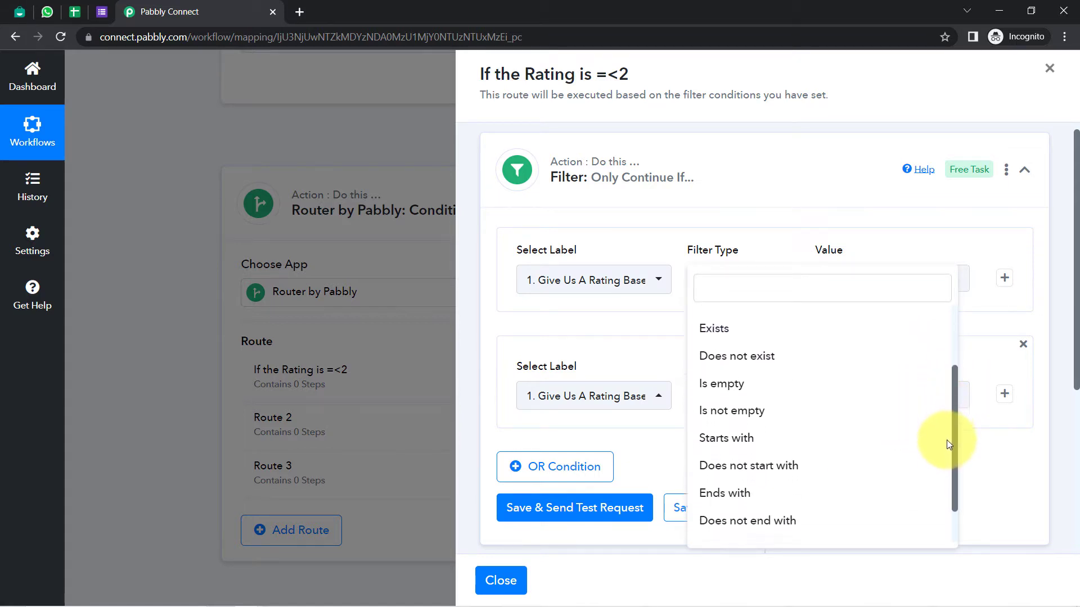
click(731, 501)
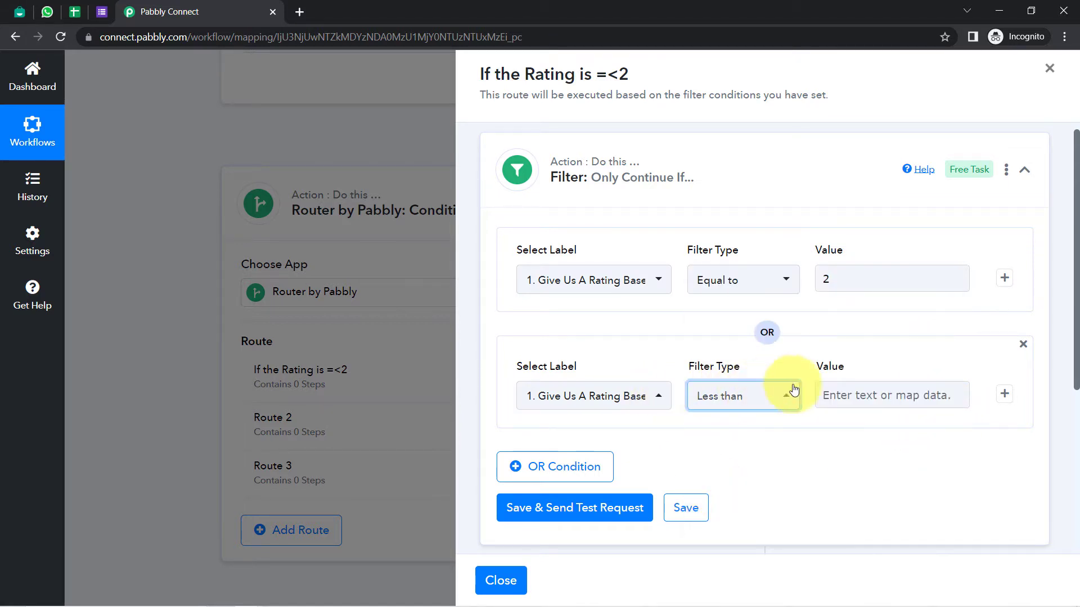
click(852, 400)
text(2)
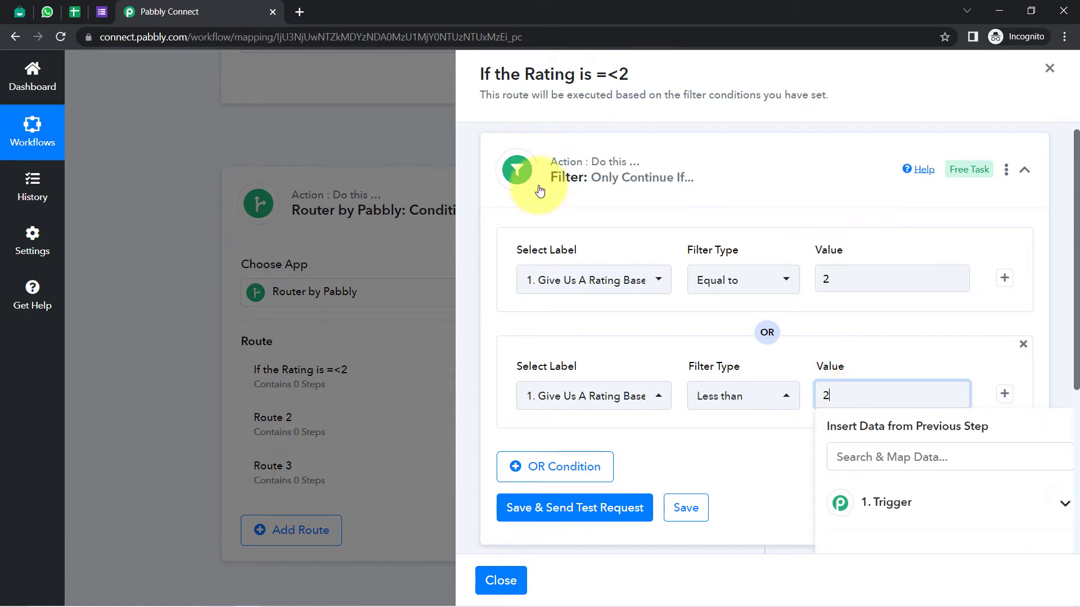
drag(522, 73, 670, 70)
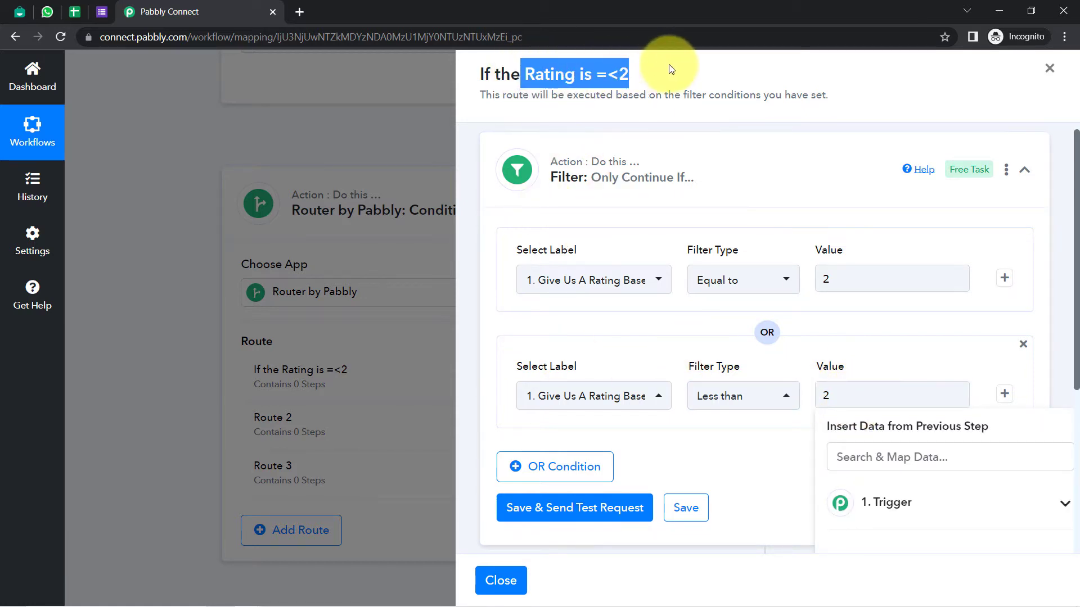
click(565, 506)
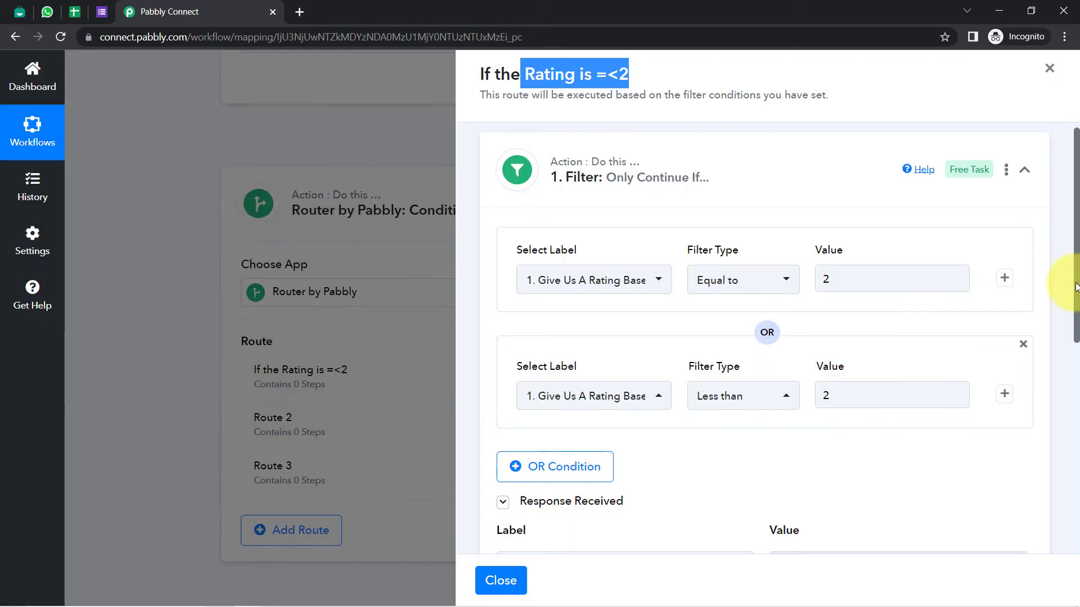
Confirm the filter test returned 'Condition is true' and add a new action step below it
drag(1075, 287, 1074, 419)
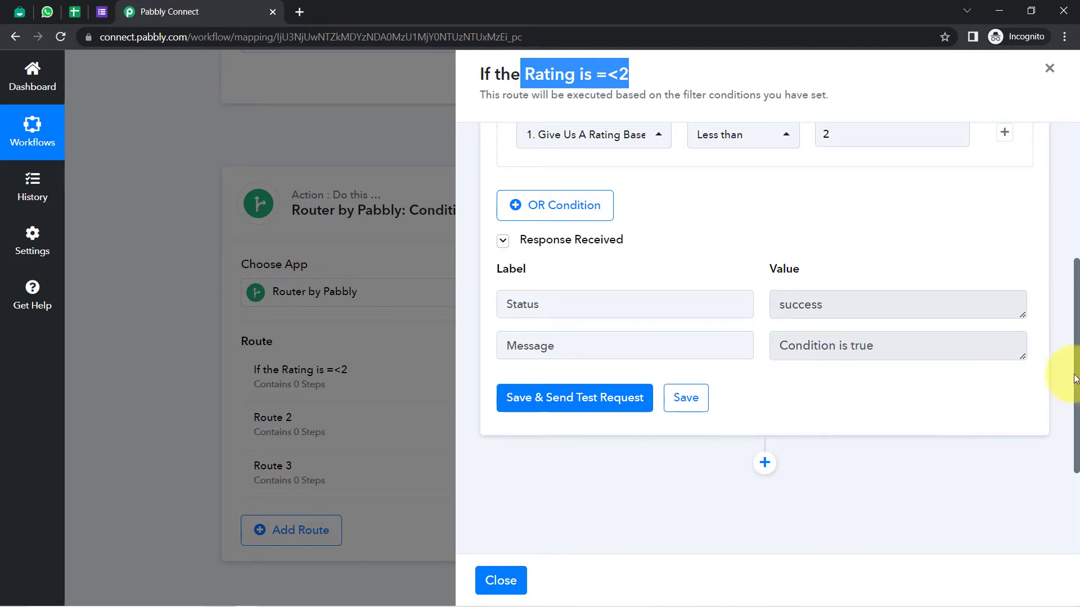
drag(1075, 353, 1074, 397)
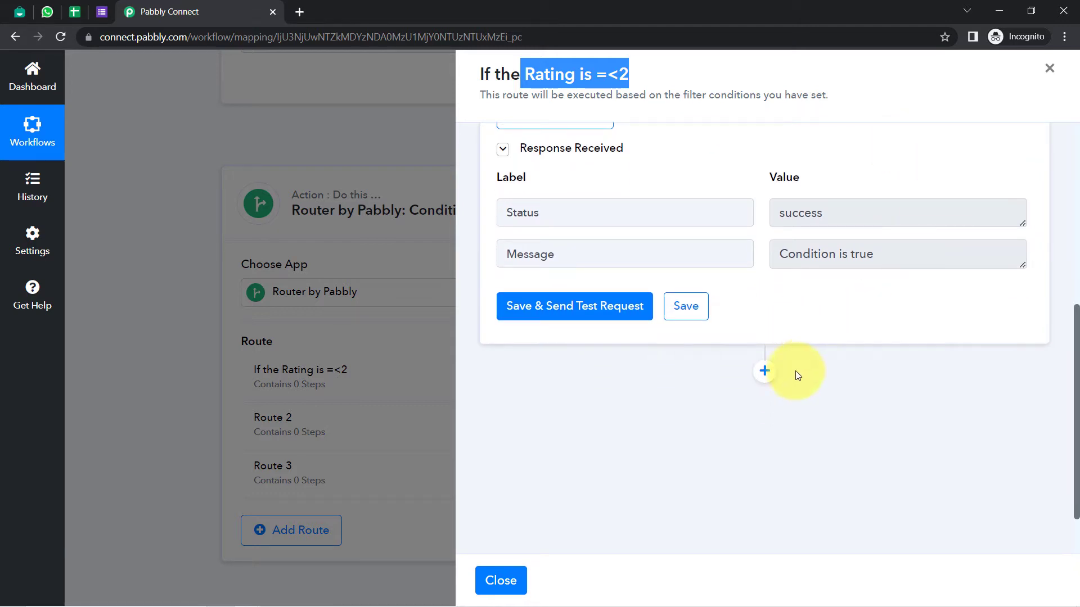
click(764, 371)
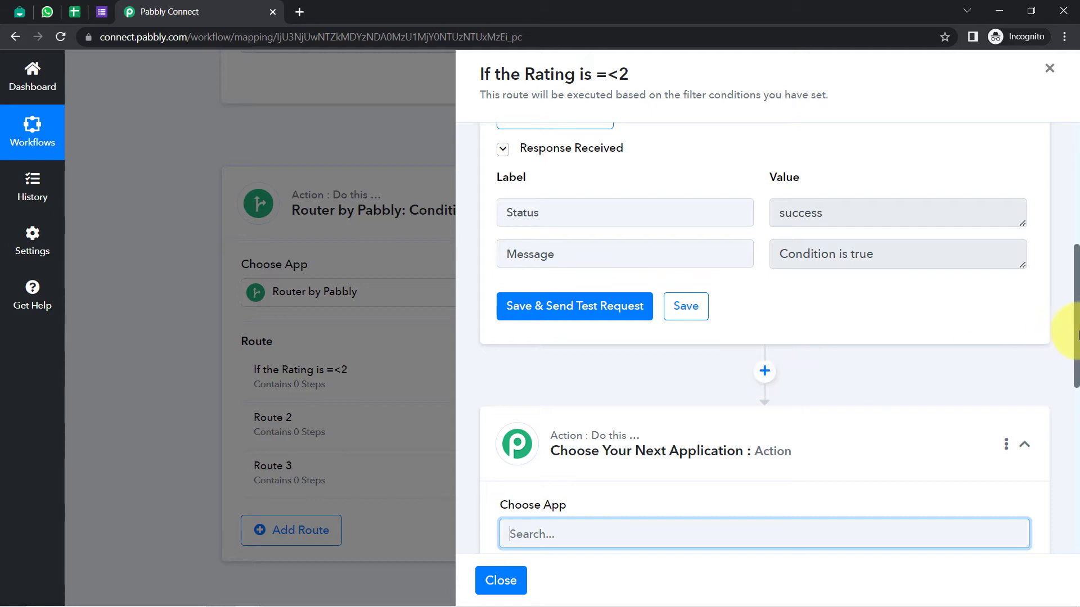
Set the new step to Interakt's Send WhatsApp Template Message event and begin connecting an account
drag(1077, 331, 1071, 405)
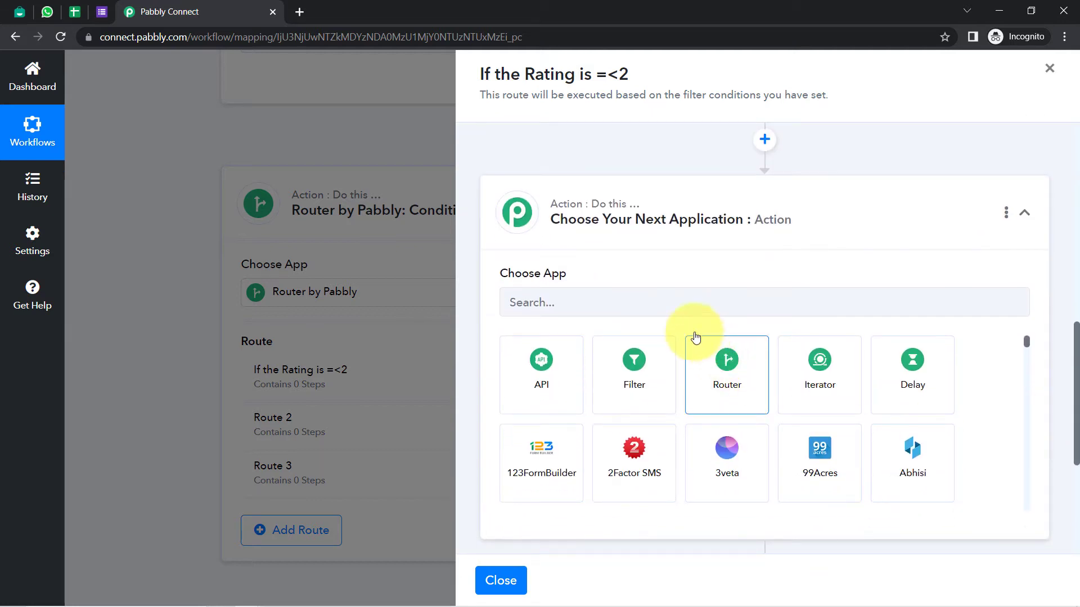
click(638, 302)
text(inte)
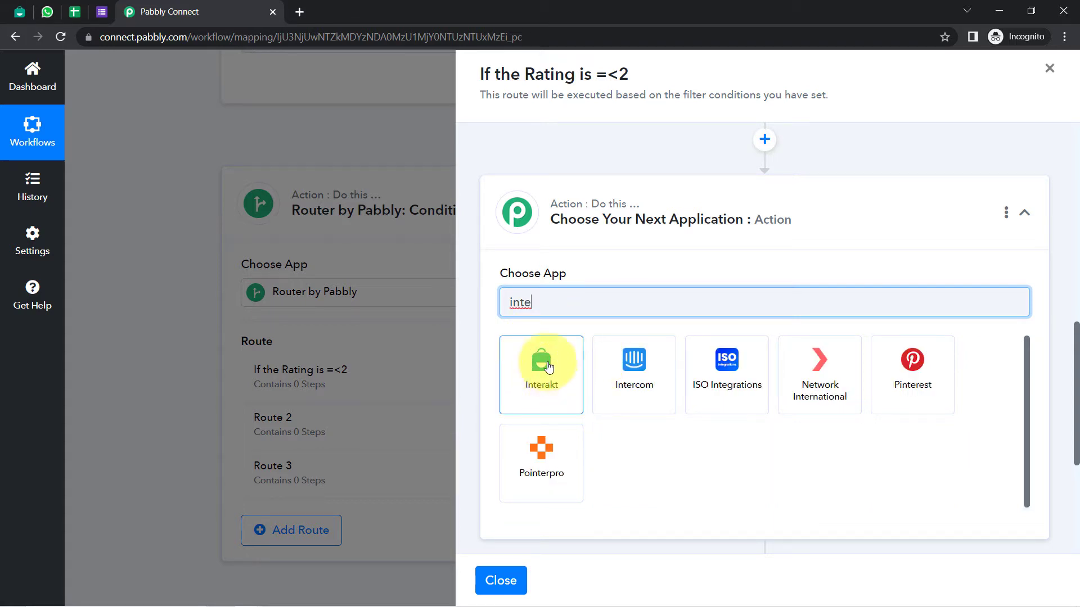
click(528, 380)
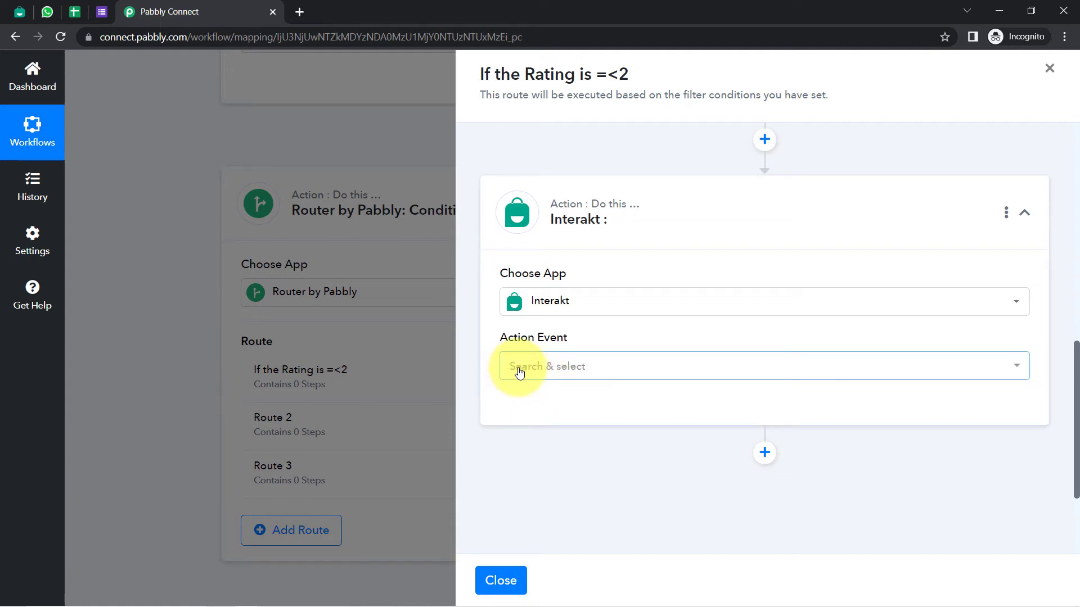
click(561, 368)
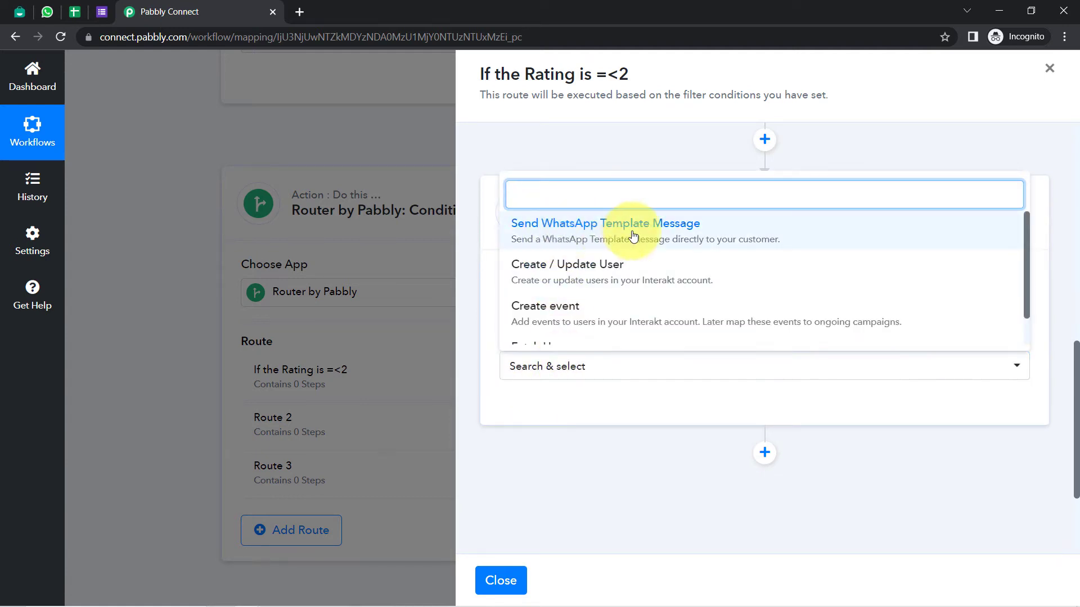
click(595, 231)
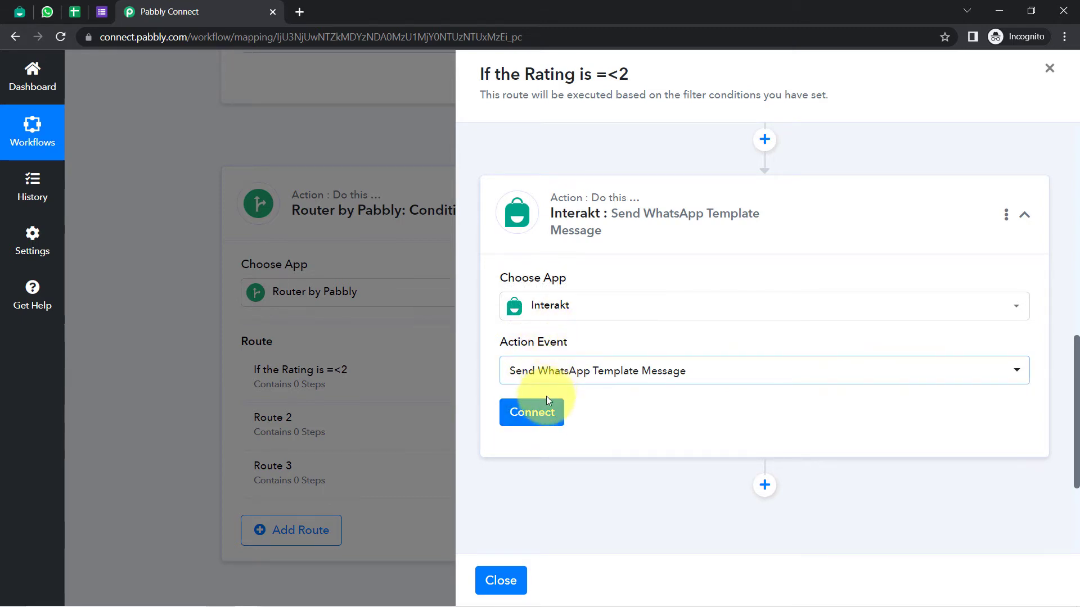
click(532, 414)
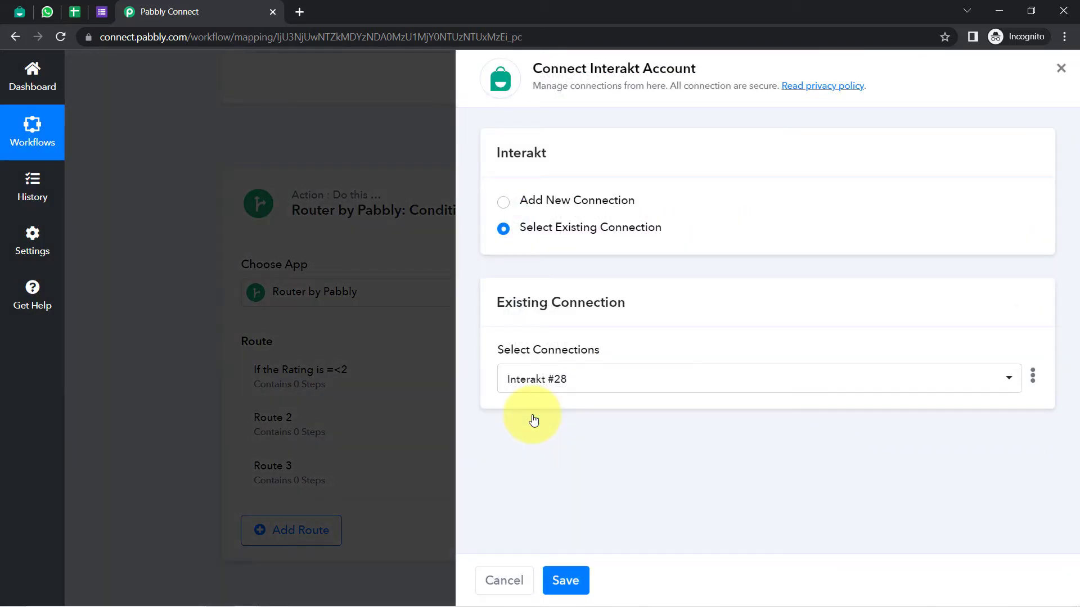
Choose Add New Connection and open Interakt's Developer Settings page in a new tab for the Secret Key
click(566, 202)
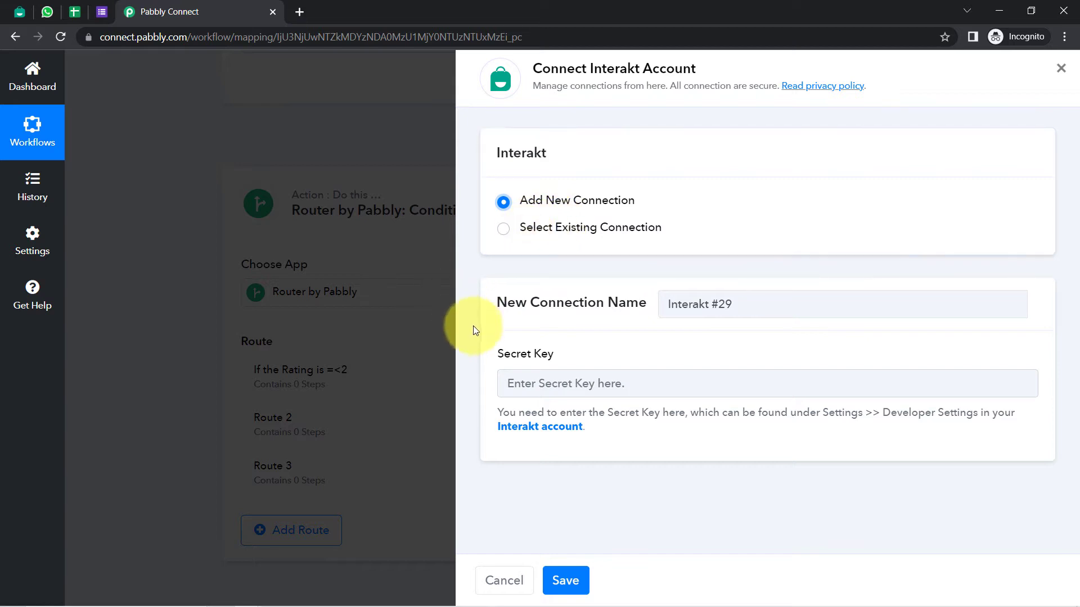
drag(505, 354, 595, 356)
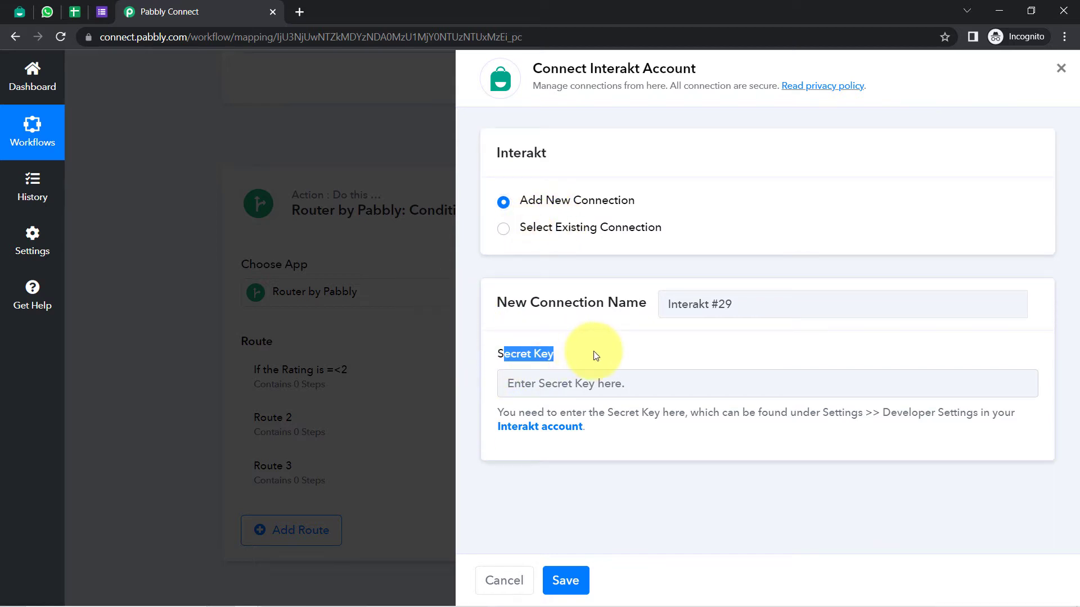
right_click(552, 431)
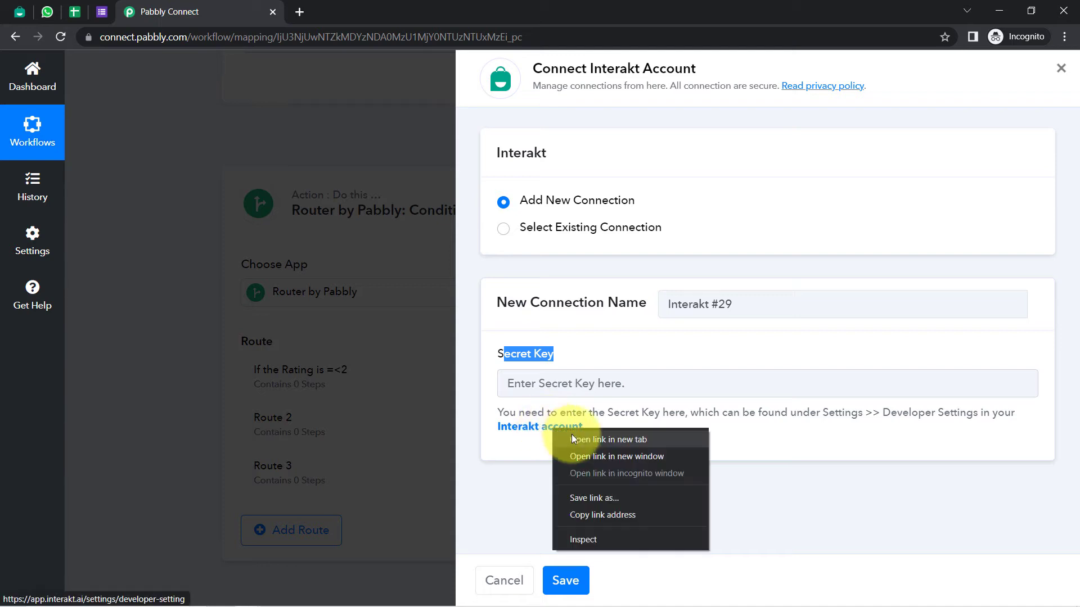
click(571, 434)
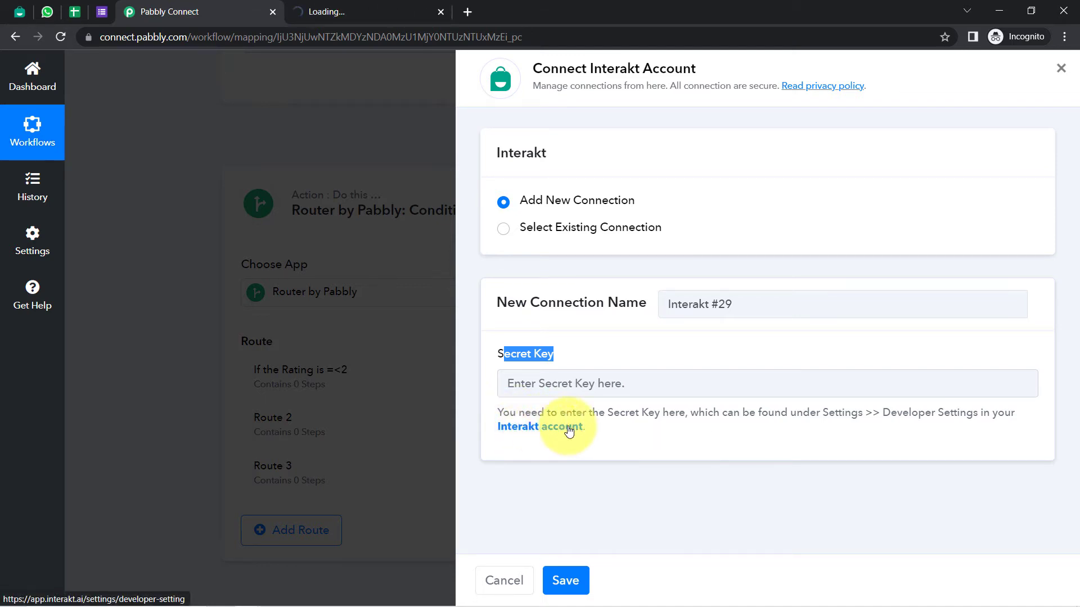
click(336, 6)
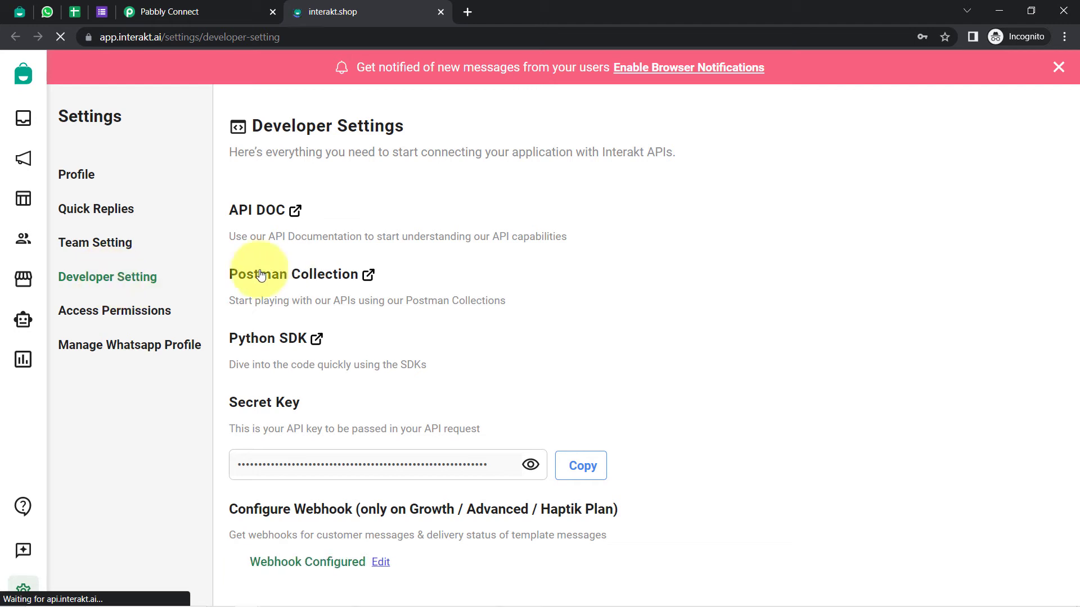
Copy the Interakt secret key and paste it into the Pabbly connection's Secret Key field
click(587, 467)
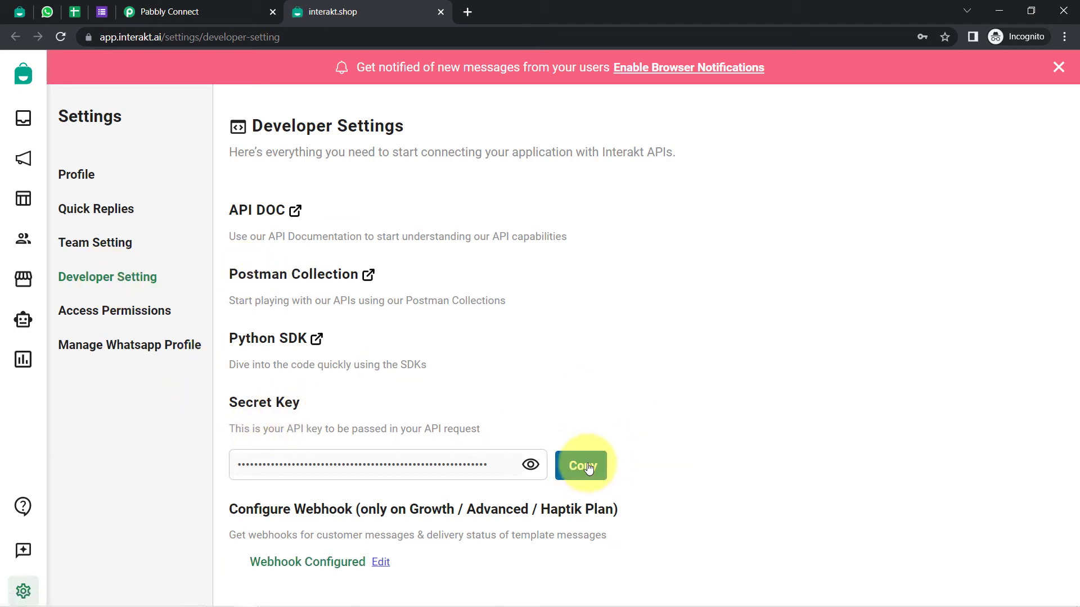
click(139, 8)
click(520, 383)
key(ctrl+v)
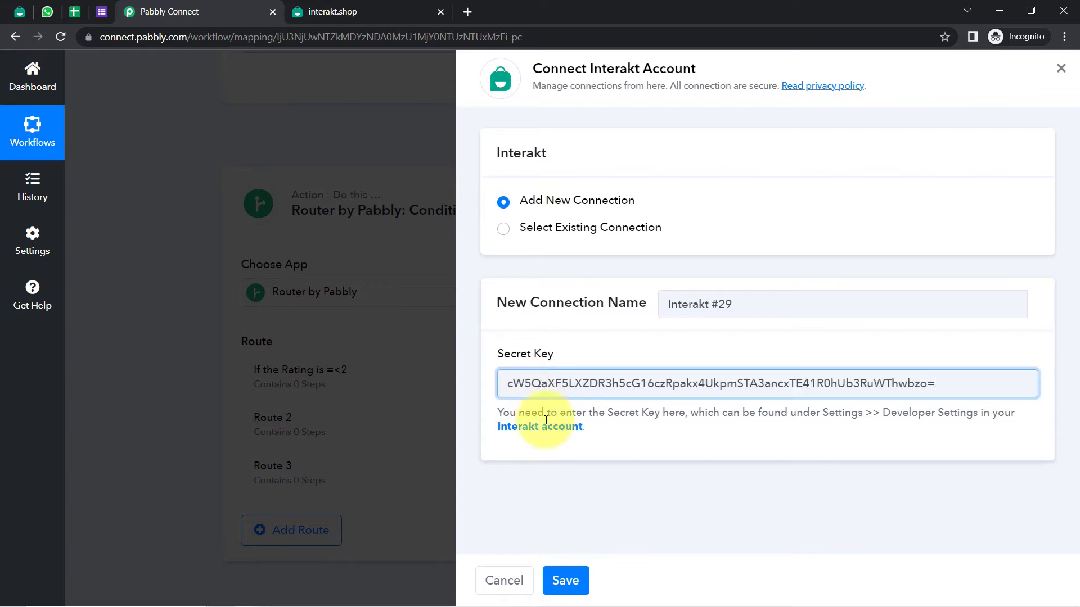
Save the Interakt #29 connection so the Send WhatsApp Template Message fields appear
click(562, 570)
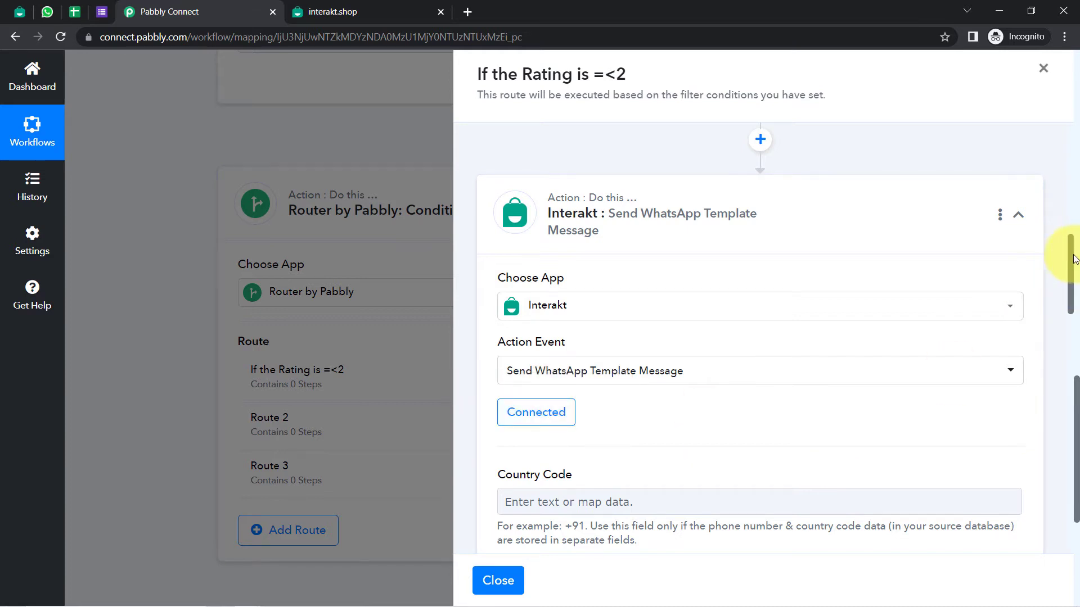
mouse_move(1072, 259)
mouse_down()
mouse_move(1071, 281)
mouse_move(1071, 255)
mouse_up()
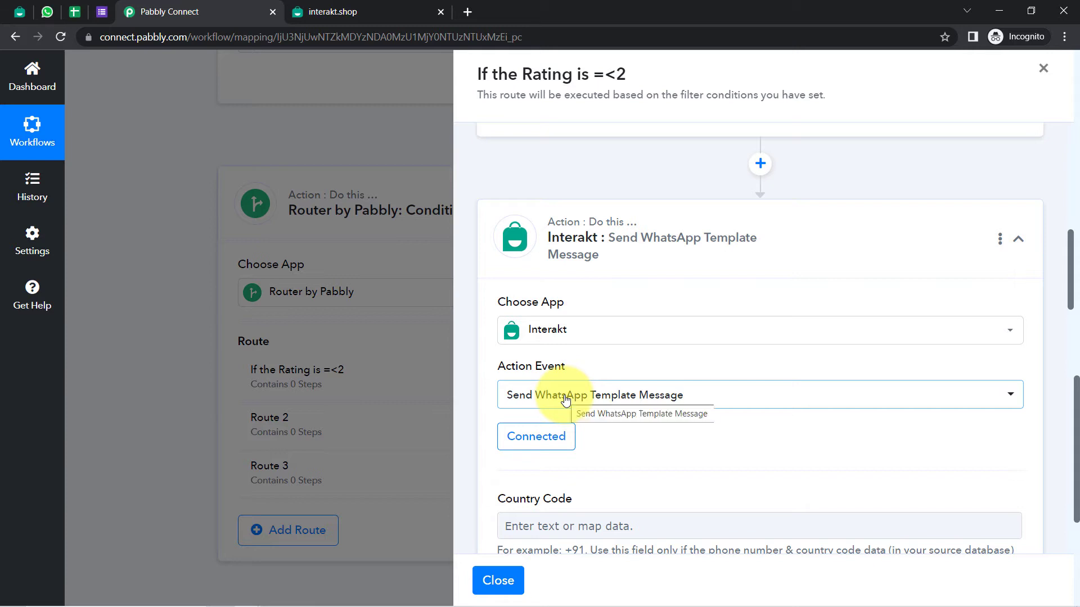
click(7, 13)
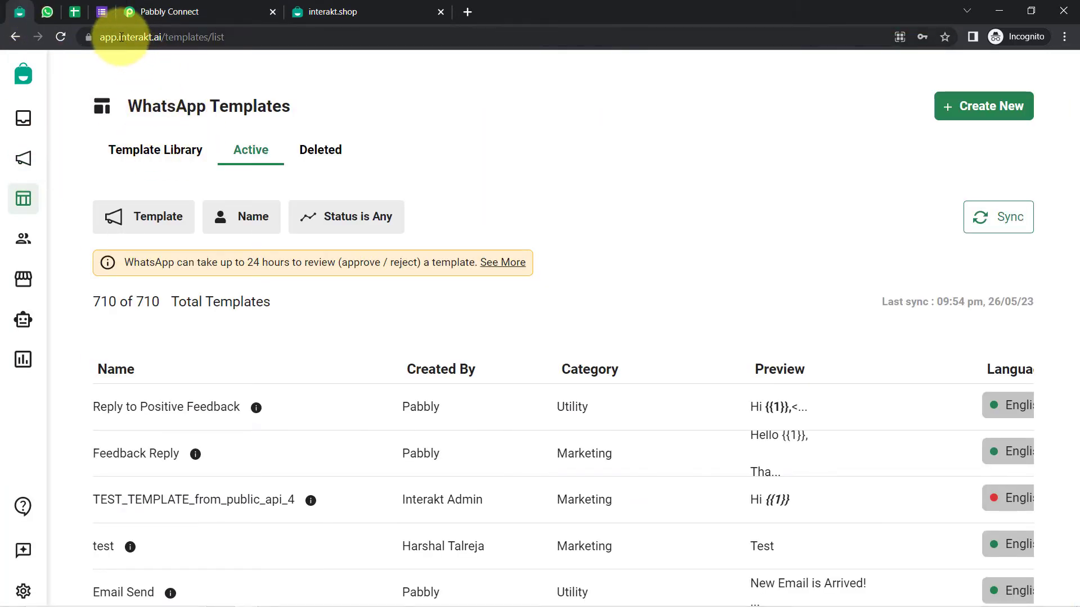
click(138, 36)
drag(120, 37, 184, 37)
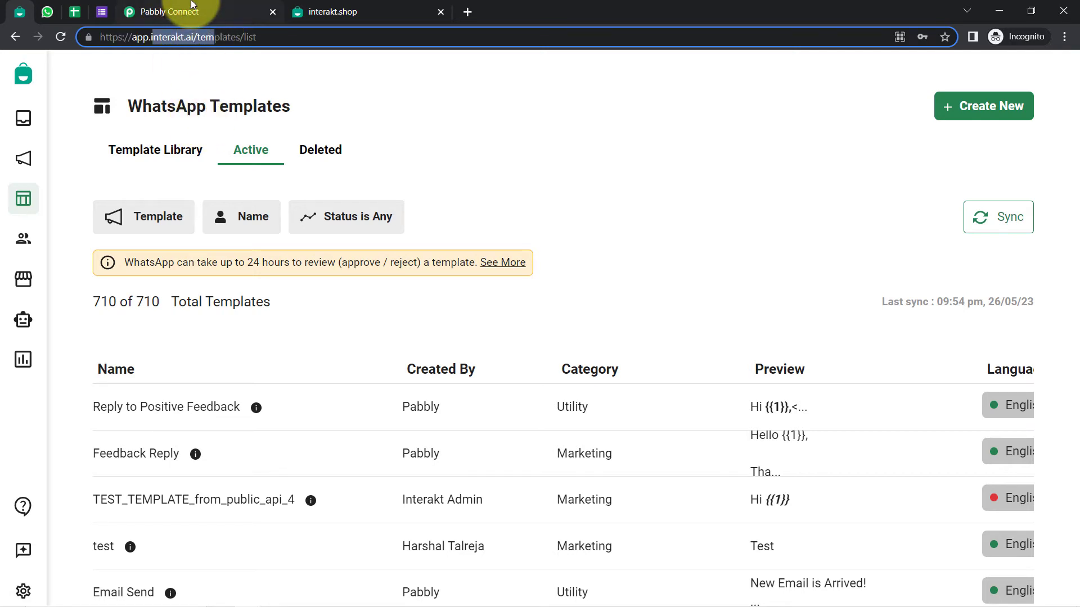
click(192, 6)
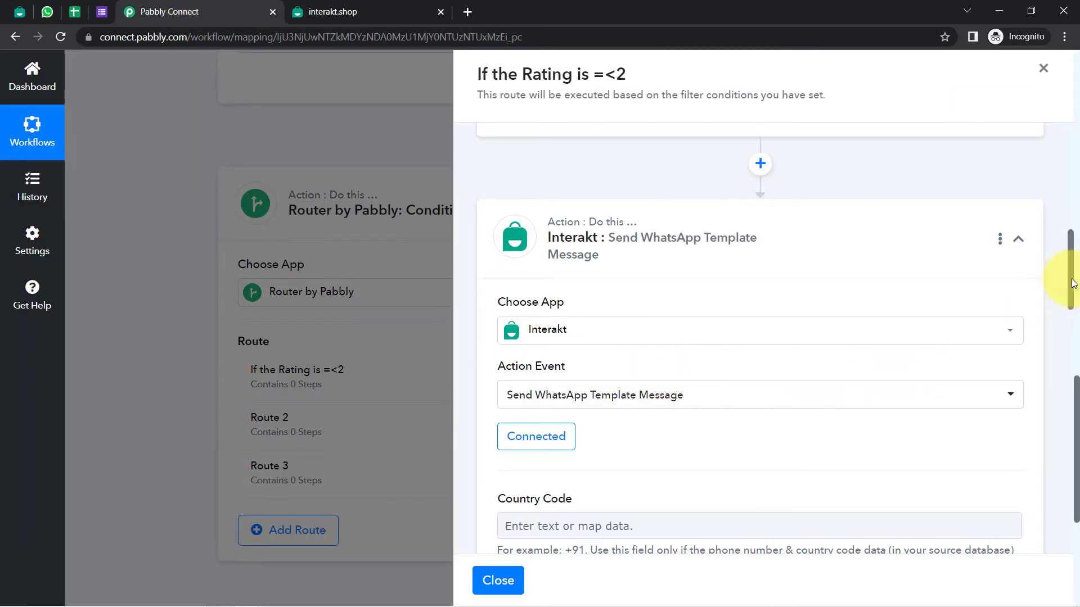
Review the sample number format in the Full Phone Number and Phone Number help text
drag(1072, 283, 1073, 314)
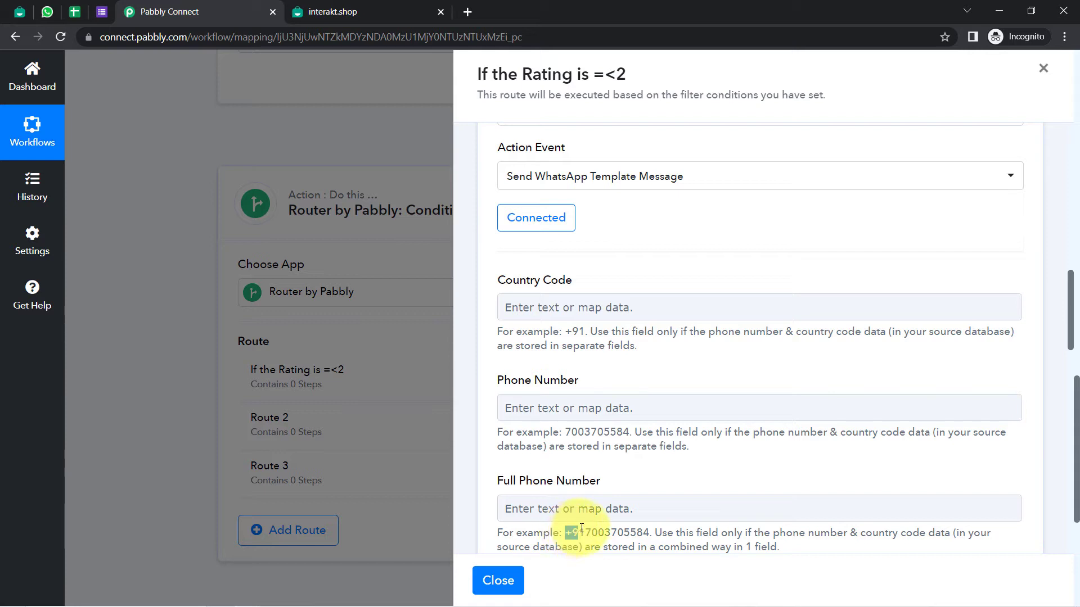
drag(591, 530, 631, 529)
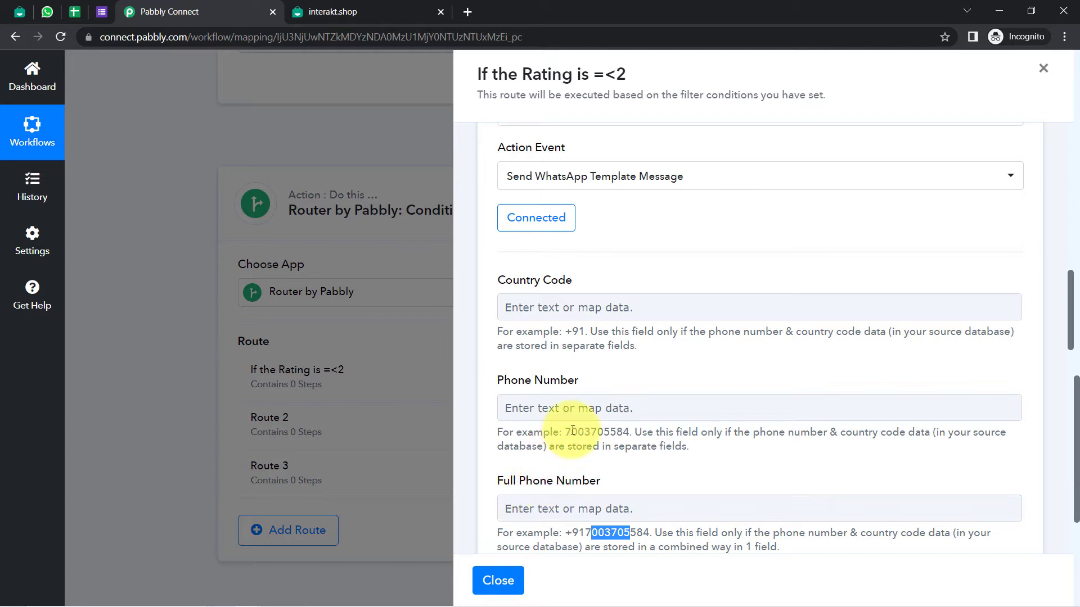
drag(565, 433, 624, 434)
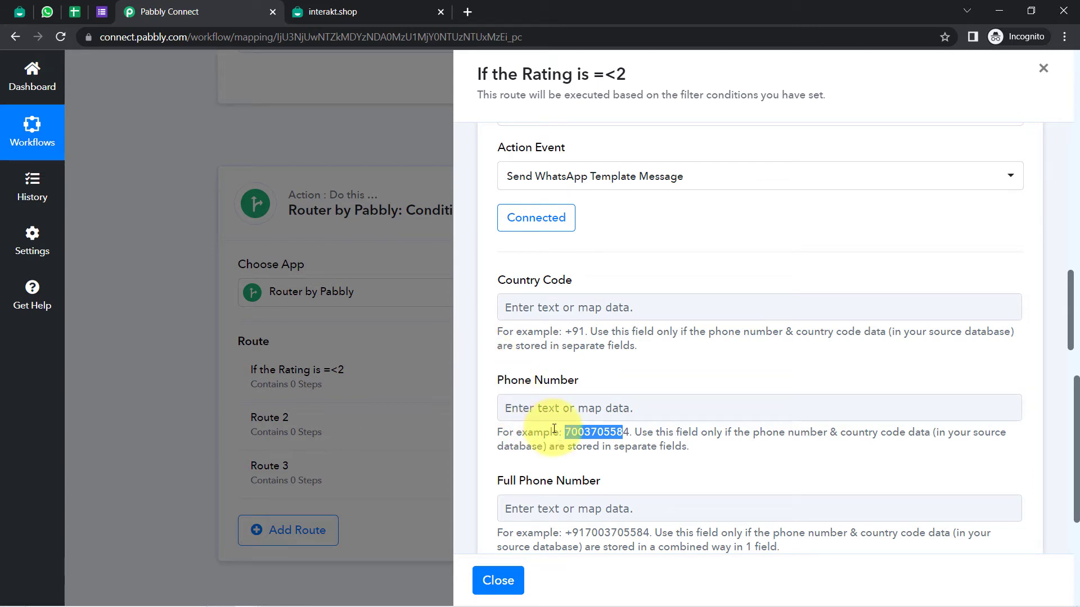
drag(550, 280, 564, 280)
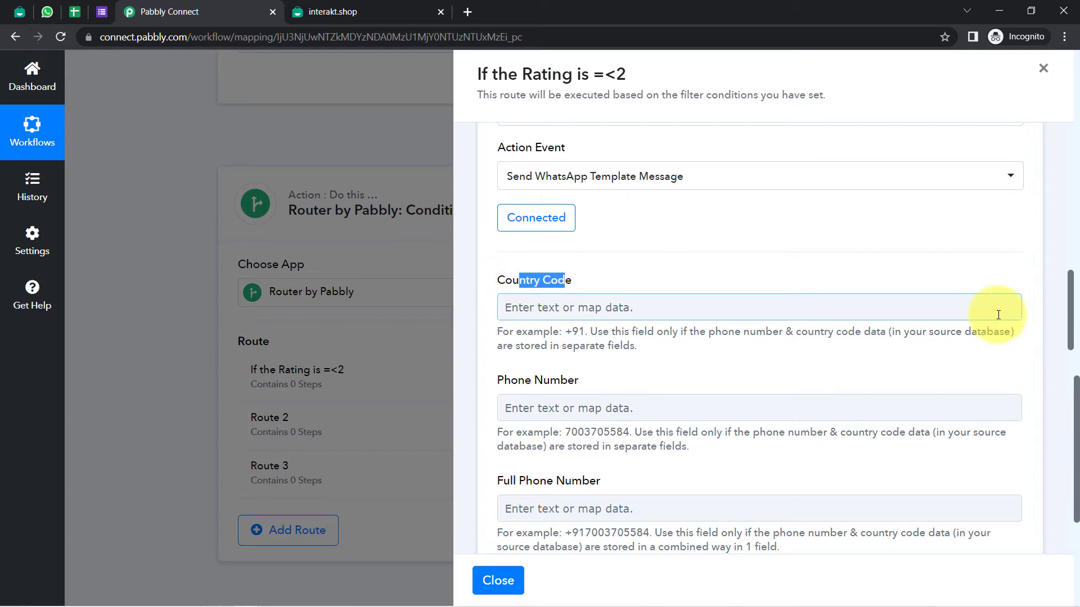
drag(1071, 304, 1075, 466)
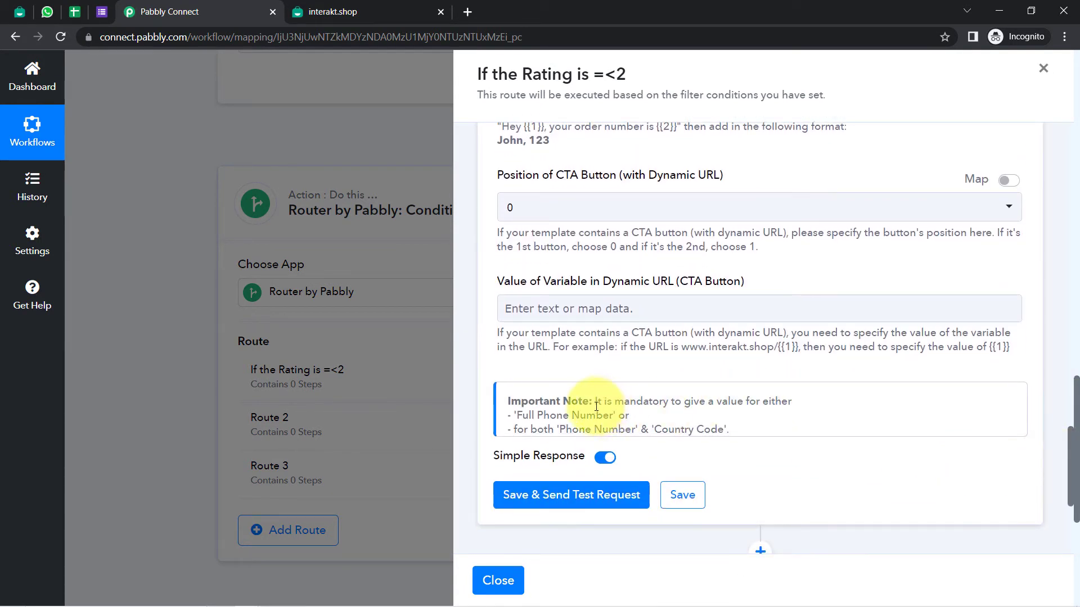
drag(549, 401, 693, 426)
Open Full Phone Number's data picker and expand the Google Forms: New Response Received fields
scroll(1055, 406, up, 10)
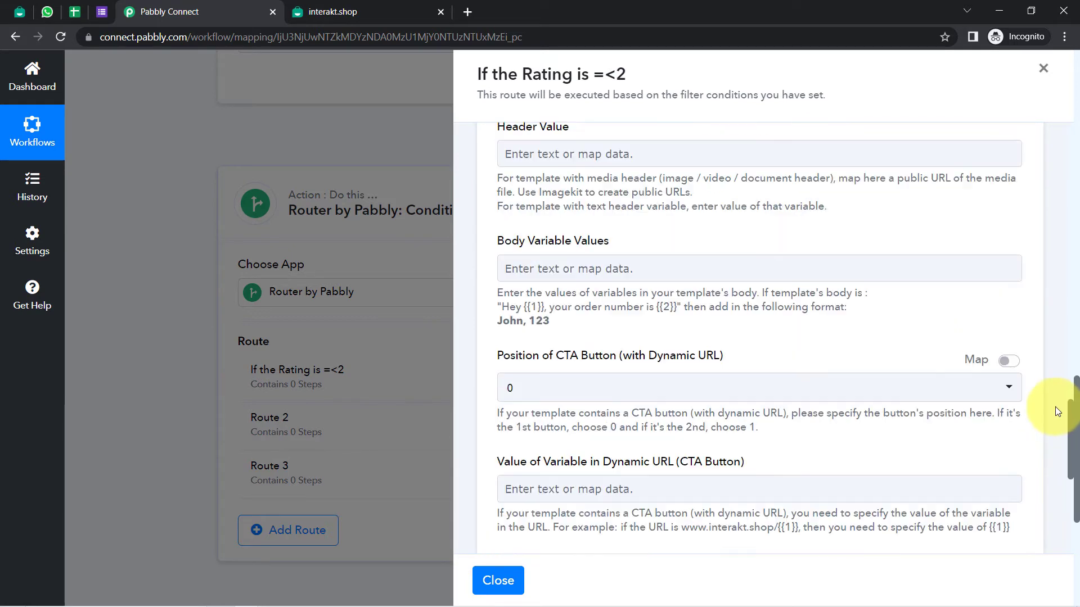
scroll(1043, 326, up, 6)
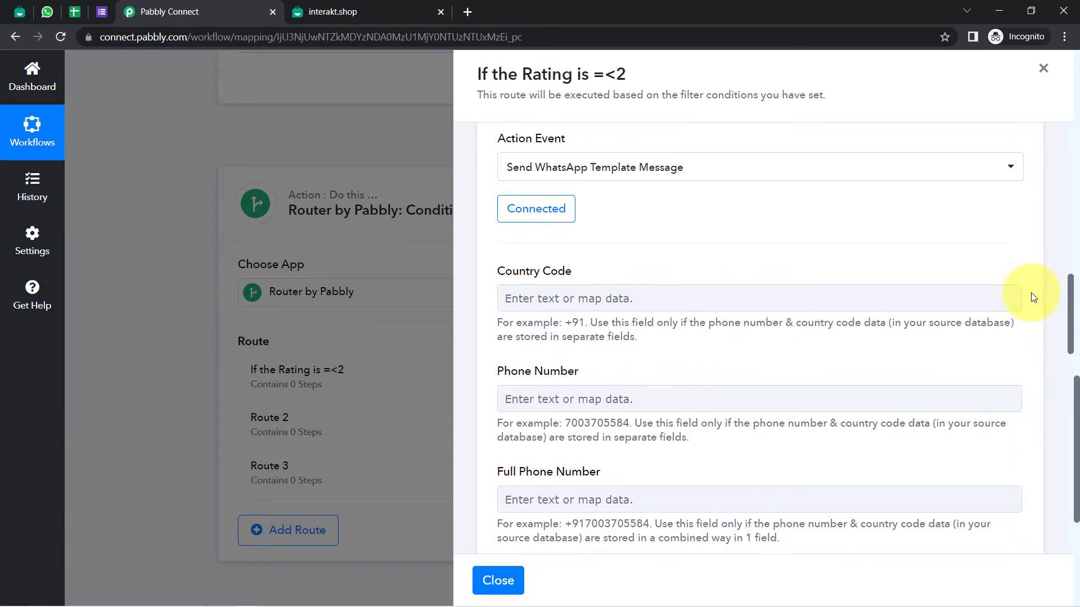
scroll(1029, 304, down, 4)
scroll(967, 332, down, 1)
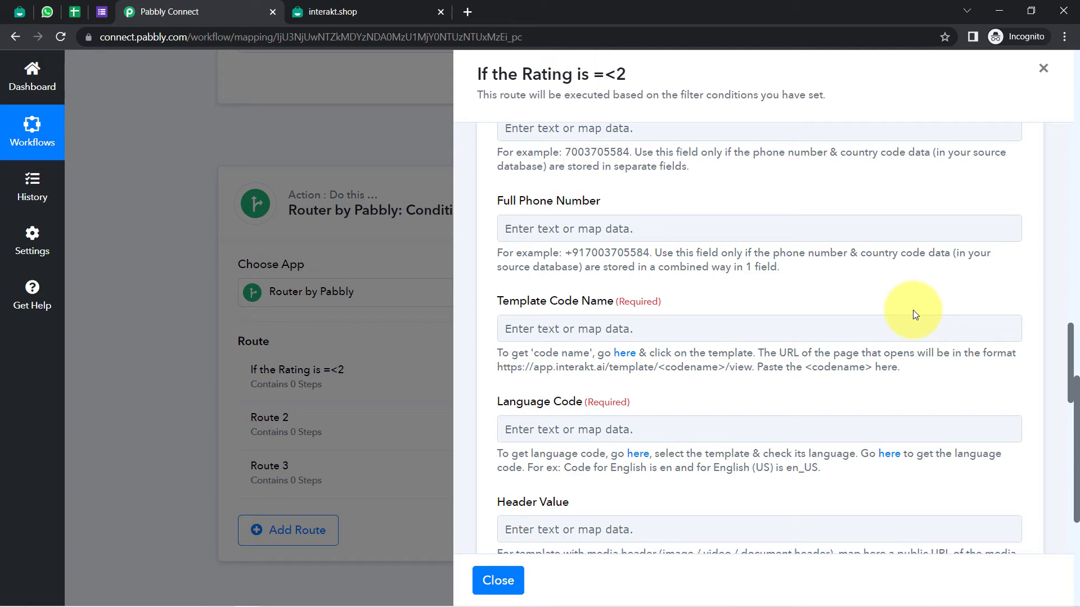
click(533, 228)
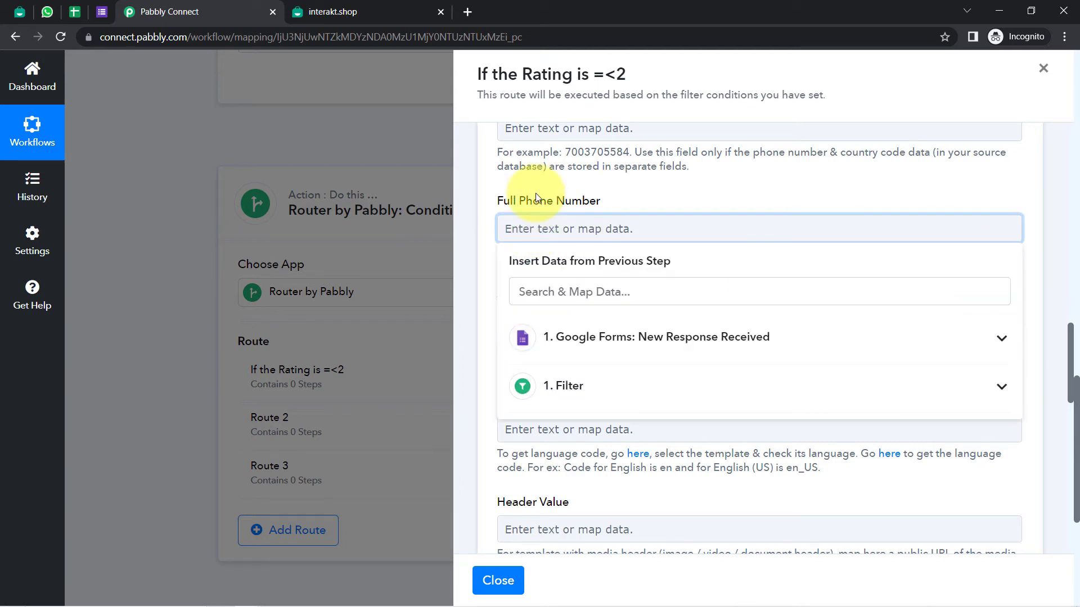
click(621, 345)
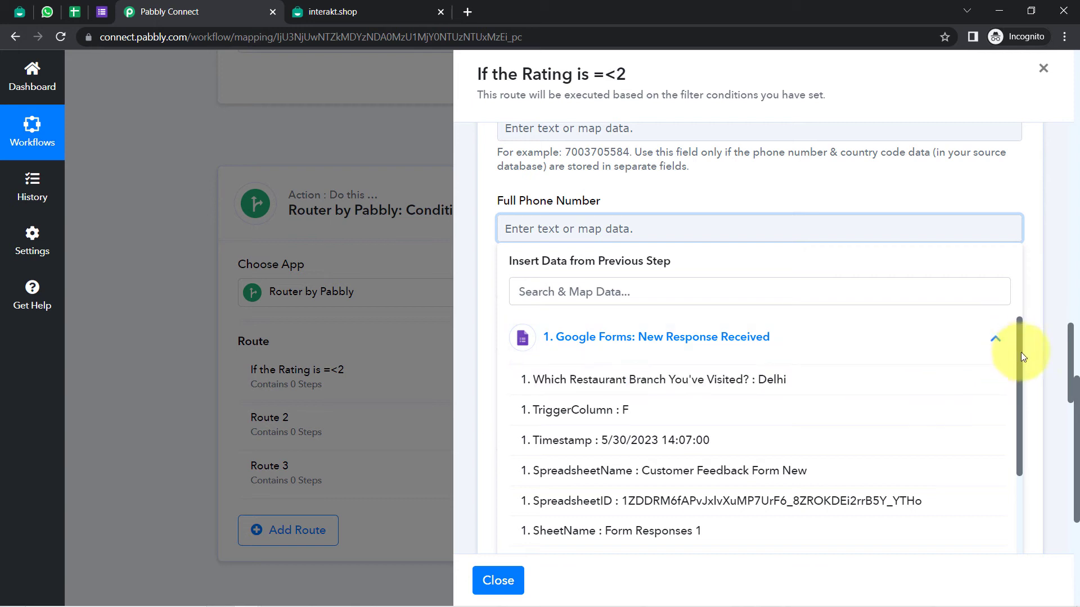
drag(1021, 352, 1031, 299)
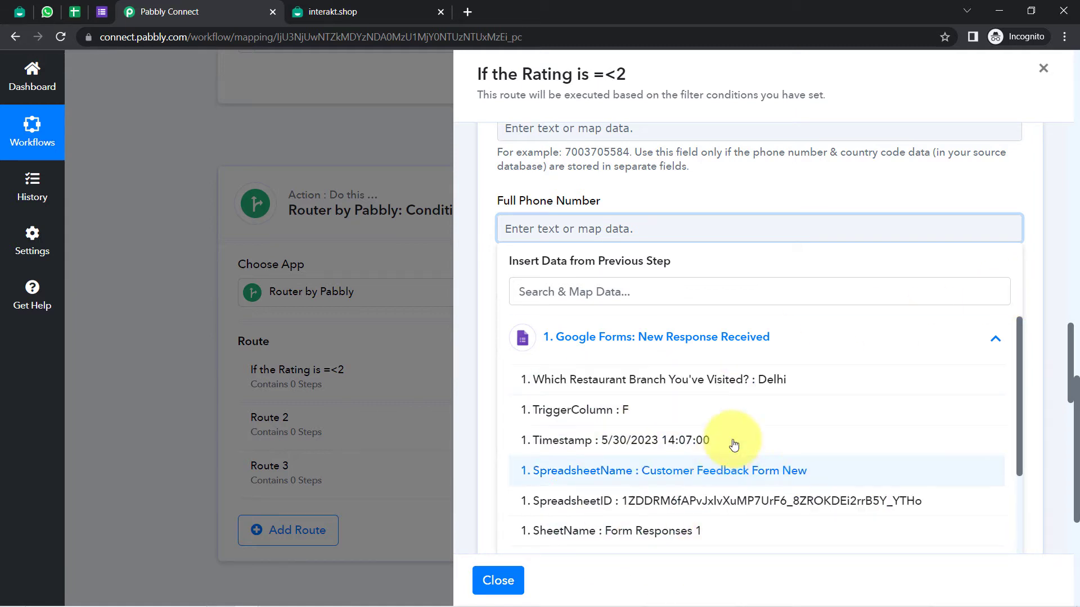
Add a required Phone Number short-answer question to the Customer Feedback Form
click(101, 12)
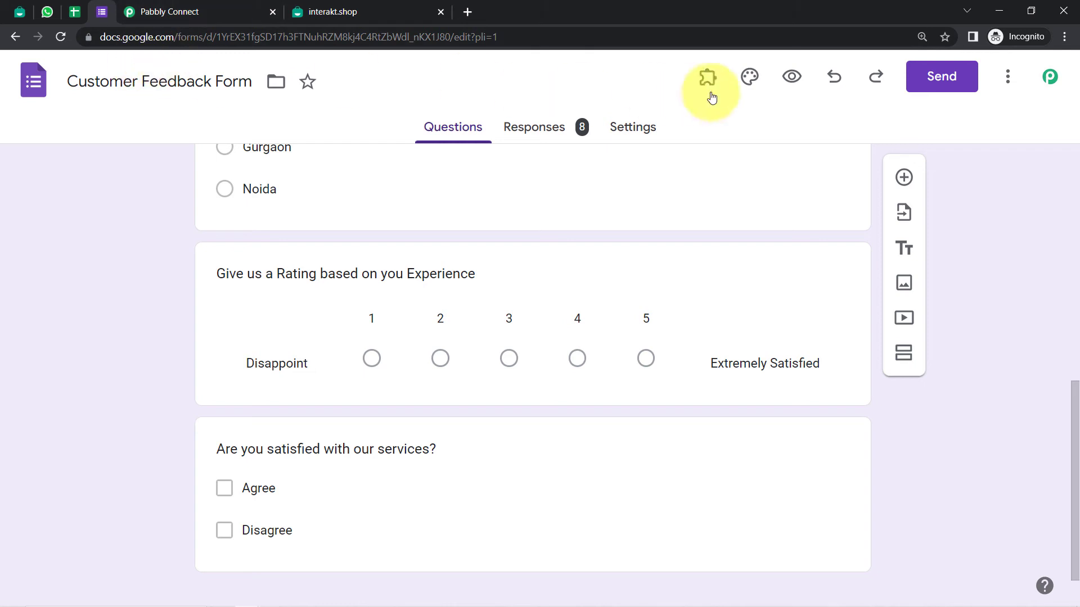
scroll(548, 194, up, 3)
scroll(568, 247, up, 4)
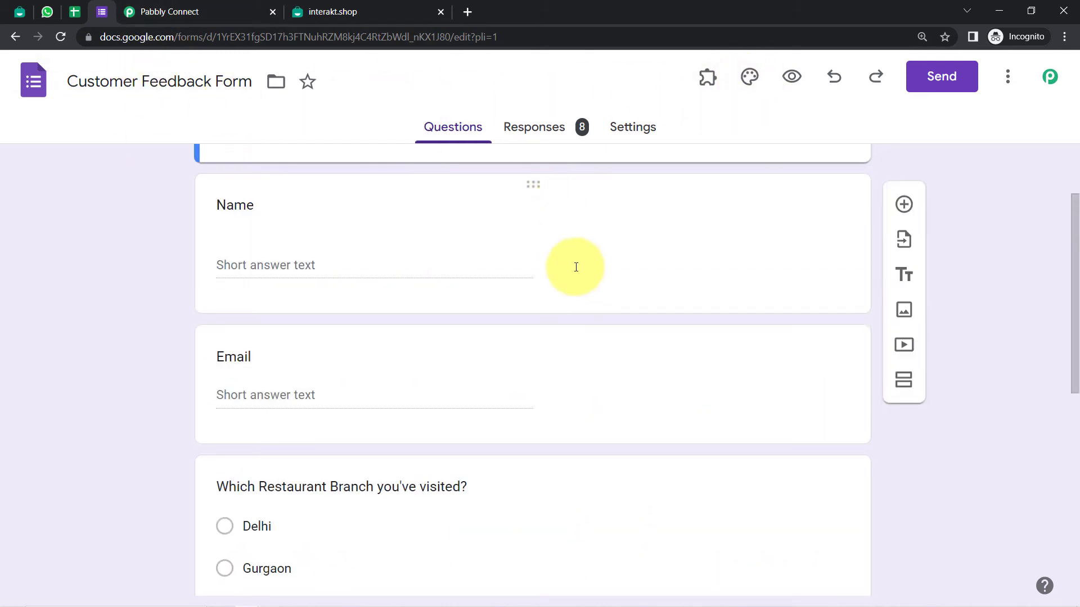
scroll(568, 260, down, 1)
scroll(566, 257, up, 2)
scroll(564, 253, down, 1)
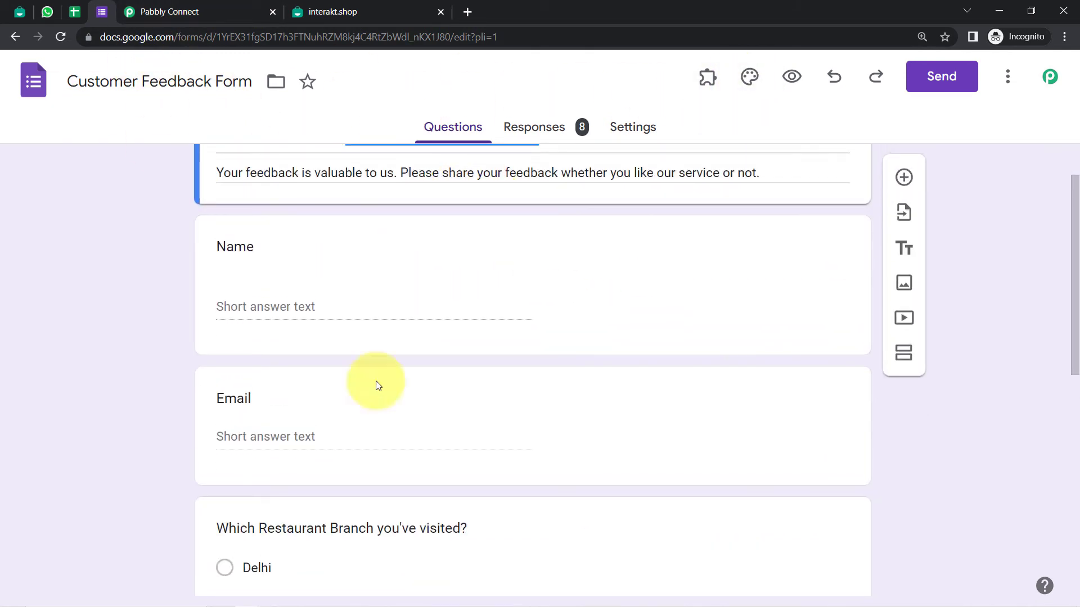
drag(1077, 261, 1068, 222)
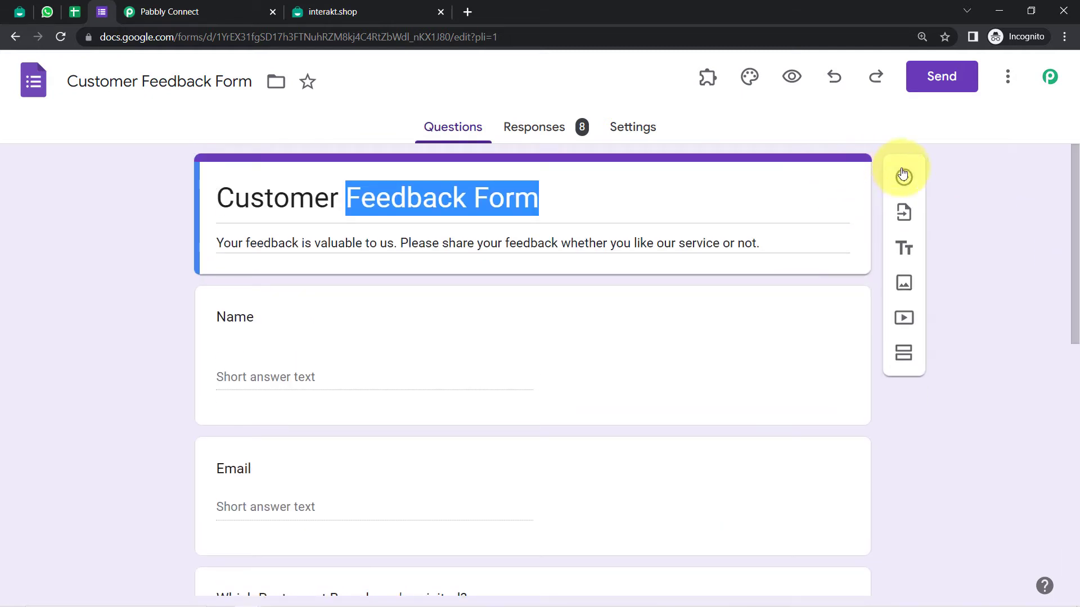
click(904, 177)
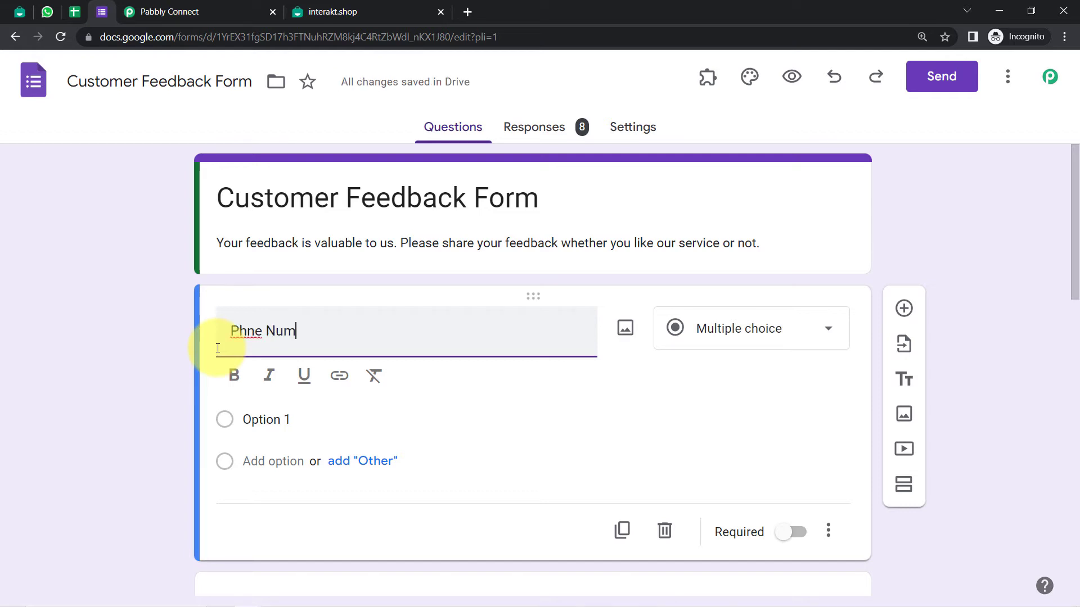
key(BackSpace)
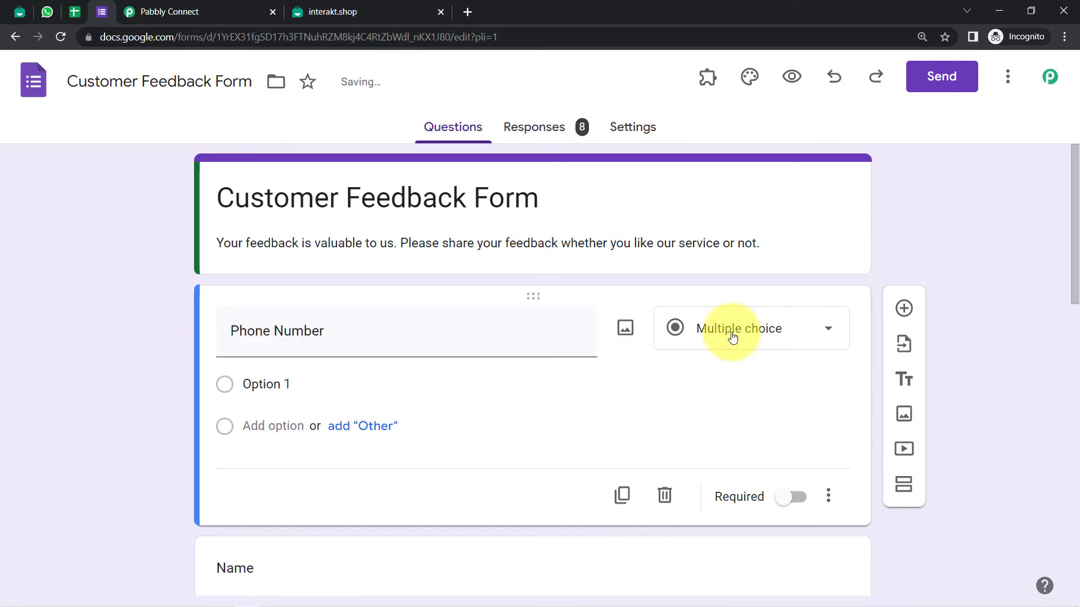
click(724, 334)
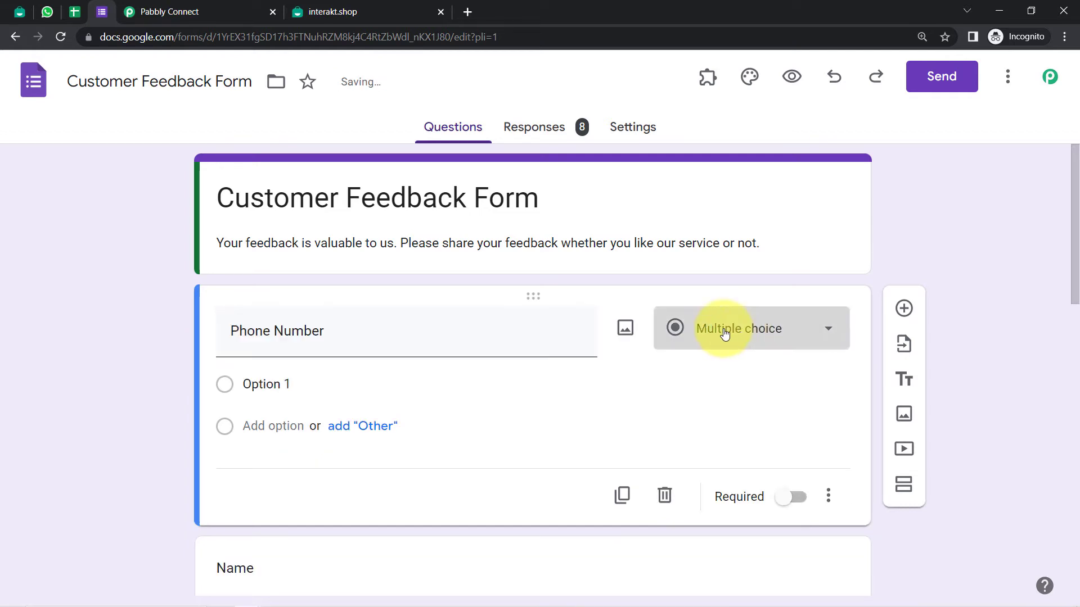
click(730, 105)
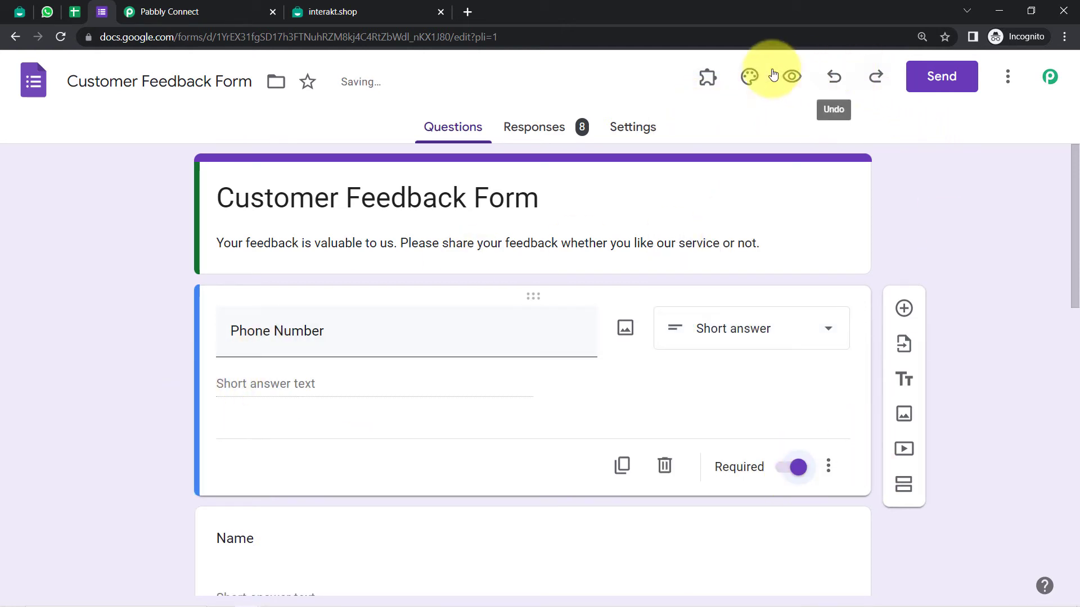
Move Phone Number below Name, preview the live form, and close the editor tab
click(791, 76)
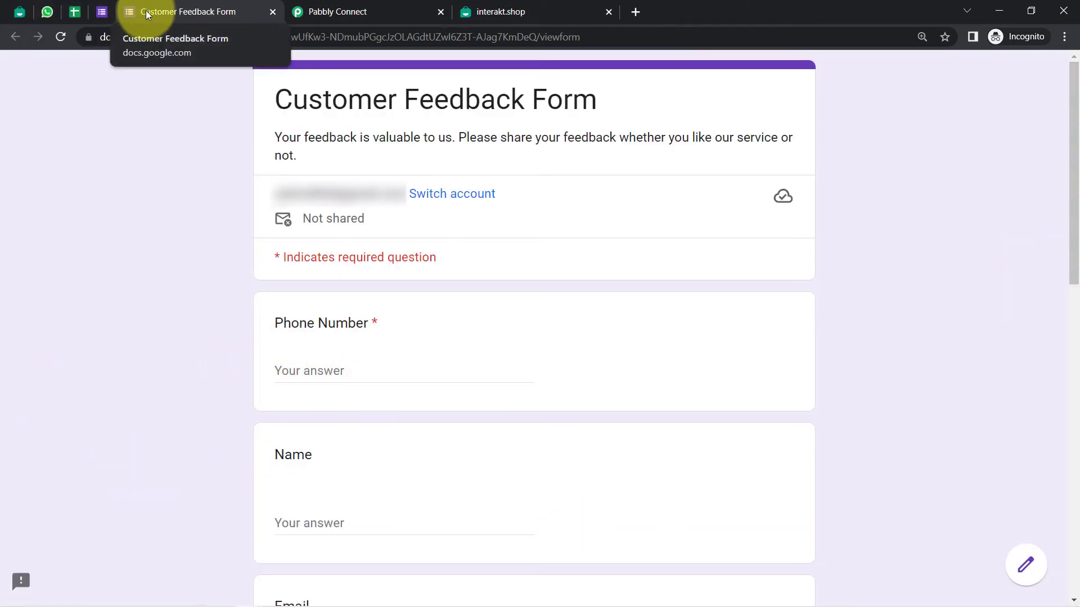
click(101, 11)
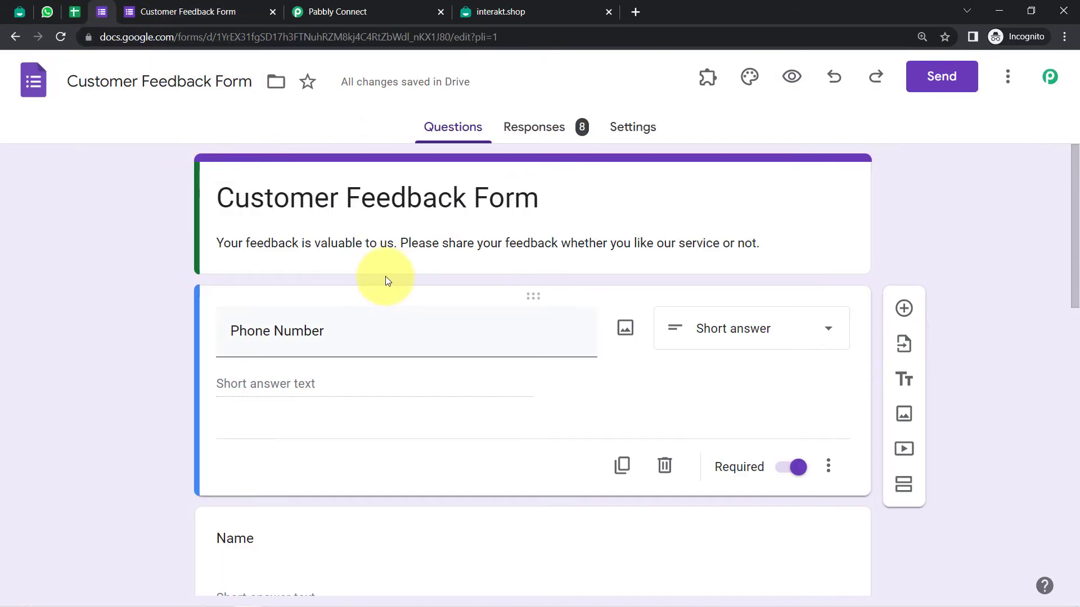
drag(1076, 274, 1070, 311)
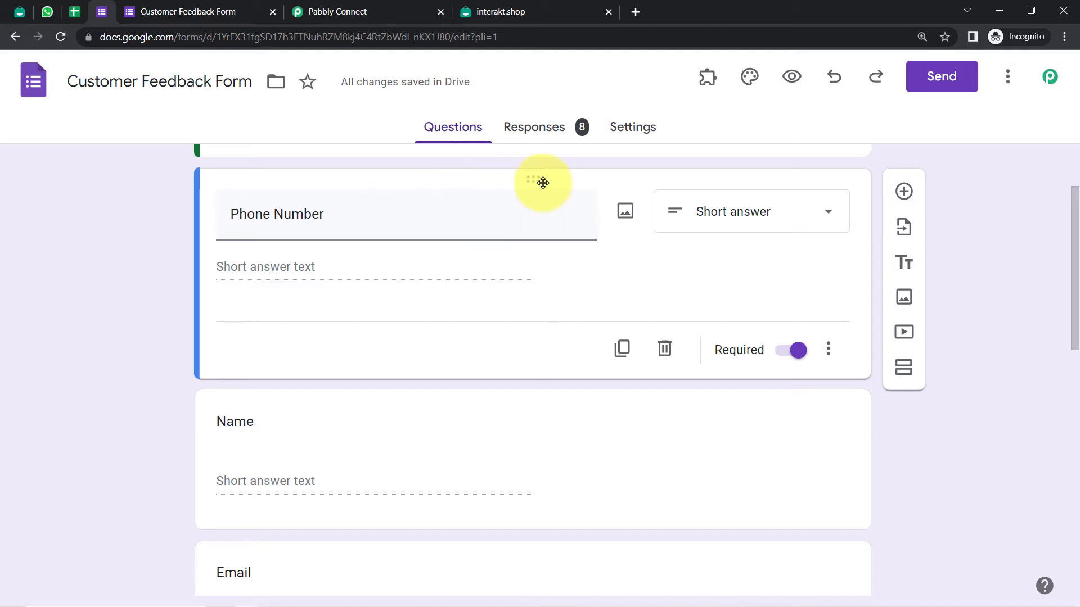
drag(540, 180, 535, 475)
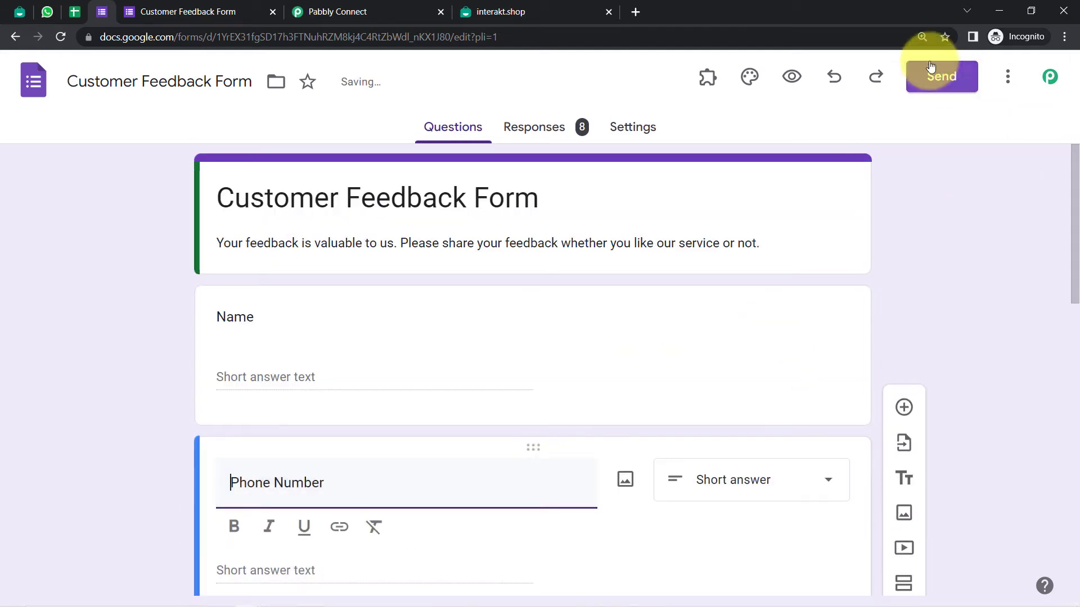
click(792, 76)
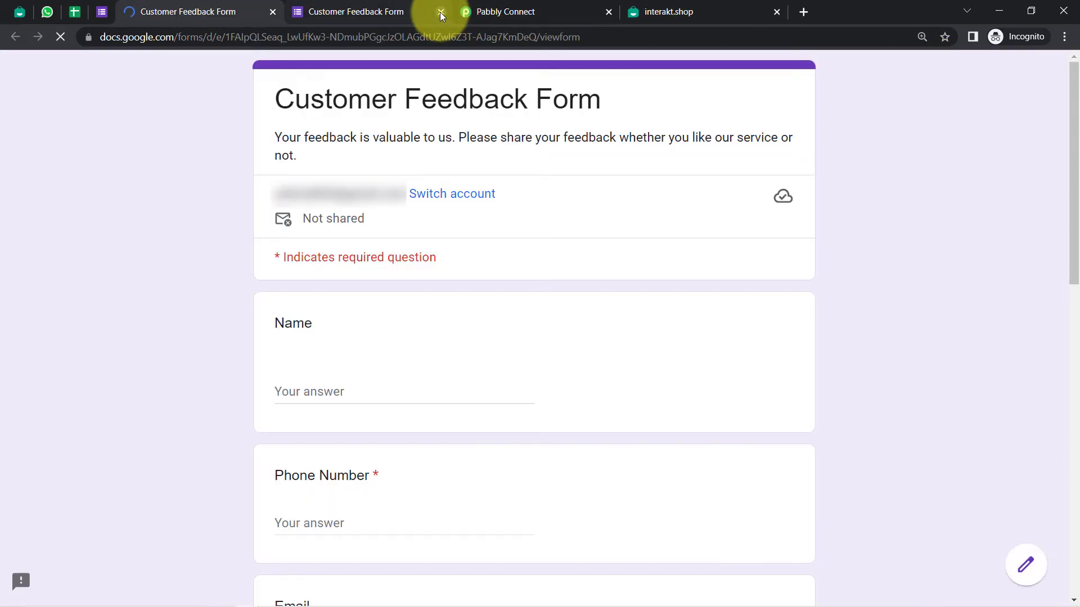
click(440, 11)
scroll(1069, 253, down, 4)
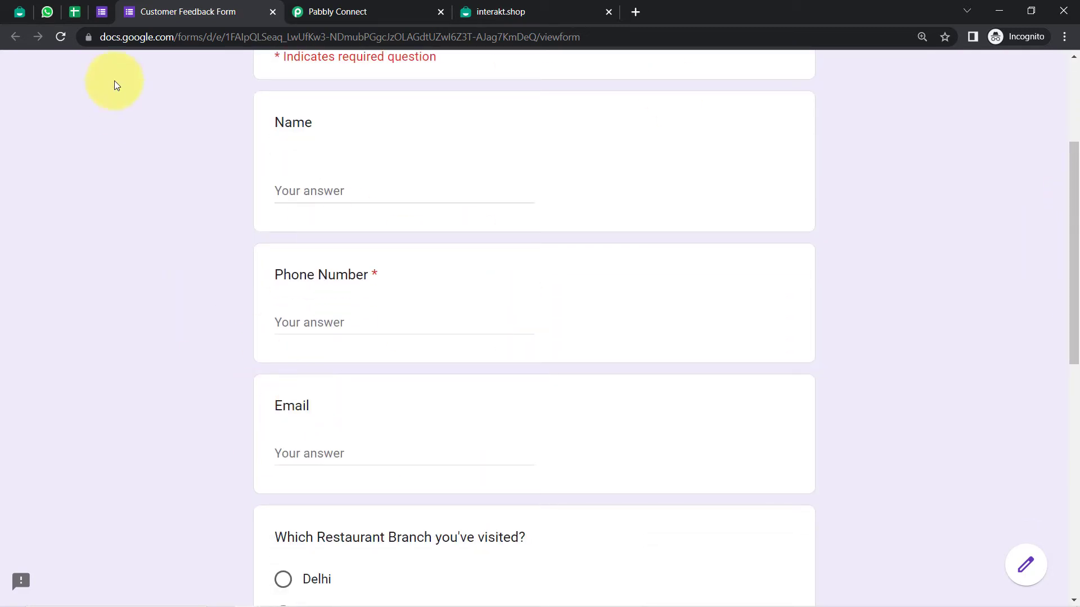
Fill Language Code with 'sdv' and Template Code Name with 'sdvxd' after the missing-field warning
click(339, 12)
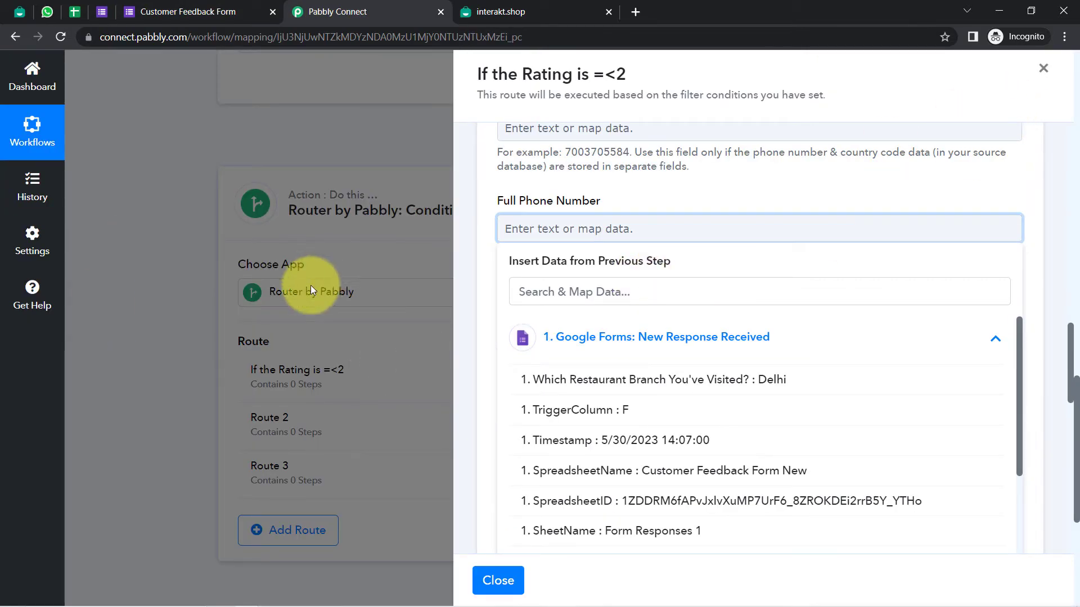
drag(1070, 332, 1070, 467)
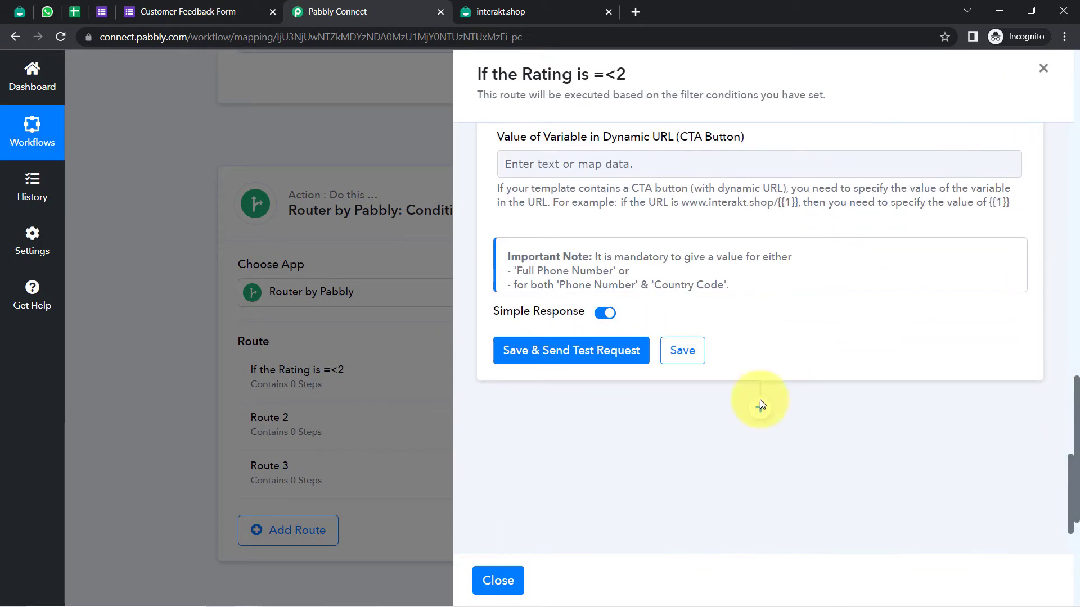
click(698, 359)
click(549, 399)
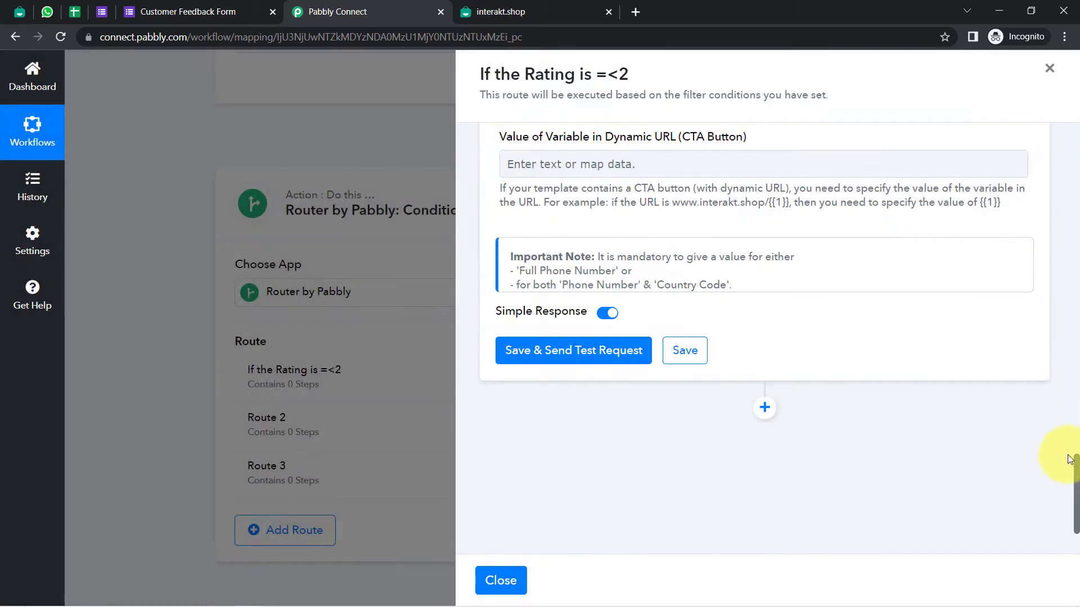
drag(1073, 472, 1068, 354)
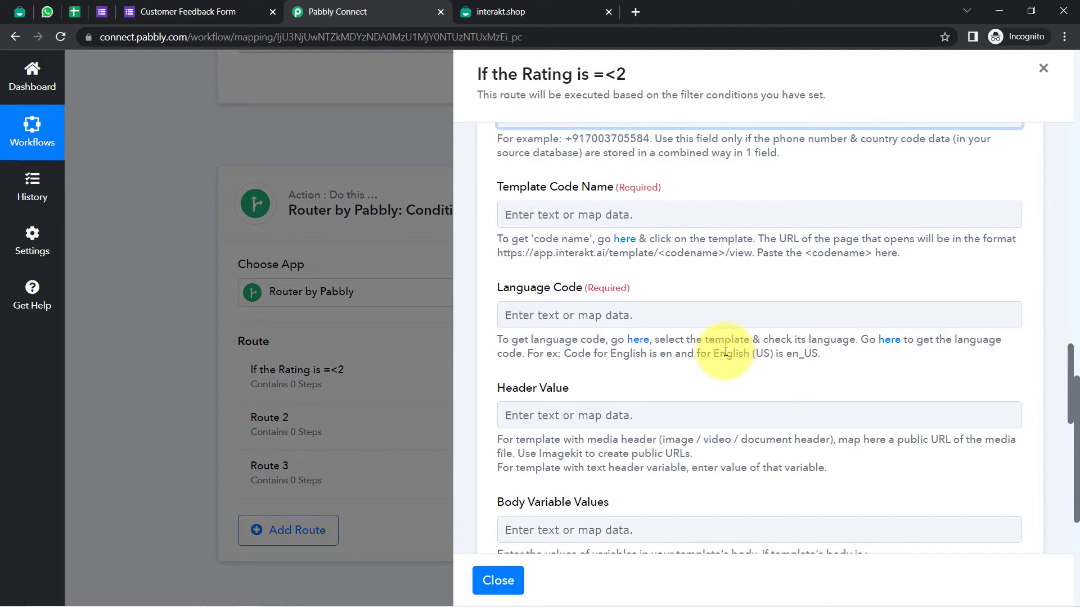
click(512, 313)
text(sdv)
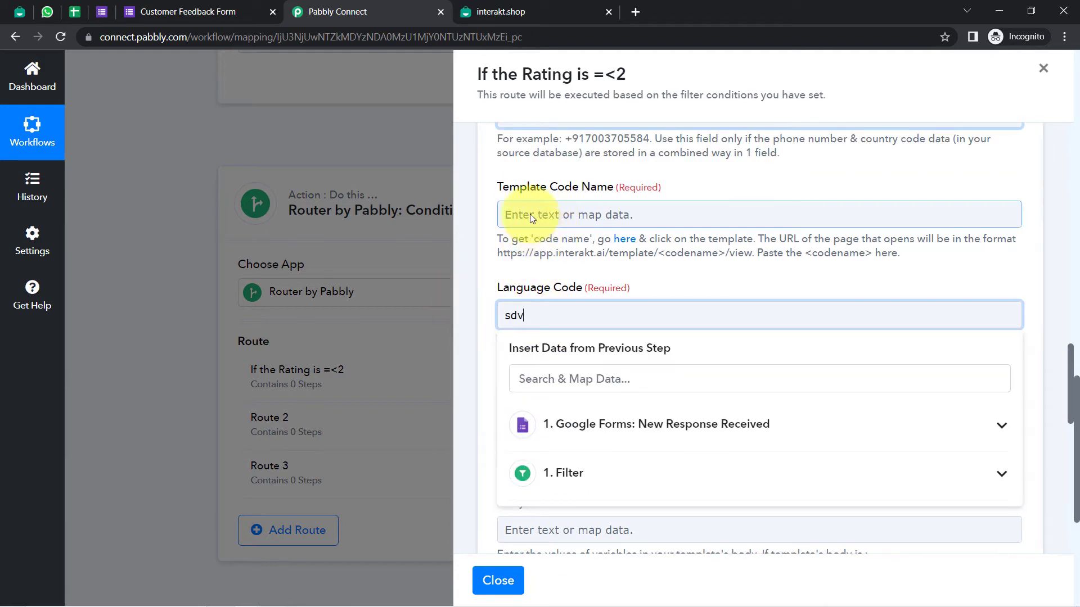
click(531, 217)
text(sdvxd)
Save the Interakt action step, confirm the success message, and close the route panel
drag(1068, 371, 1070, 501)
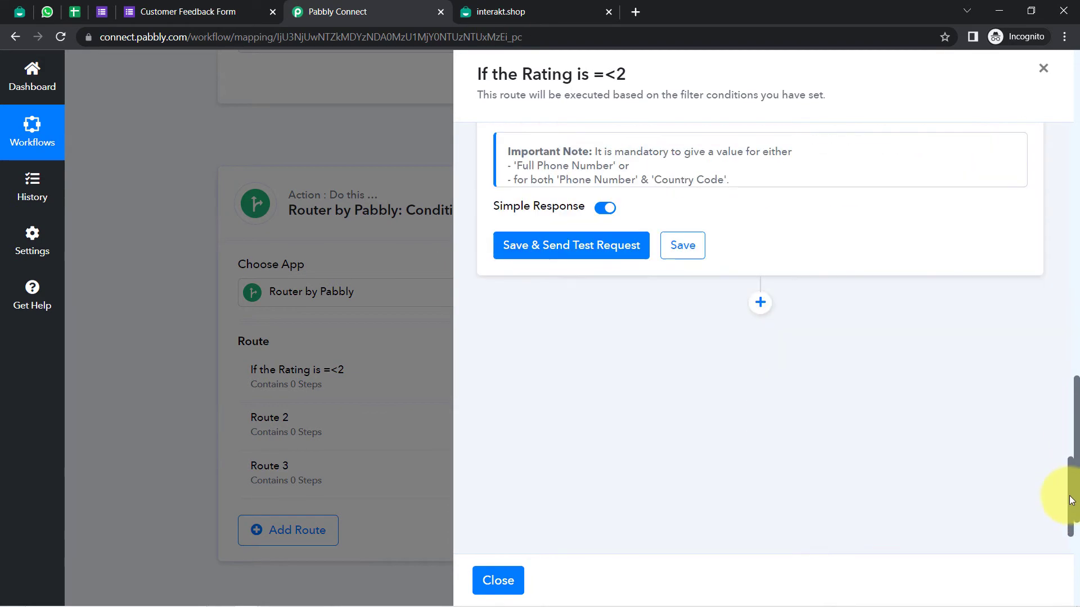
click(695, 255)
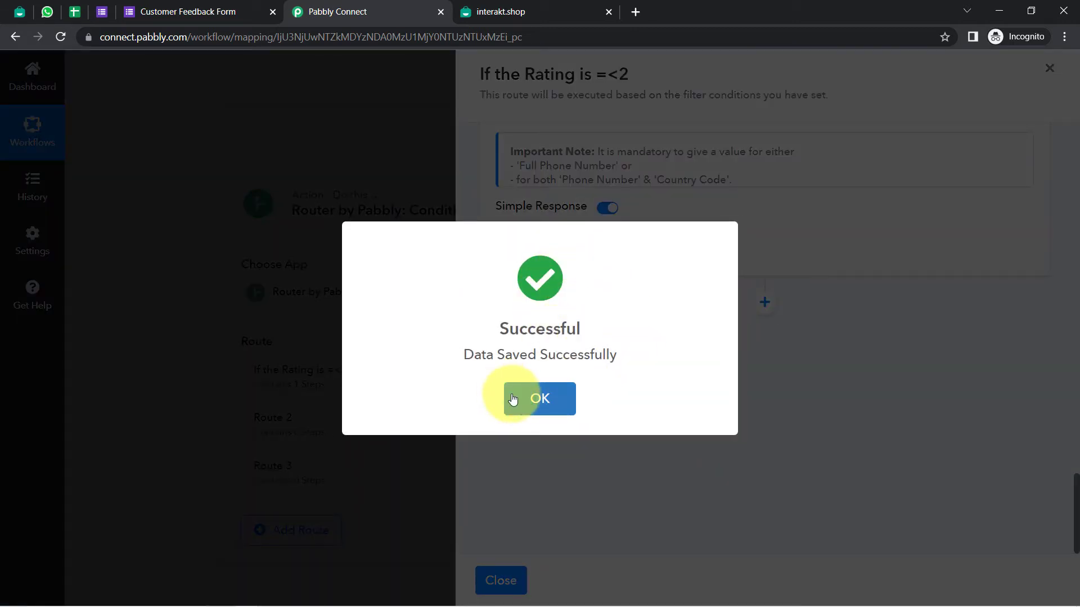
click(512, 398)
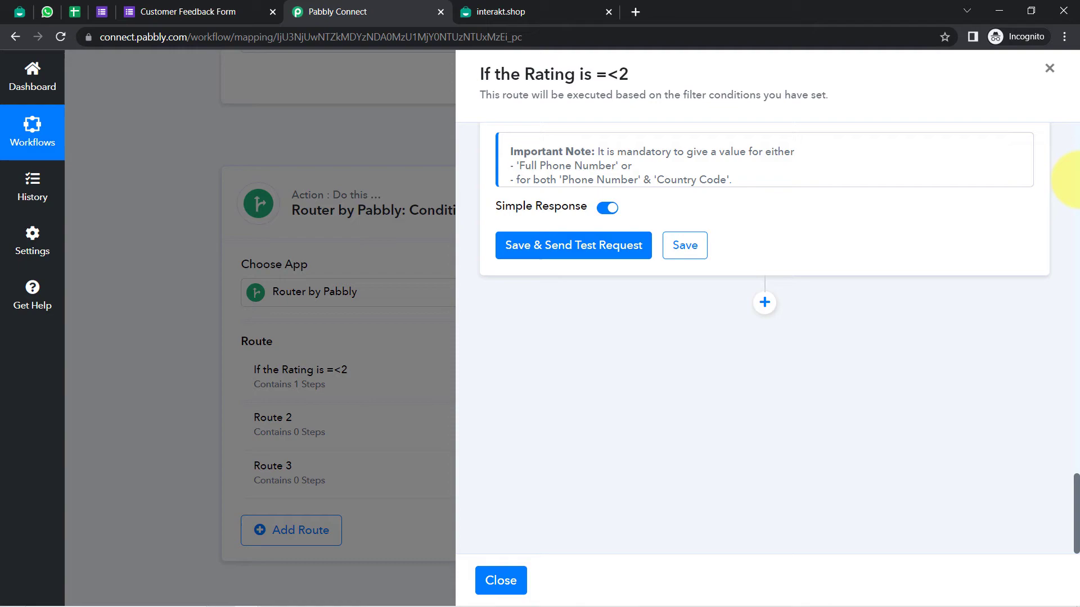
click(1050, 68)
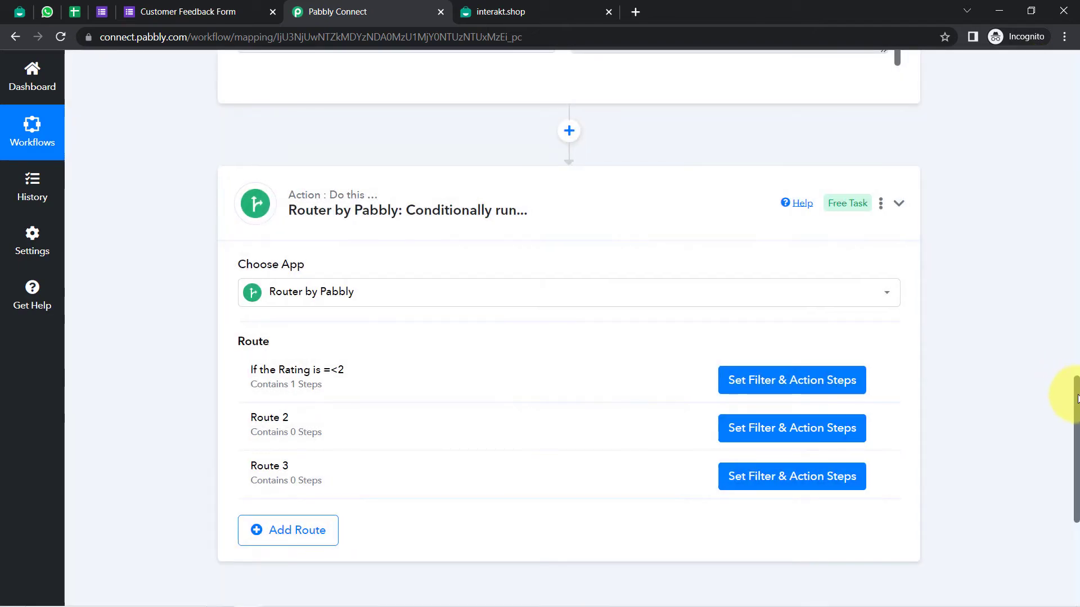
Re-capture the Google Forms trigger's webhook response, then go to the Customer Feedback Form
drag(1077, 399, 1076, 216)
click(319, 351)
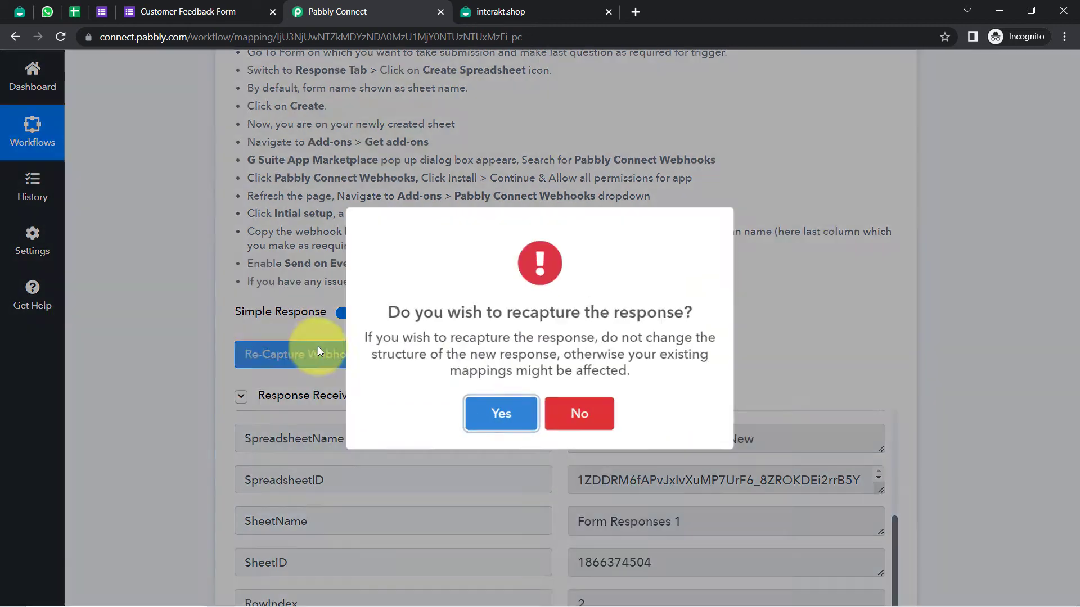
click(515, 414)
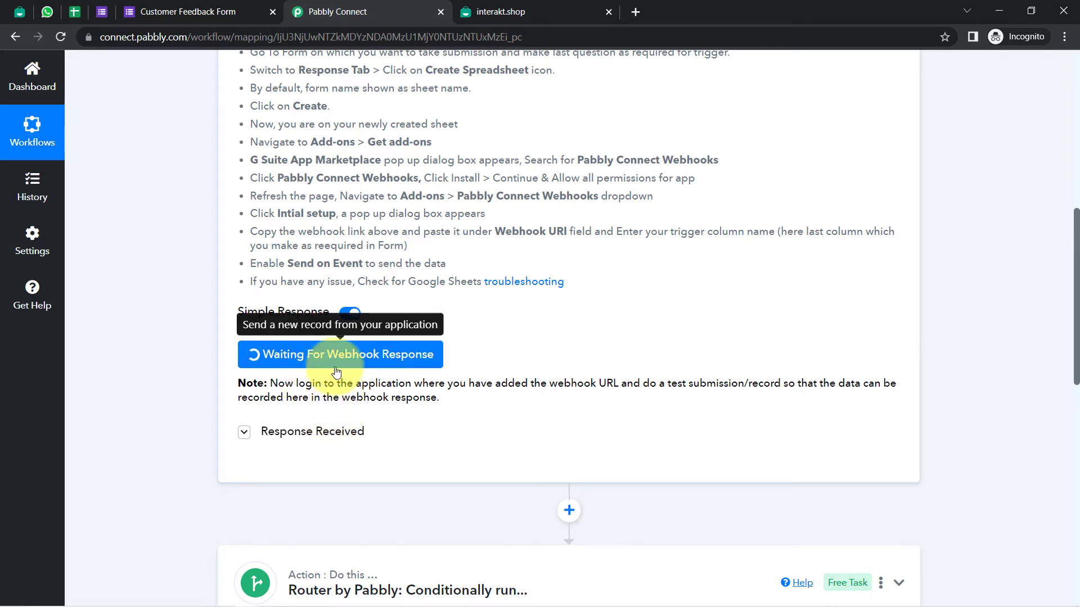
click(150, 15)
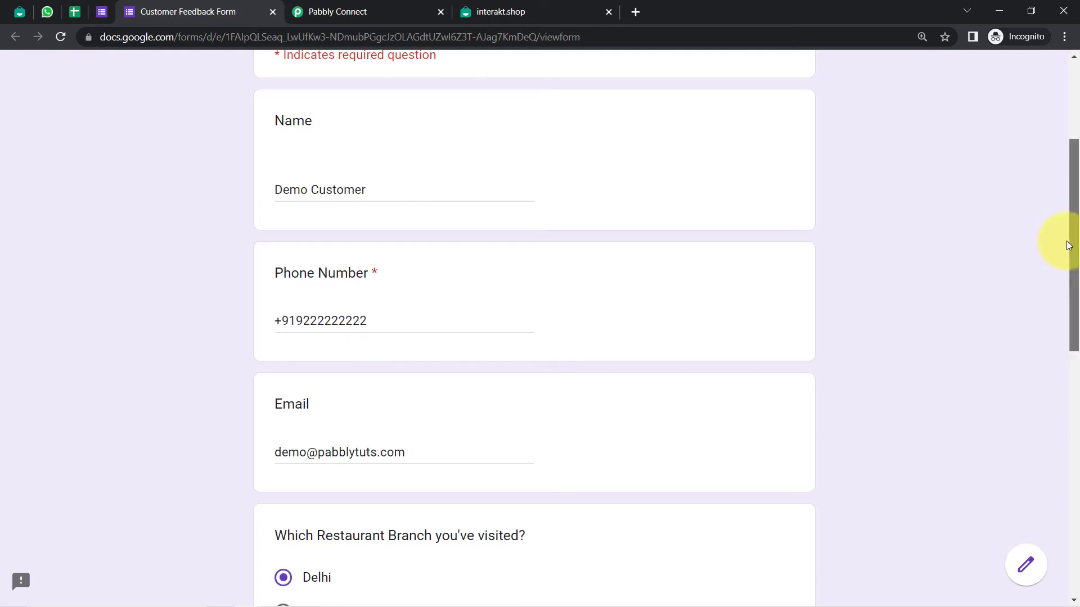
Submit the test feedback response rated 2 with Agree and view it in the responses sheet
drag(1068, 246, 1068, 266)
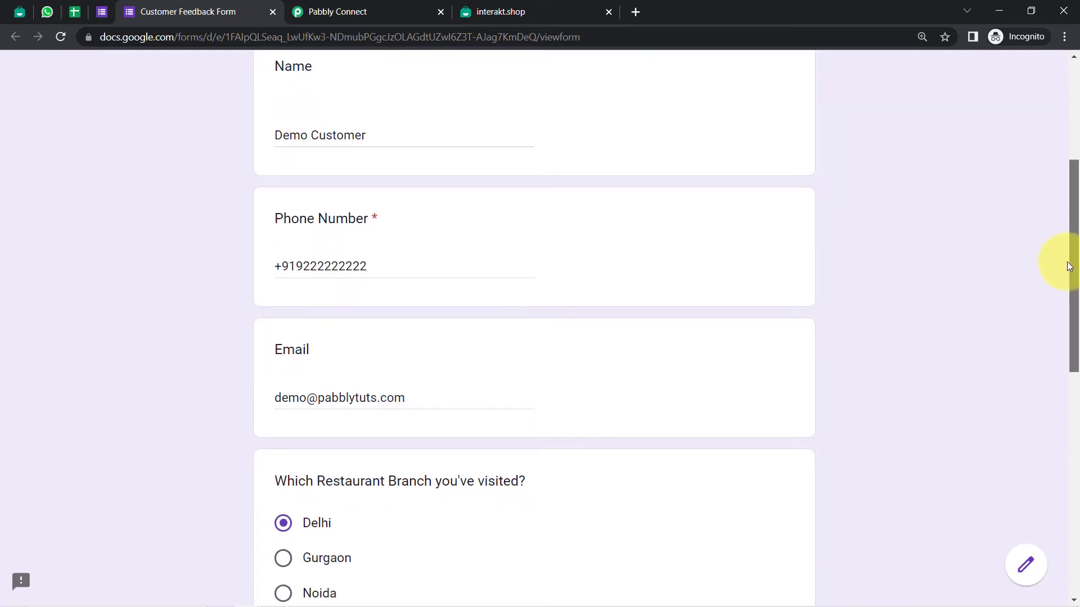
drag(362, 271, 292, 287)
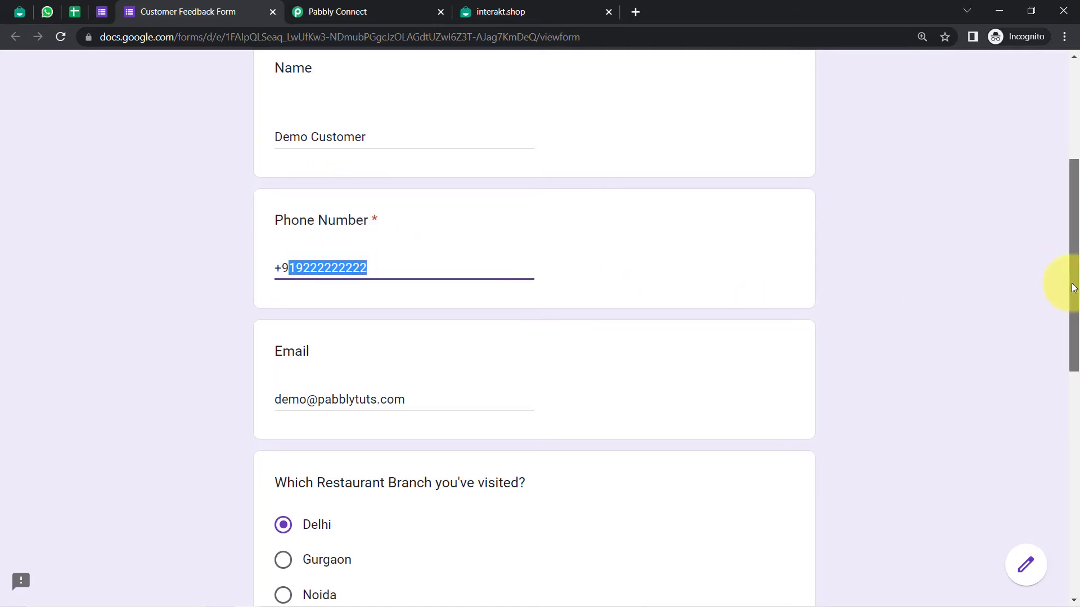
drag(1072, 285, 1062, 494)
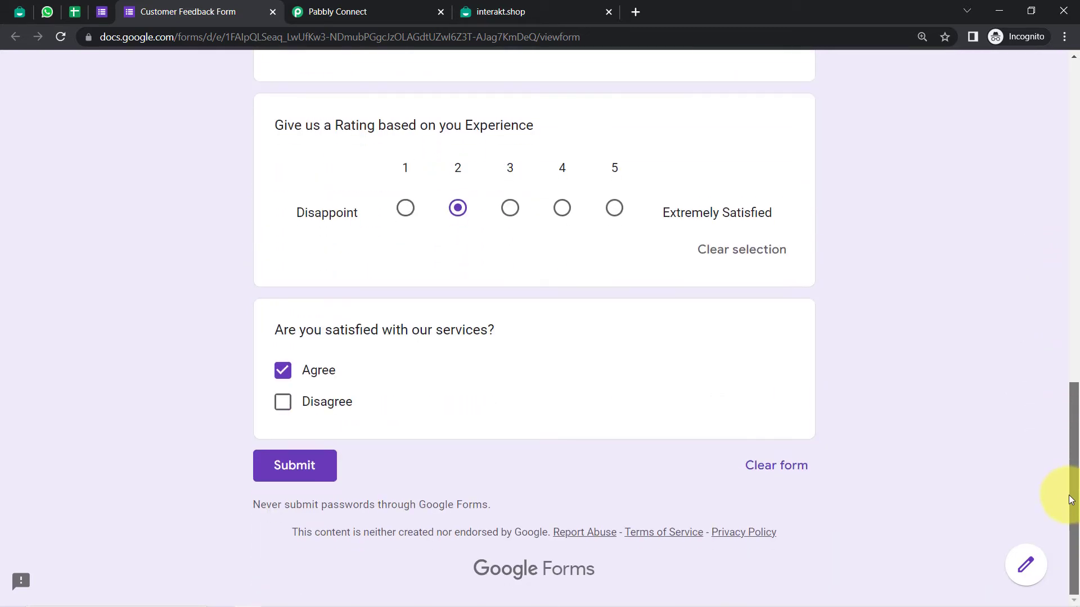
click(313, 473)
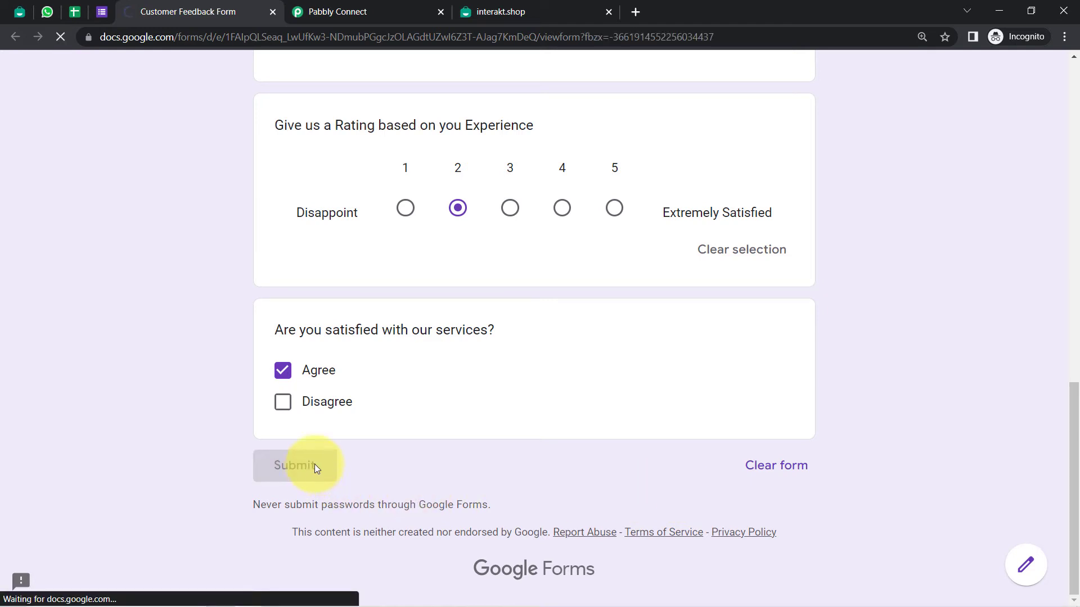
click(75, 12)
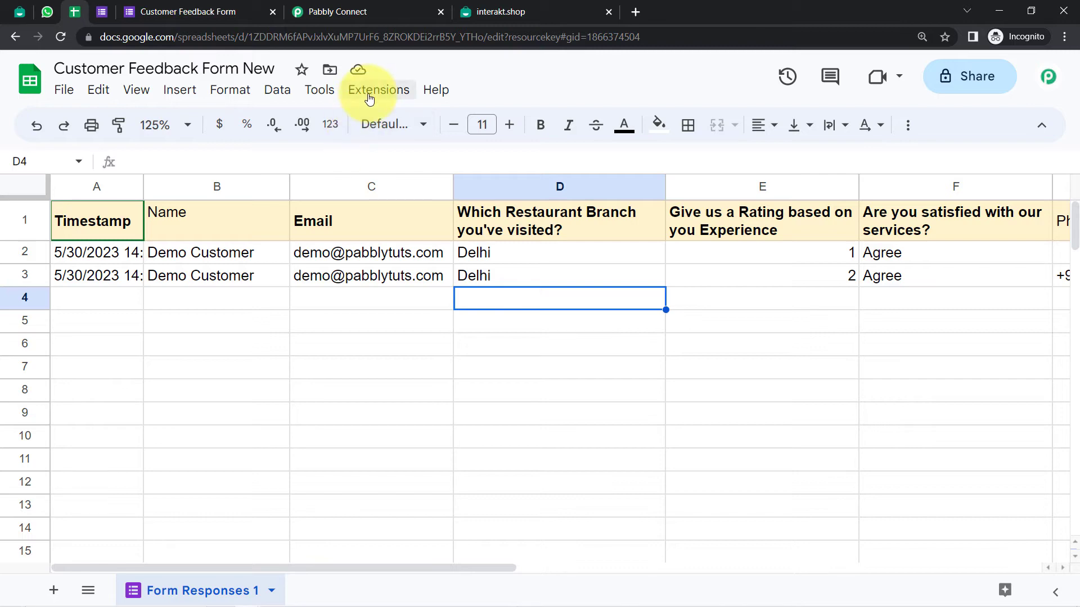
Load the newly received row 3 response (rating 2, Agree) in the Pabbly trigger
click(342, 10)
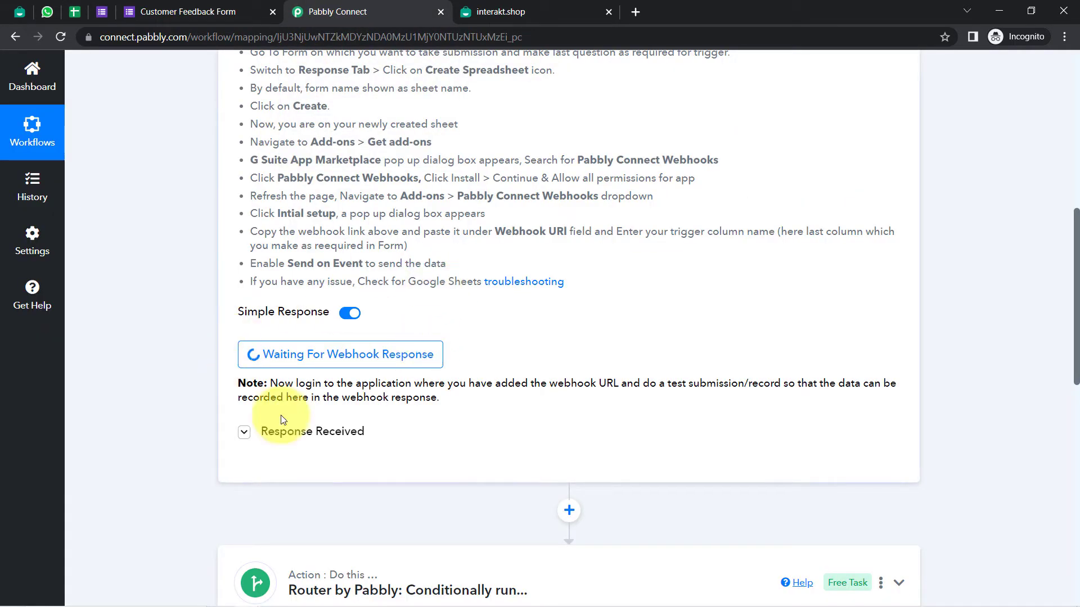
click(355, 363)
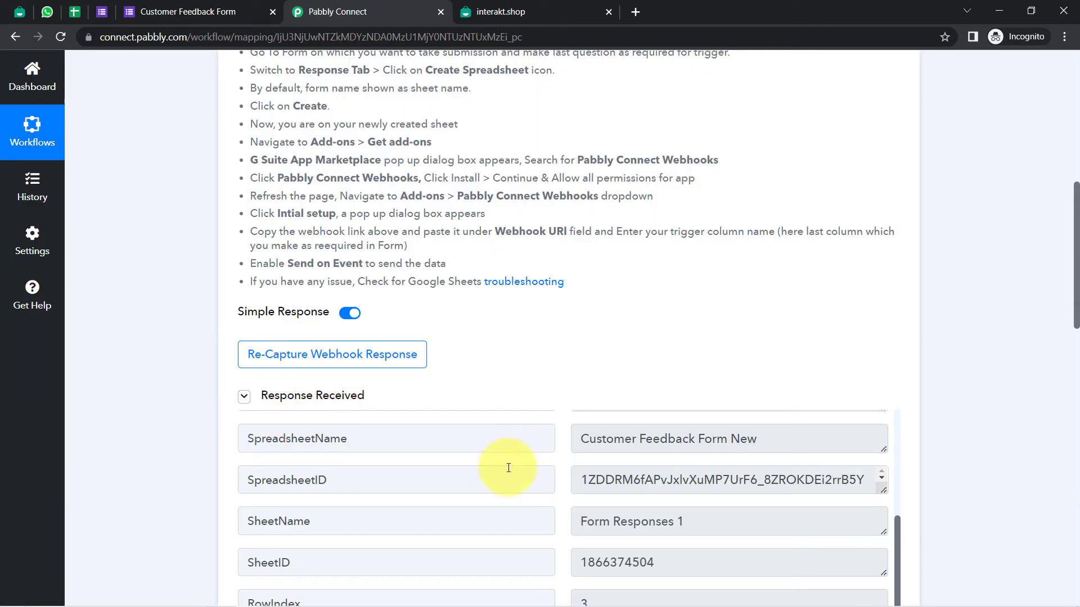
drag(1076, 248, 1060, 330)
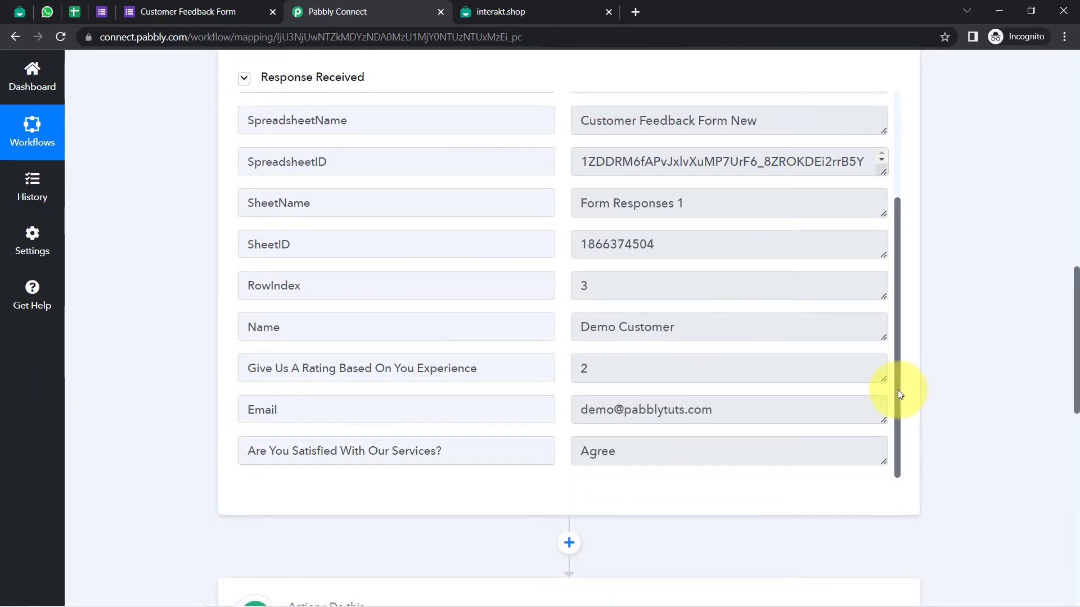
drag(897, 390, 898, 453)
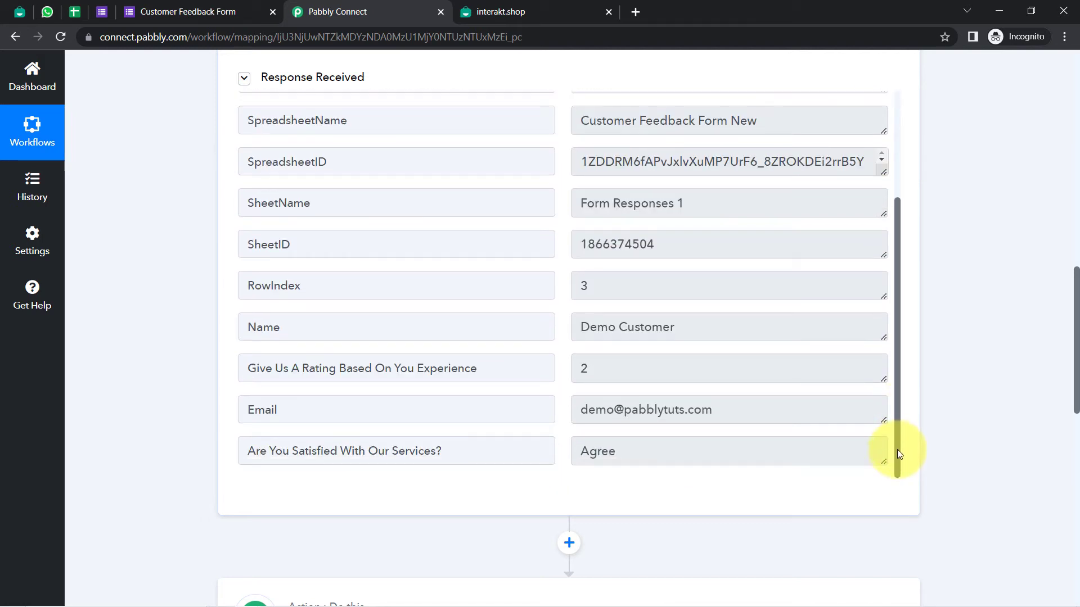
drag(899, 367, 916, 270)
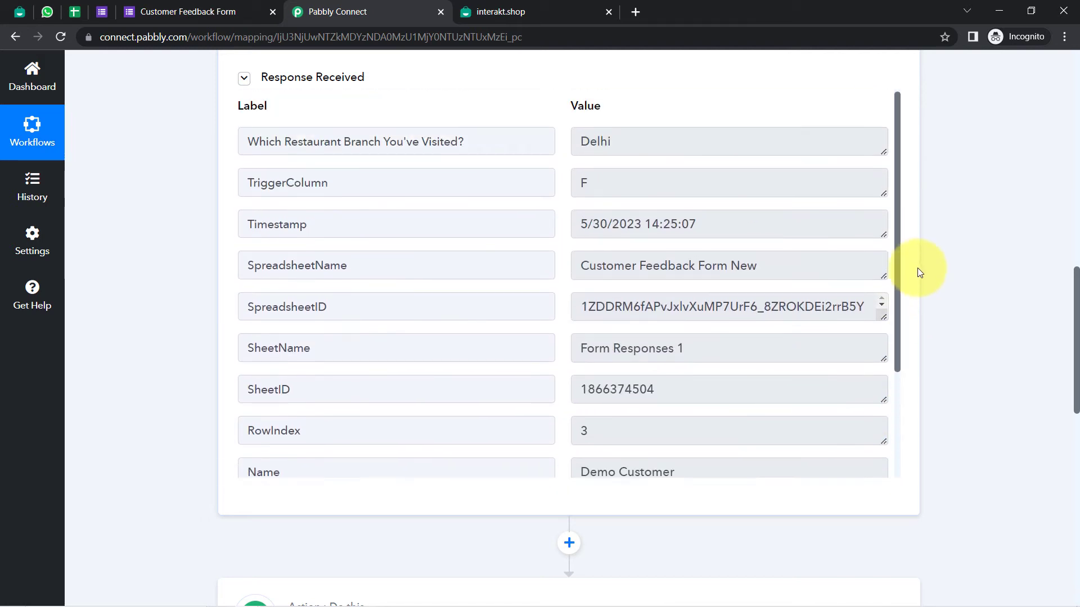
scroll(902, 348, up, 4)
drag(895, 409, 883, 311)
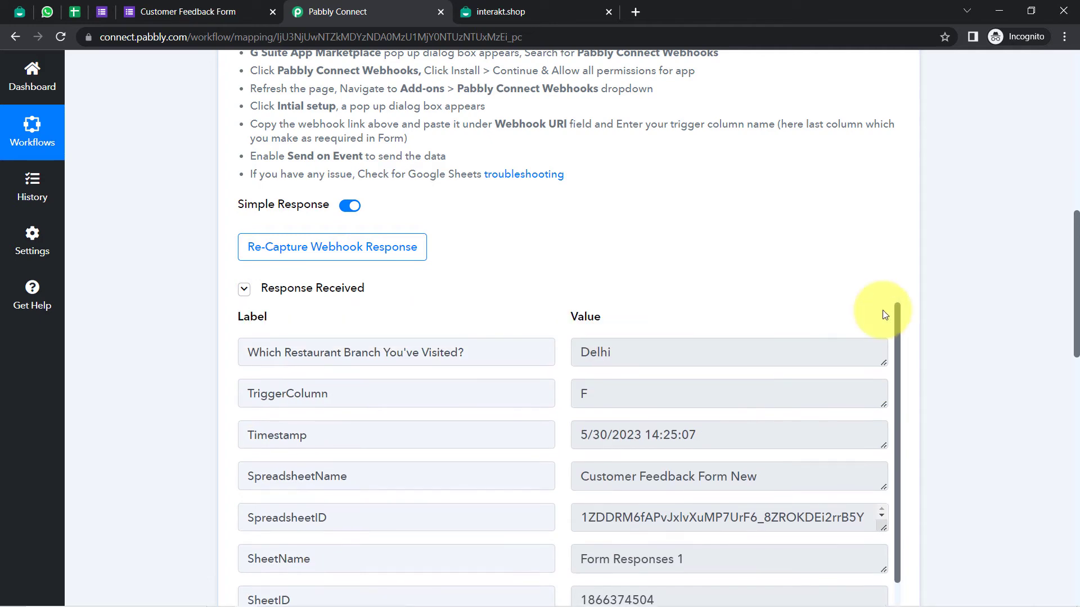
Check the TriggerColumn value F, then move into row 3 of the responses sheet
drag(275, 394, 378, 396)
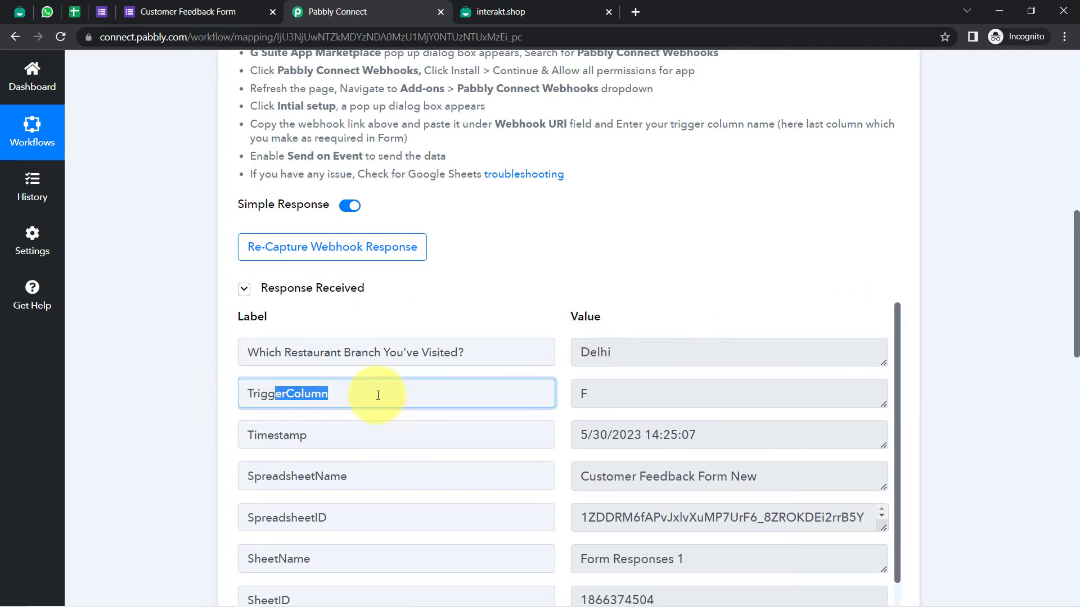
double_click(619, 396)
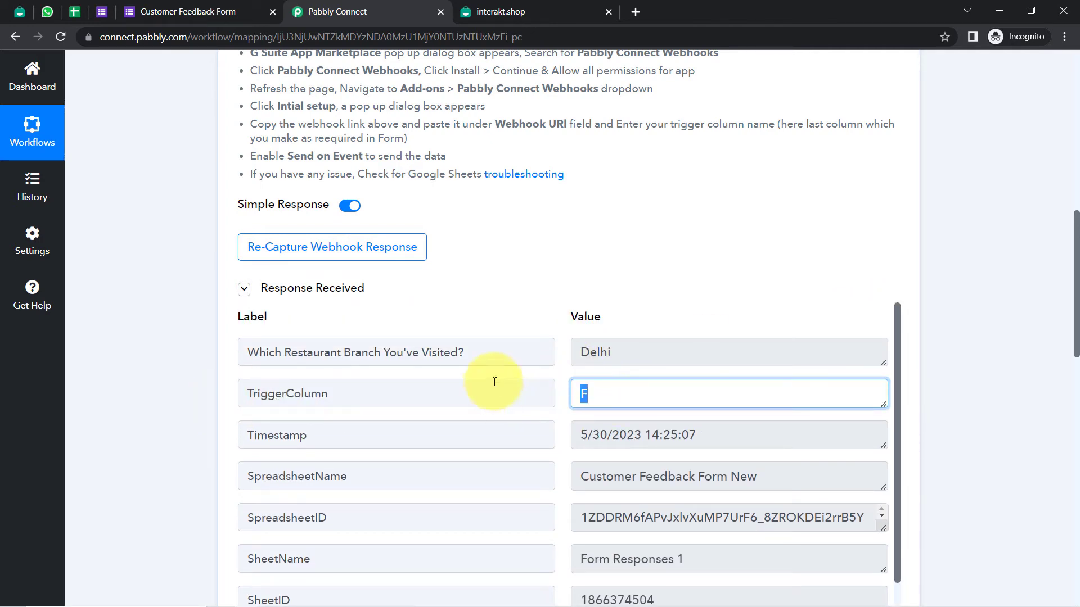
click(74, 11)
click(849, 269)
key(Right)
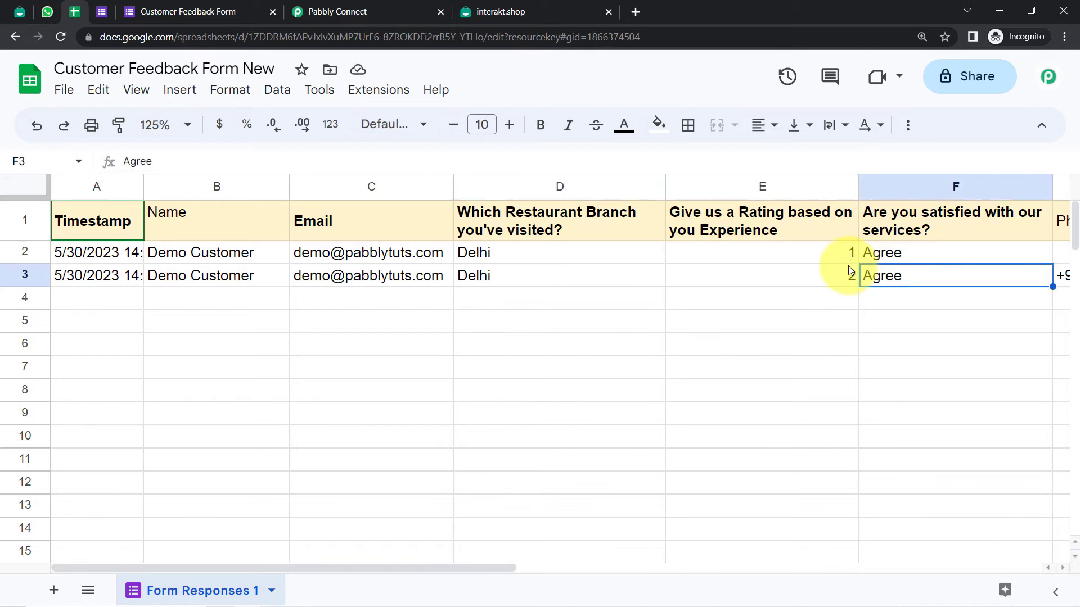
Bold the Phone Number header in G1 and change the webhook trigger column from F to G
key(Right)
key(Right)
key(Right)
click(512, 222)
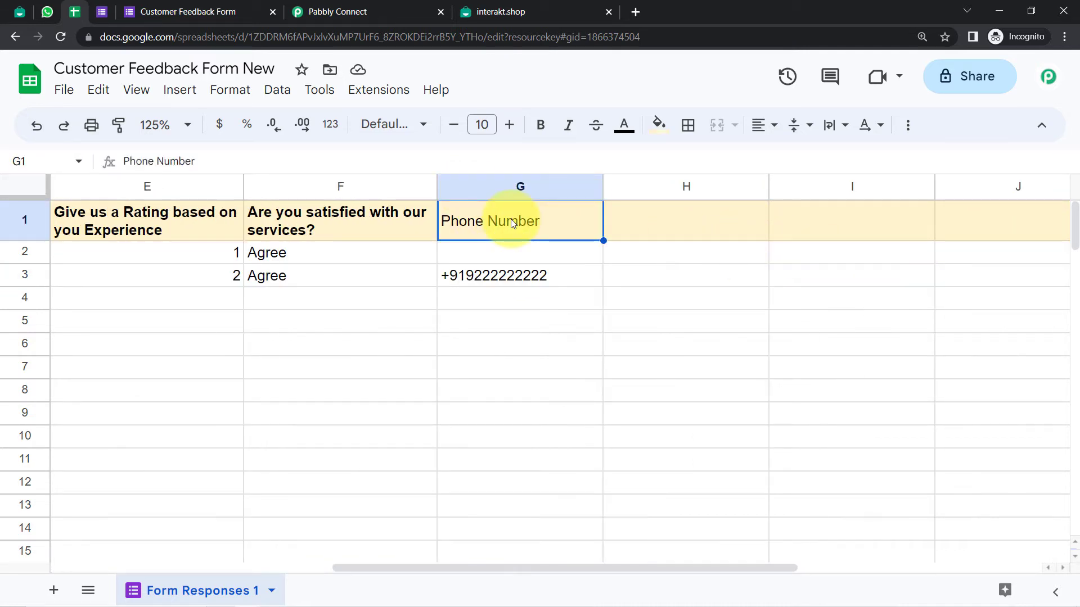
key(ctrl+b)
click(379, 90)
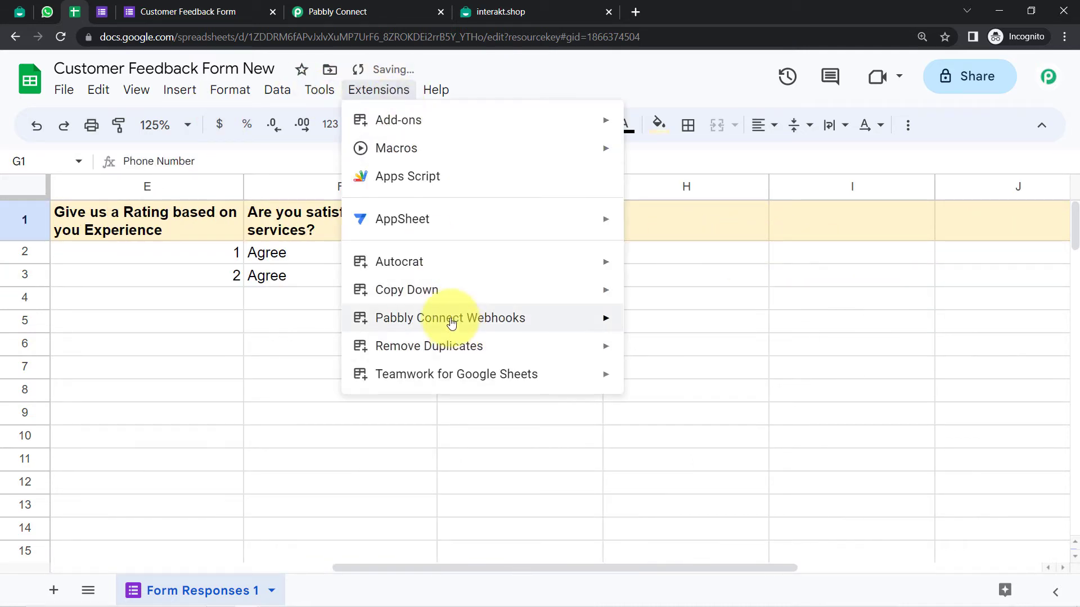
mouse_move(616, 318)
click(650, 320)
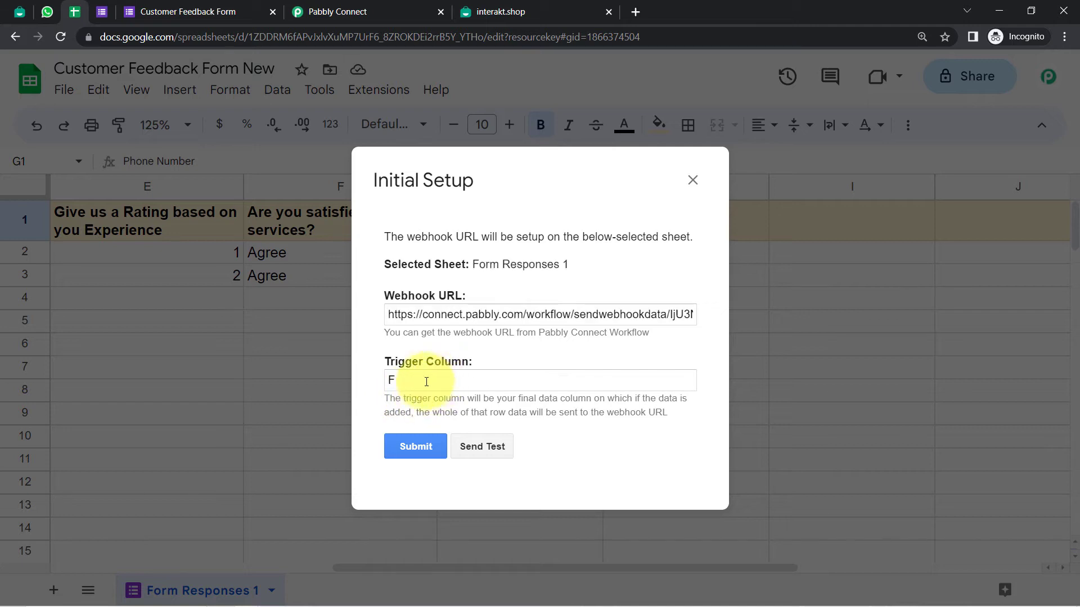
drag(395, 381, 342, 382)
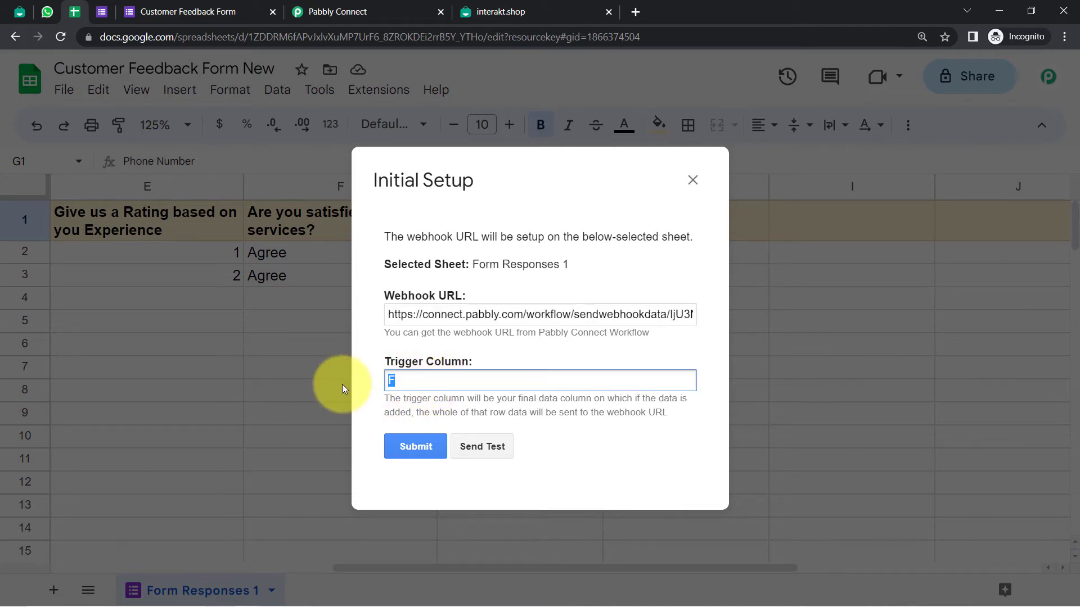
text(G)
Re-capture the webhook response in Pabbly Connect and return to the spreadsheet
click(315, 12)
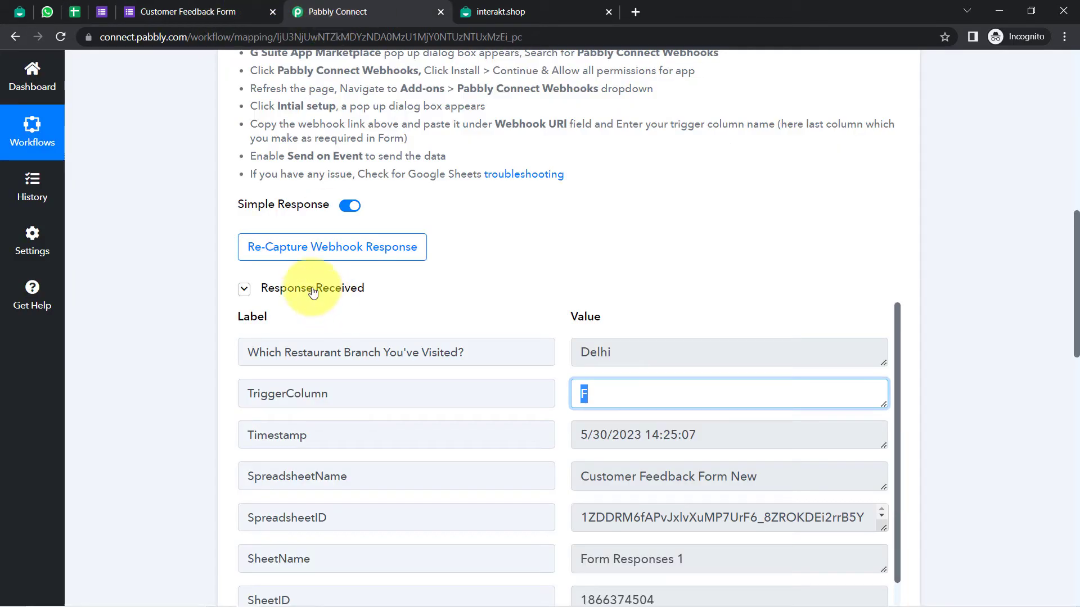
click(267, 246)
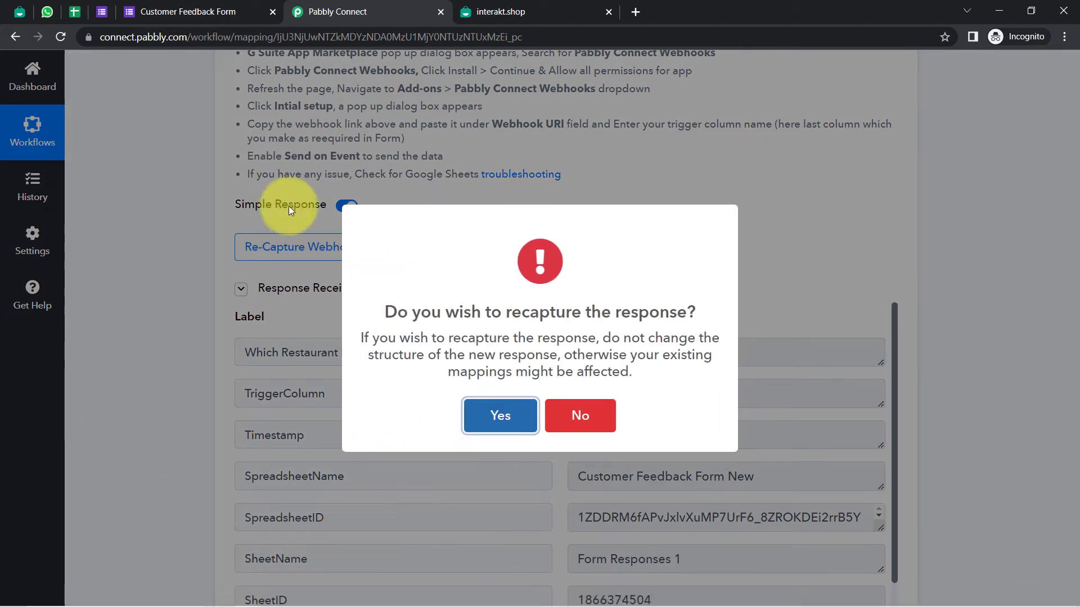
key(Return)
click(75, 12)
click(378, 91)
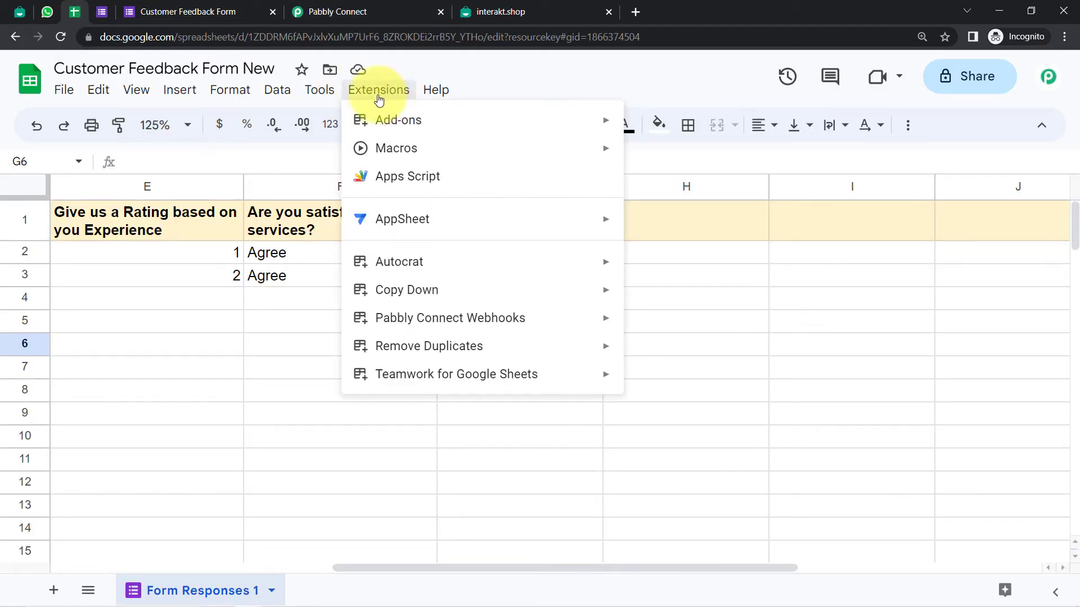
click(309, 414)
Clear and delete the older response in row 2
click(288, 260)
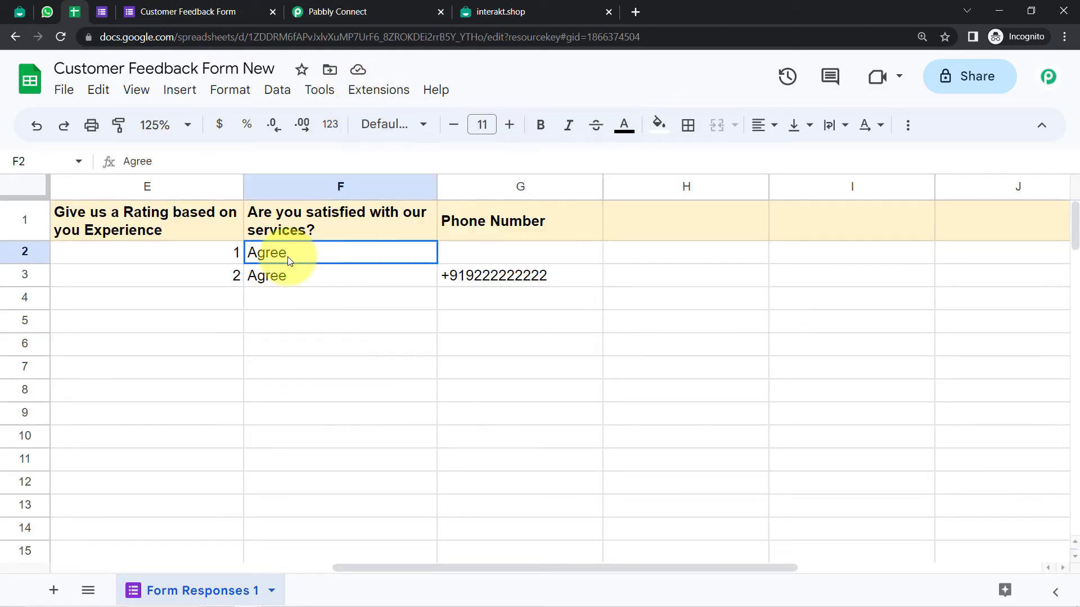
key(Left)
key(Left)
key(Left)
key(Left)
key(Left)
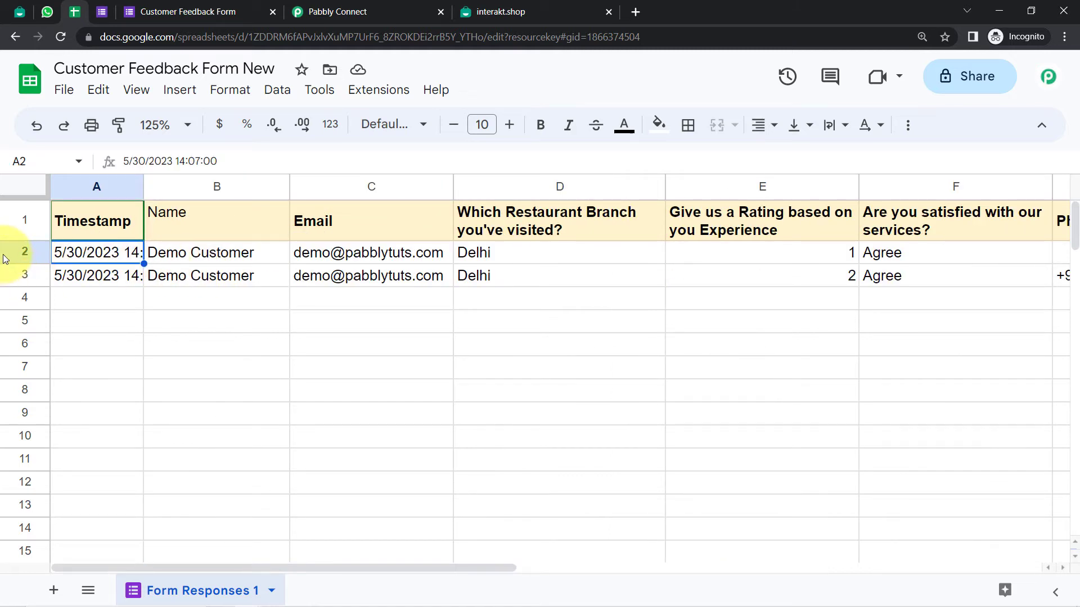
click(8, 247)
key(Delete)
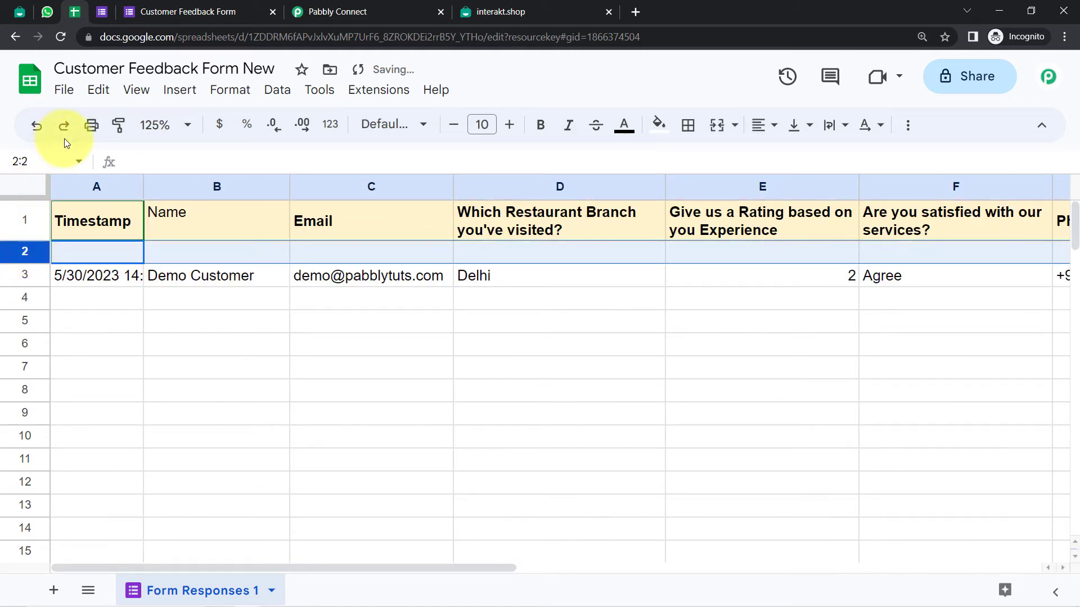
click(97, 91)
mouse_move(152, 345)
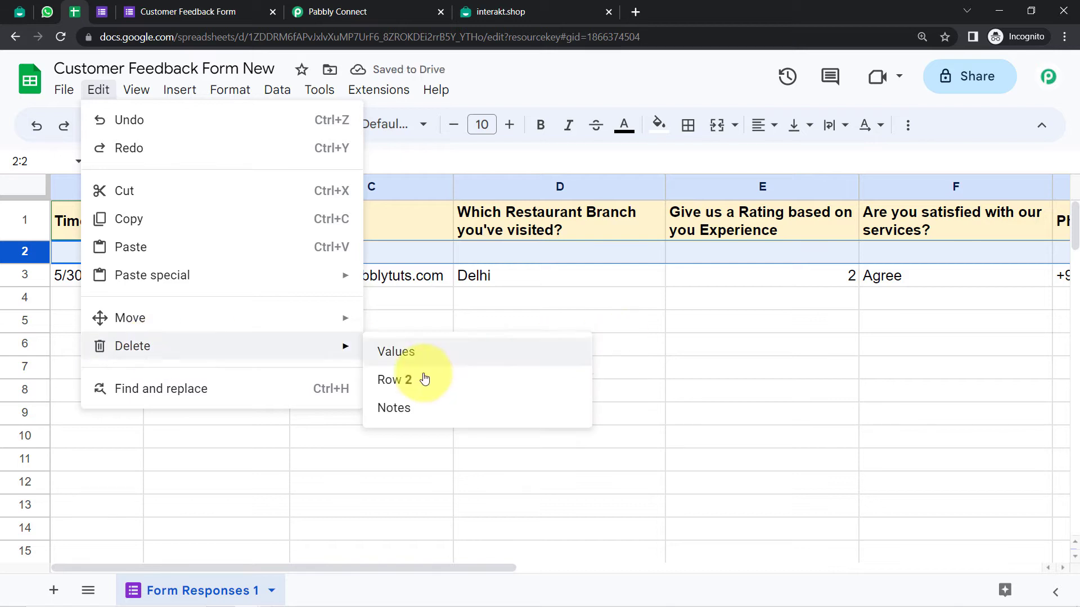
click(420, 372)
Send the remaining row as webhook test data with trigger column G
click(379, 90)
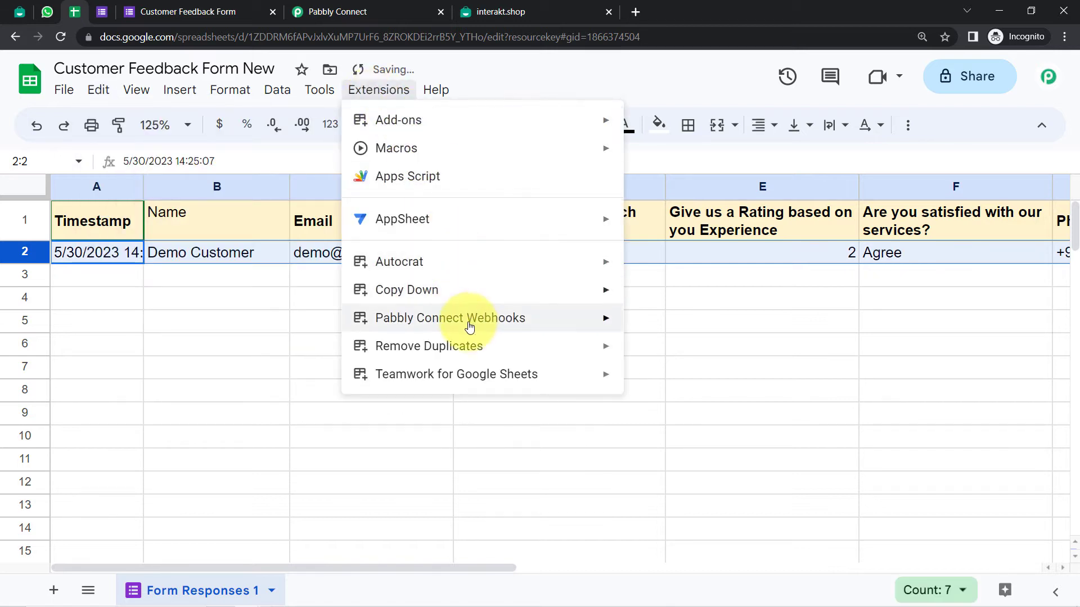
mouse_move(477, 326)
click(672, 325)
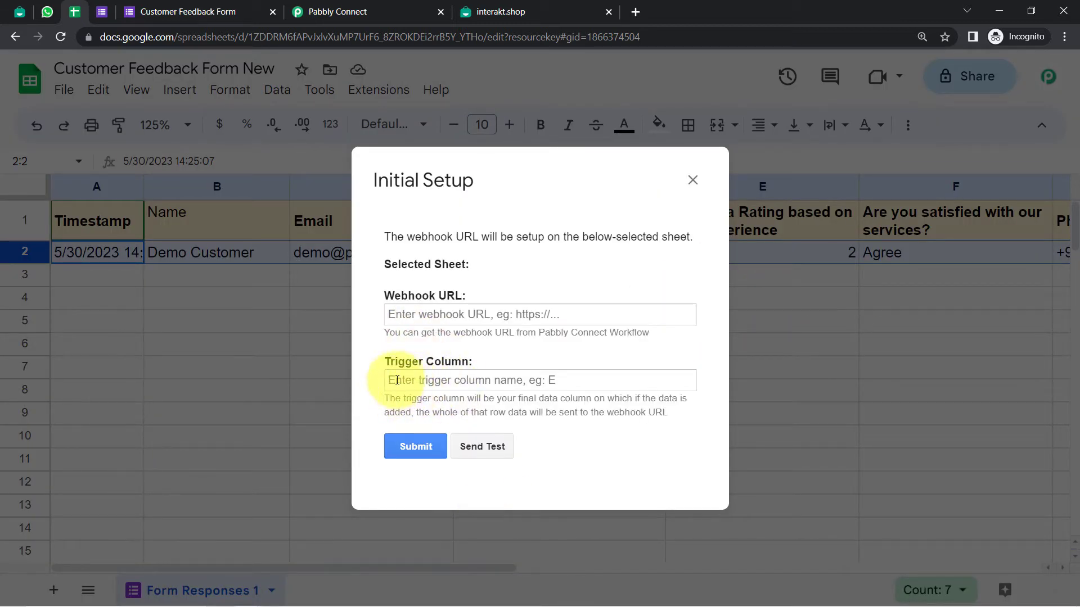
text(G)
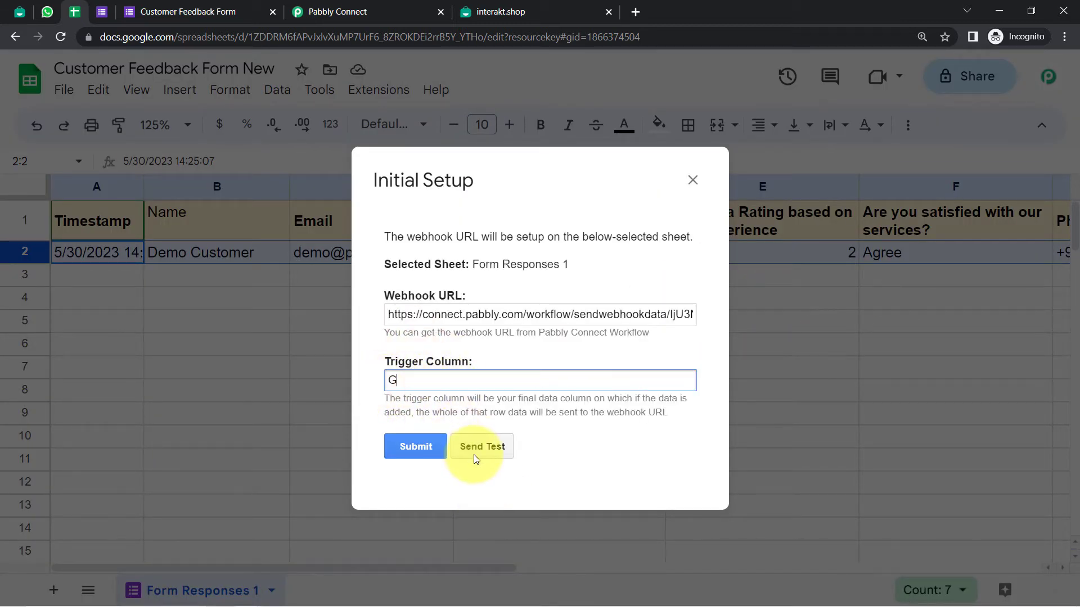
click(475, 456)
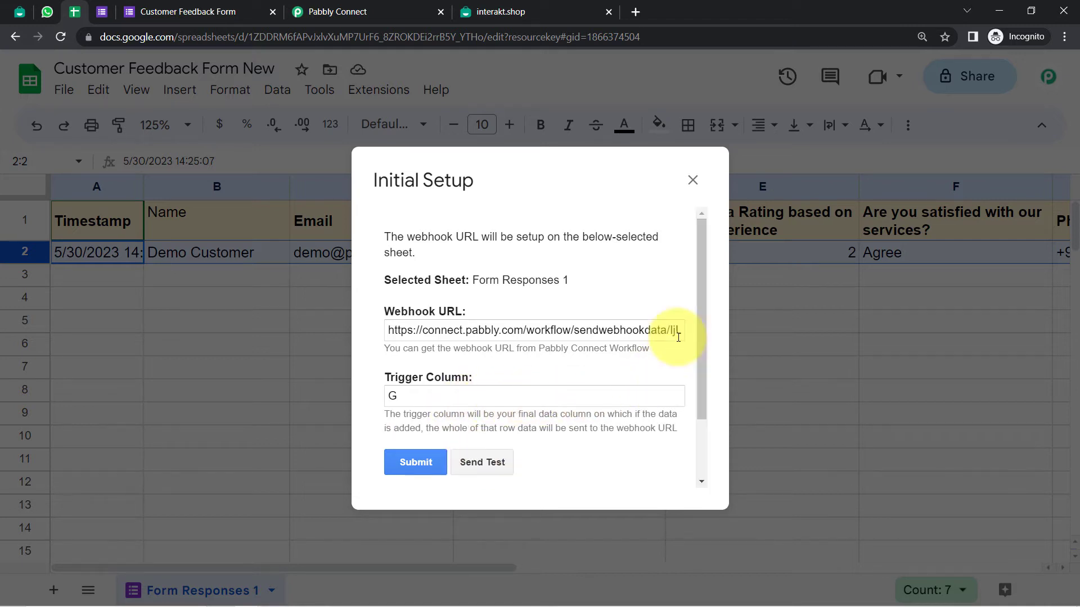
scroll(695, 349, down, 2)
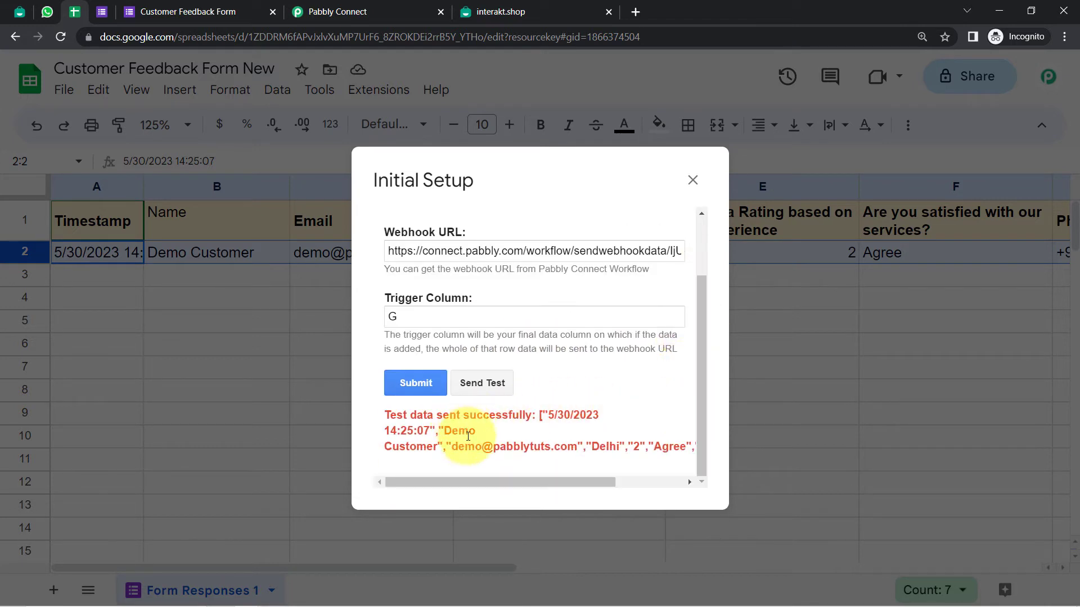
drag(481, 447, 680, 457)
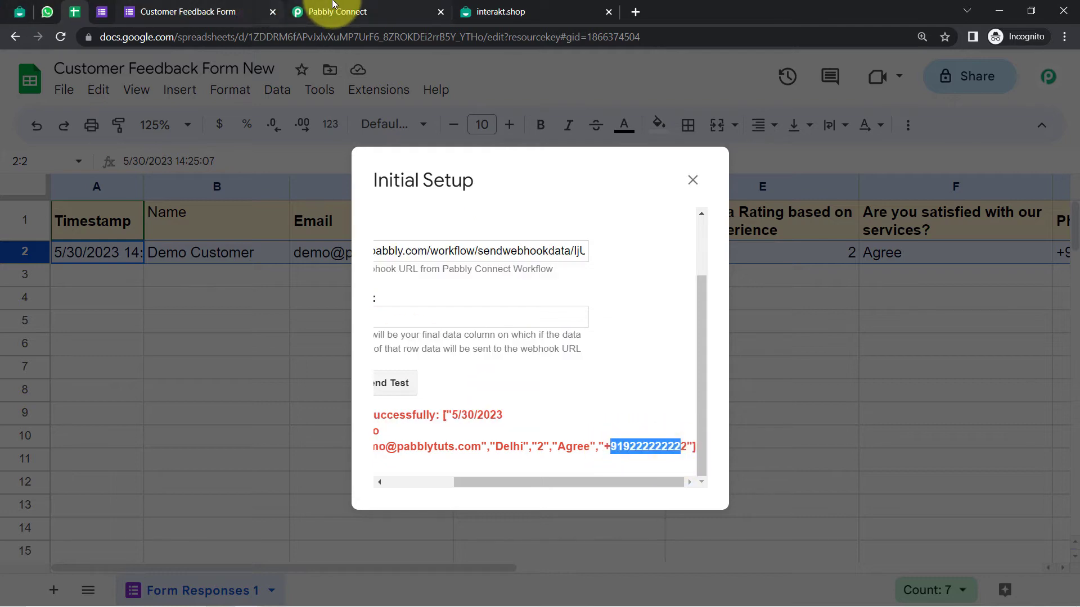
click(315, 12)
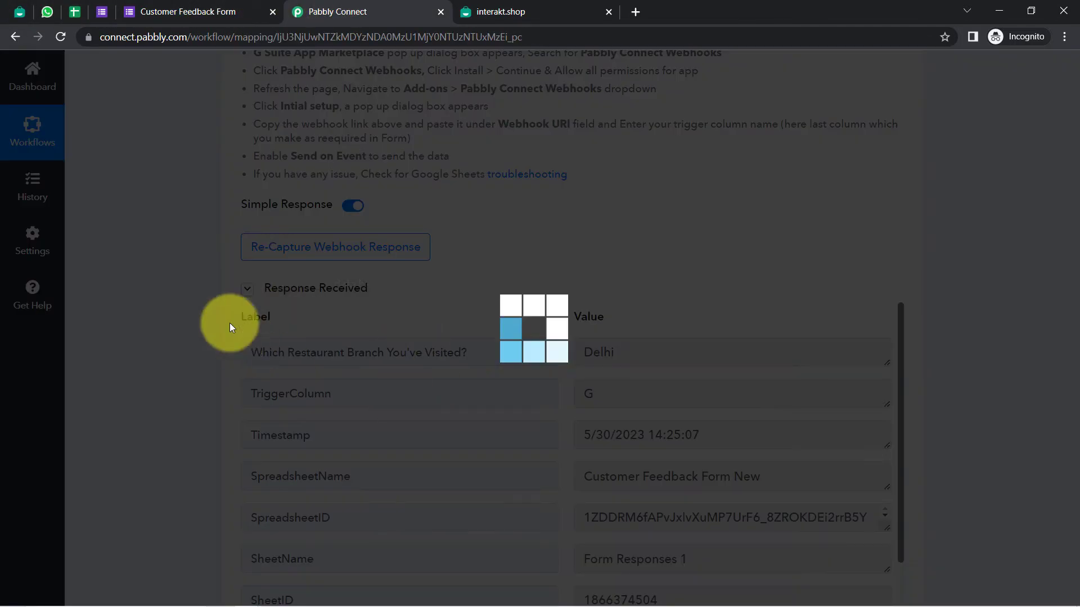
Check the captured phone number, reload the workflow, and expand the Router step
scroll(1077, 285, down, 5)
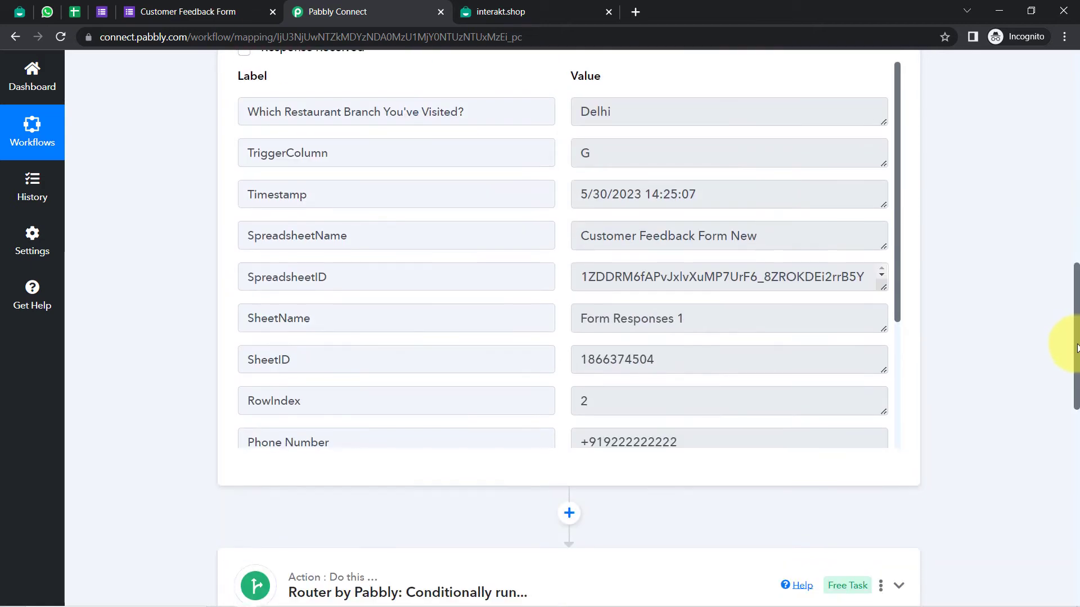
drag(596, 428, 747, 422)
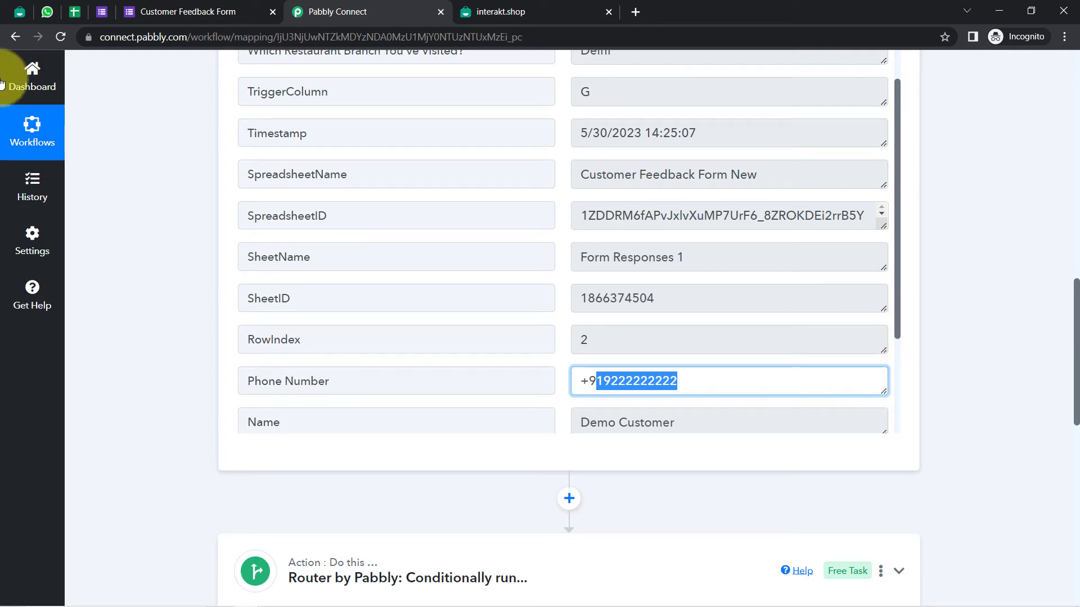
click(60, 38)
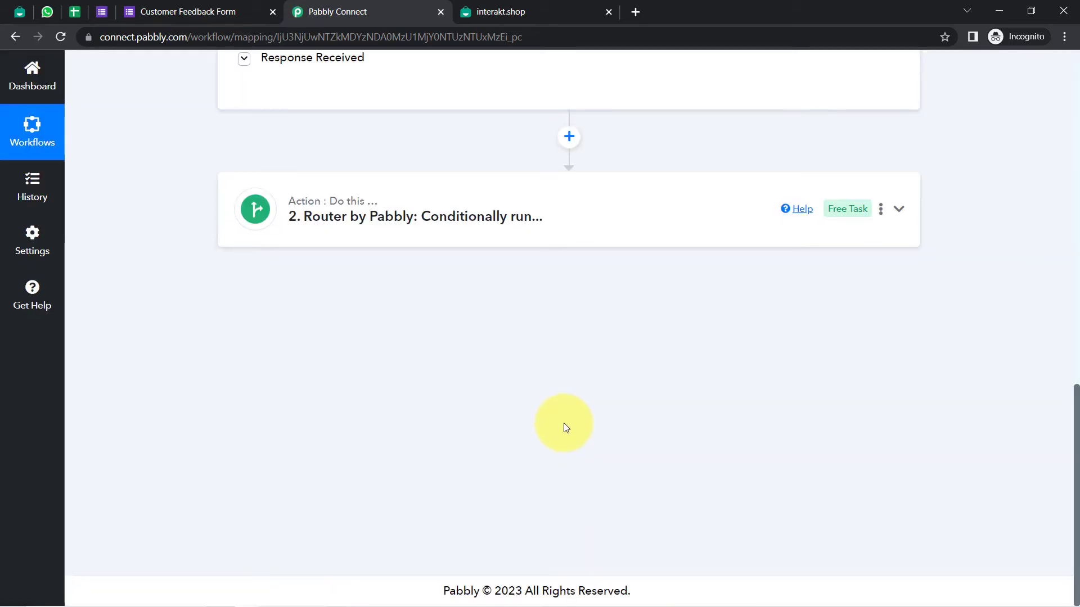
click(339, 219)
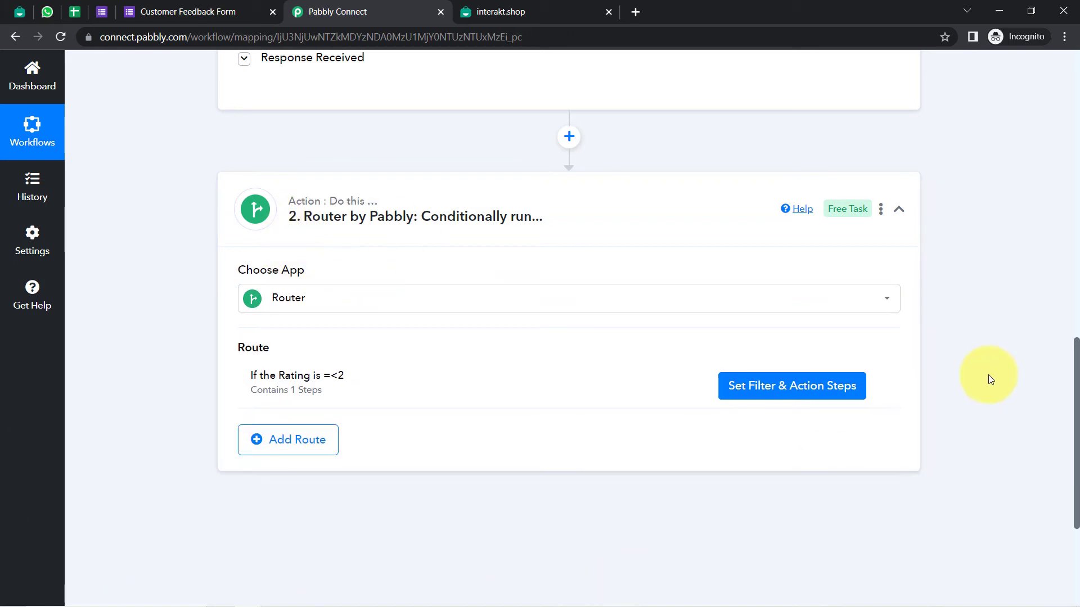
Open the rating route's filter and actions, then expand the Interakt WhatsApp template step
click(768, 389)
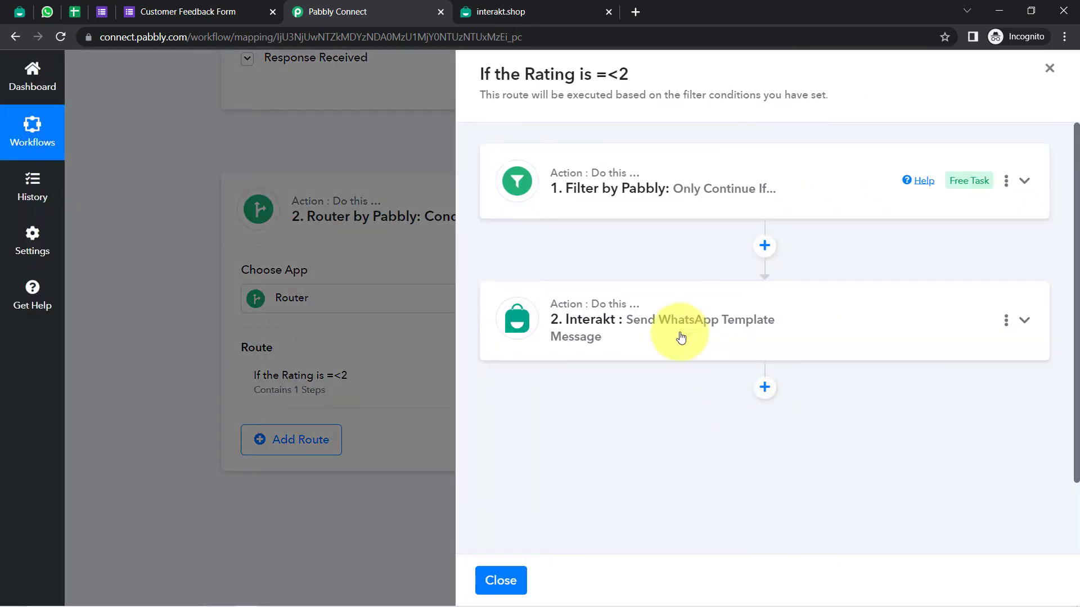
click(635, 185)
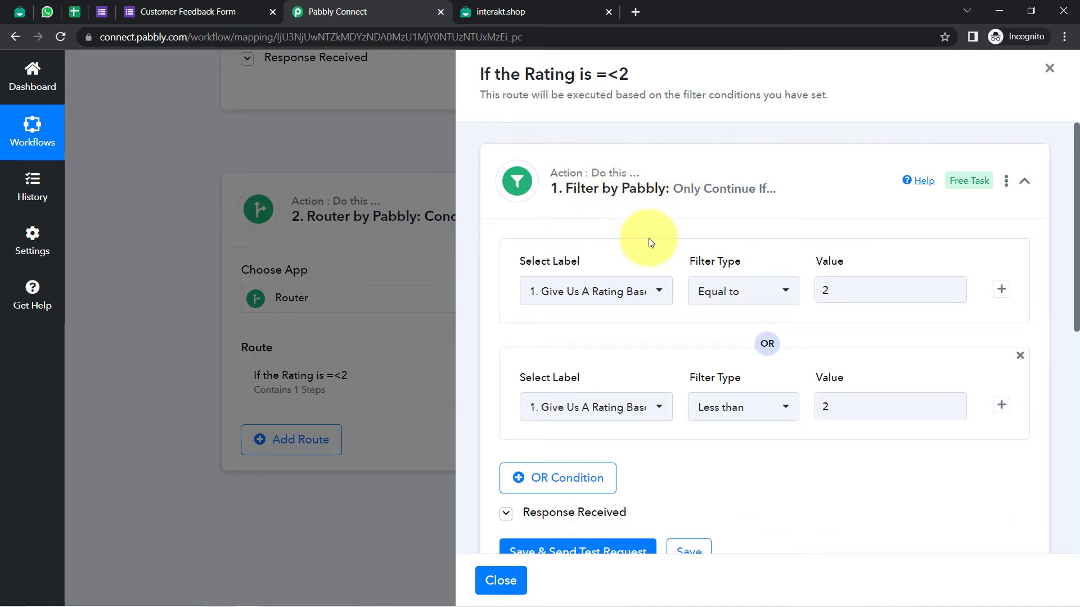
scroll(720, 398, down, 1)
scroll(719, 399, down, 5)
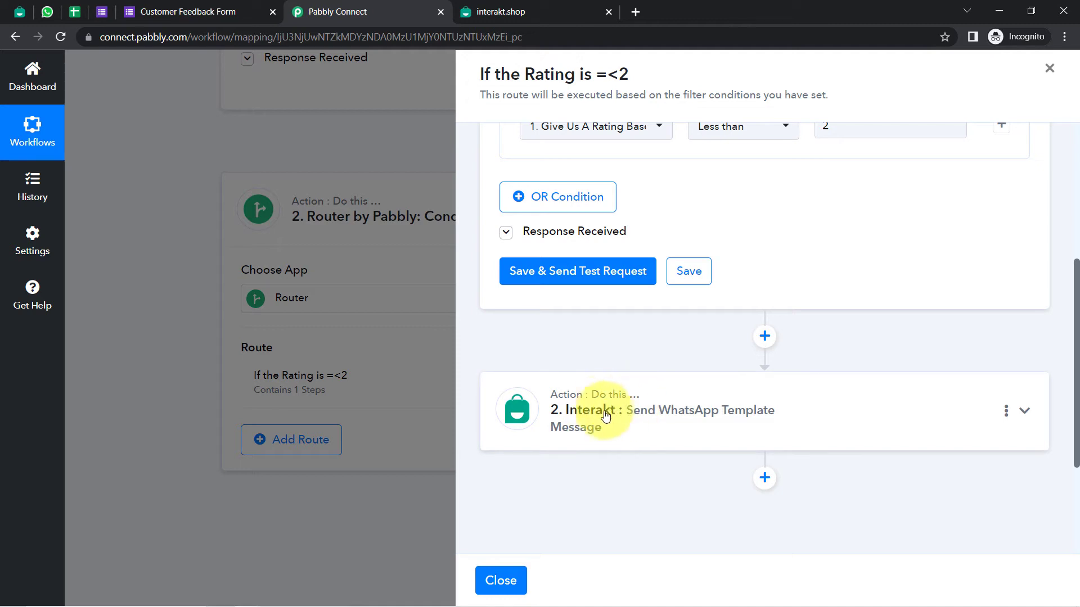
click(640, 408)
drag(1076, 234, 1077, 369)
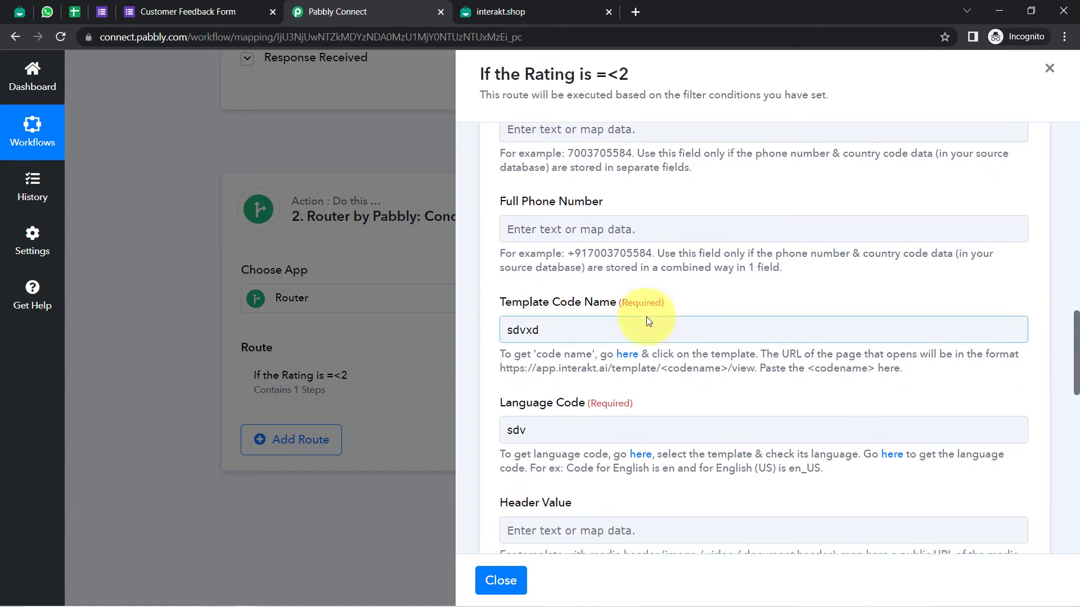
Map the Google Form's Phone Number response into the Full Phone Number field
click(551, 225)
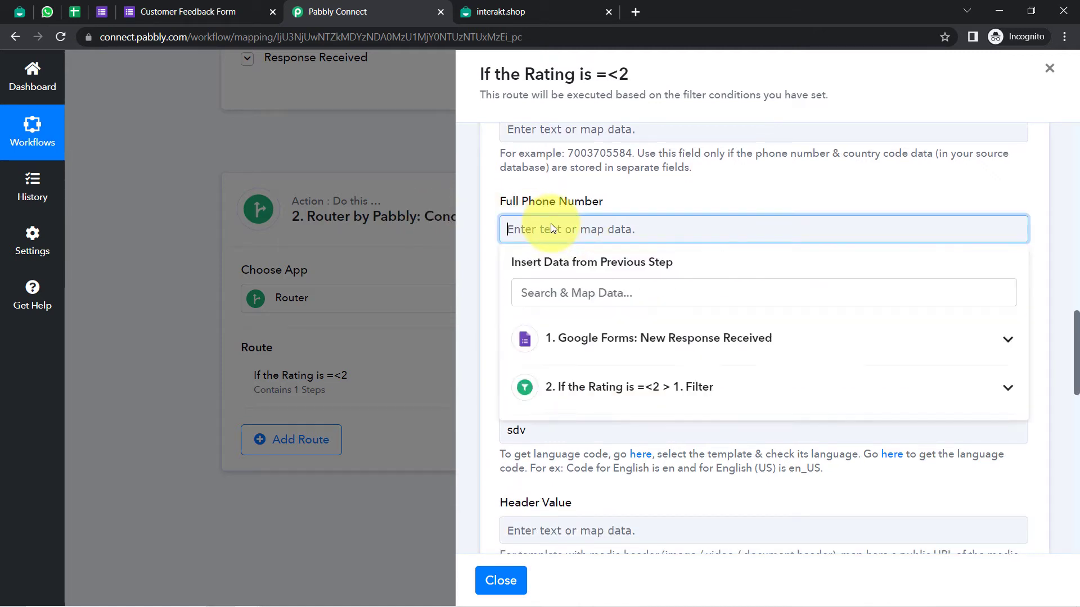
click(623, 339)
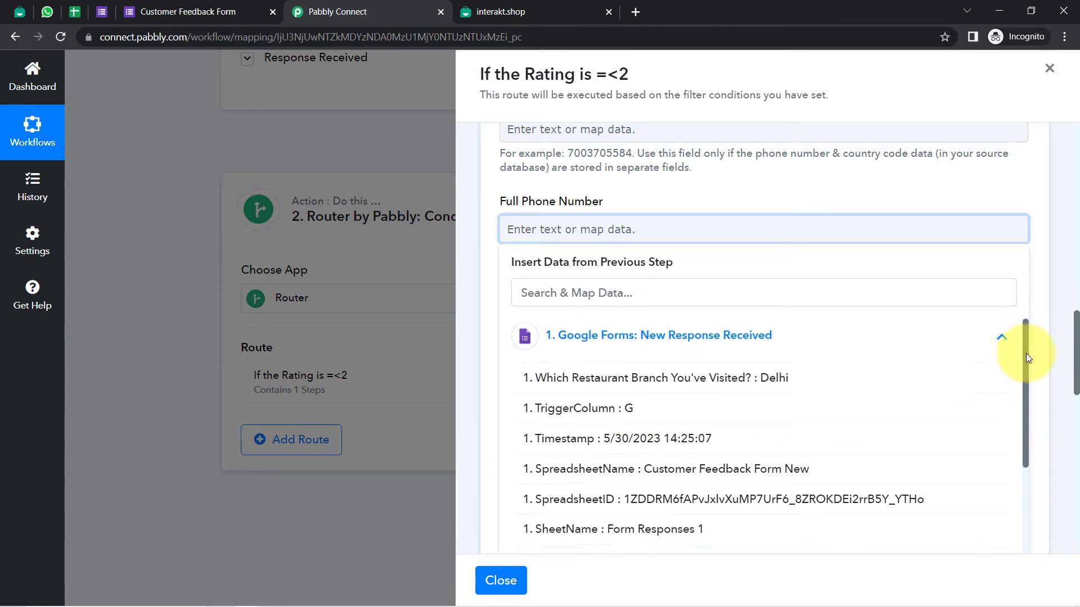
drag(1027, 358, 1041, 427)
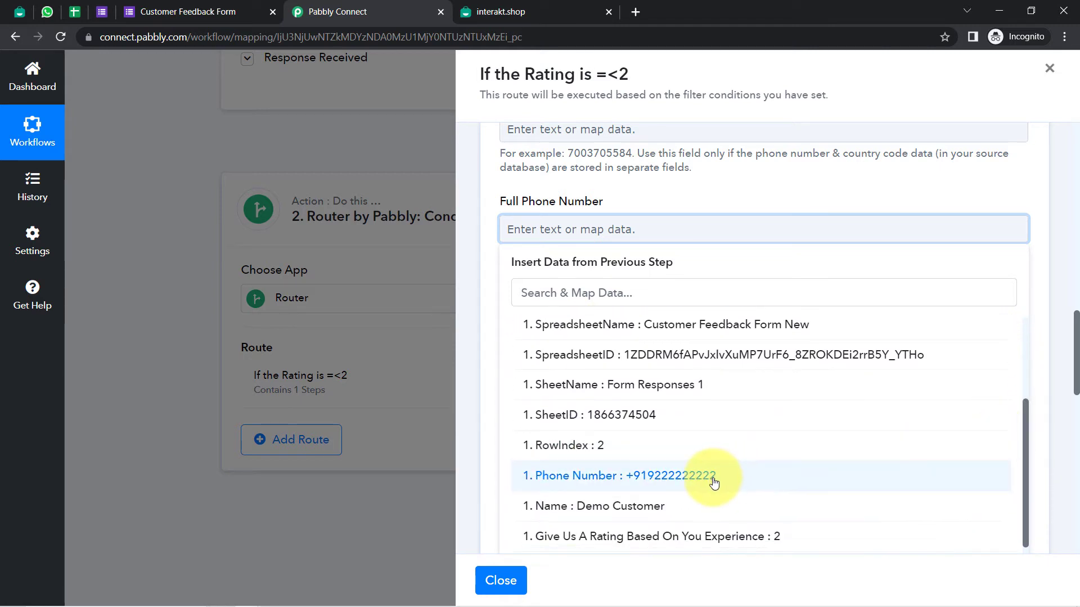
click(714, 482)
click(574, 201)
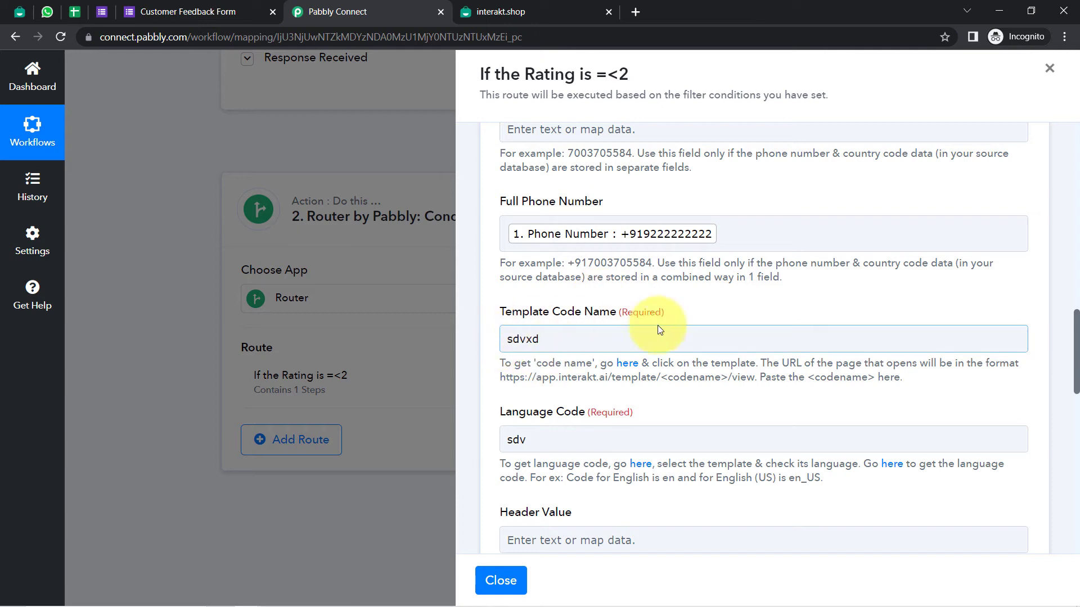
Clear the placeholder Template Code Name and Language Code, then view Interakt's WhatsApp templates
double_click(529, 339)
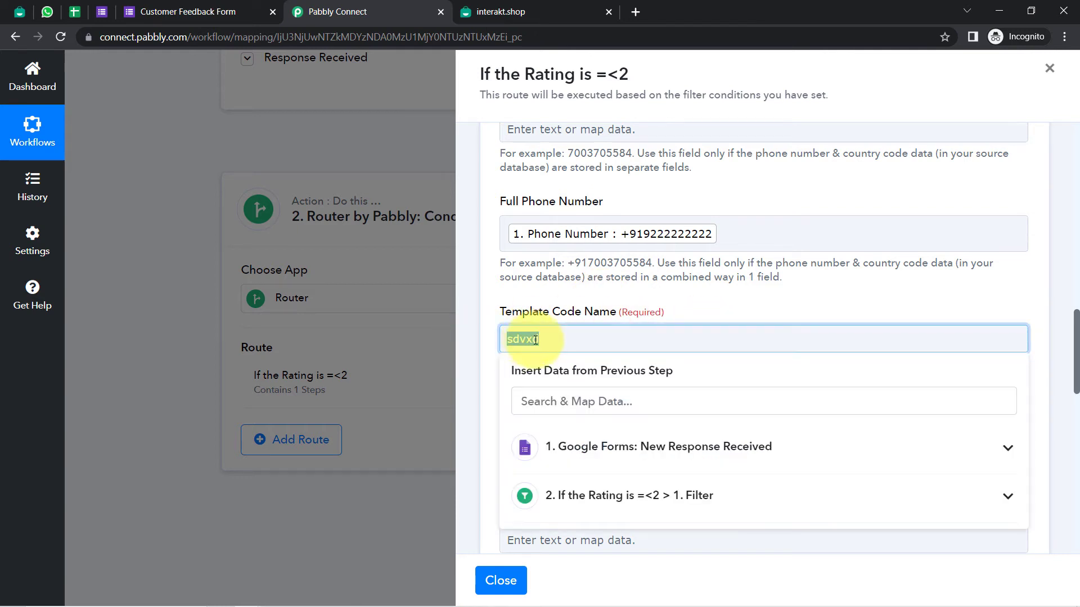
key(BackSpace)
drag(489, 308, 492, 314)
drag(541, 439, 502, 440)
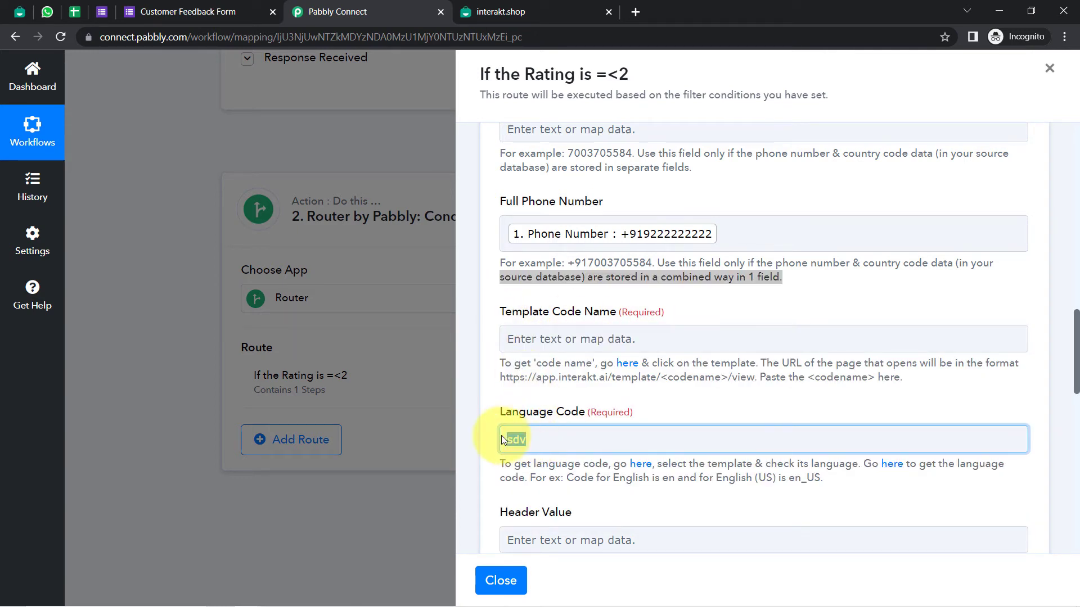
click(566, 366)
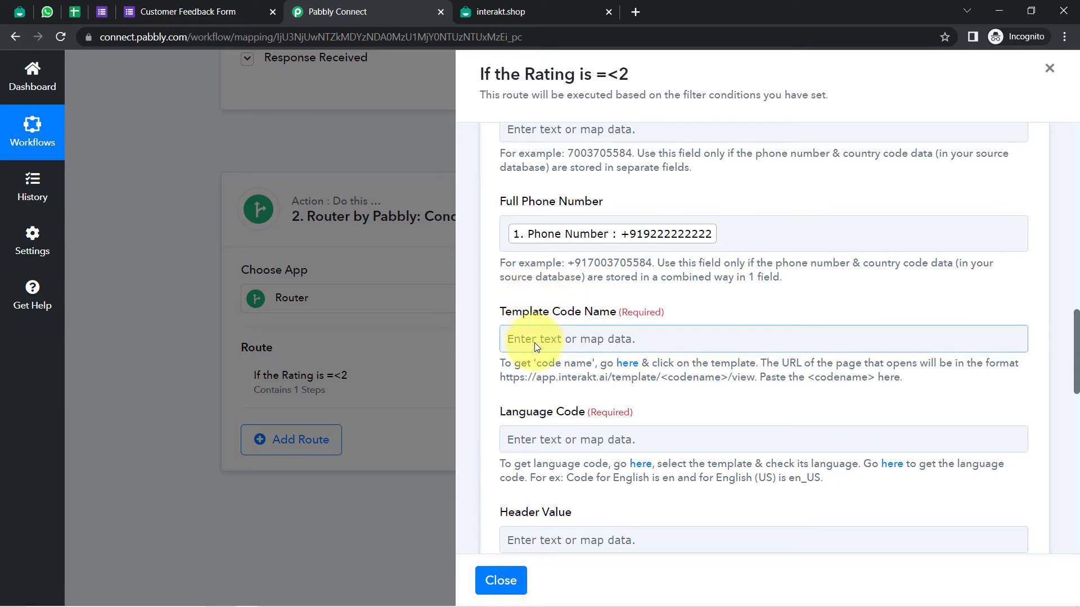
click(19, 11)
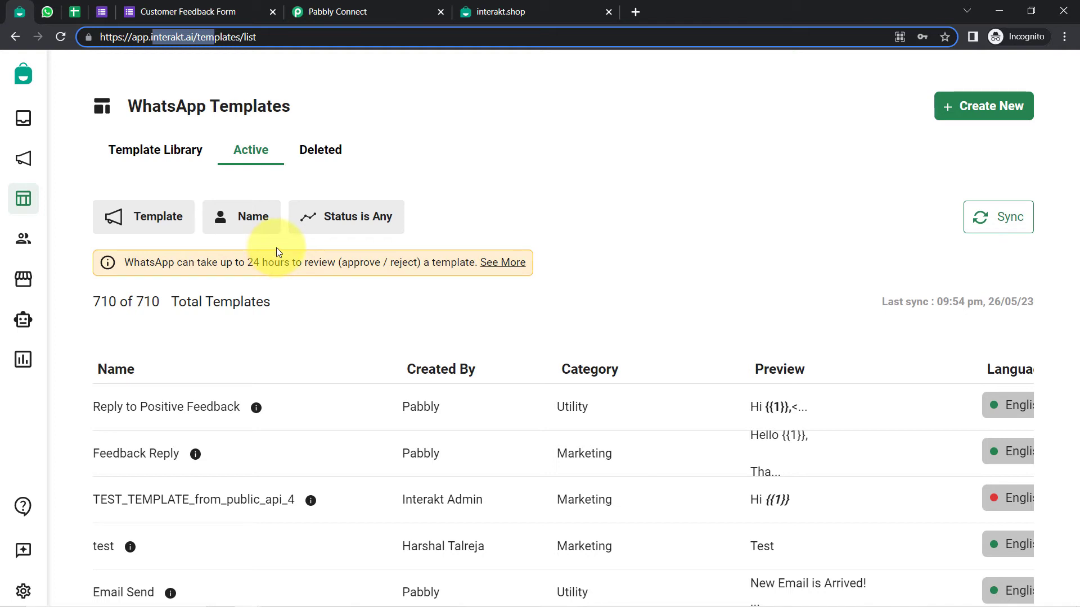
drag(162, 107, 273, 106)
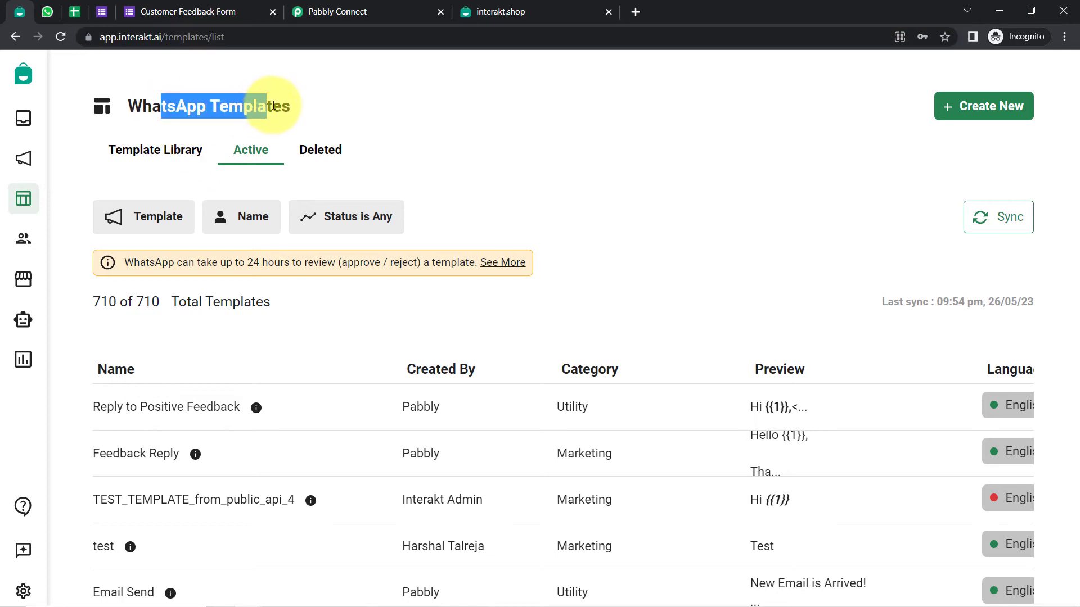
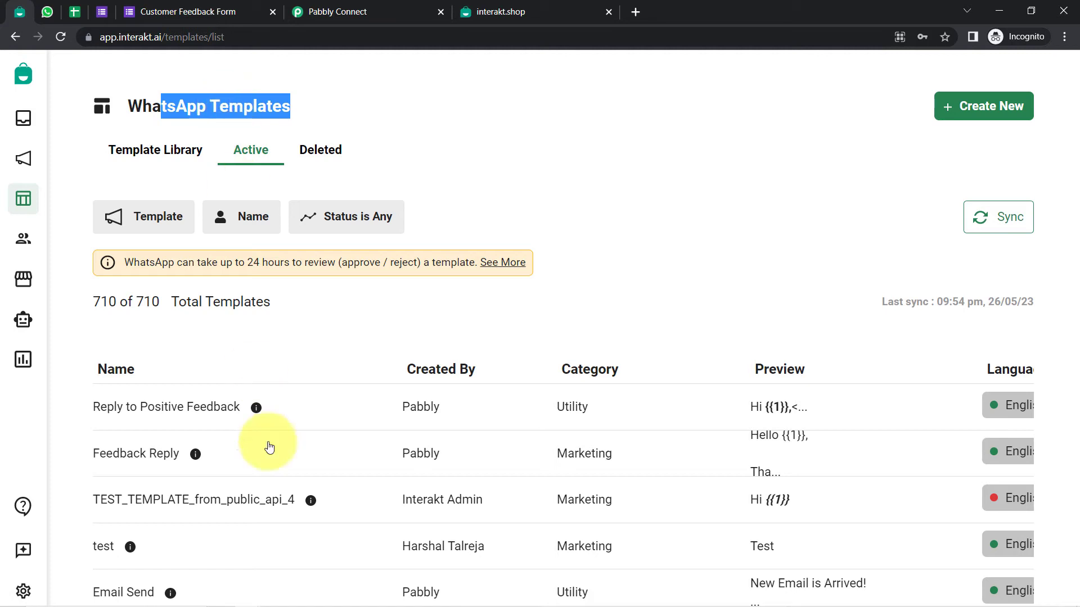
Browse the WhatsApp Templates list, checking the status filter without changing it
scroll(264, 445, down, 3)
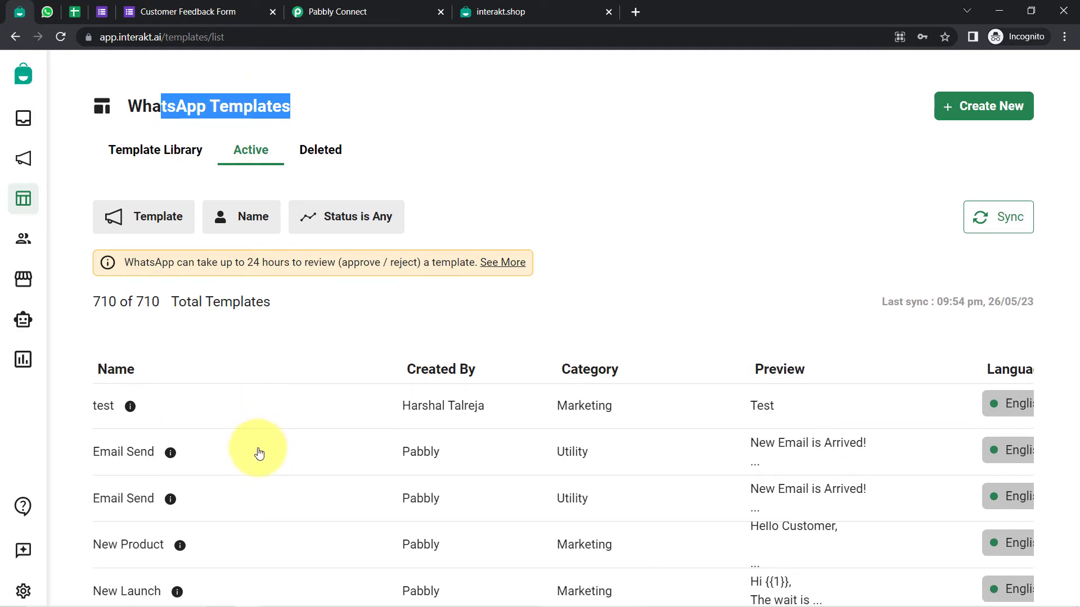
scroll(258, 450, up, 1)
scroll(262, 478, down, 1)
scroll(264, 483, up, 3)
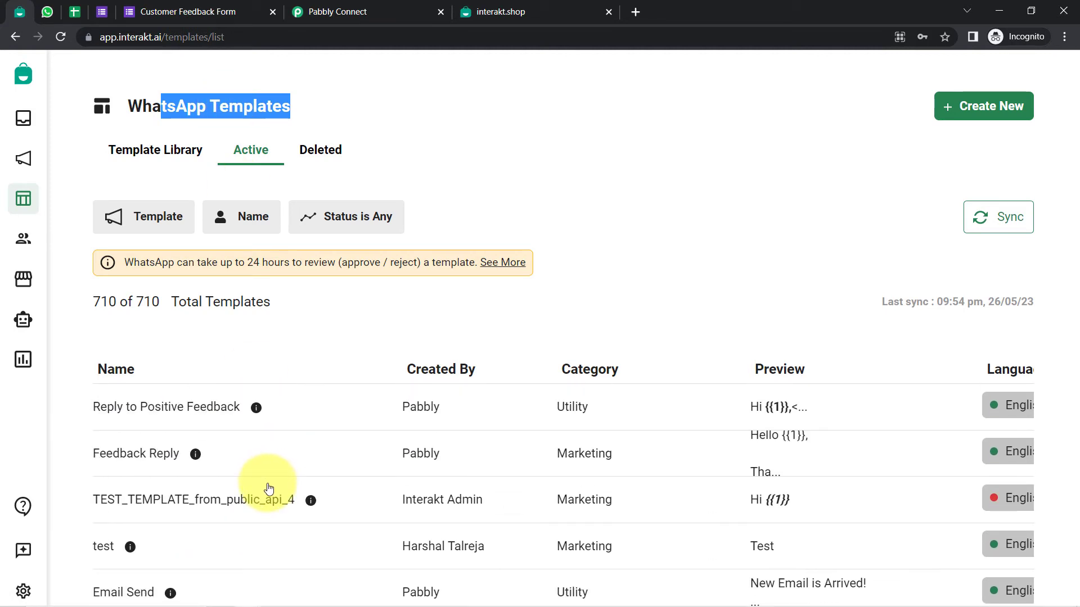
click(356, 214)
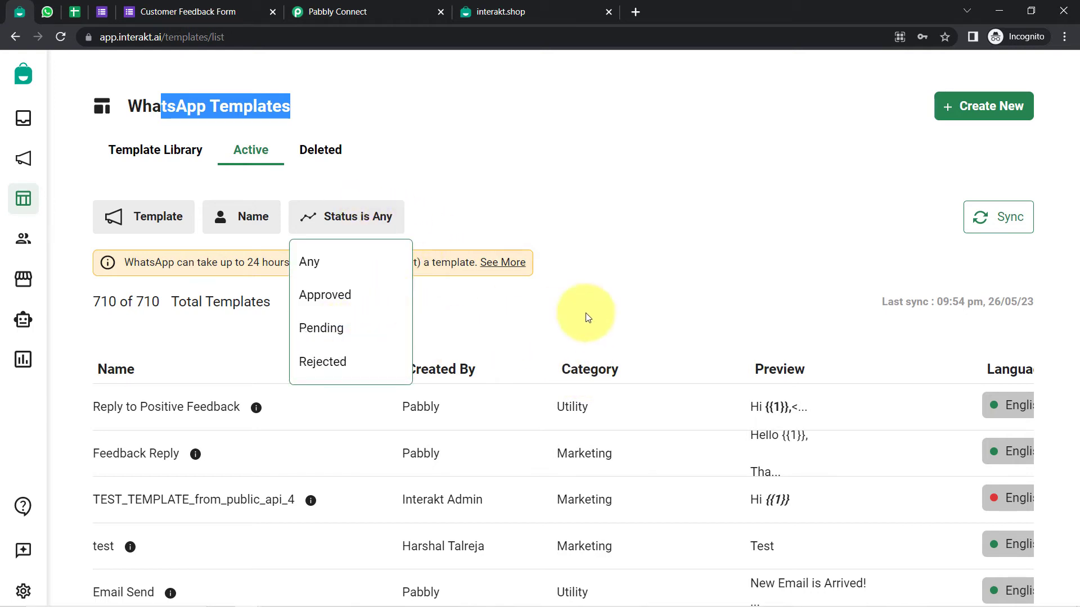
click(673, 289)
scroll(847, 268, down, 1)
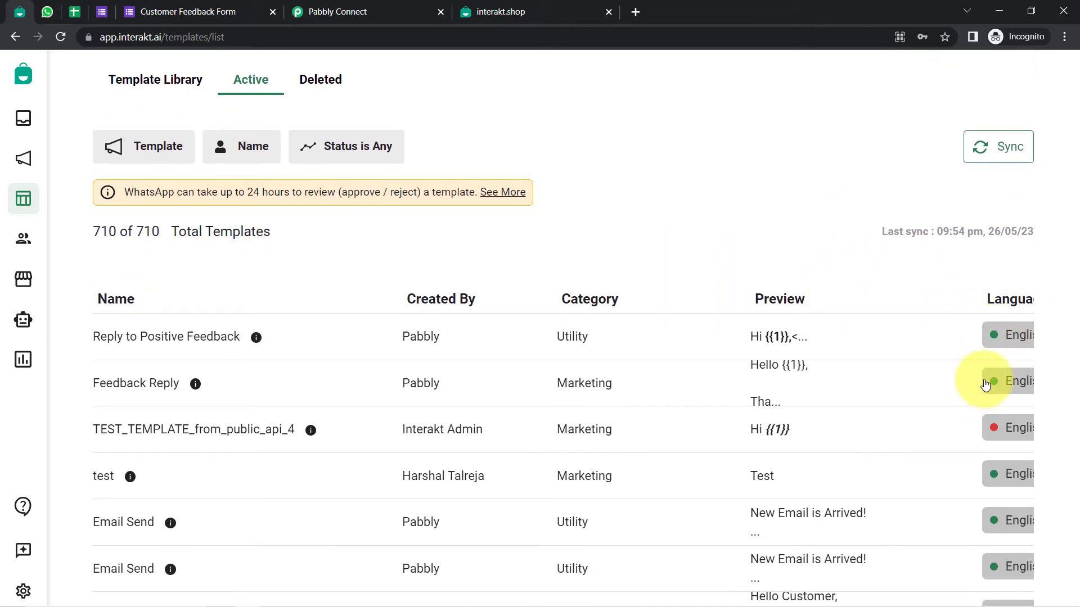
scroll(838, 219, down, 1)
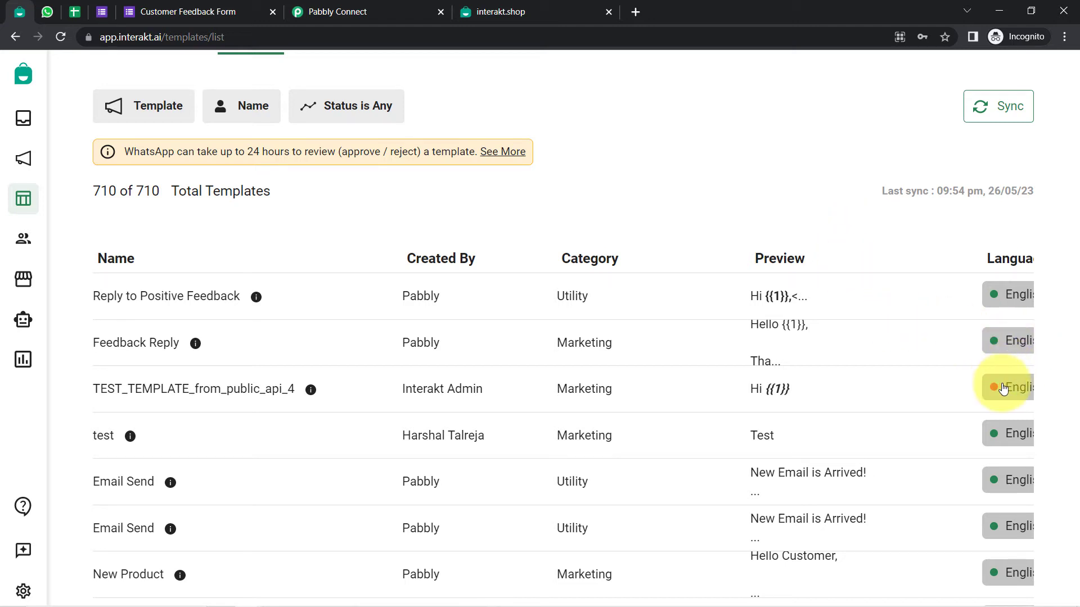
scroll(930, 450, up, 2)
scroll(900, 393, down, 4)
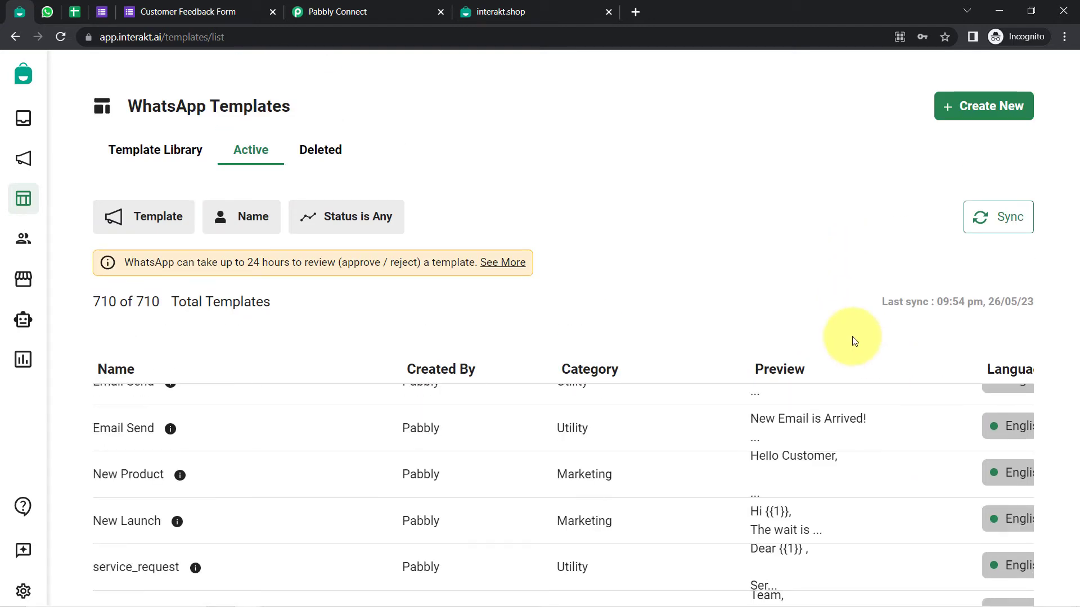
scroll(858, 413, down, 5)
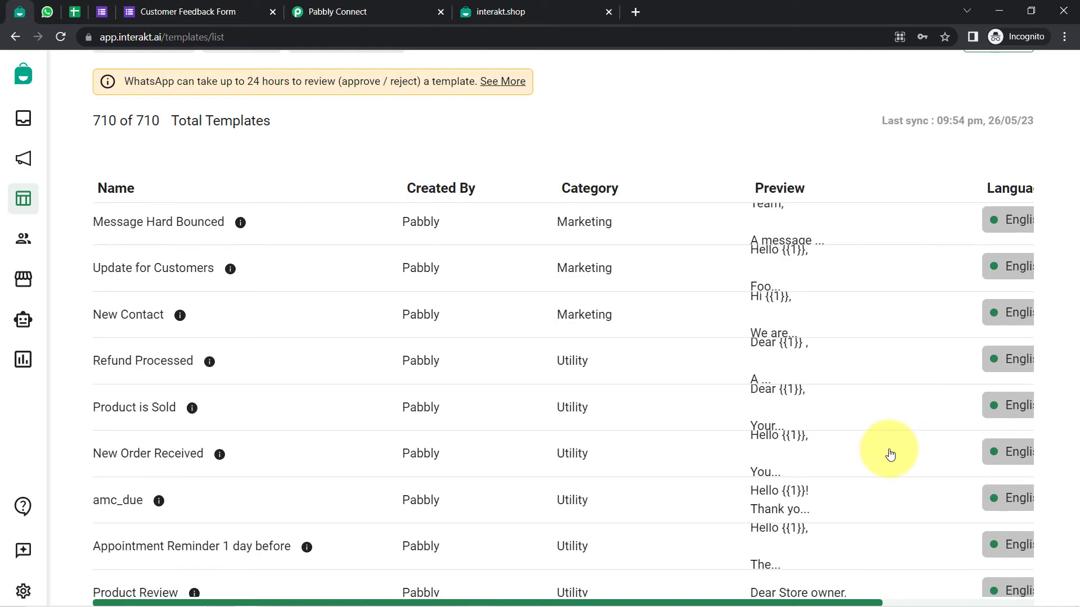
scroll(891, 444, down, 5)
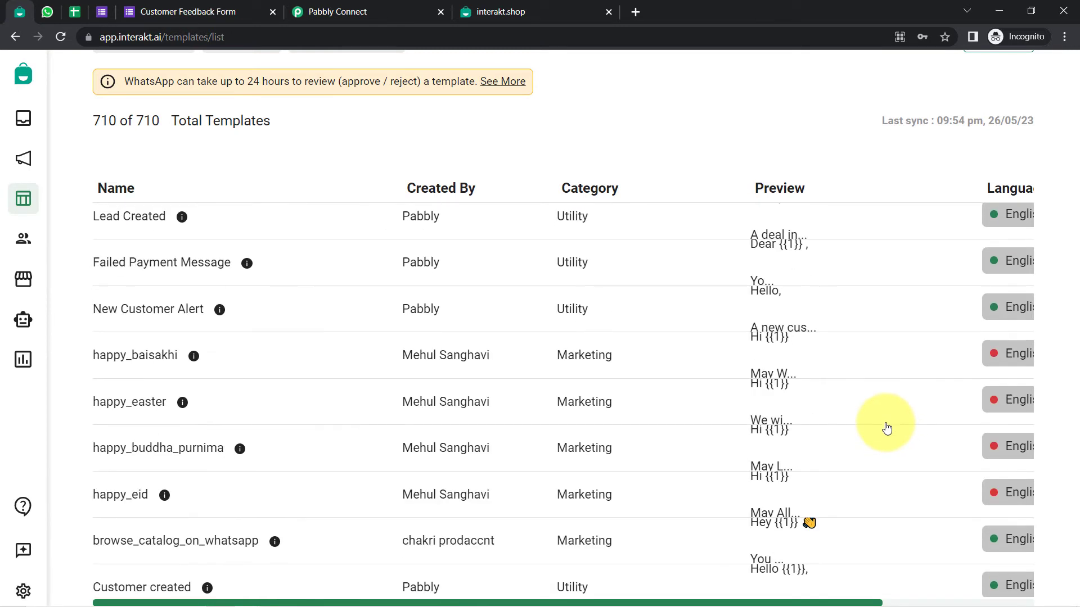
scroll(886, 428, up, 5)
scroll(885, 428, down, 1)
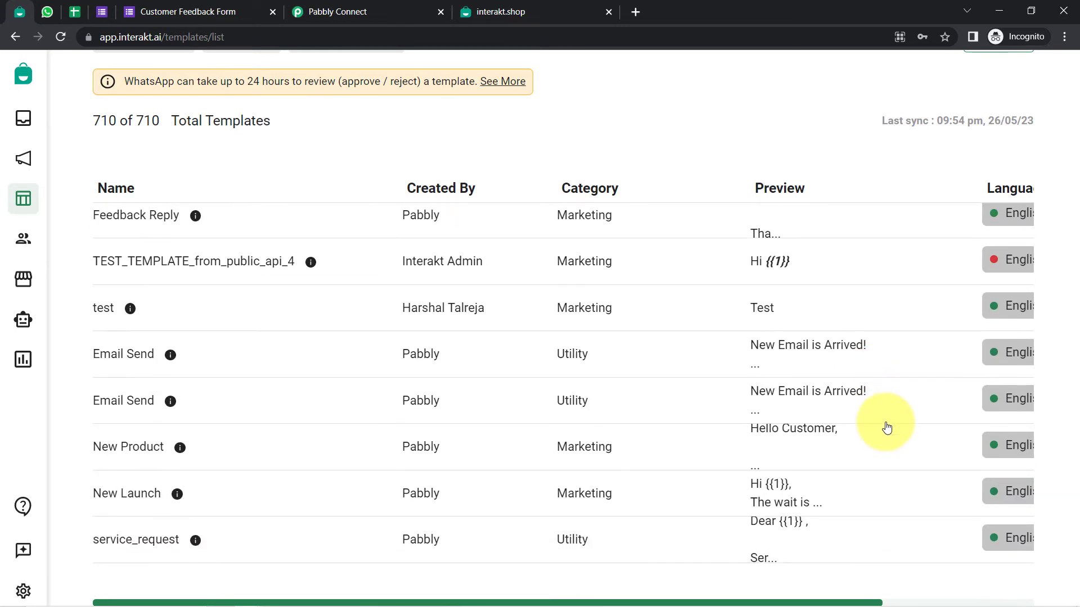
scroll(337, 328, up, 1)
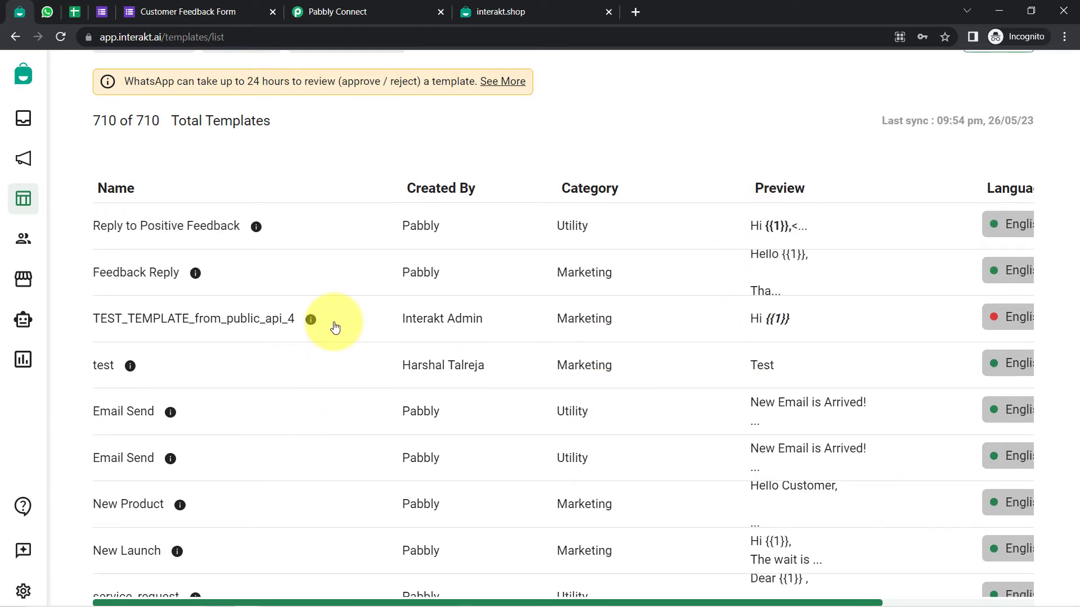
scroll(333, 325, up, 3)
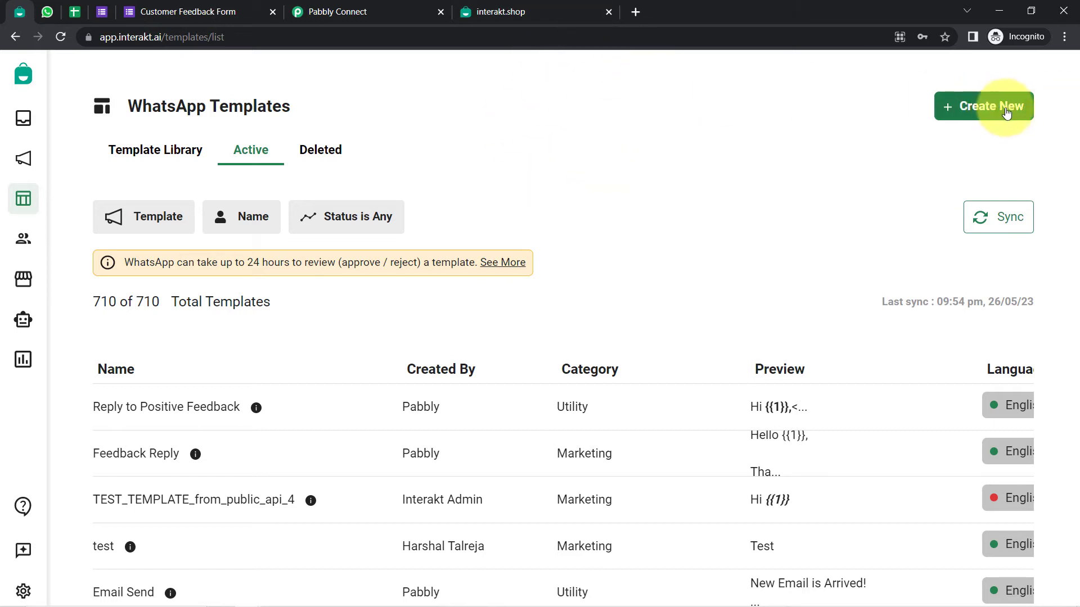
Discard a started new template and open the existing Feedback Reply template instead
click(978, 120)
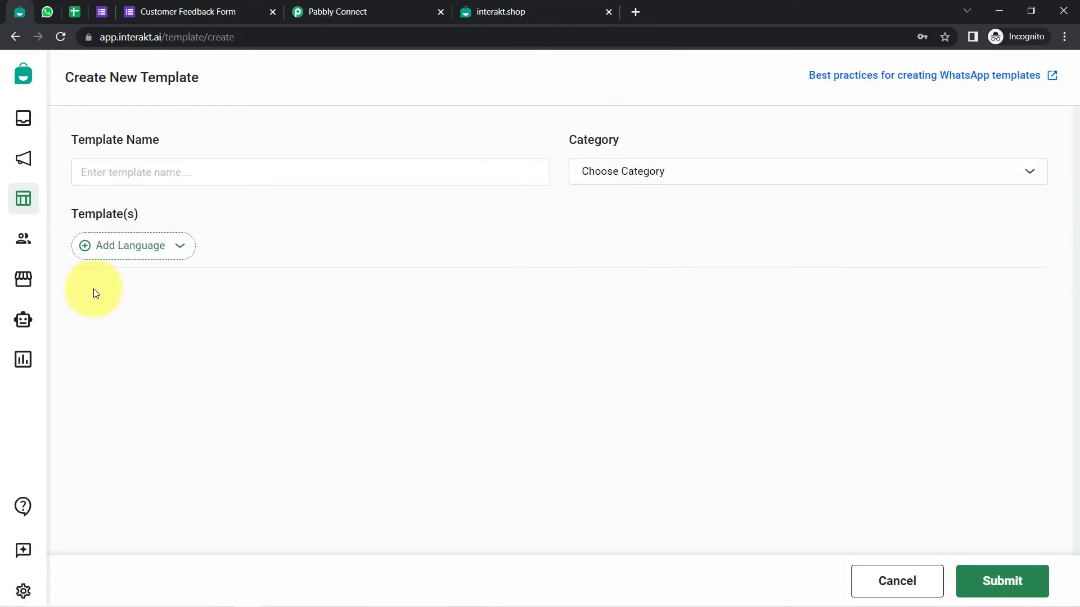
click(176, 175)
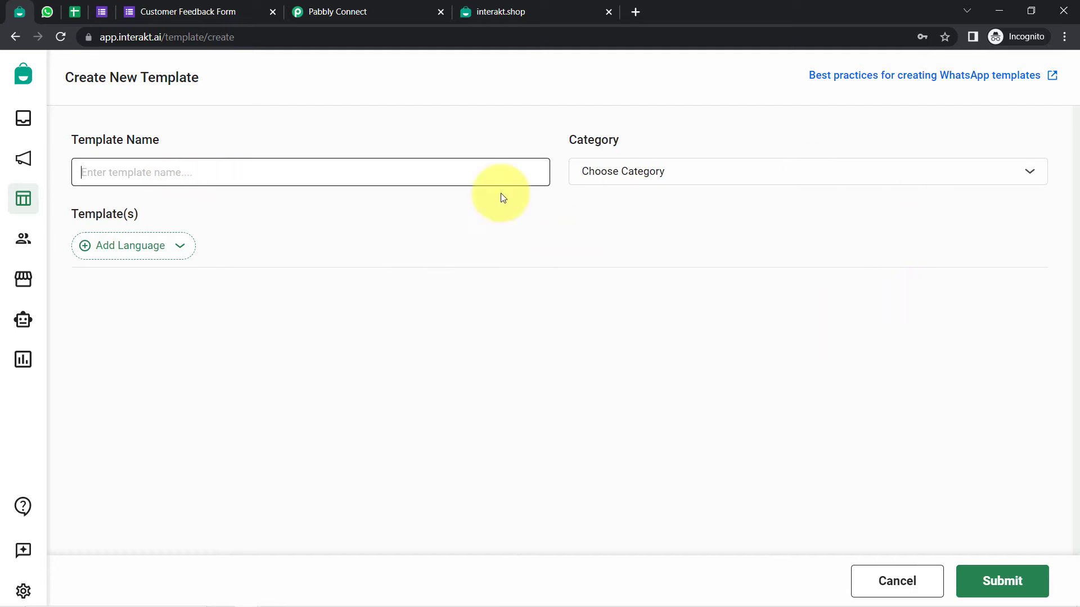
click(898, 579)
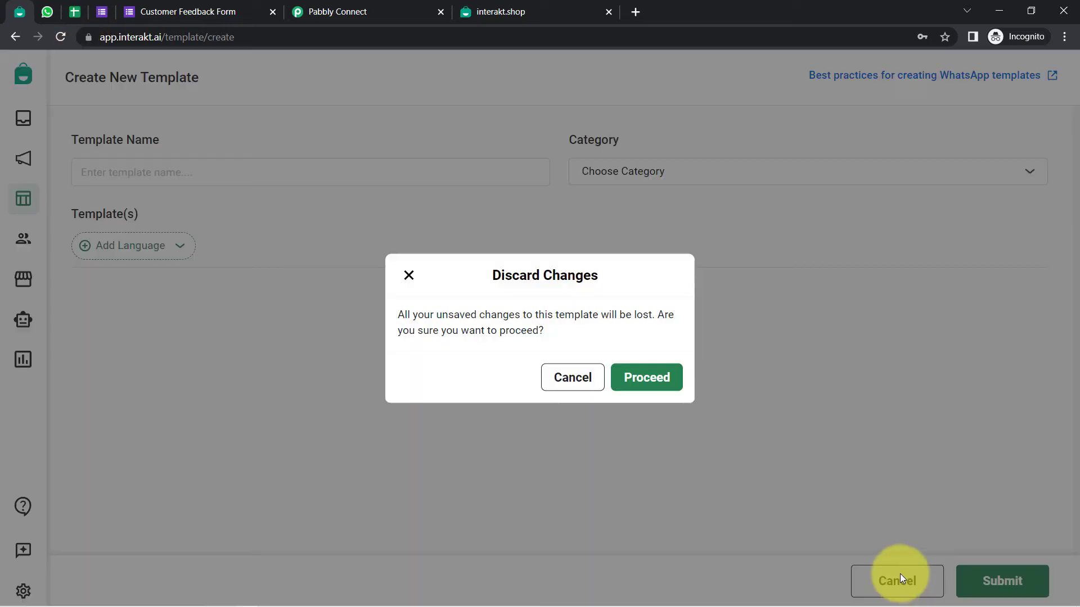
click(640, 377)
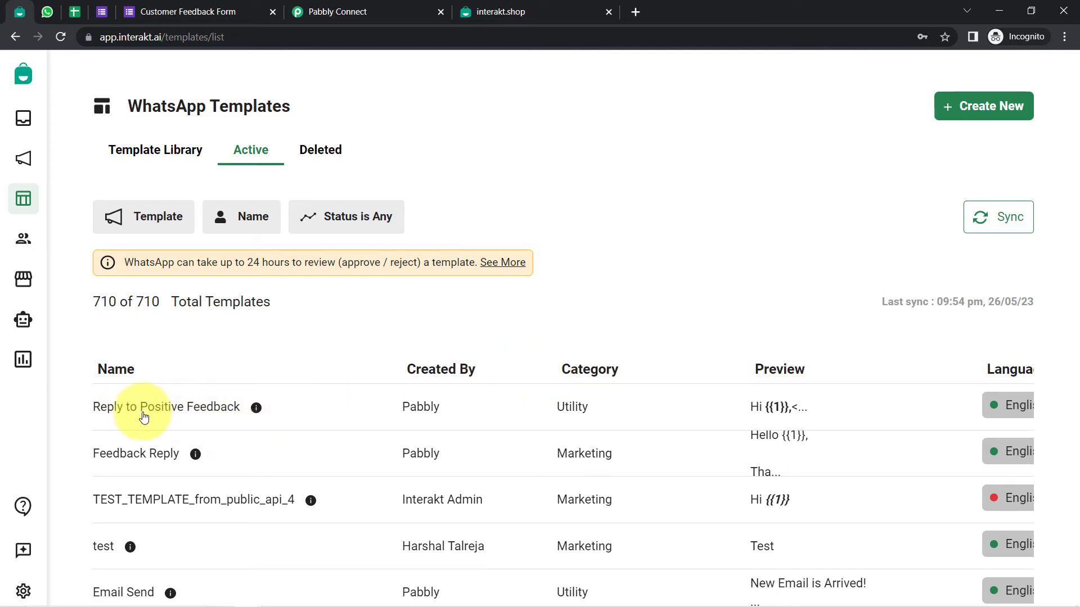
click(153, 458)
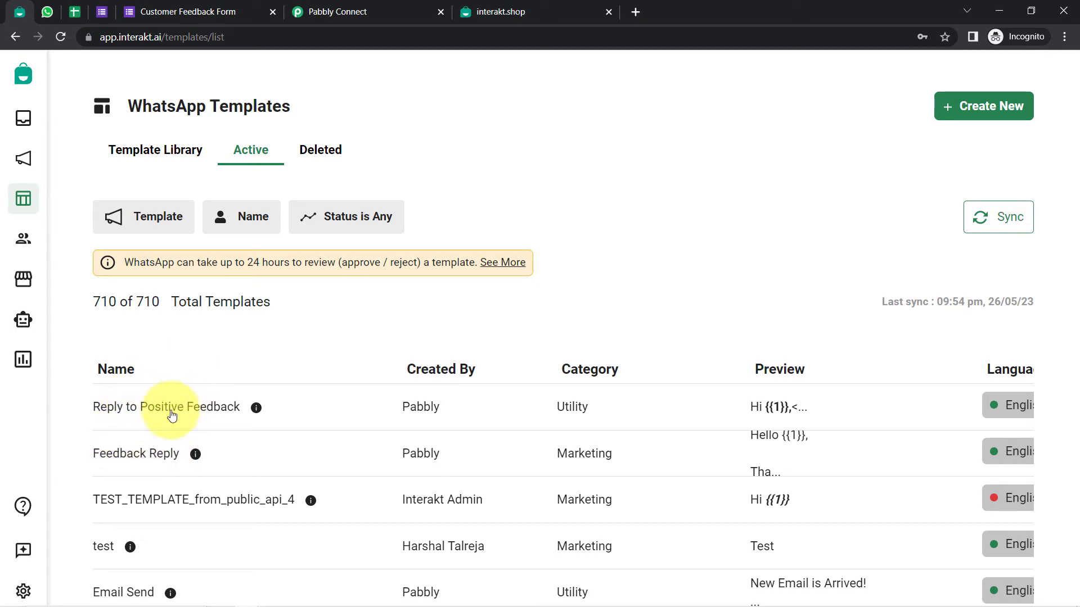
click(136, 454)
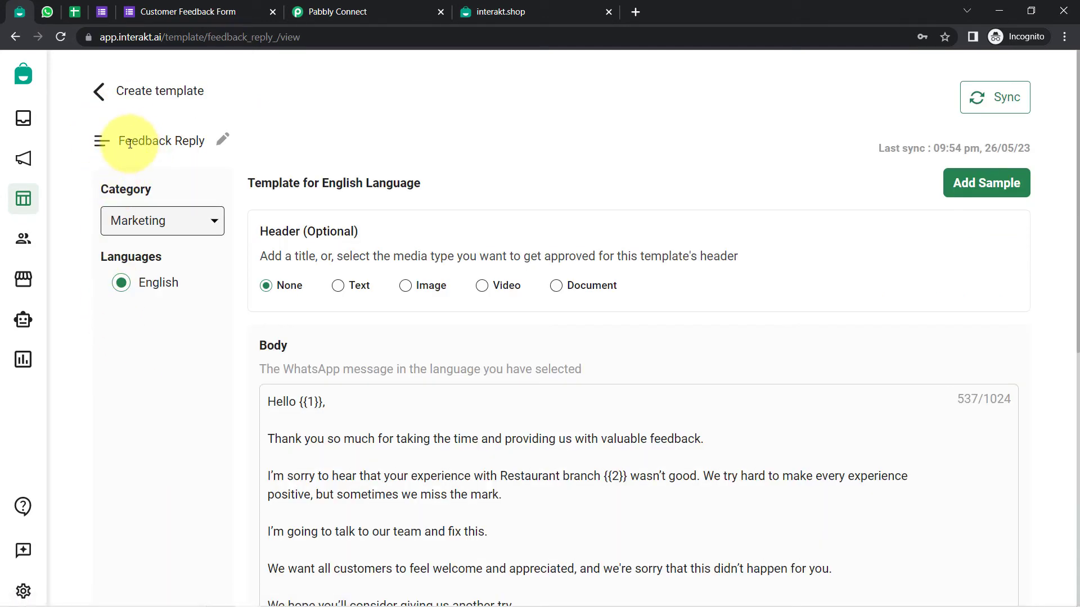
drag(131, 144, 201, 143)
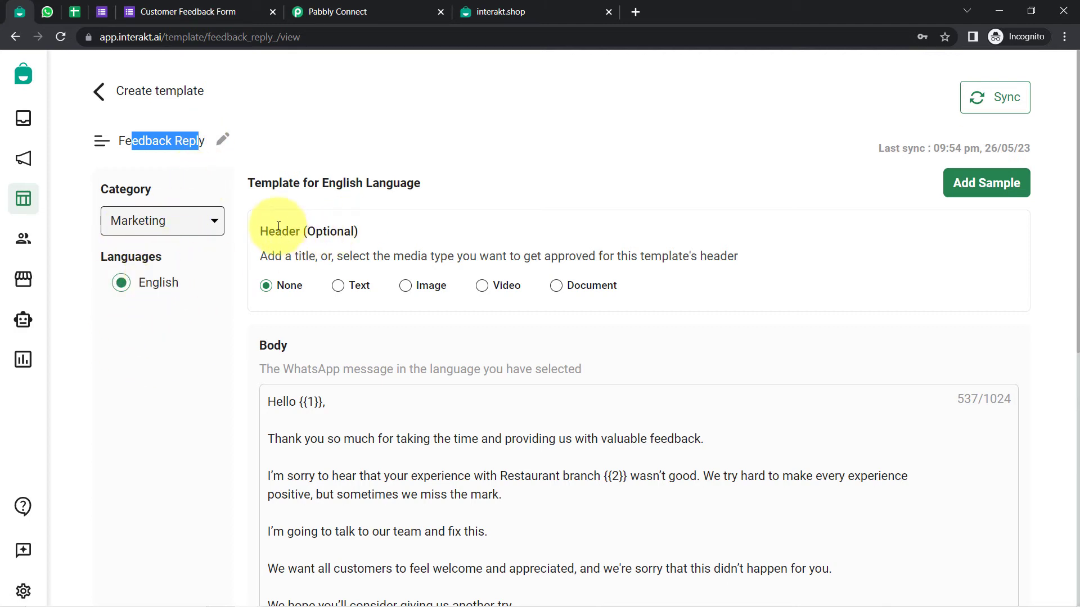
drag(275, 231, 372, 225)
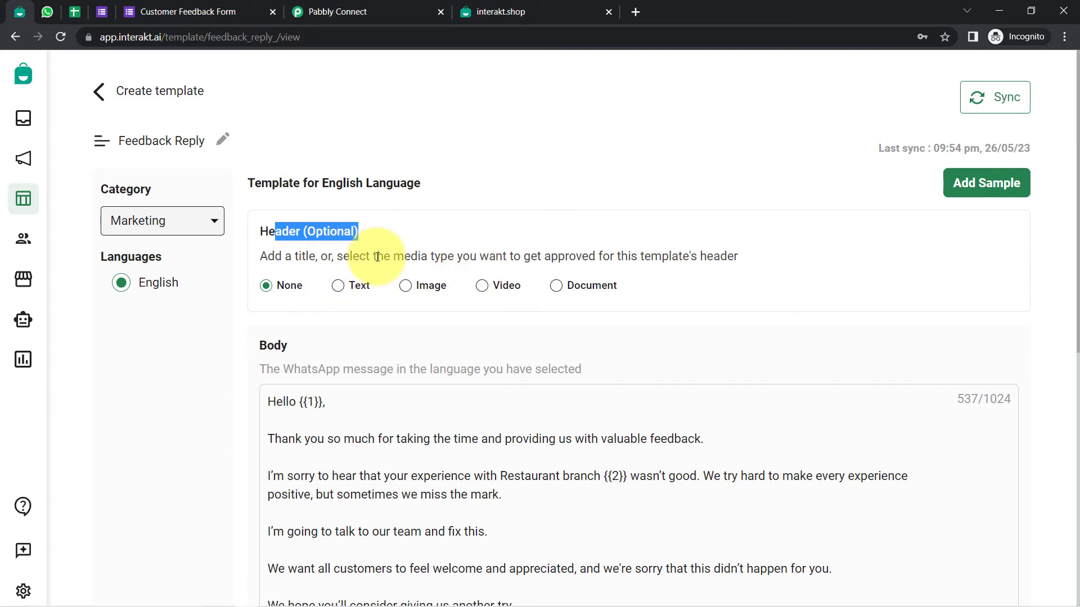
scroll(1077, 253, down, 2)
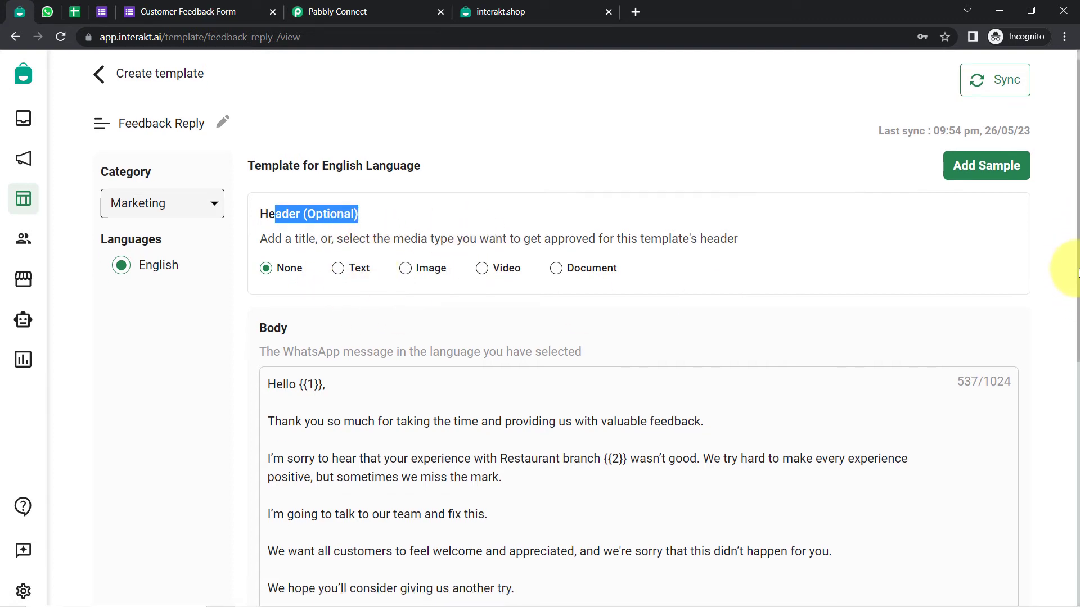
drag(297, 298, 375, 595)
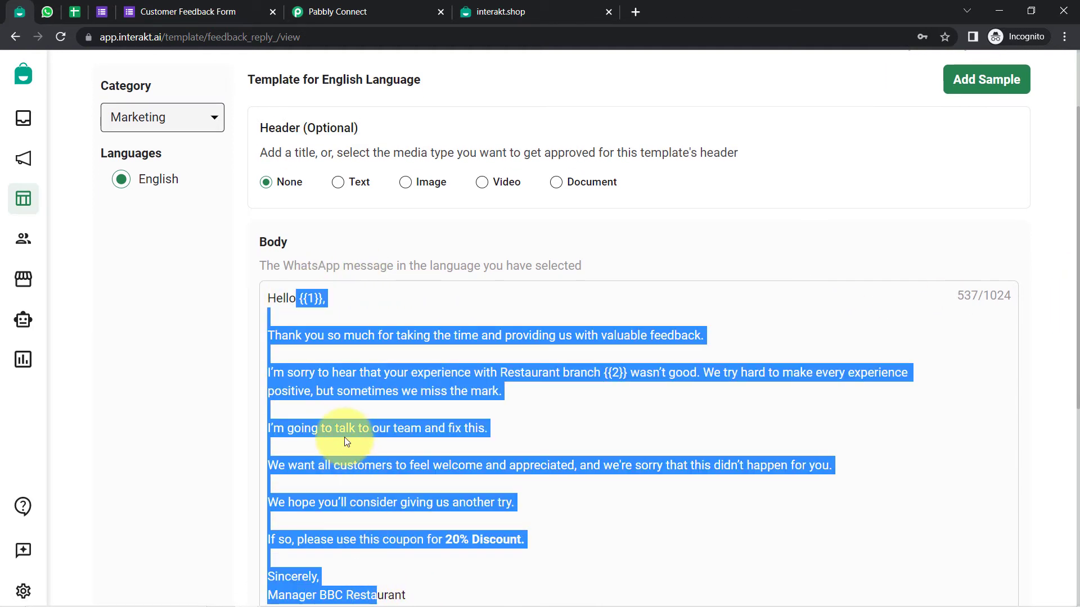
click(346, 442)
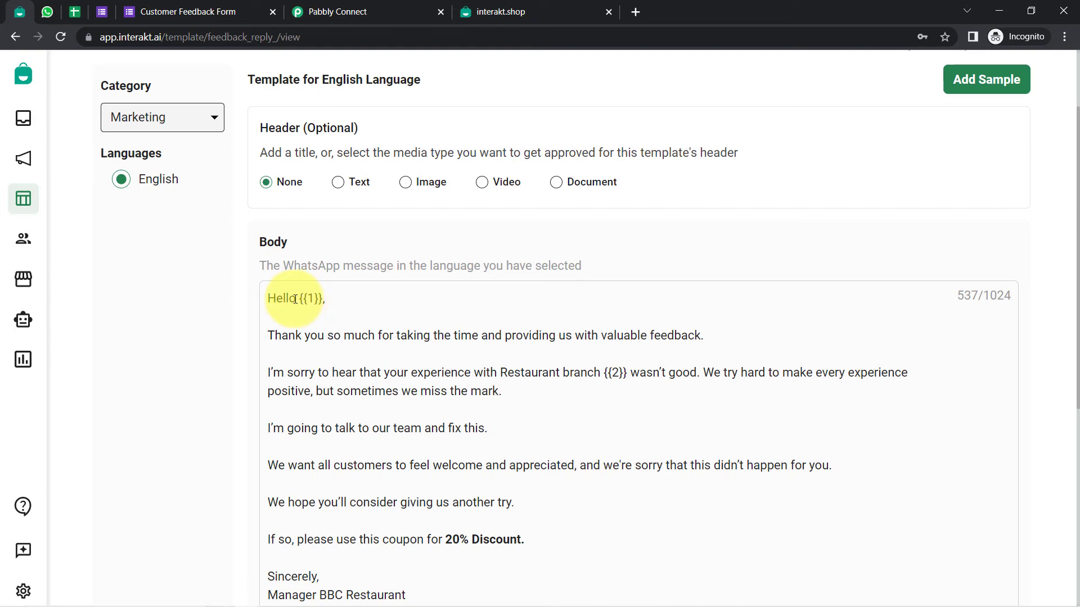
drag(295, 299, 326, 299)
scroll(434, 335, down, 3)
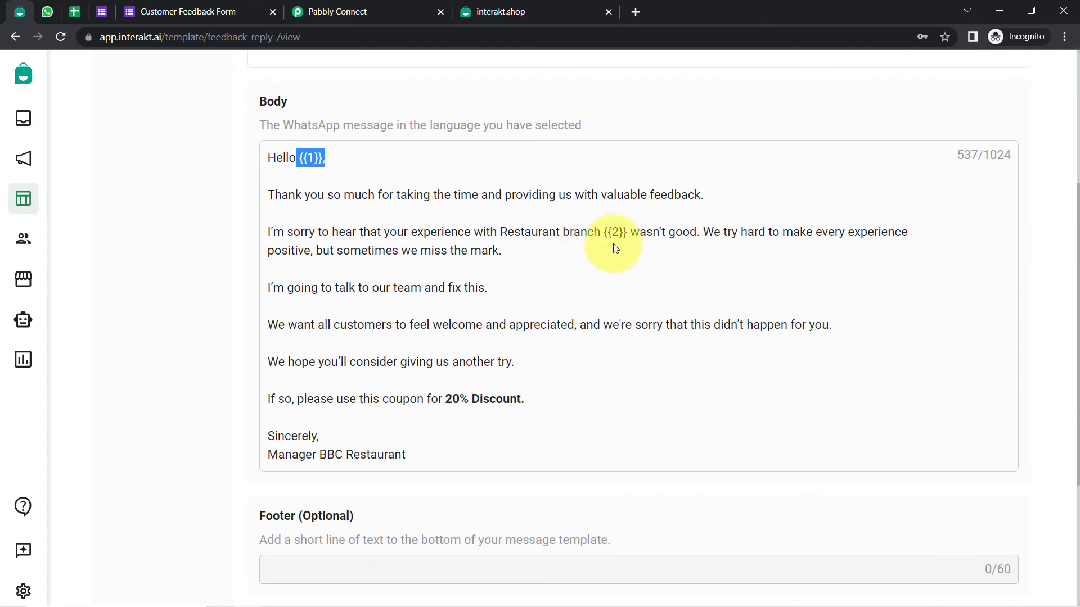
drag(601, 233, 630, 233)
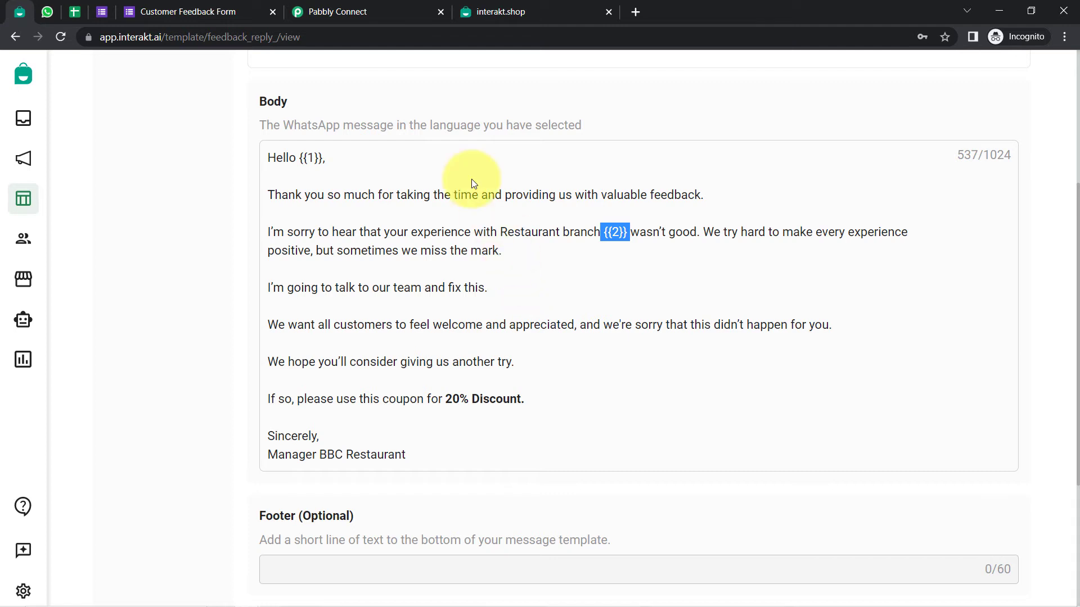
drag(297, 158, 328, 160)
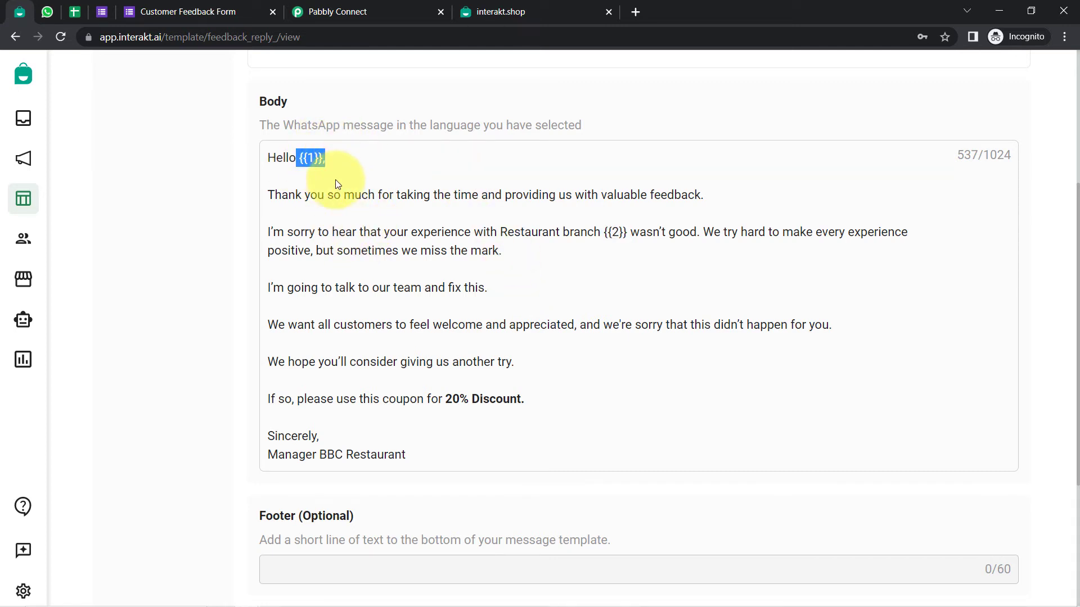
click(335, 180)
click(294, 145)
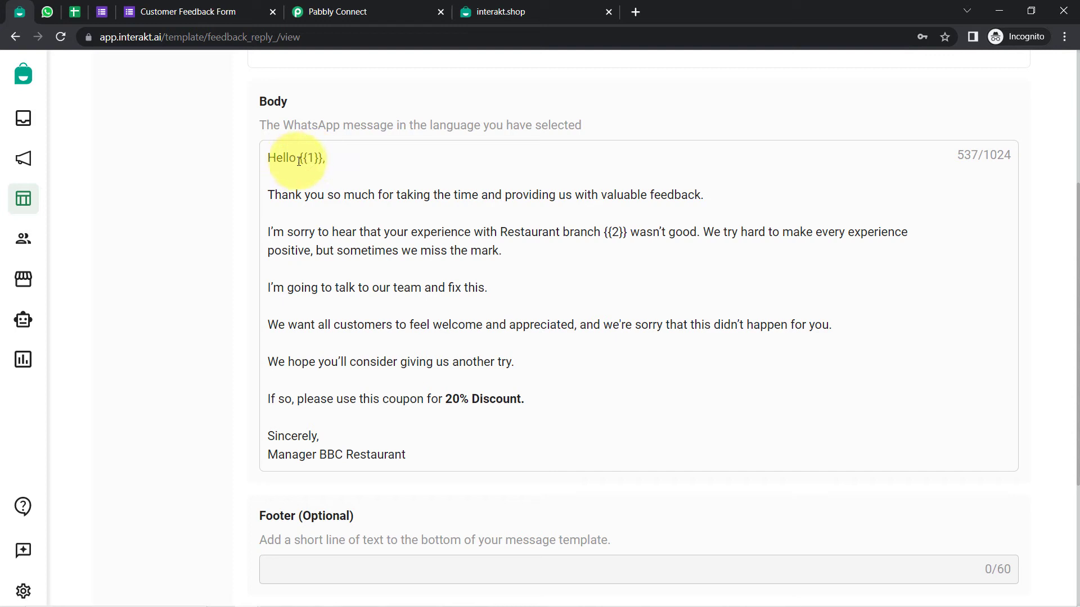
drag(299, 158, 349, 163)
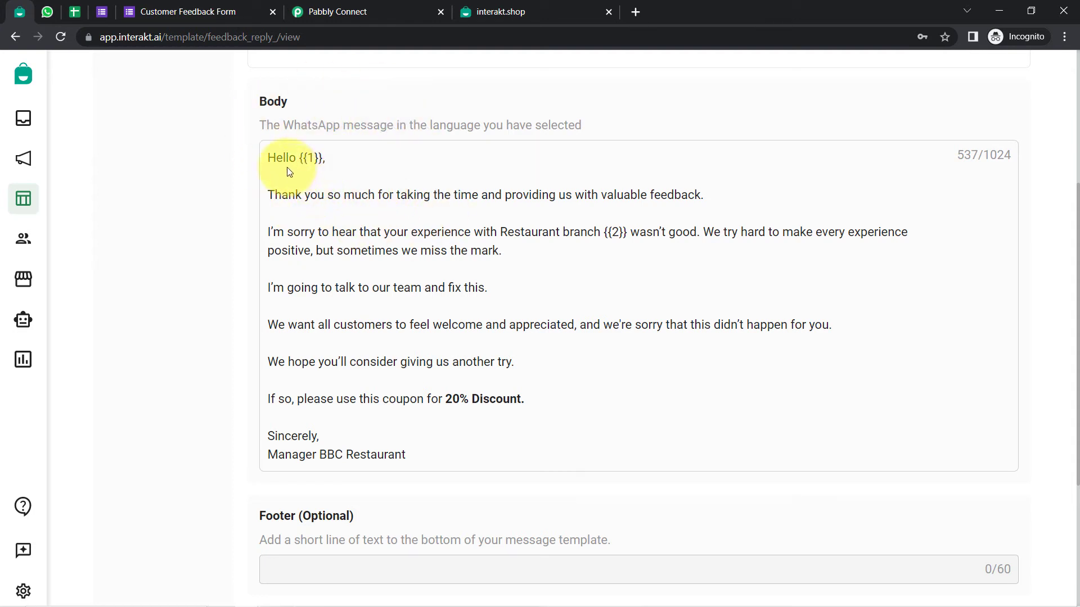
drag(277, 162, 417, 470)
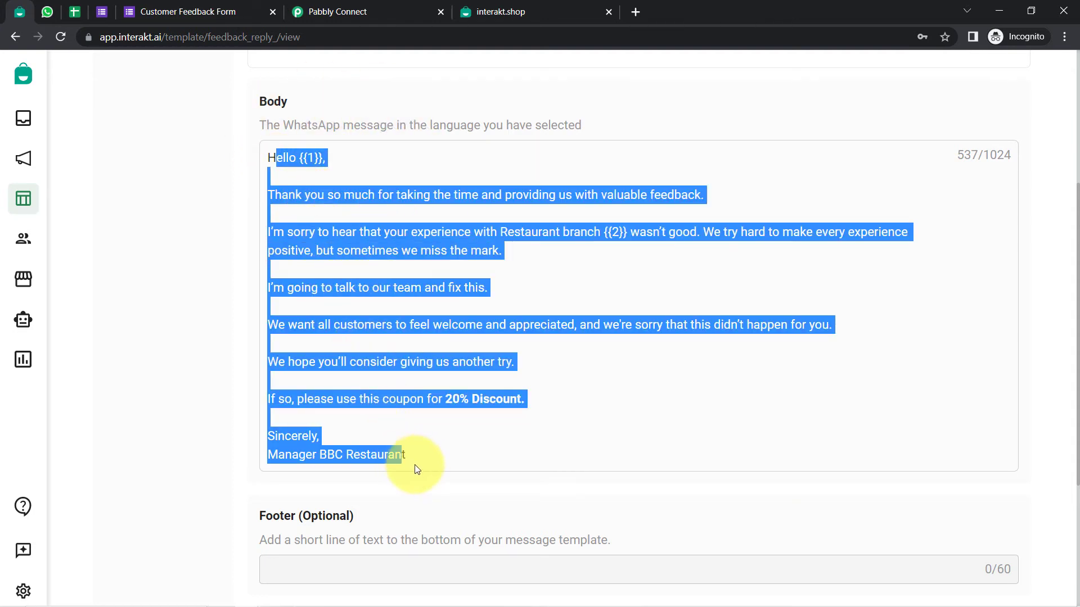
click(337, 290)
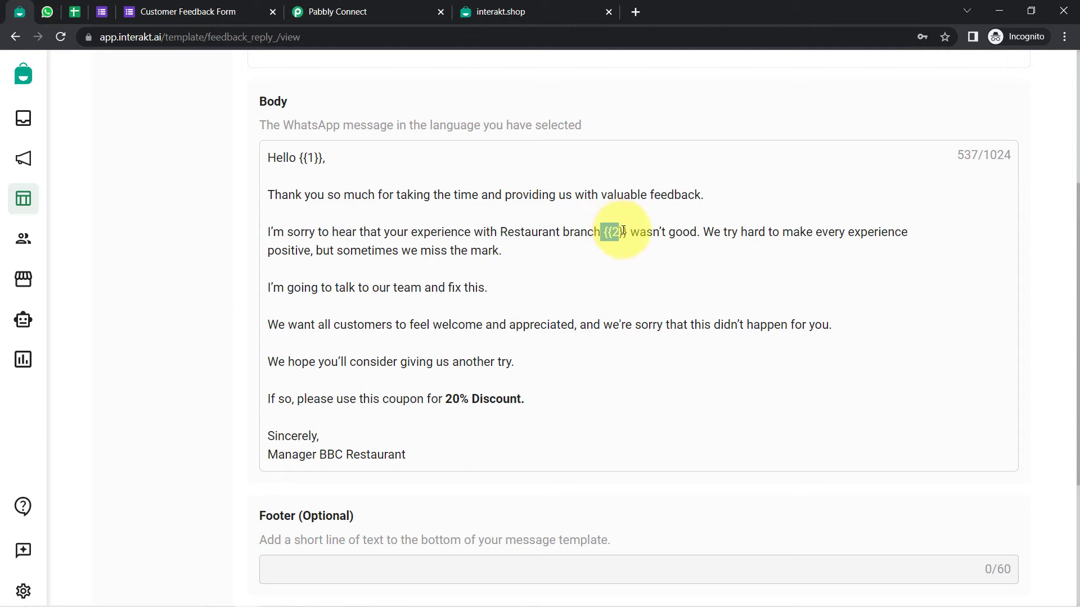
drag(626, 232, 628, 232)
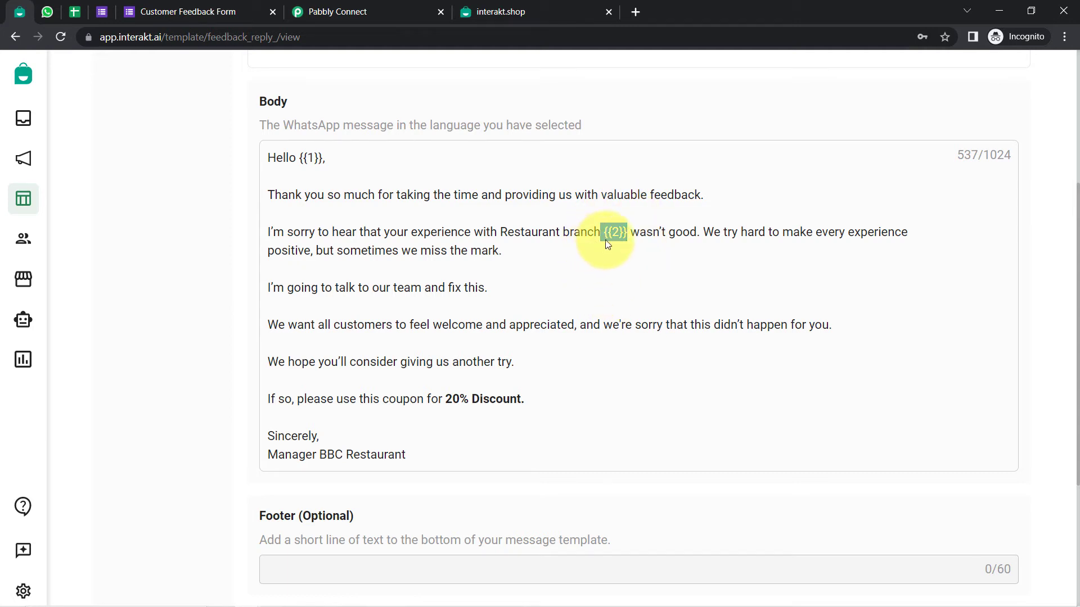
drag(600, 237, 620, 237)
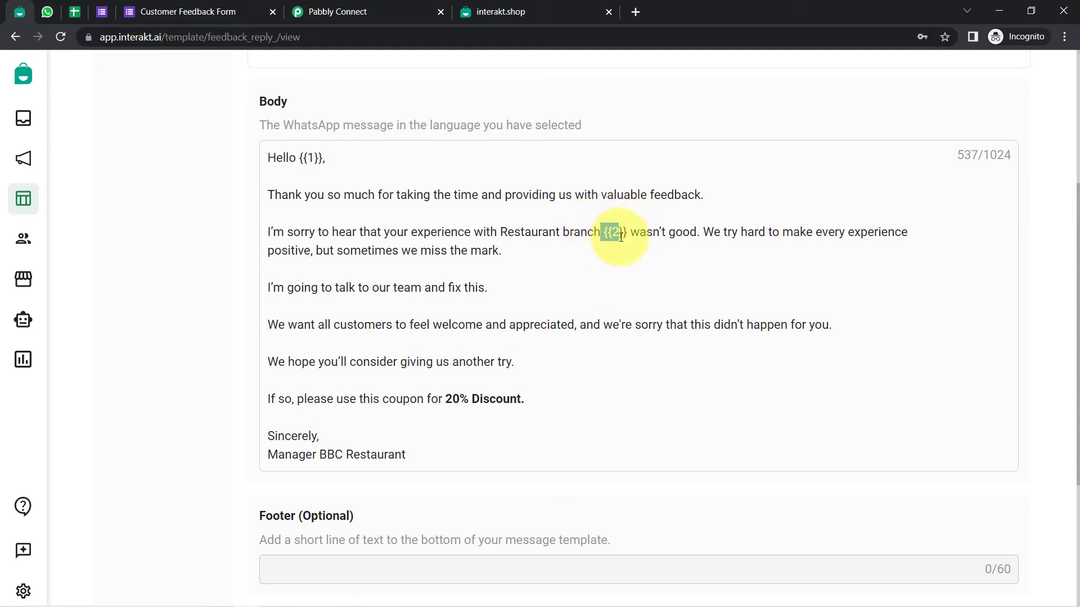
click(504, 274)
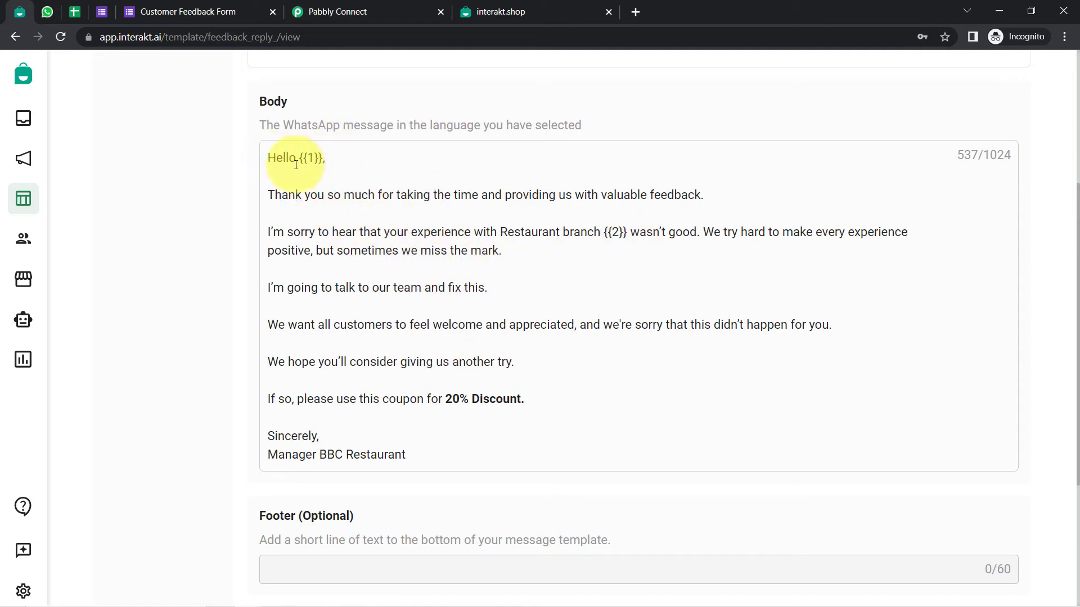
drag(302, 195, 675, 194)
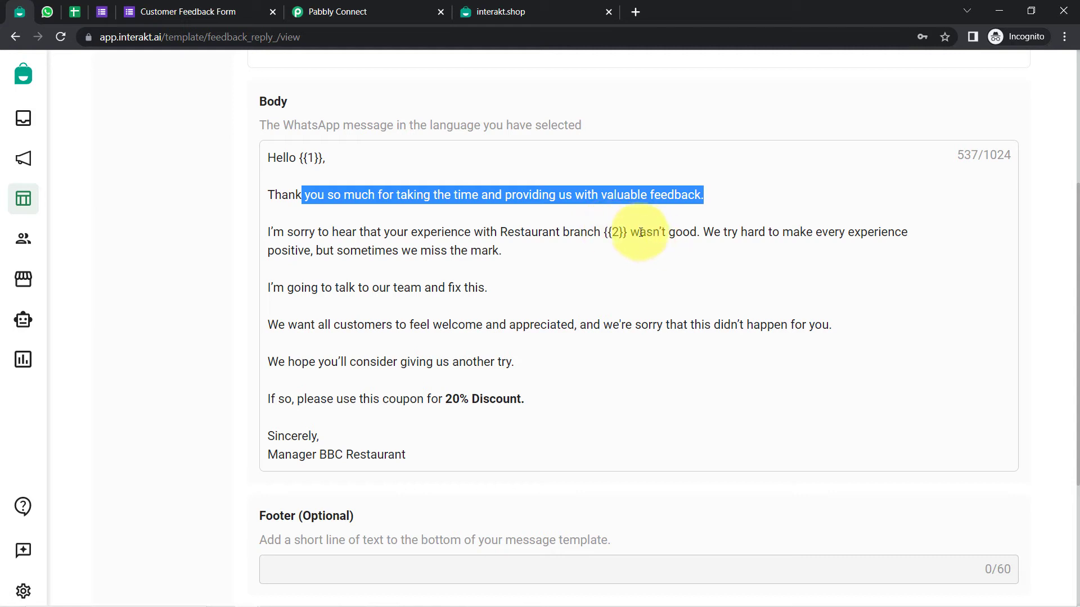
drag(732, 232, 520, 255)
drag(396, 398, 519, 400)
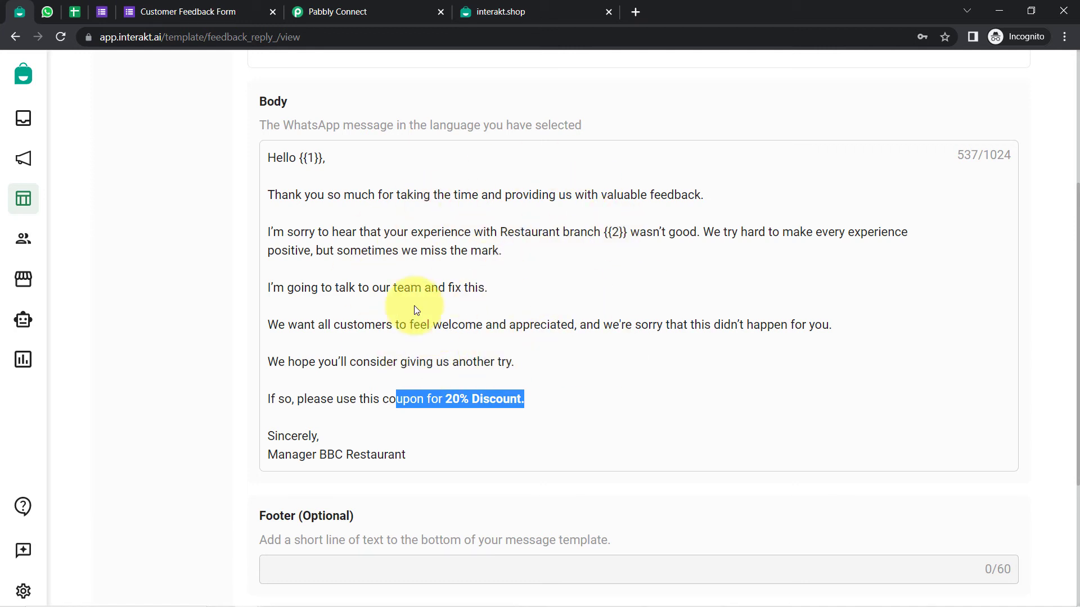
click(377, 287)
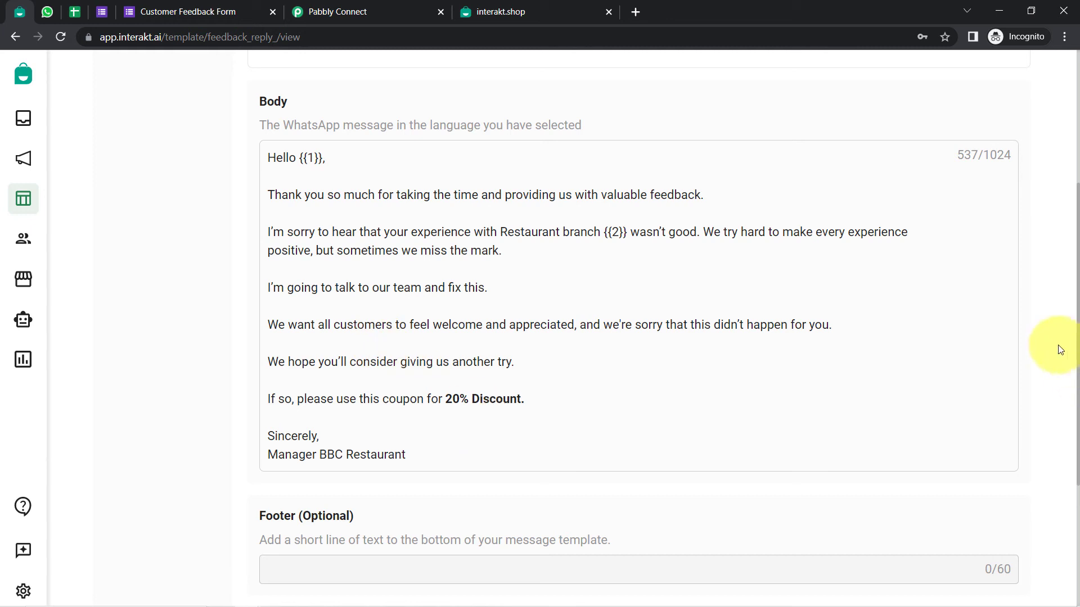
scroll(1076, 313, down, 4)
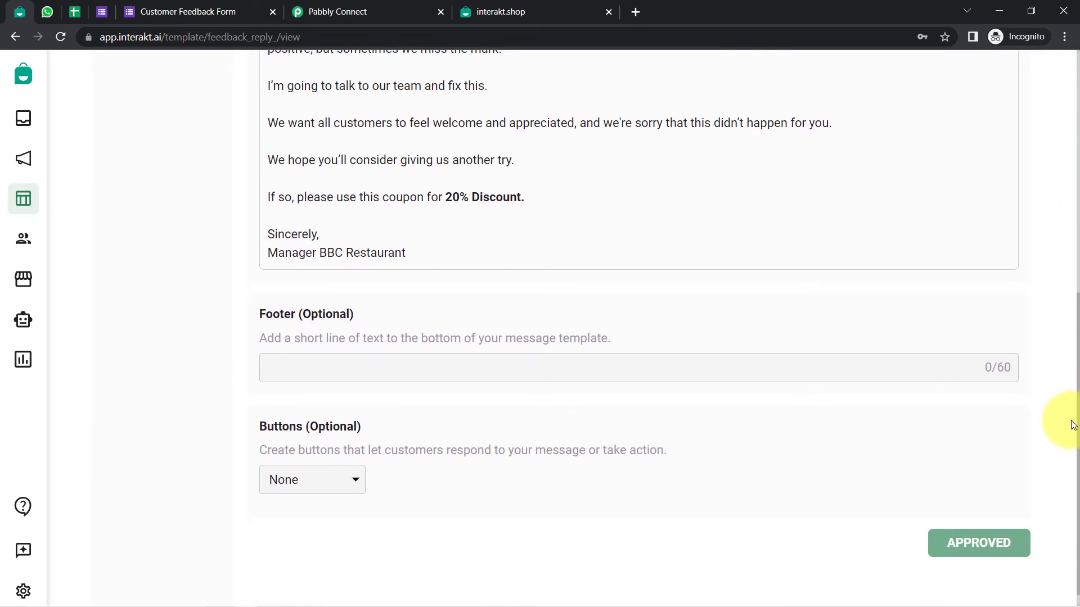
scroll(1071, 427, down, 1)
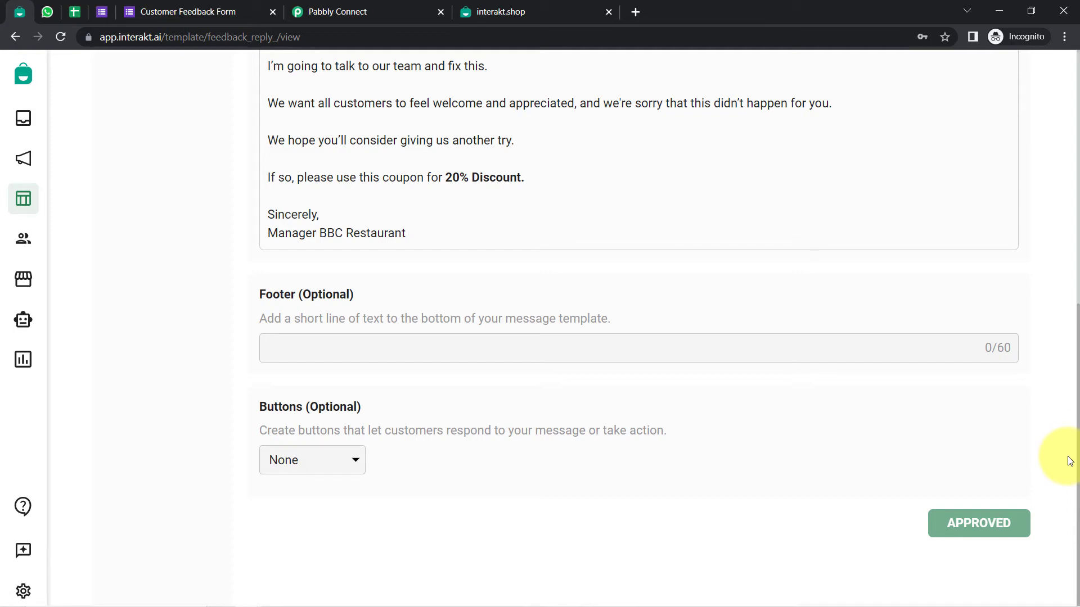
double_click(325, 294)
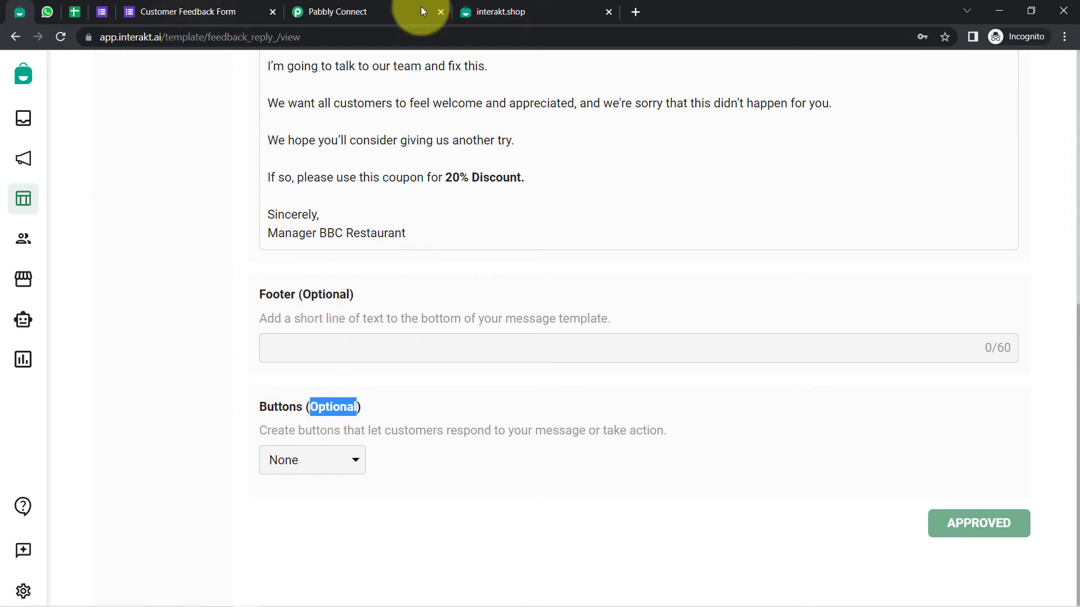
drag(1073, 371, 1063, 180)
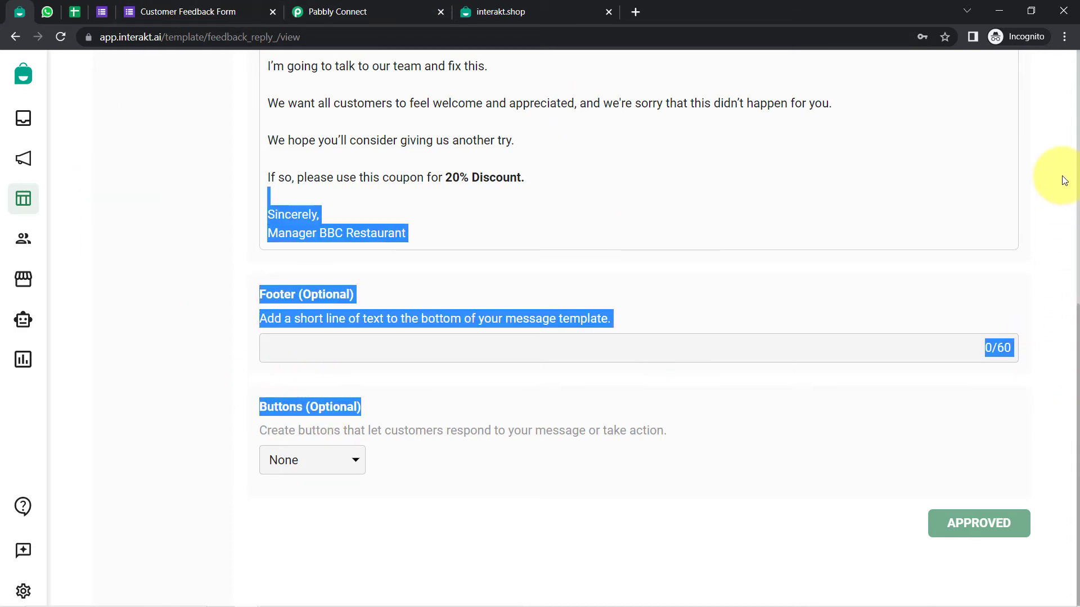
click(1053, 236)
scroll(1053, 282, up, 5)
scroll(1068, 387, down, 4)
scroll(1069, 390, down, 2)
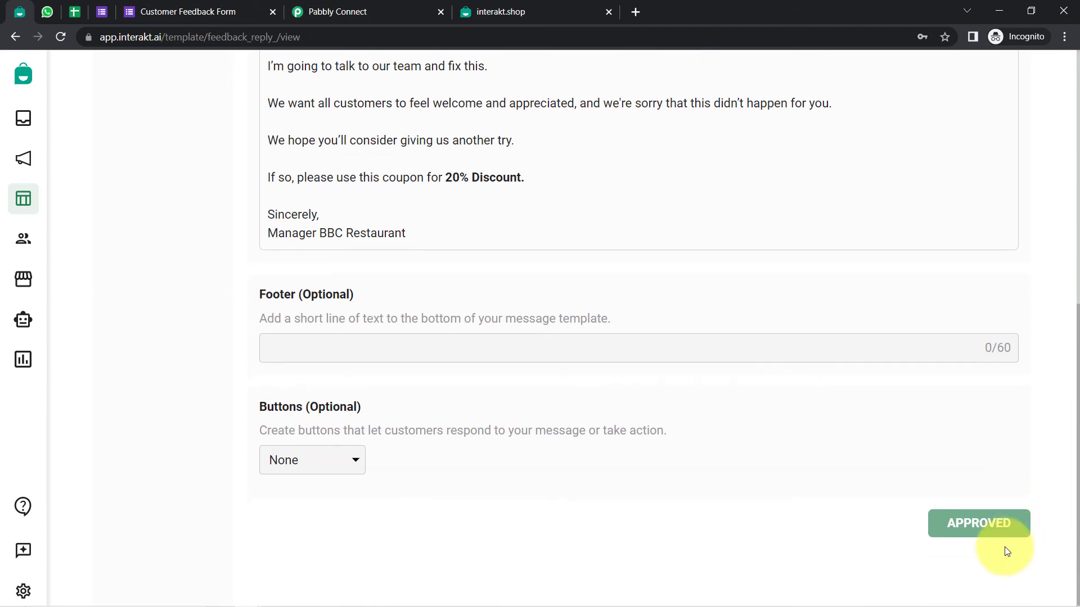
scroll(937, 405, up, 10)
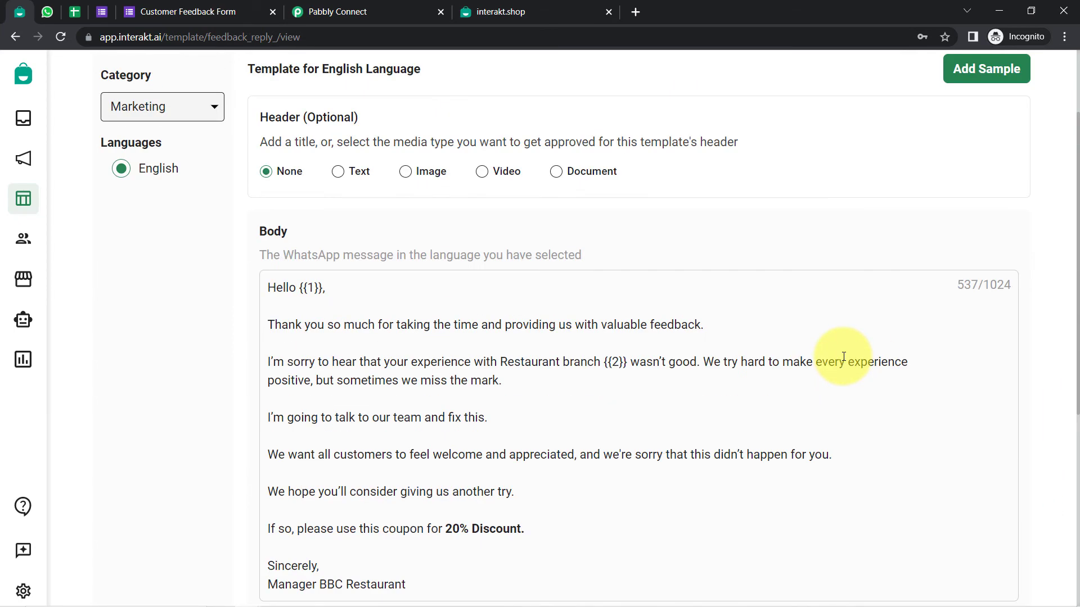
scroll(855, 343, down, 2)
scroll(873, 321, up, 3)
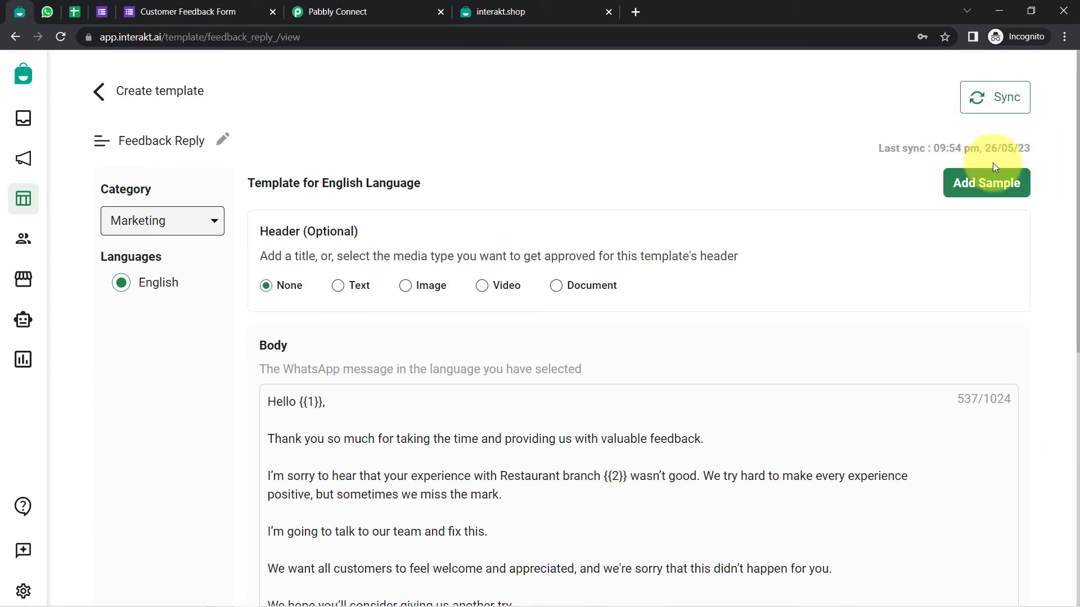
Review the template's sample values (Demo Customer, Delhi), then go back to the templates list
click(971, 185)
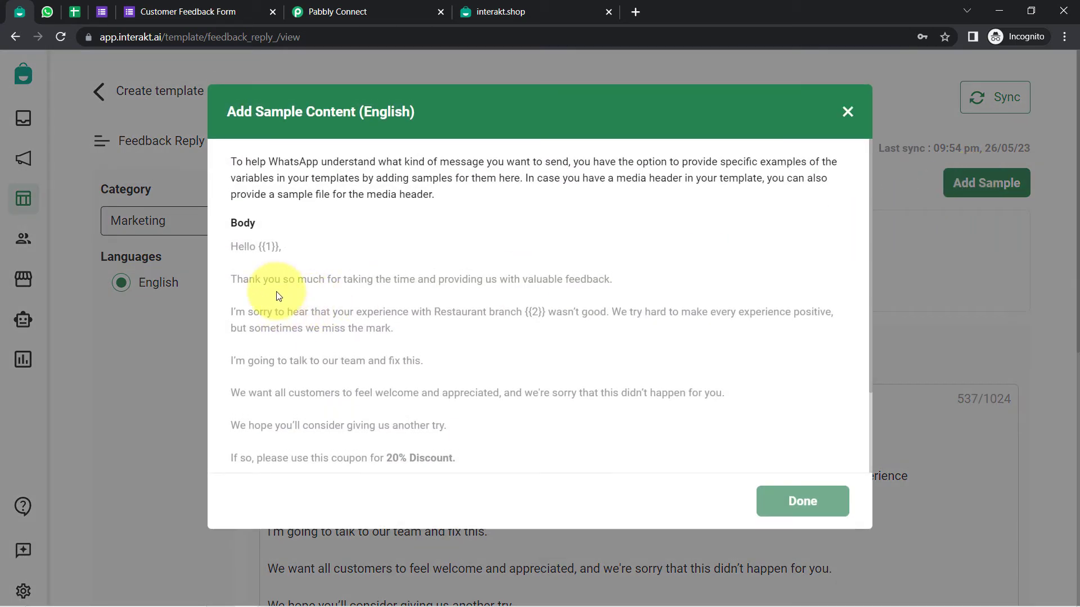
drag(256, 247, 282, 247)
scroll(405, 365, down, 2)
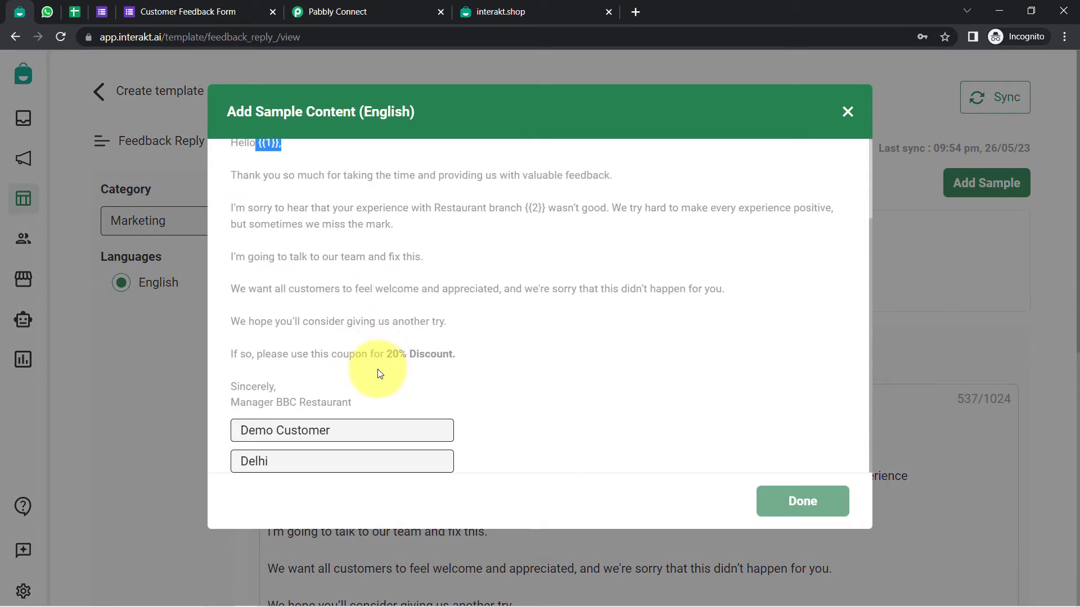
drag(308, 433, 254, 456)
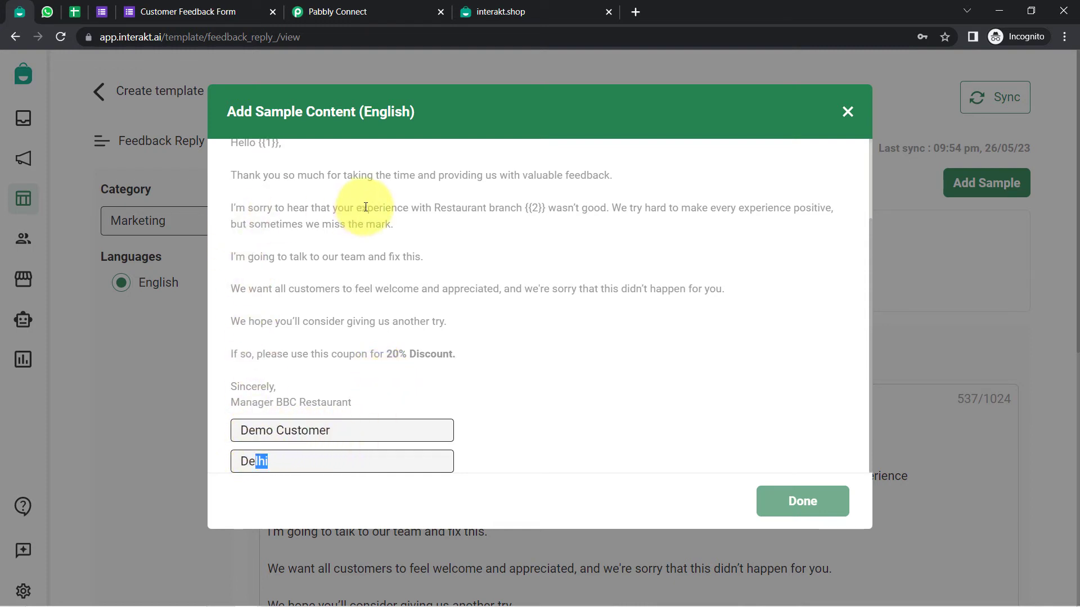
click(844, 112)
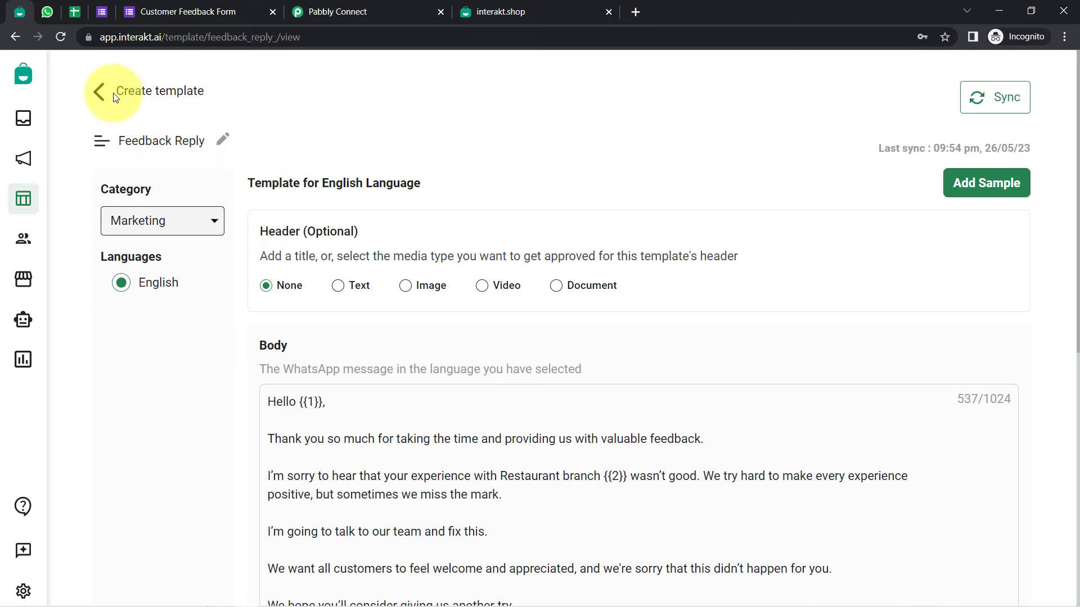
click(99, 91)
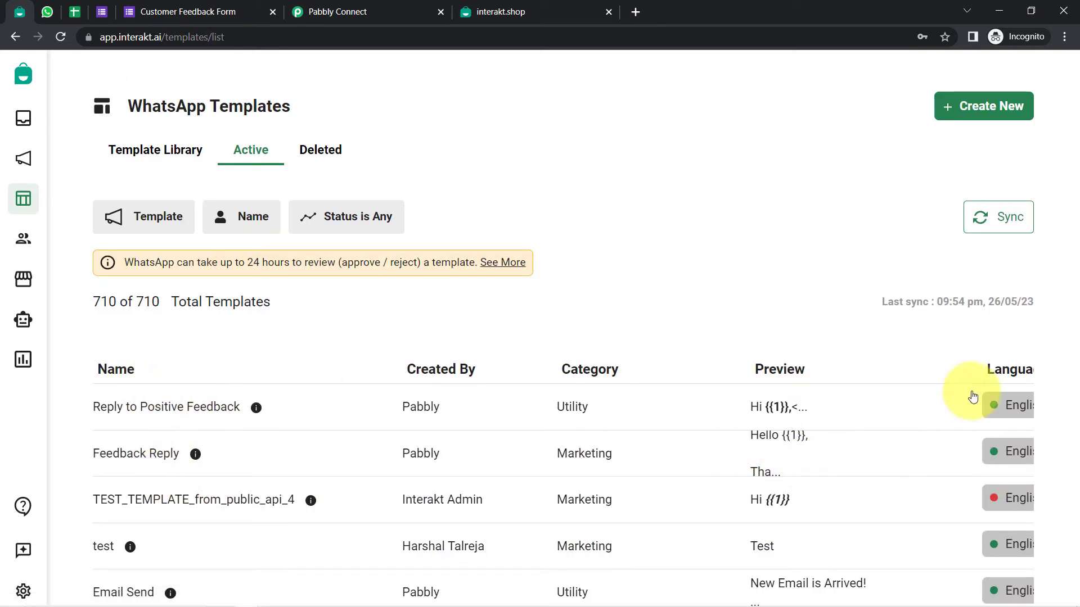
Copy the code name feedback_reply_ from the Feedback Reply page address for the Template Code Name field
click(129, 454)
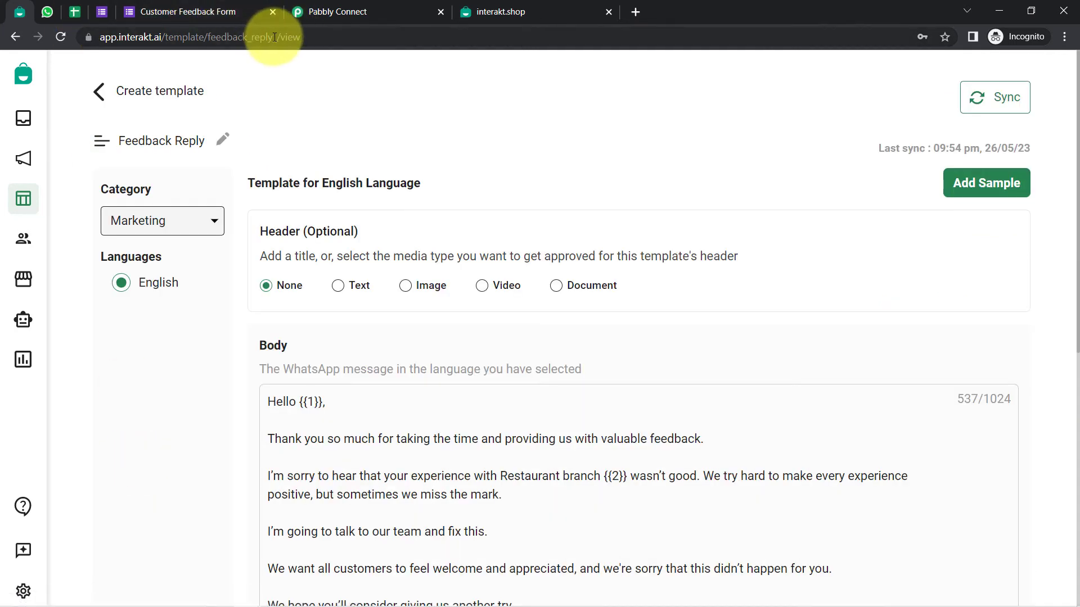
drag(277, 38, 208, 39)
key(ctrl+c)
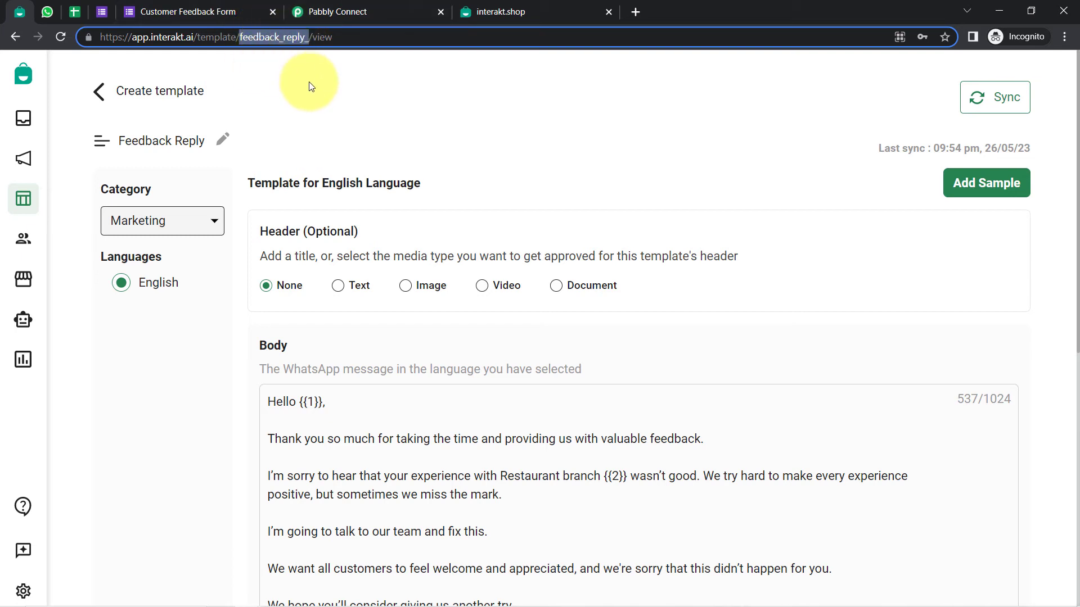
click(360, 11)
click(544, 339)
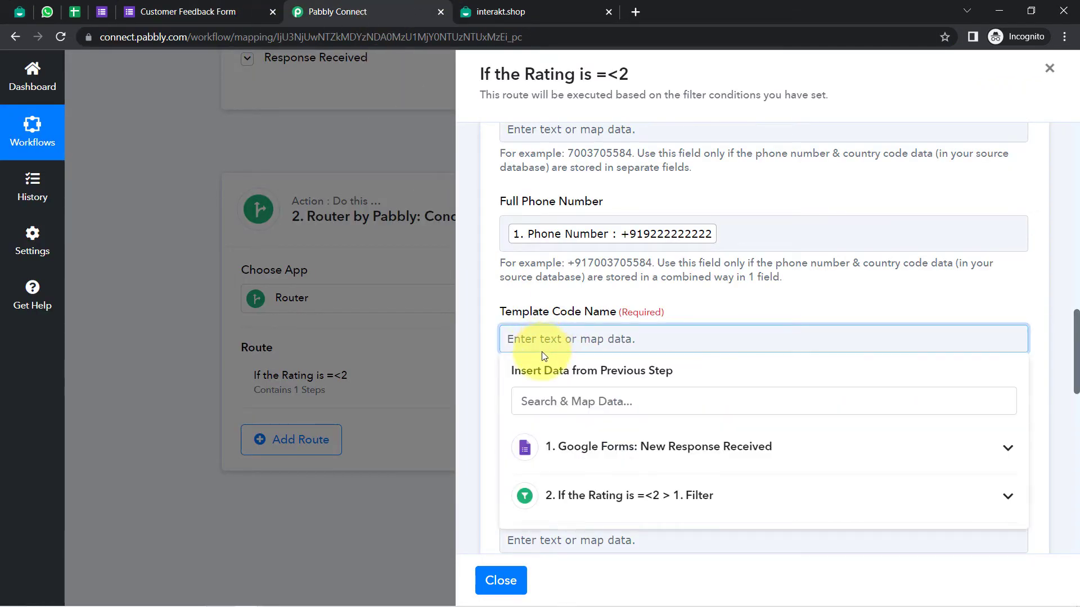
Paste feedback_reply_ as the Template Code Name and check the Language Code against the template
key(ctrl+v)
click(534, 297)
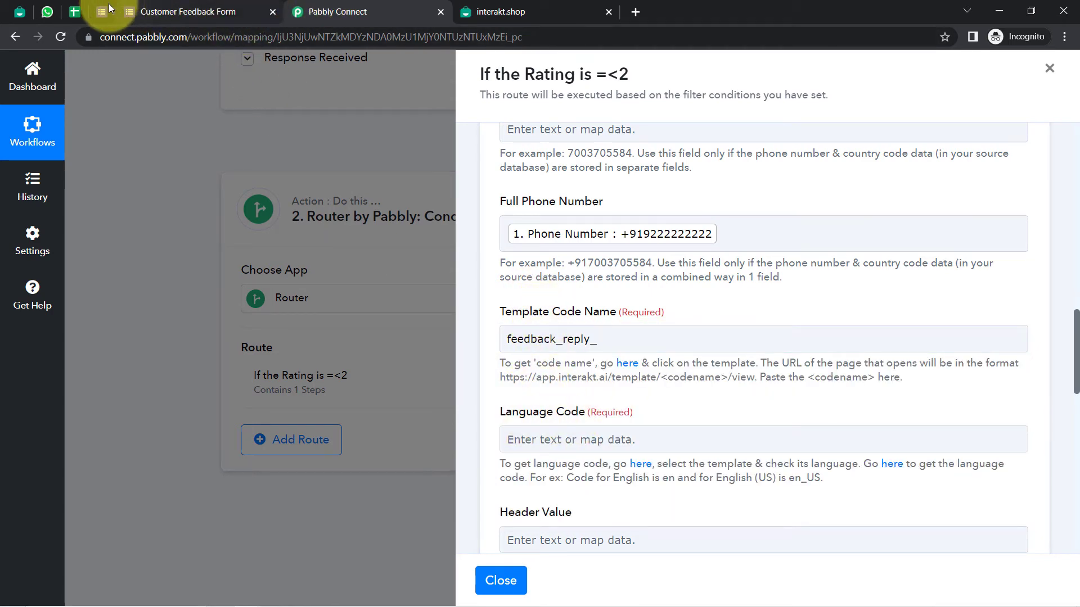
click(23, 18)
click(106, 33)
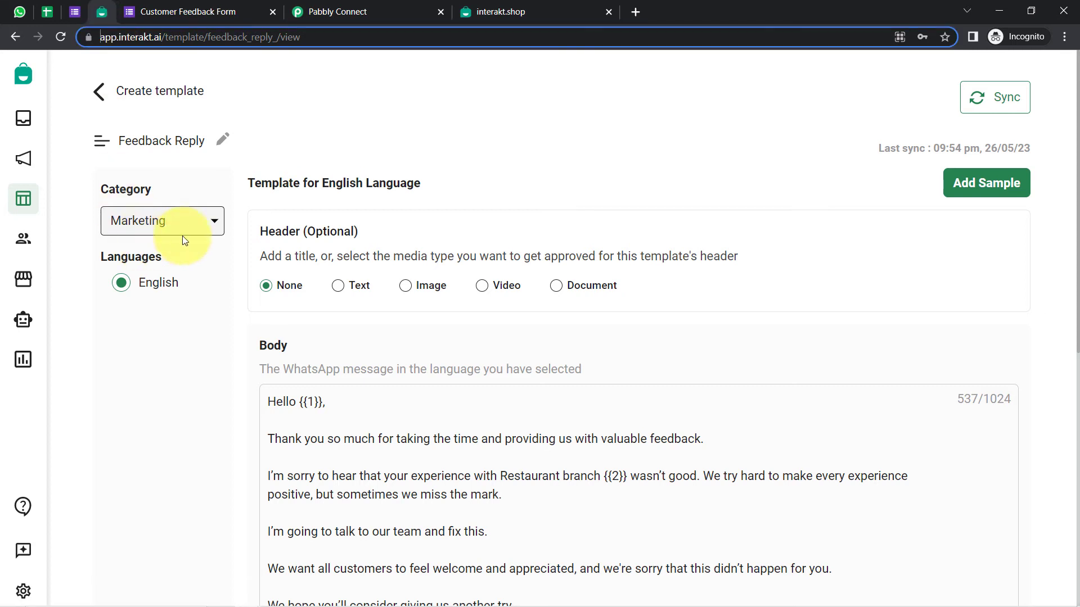
click(296, 4)
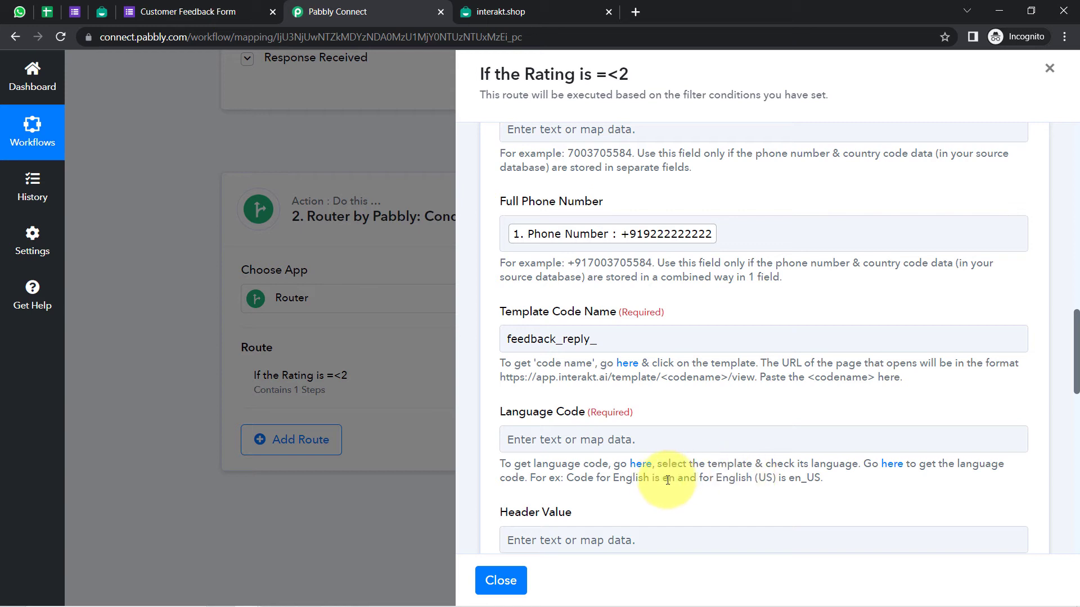
click(629, 447)
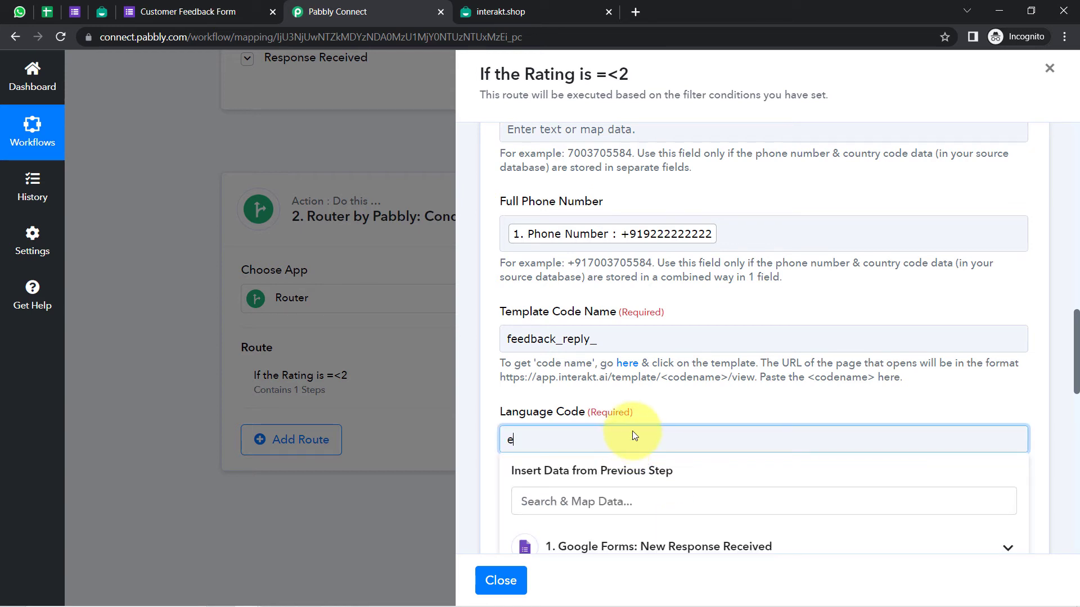
click(668, 407)
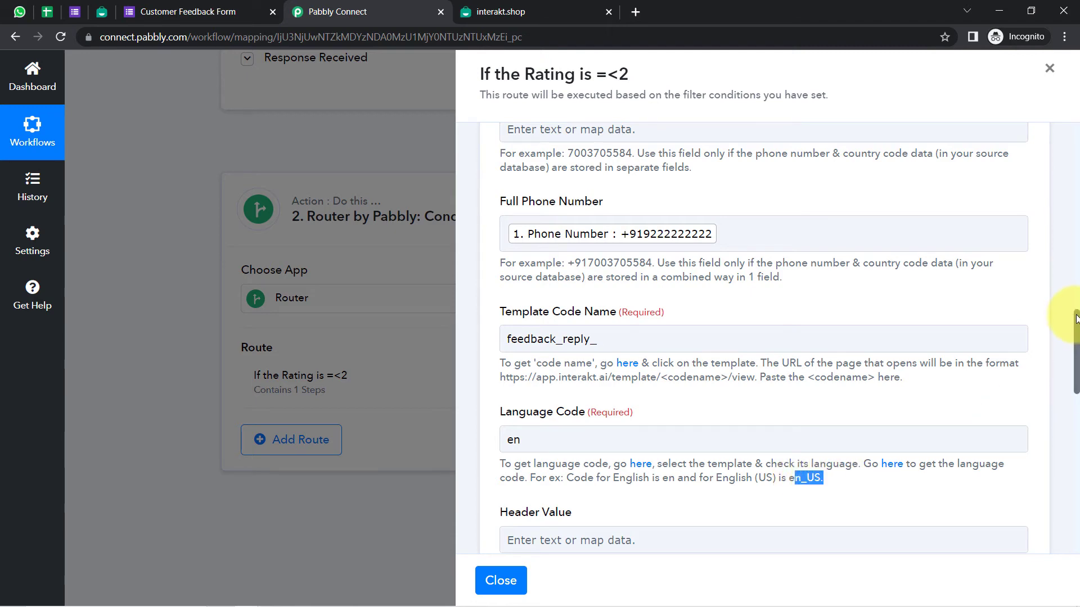
scroll(1075, 319, down, 5)
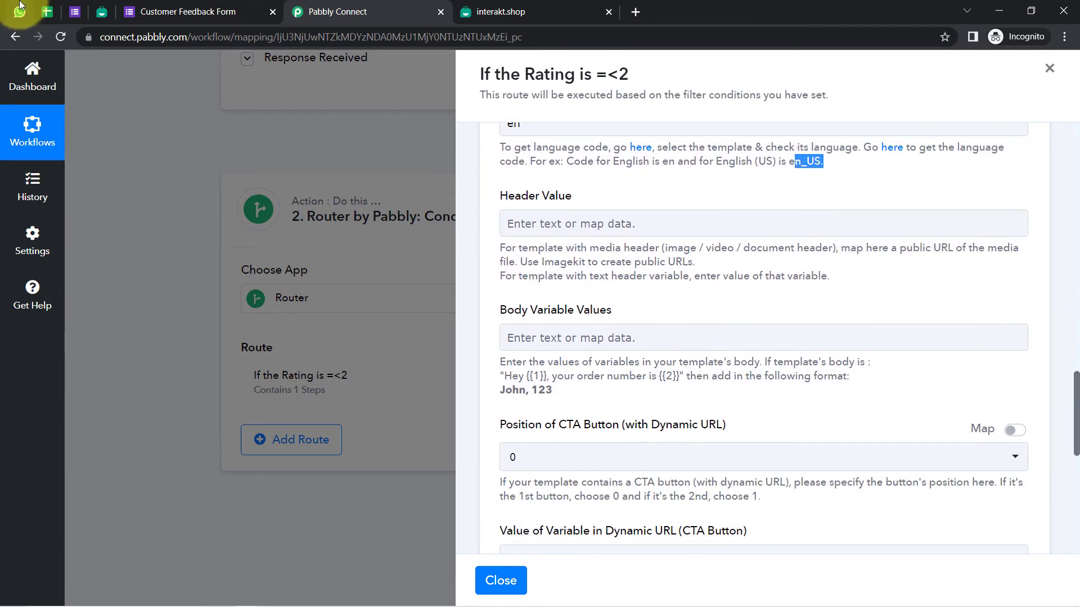
Compare the template's header with the CTA button position and dynamic URL variable settings
click(101, 12)
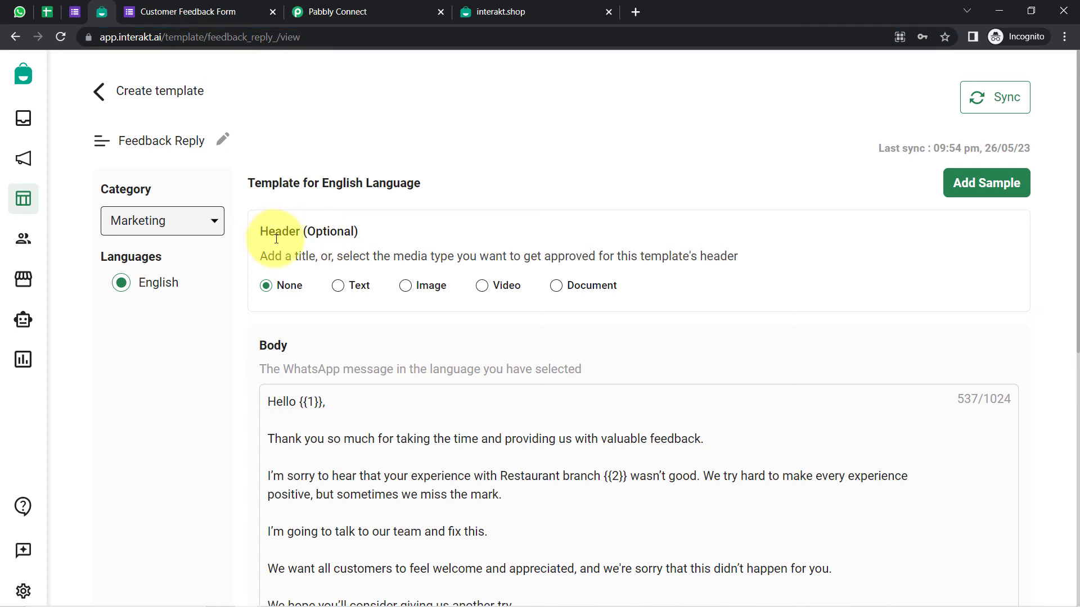
drag(276, 239, 281, 304)
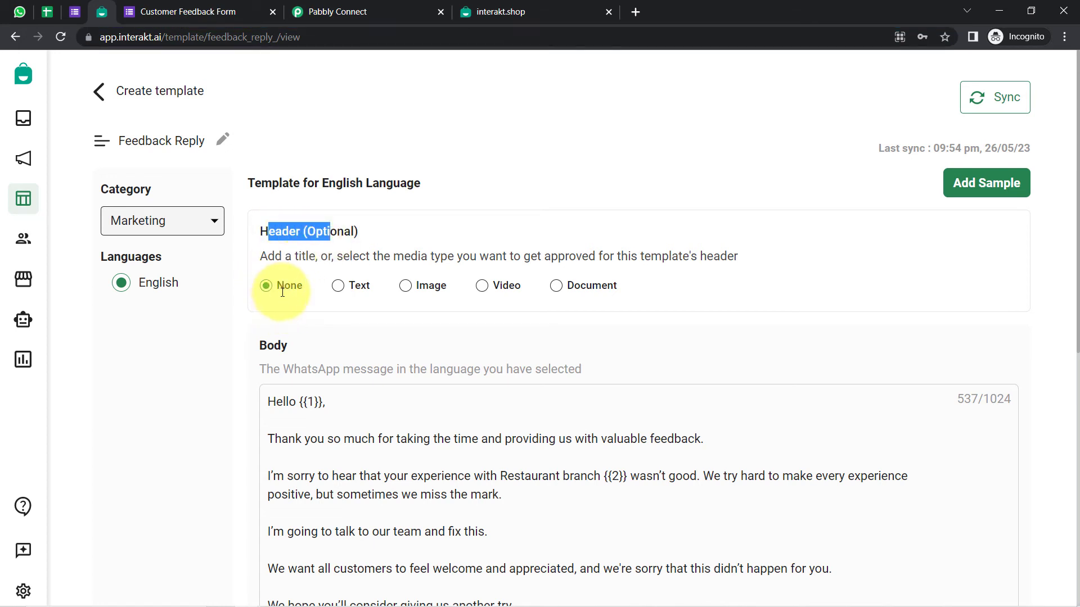
click(337, 11)
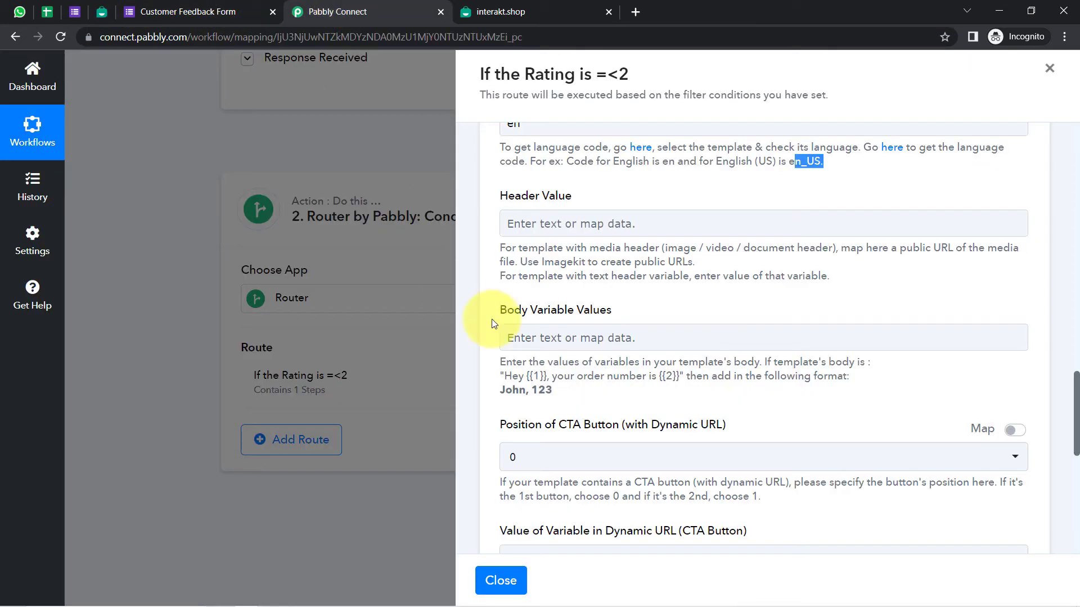
drag(558, 426, 641, 428)
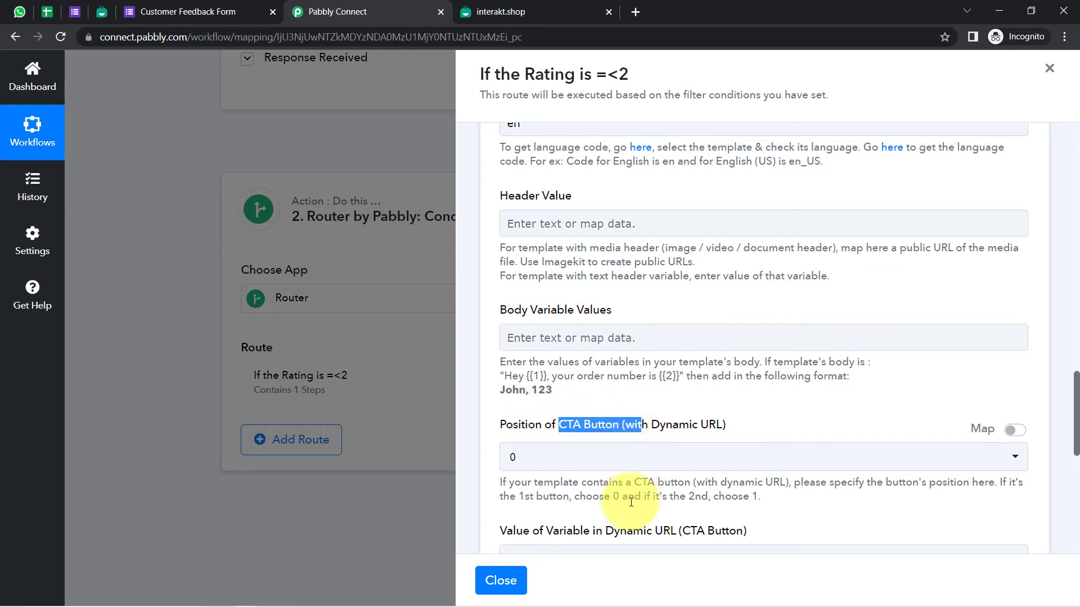
drag(620, 531, 718, 520)
Close the Customer Feedback Form tab and scroll the route panel down toward the test button
click(231, 16)
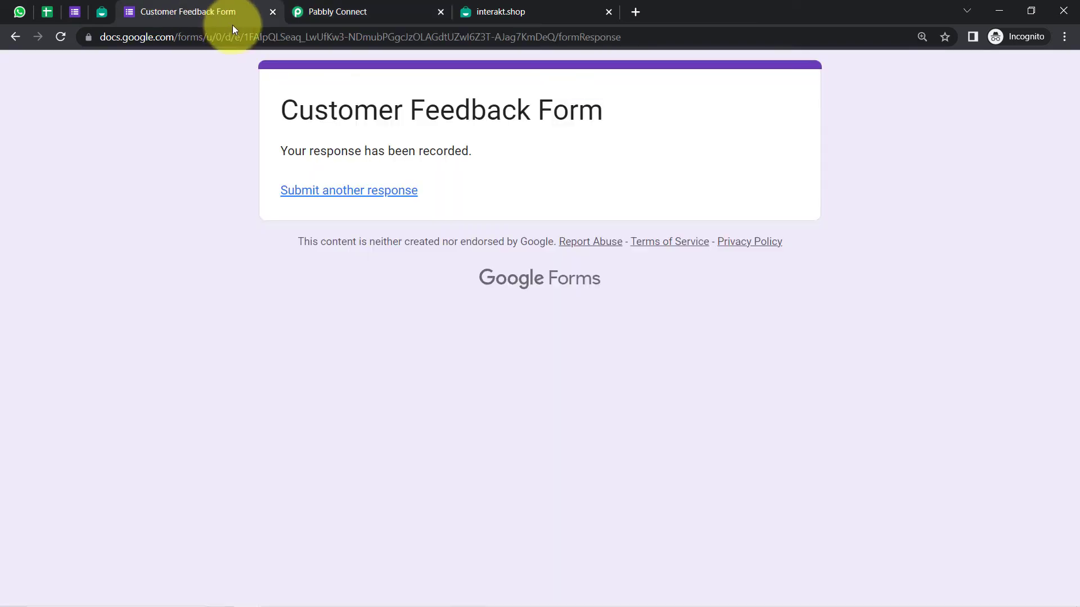
click(272, 12)
click(332, 12)
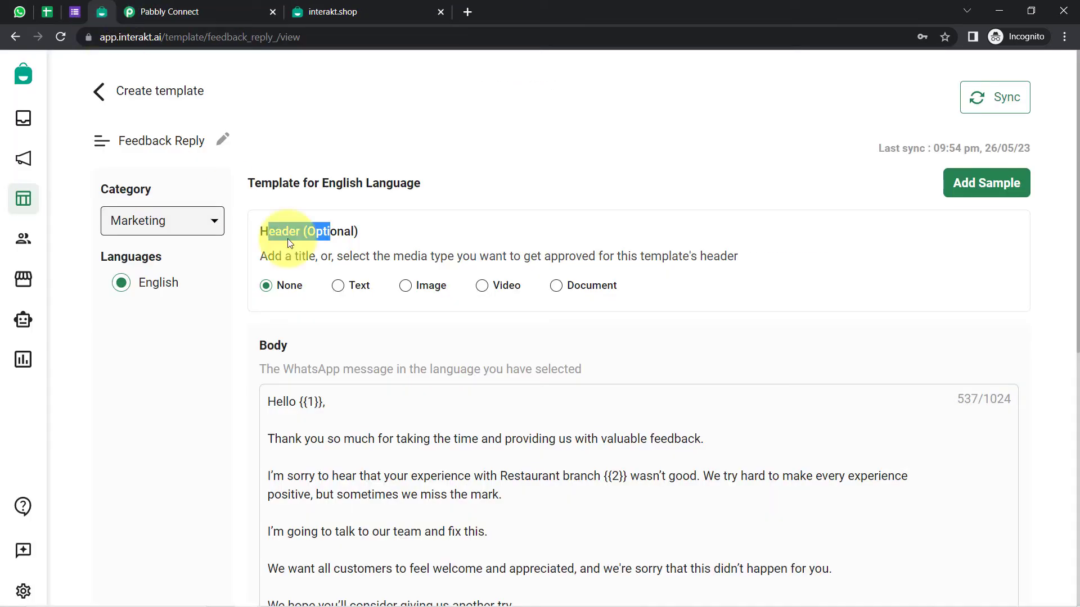
scroll(491, 415, down, 7)
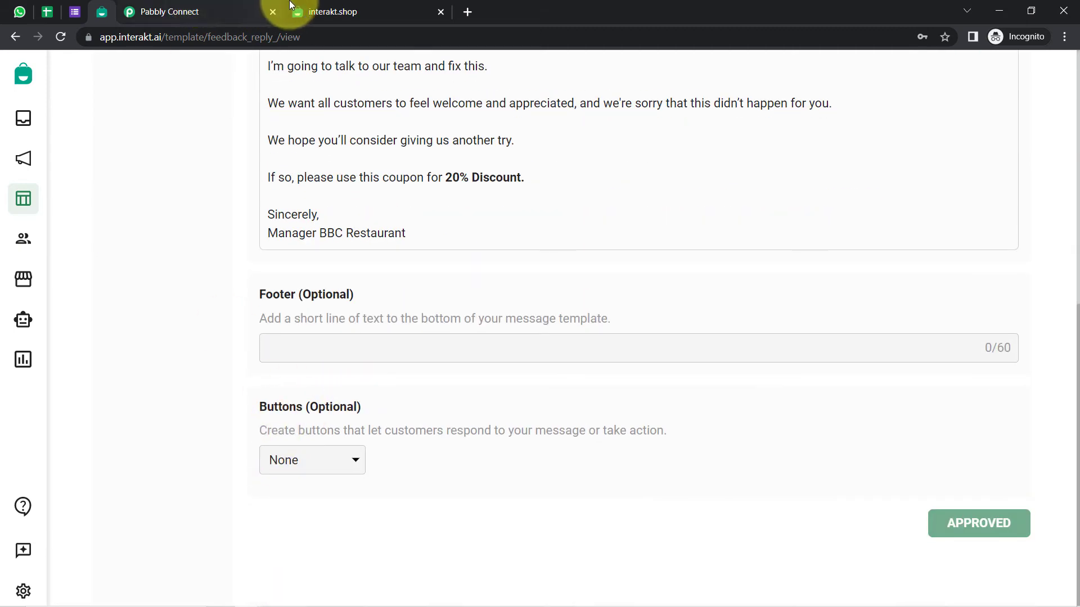
click(191, 8)
scroll(562, 449, down, 4)
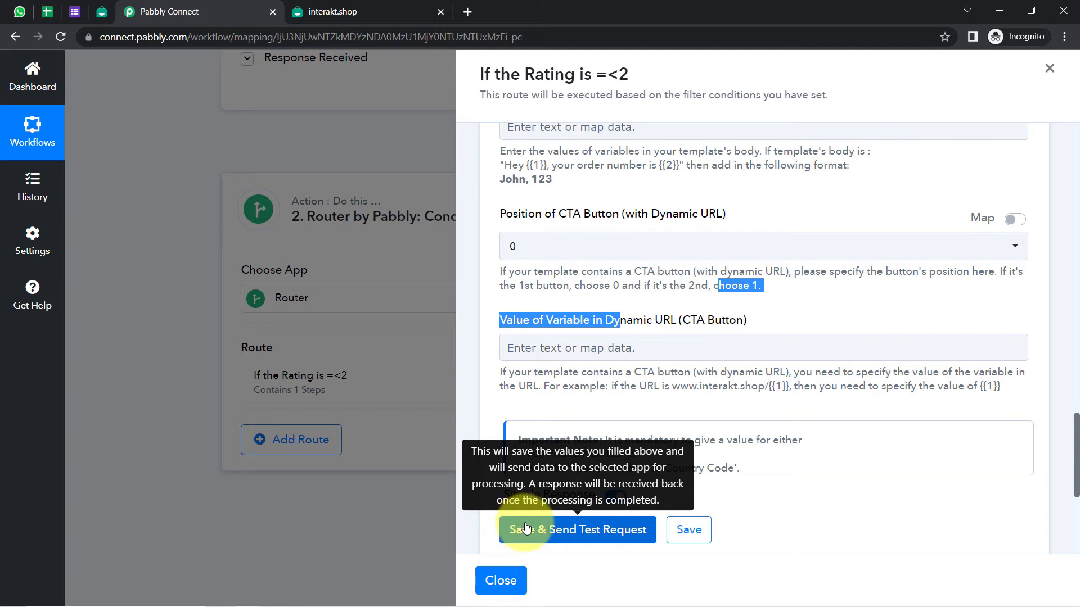
Review the rating-2 filter condition and delete the mapped phone number from Full Phone Number
drag(1075, 477, 997, 207)
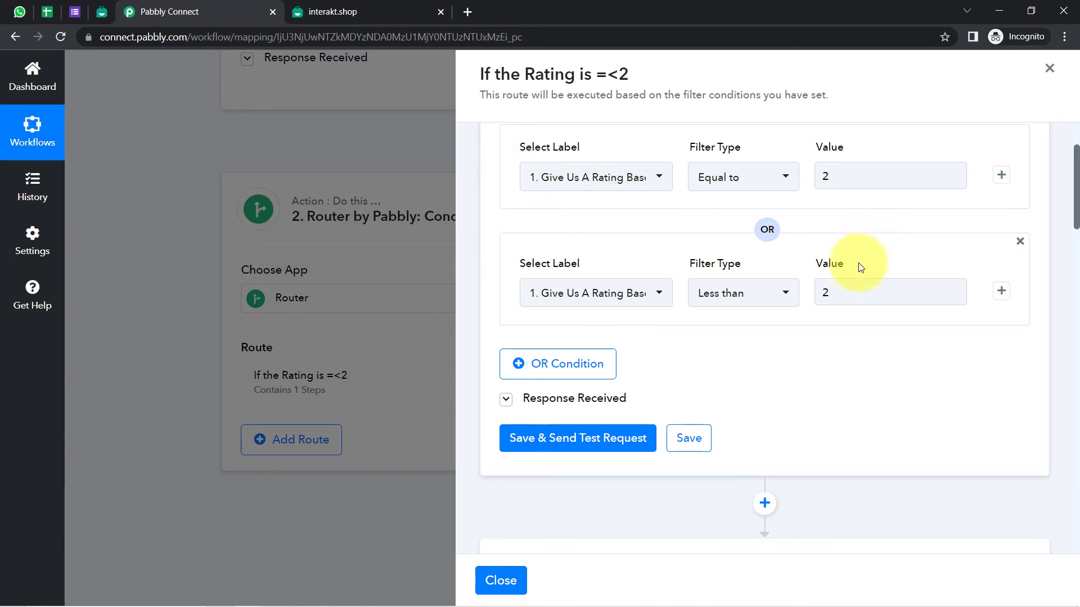
click(840, 299)
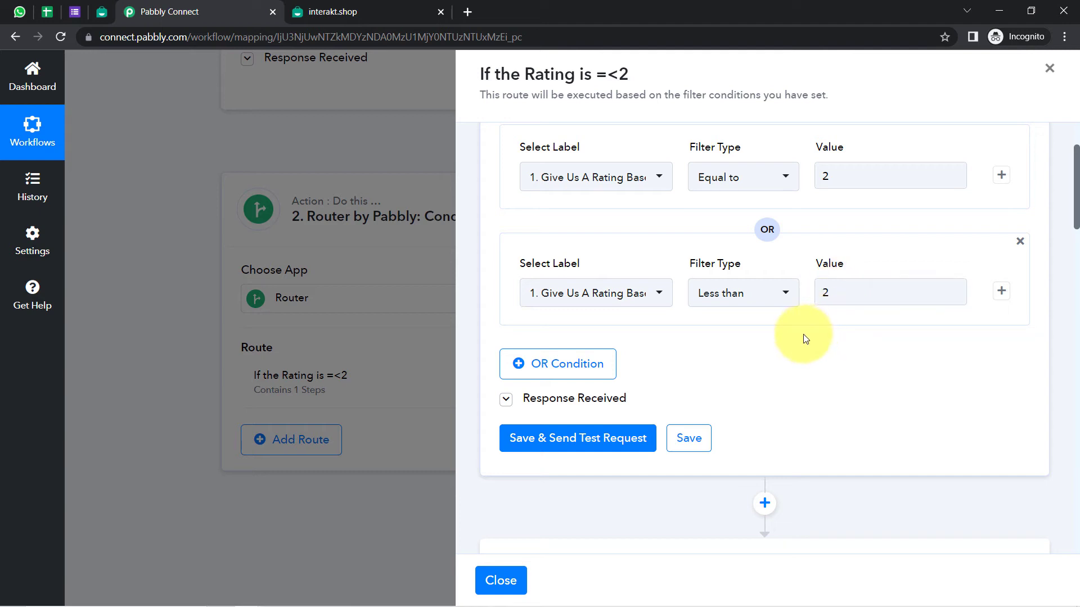
drag(1076, 186, 1063, 335)
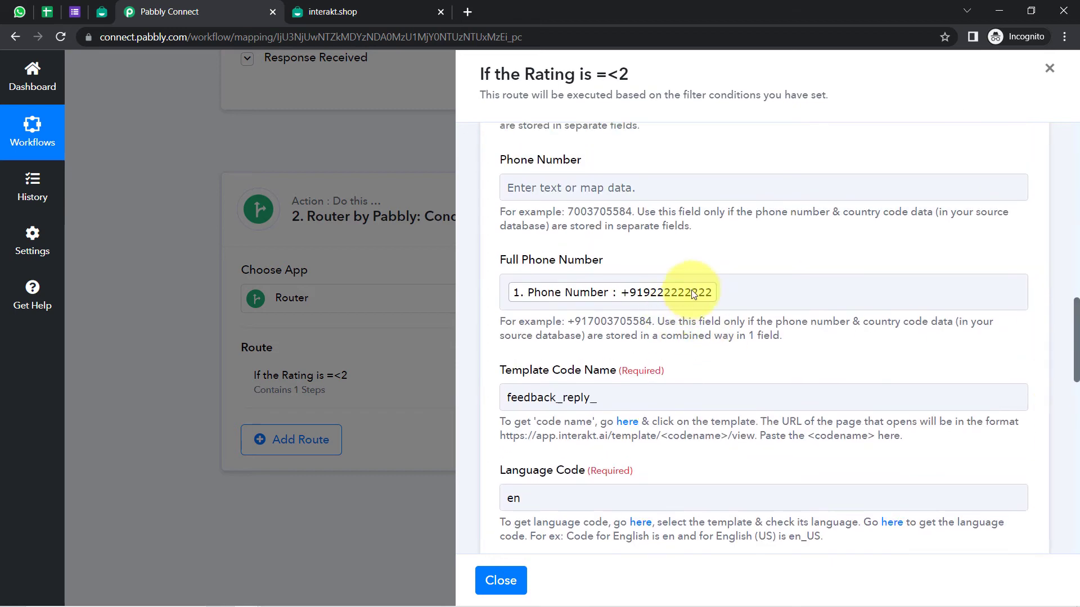
click(756, 283)
key(BackSpace)
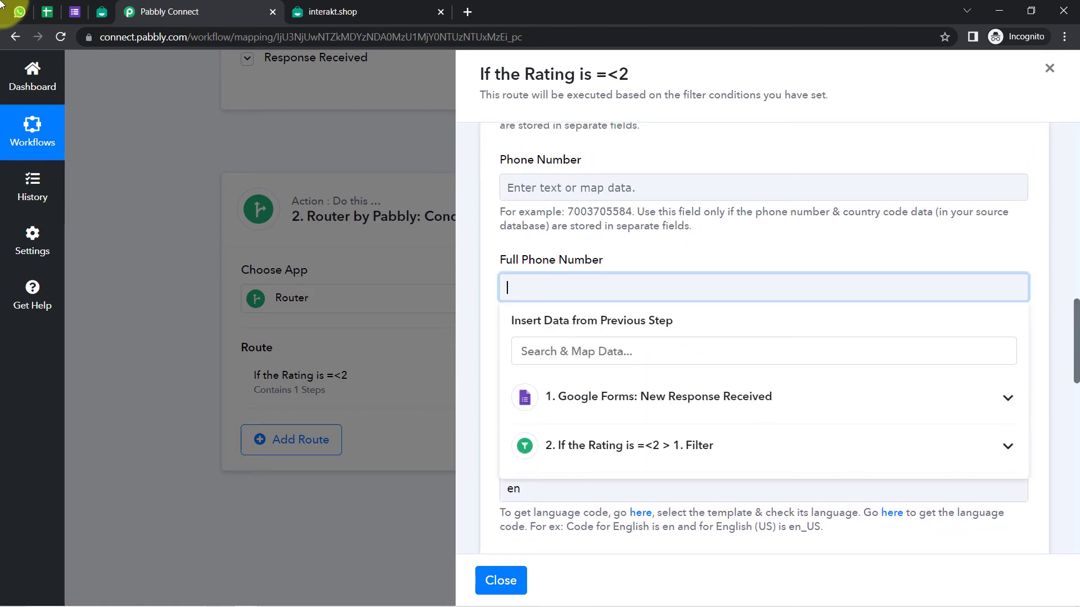
click(19, 11)
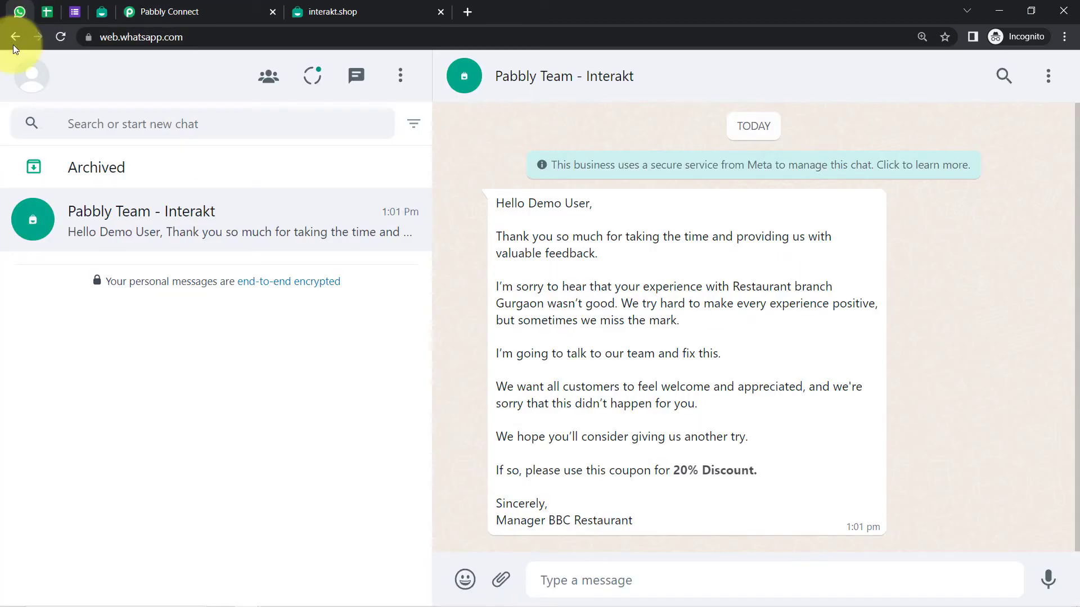
Delete the Interakt chat holding the earlier feedback reply, then return to Pabbly Connect
click(1048, 78)
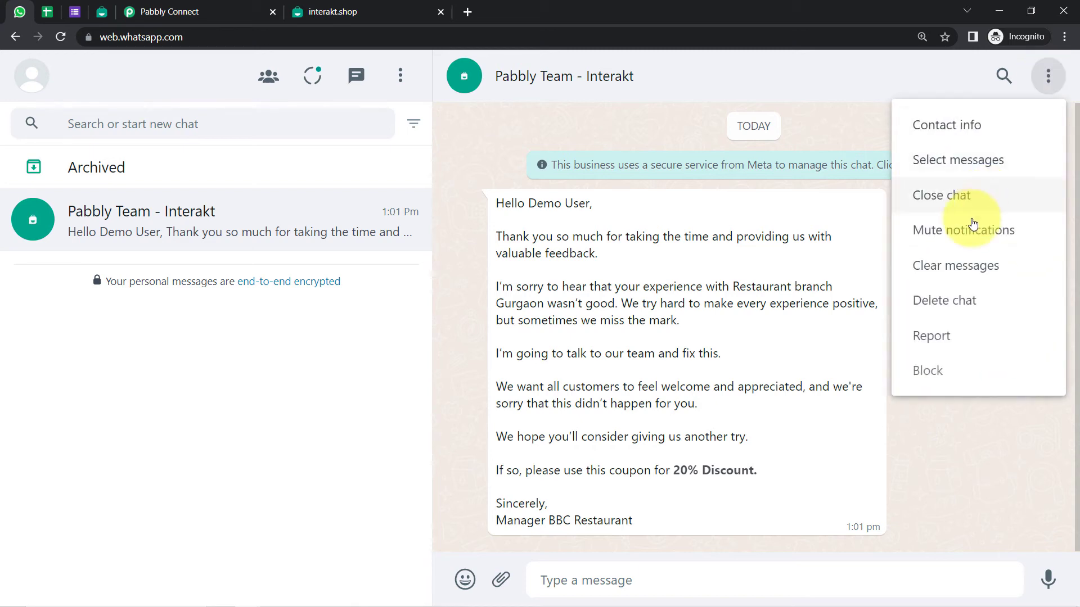
click(938, 300)
click(683, 389)
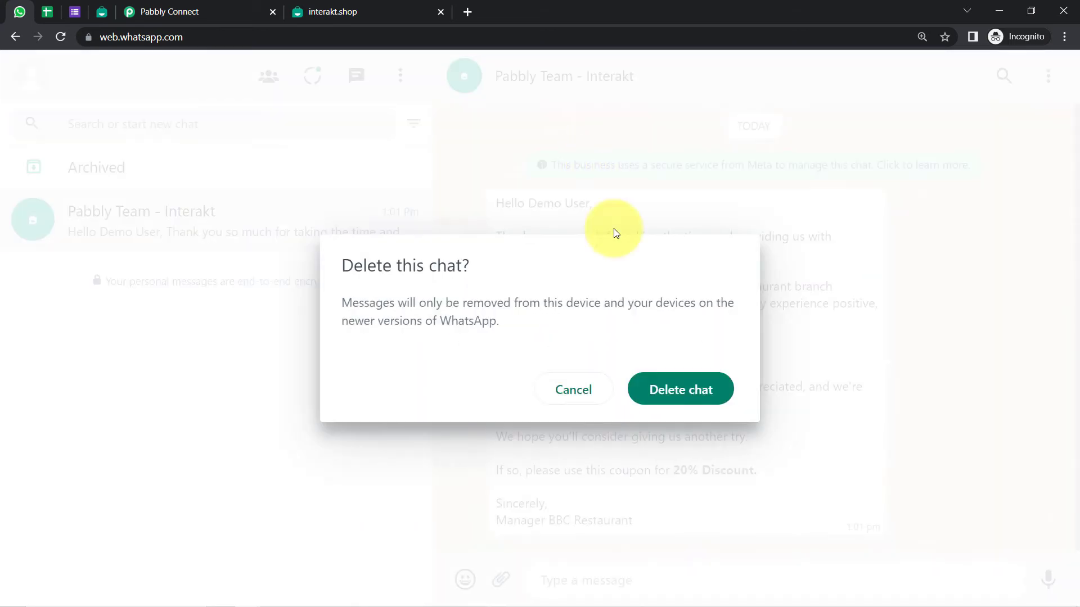
click(681, 390)
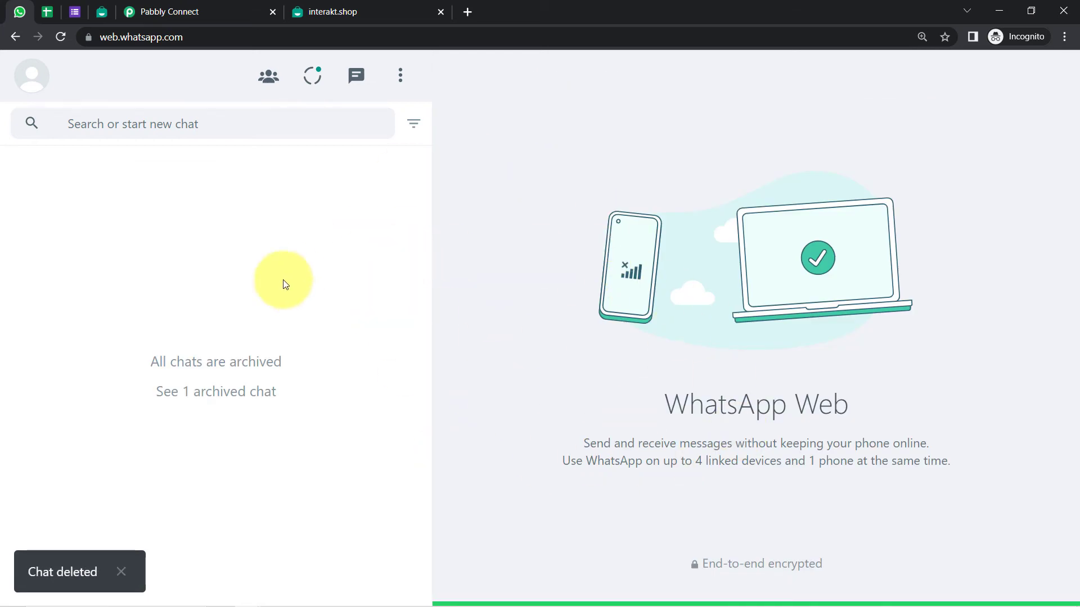
click(180, 11)
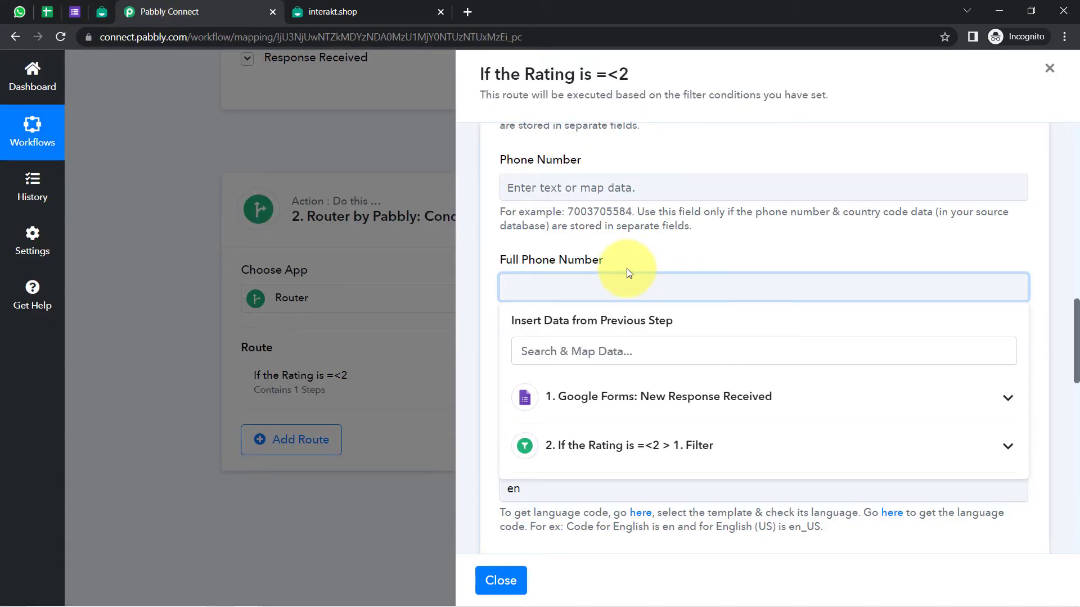
Enter the full phone number with the +91 country code and send a test request
text(+919)
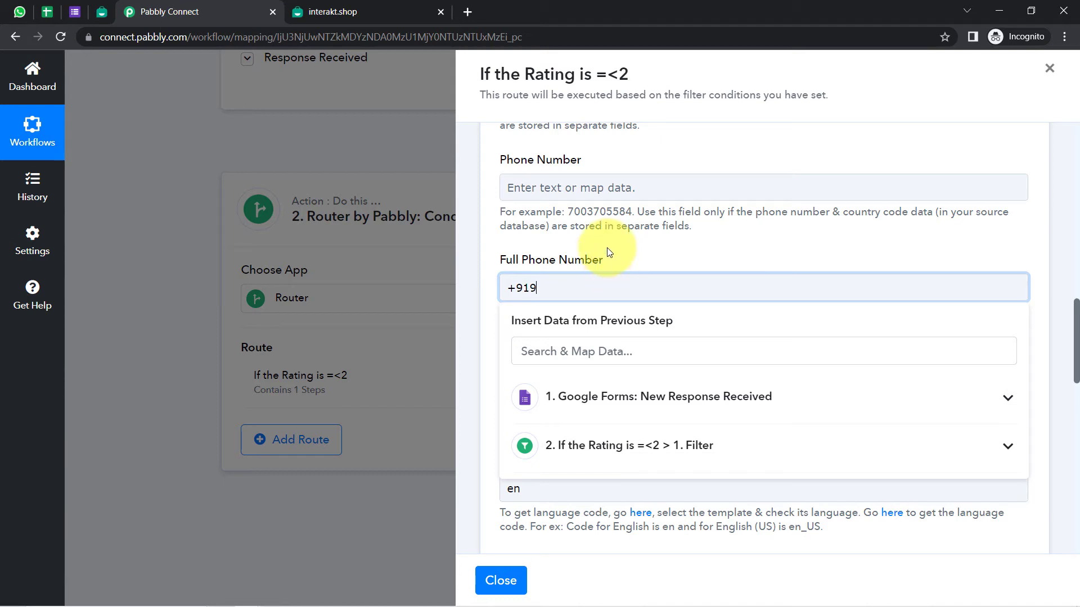
scroll(607, 251, down, 10)
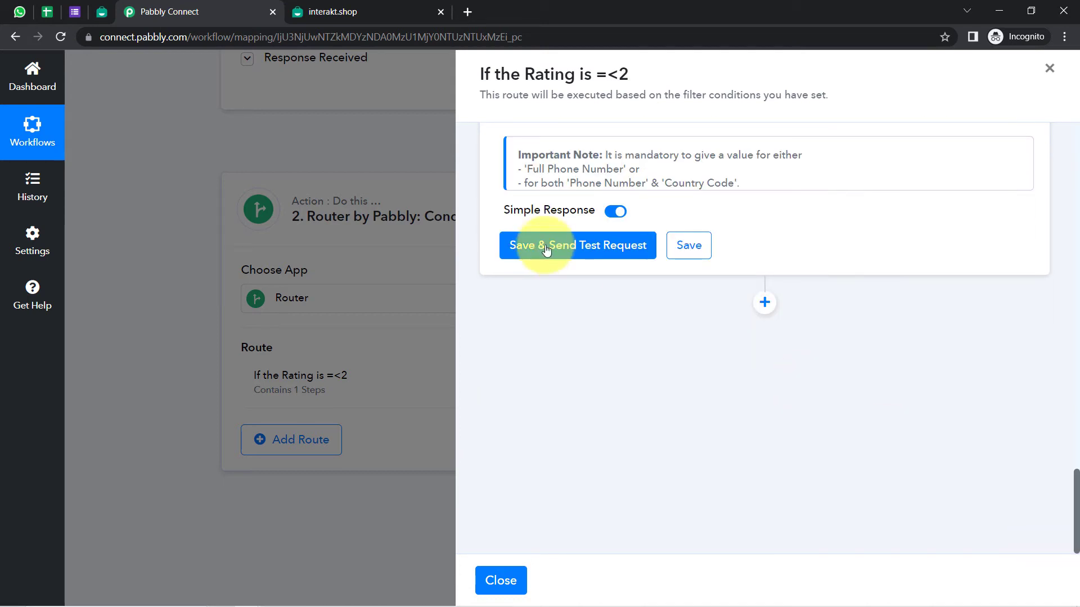
click(579, 248)
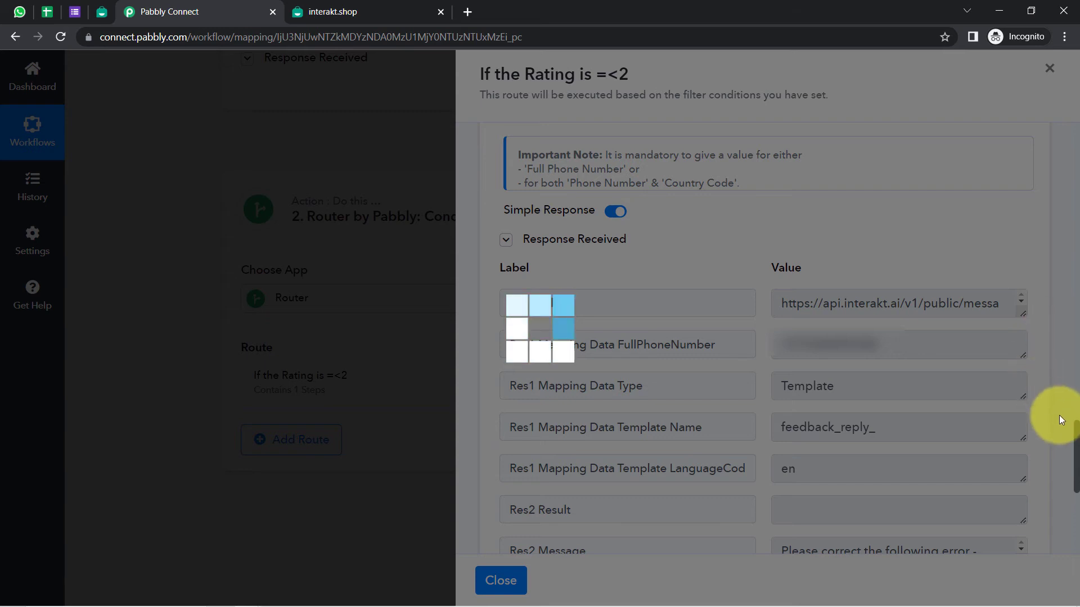
Read the test error saying 2 body variable values are expected, then find Body Variable Values
scroll(875, 394, down, 3)
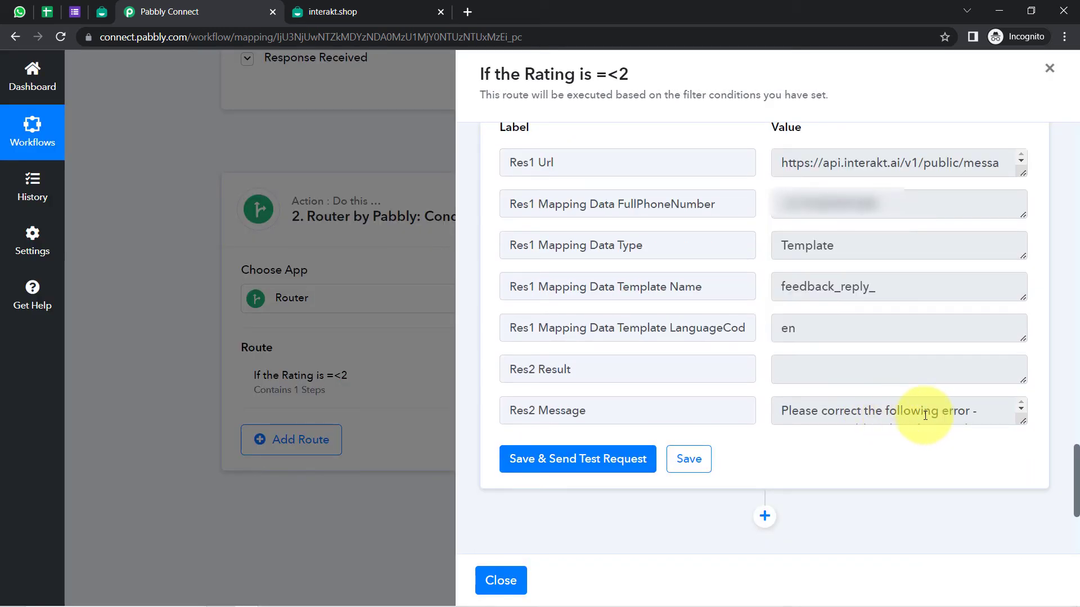
drag(1024, 437, 1017, 489)
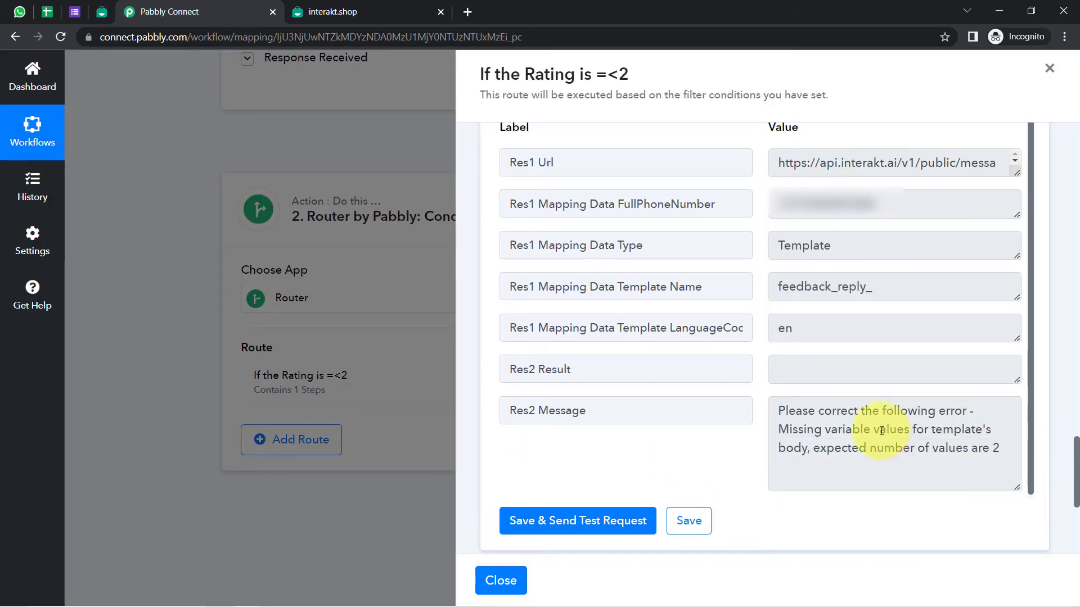
drag(859, 419, 968, 449)
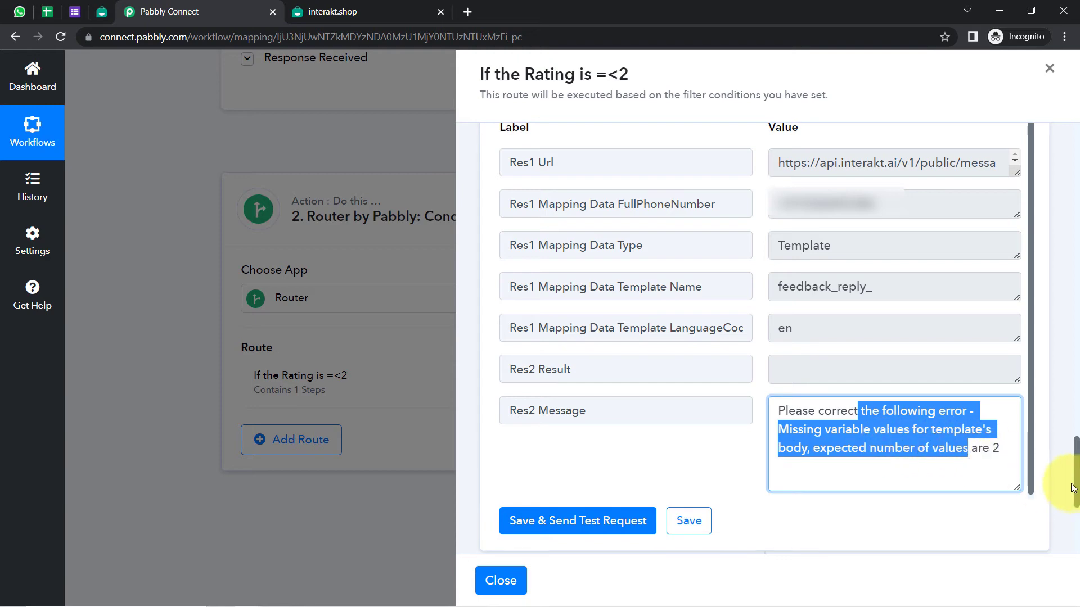
drag(1075, 489, 1059, 362)
drag(522, 495, 539, 506)
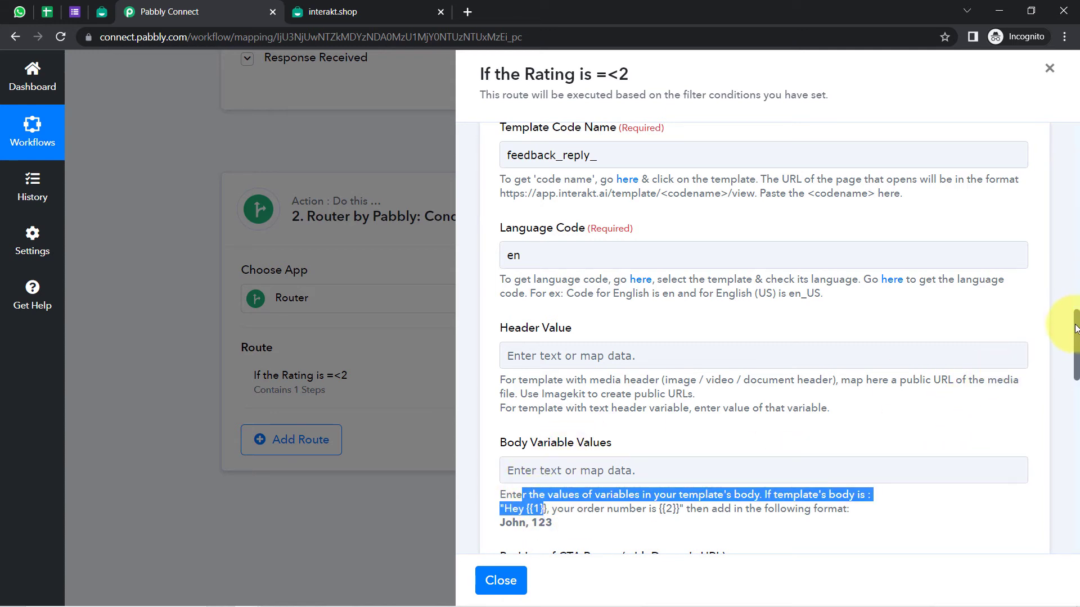
drag(1076, 325, 1075, 333)
drag(552, 460, 558, 460)
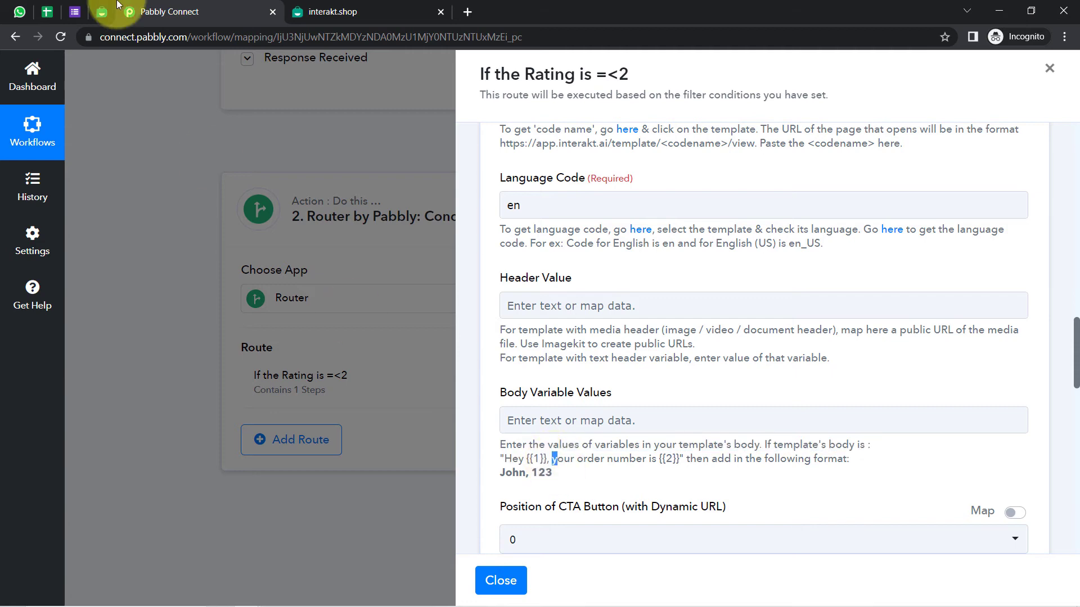
Compare the template's {{1}} variable with the Body Variable Values example format 'John, 123'
click(101, 12)
scroll(346, 270, up, 3)
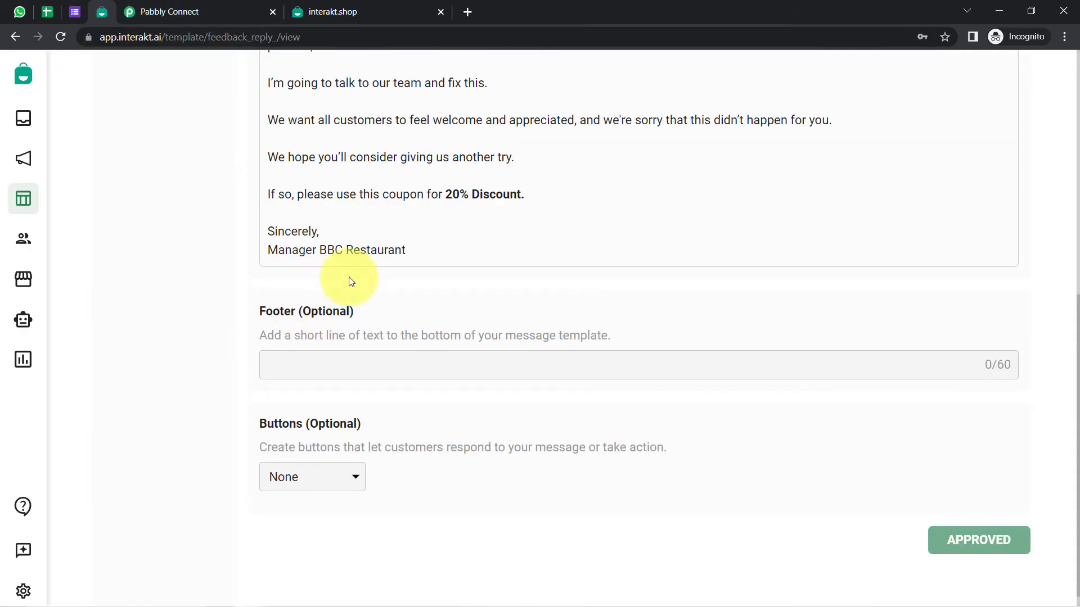
scroll(342, 260, up, 1)
drag(295, 144, 329, 152)
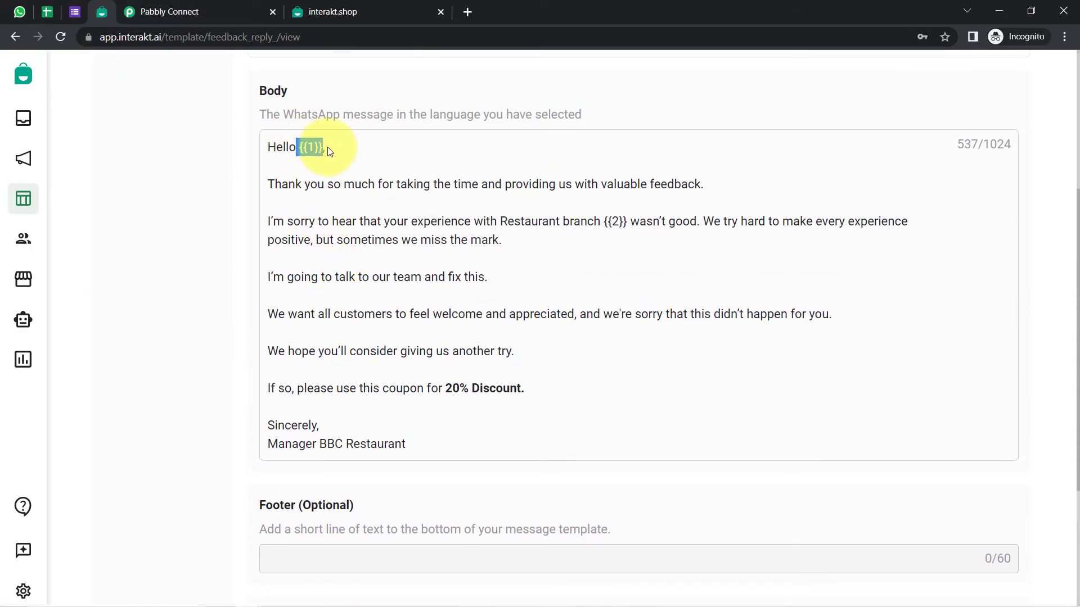
click(186, 11)
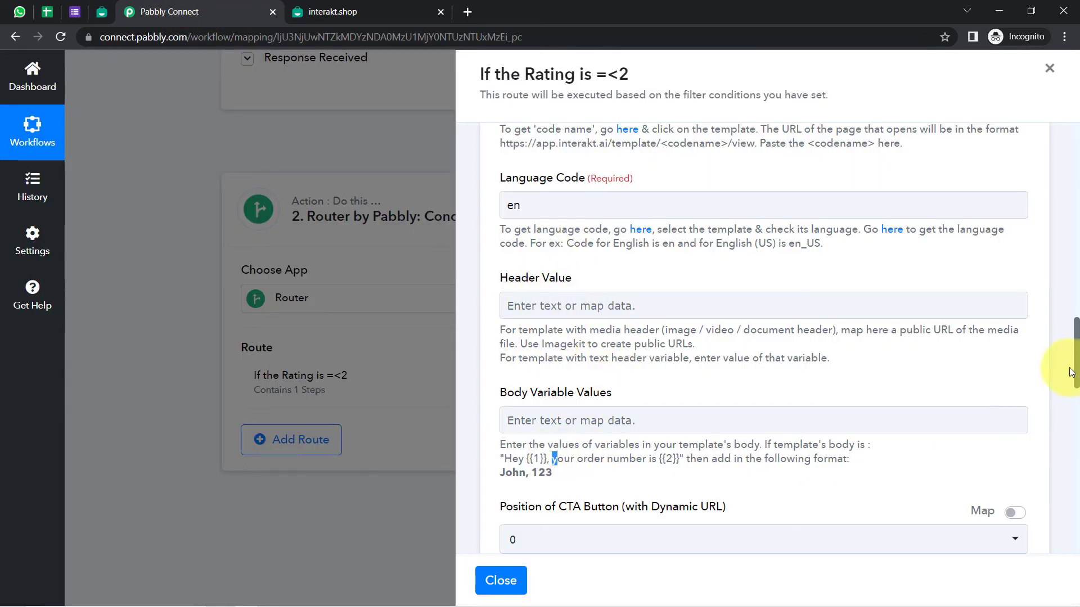
scroll(1075, 355, down, 2)
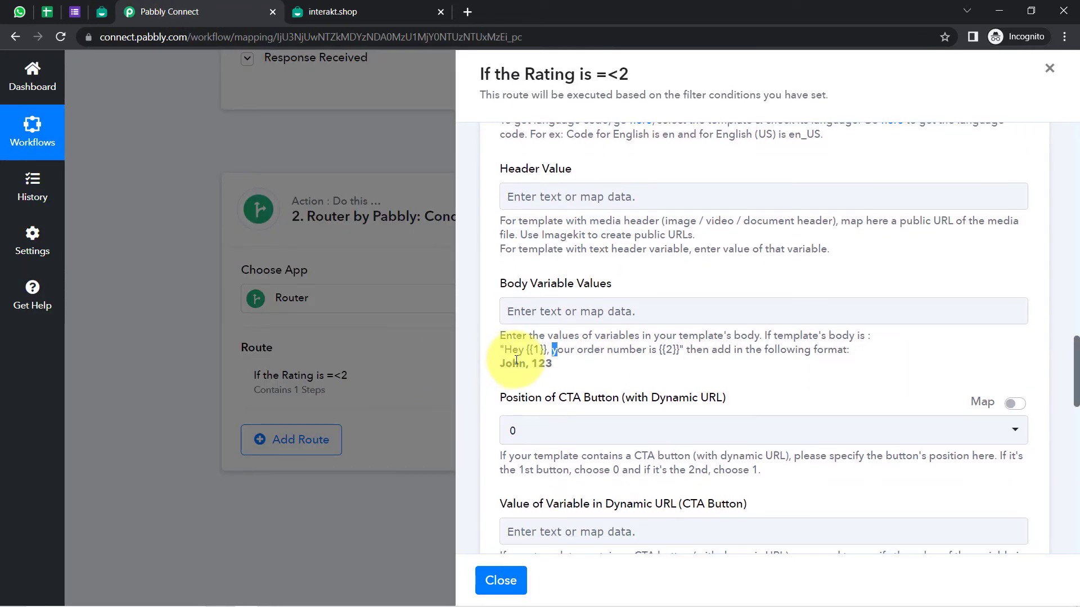
click(550, 362)
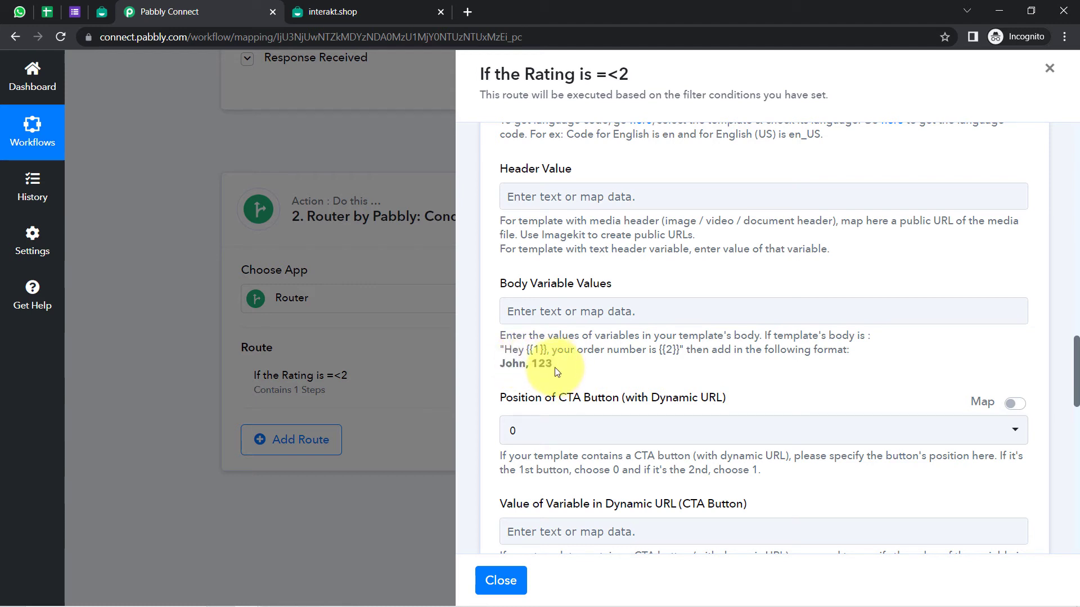
drag(557, 371, 543, 350)
drag(661, 352, 683, 350)
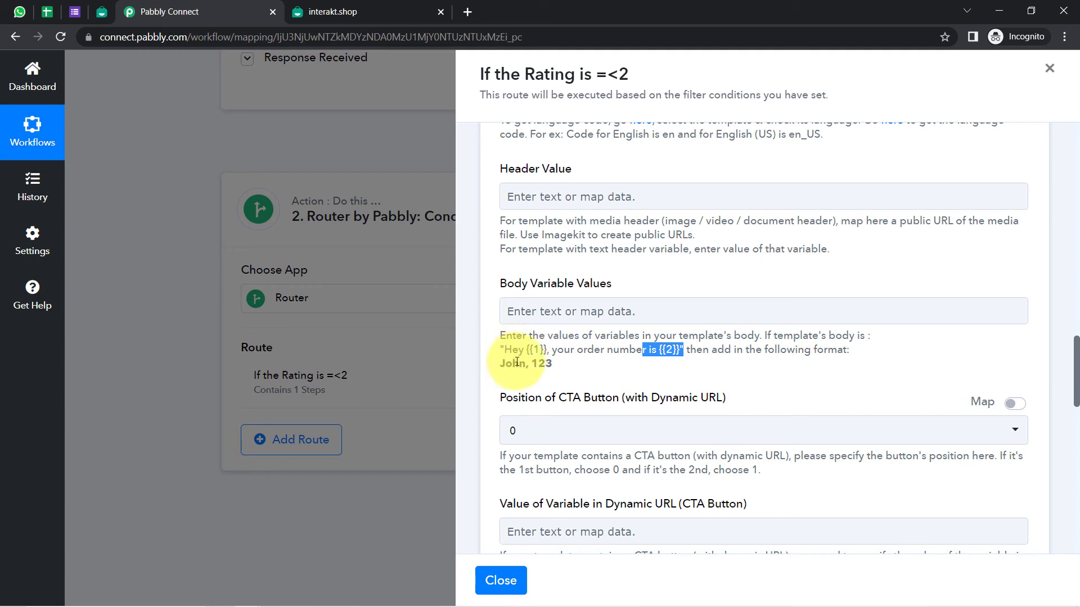
double_click(517, 362)
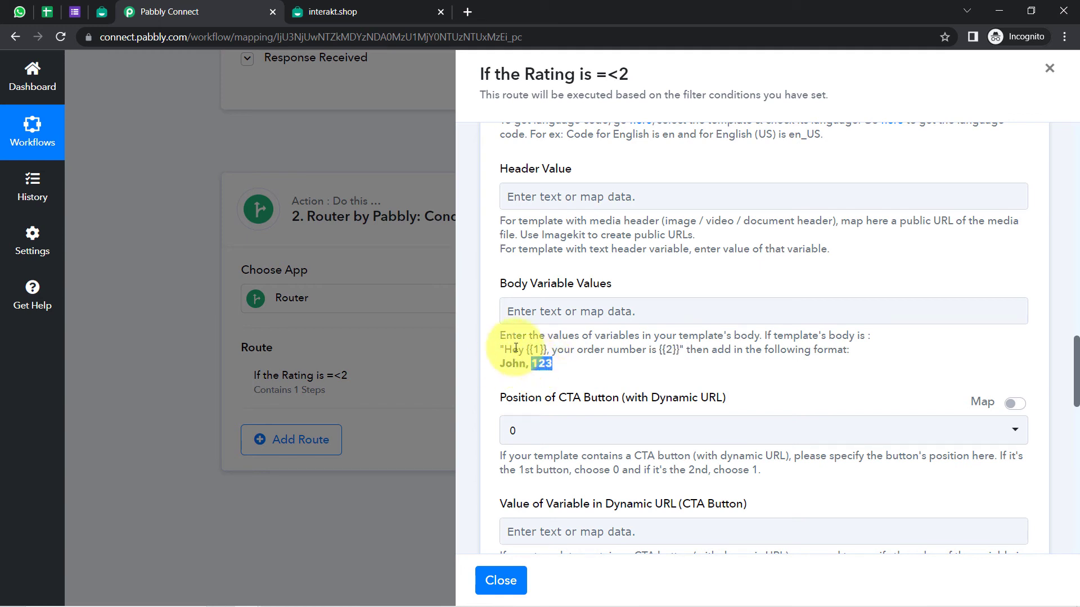
Map the form's Name, a comma, then the restaurant branch answer into Body Variable Values
click(514, 310)
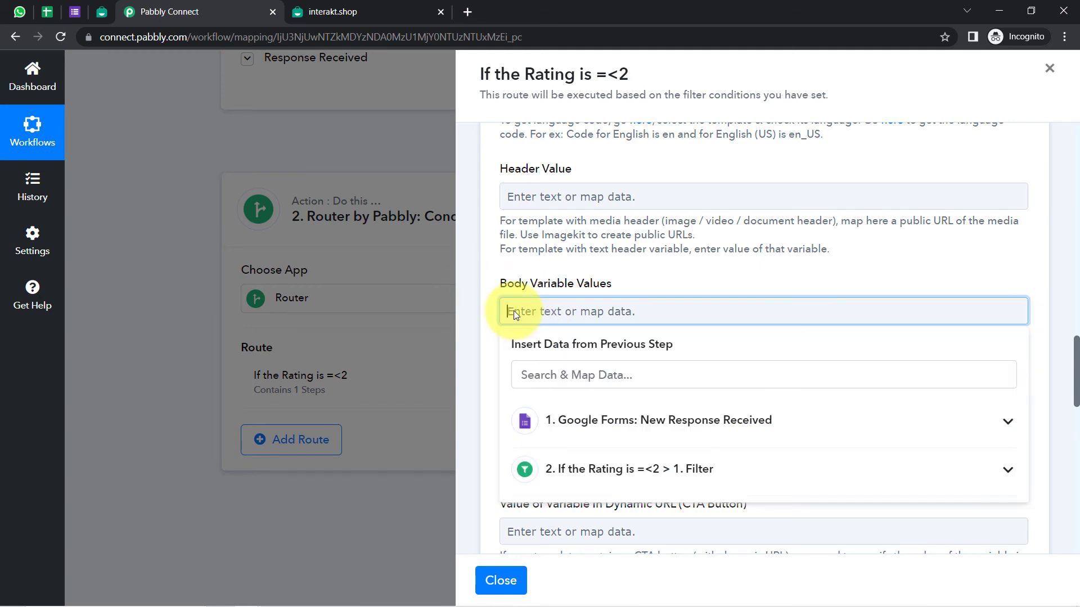
click(562, 419)
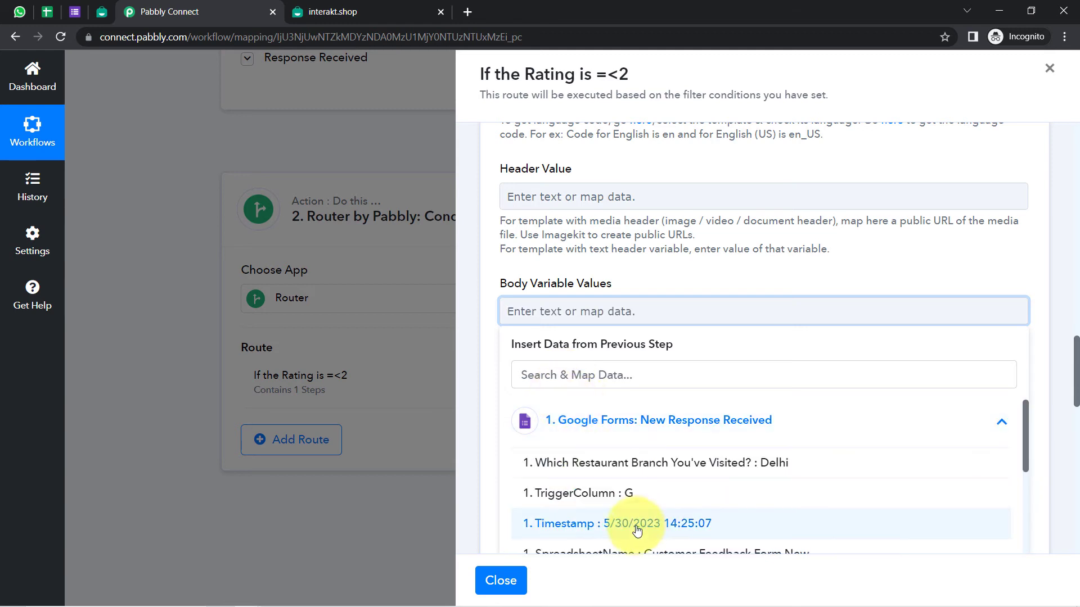
scroll(630, 514, down, 3)
scroll(668, 505, down, 2)
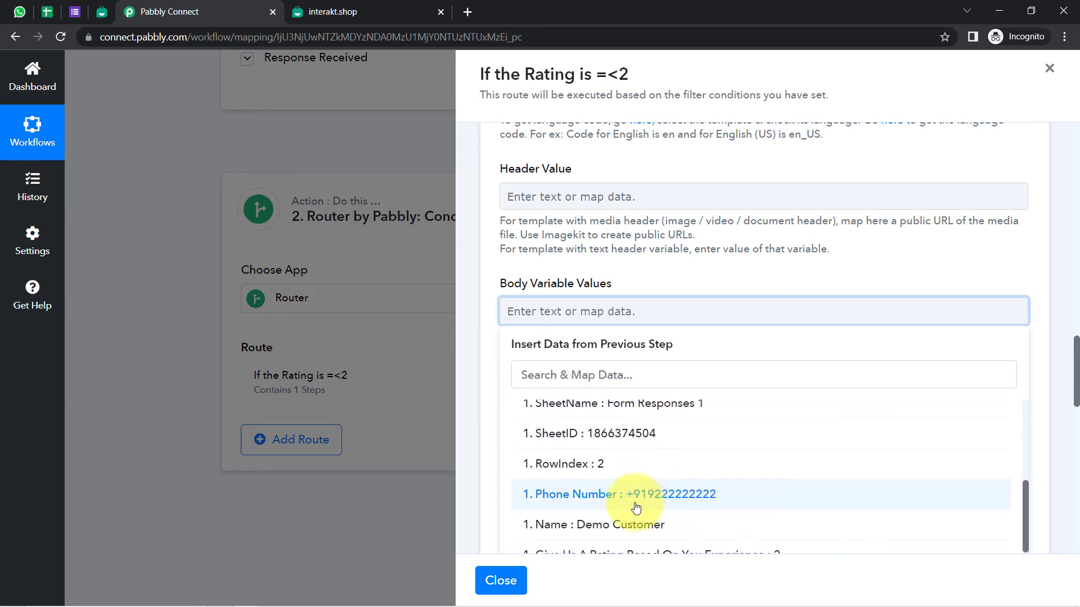
click(615, 526)
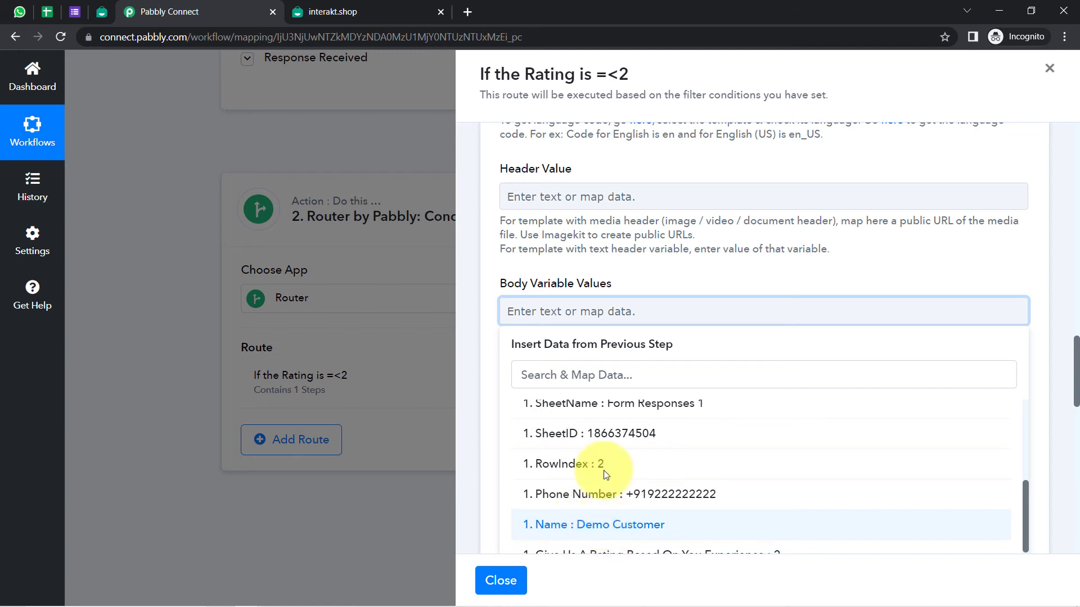
text(,)
click(670, 285)
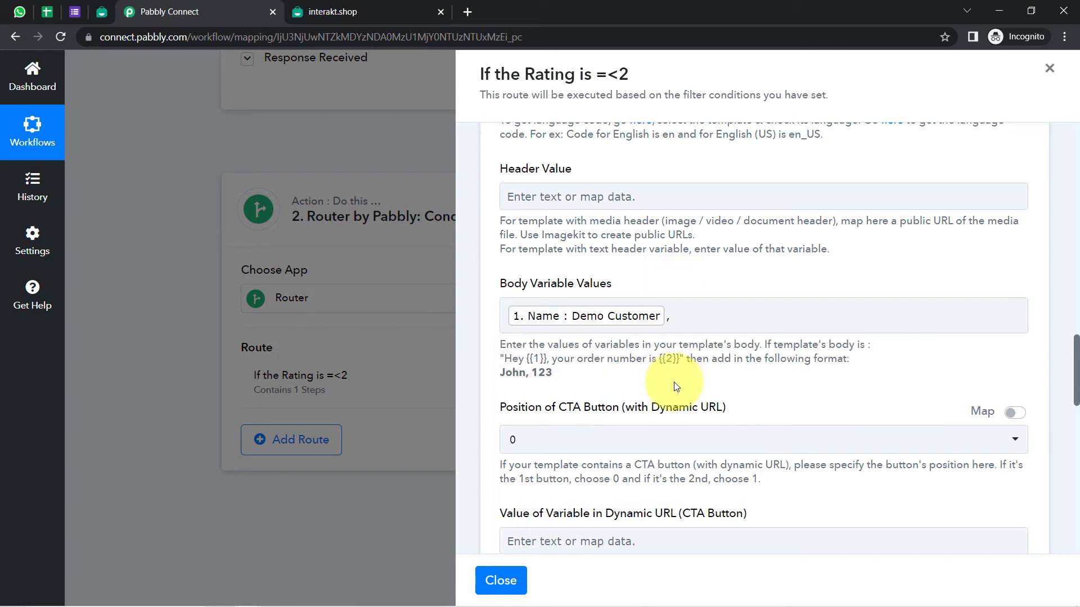
click(700, 329)
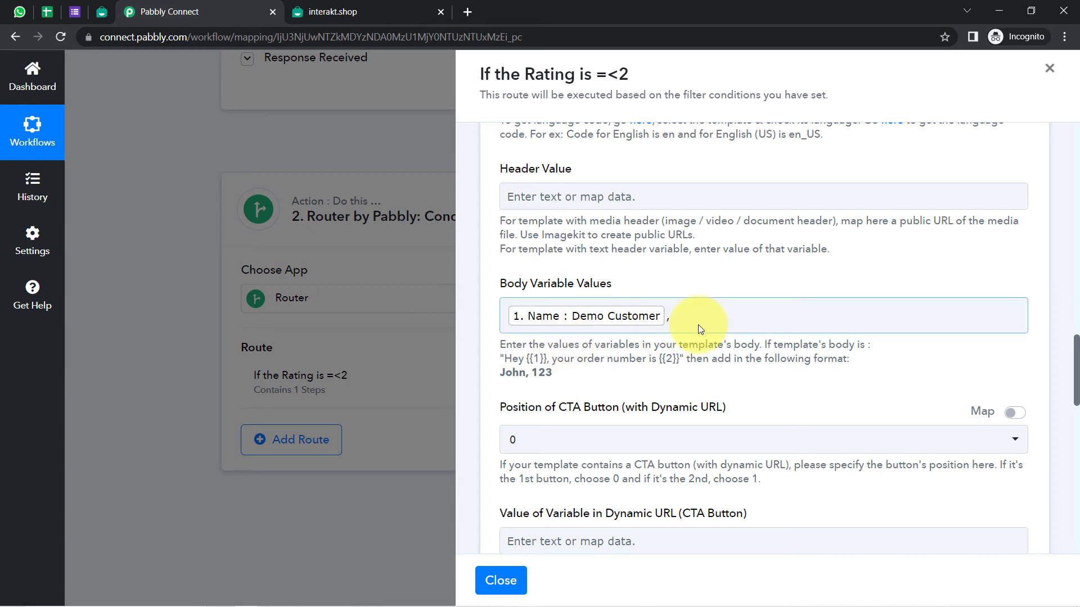
click(685, 313)
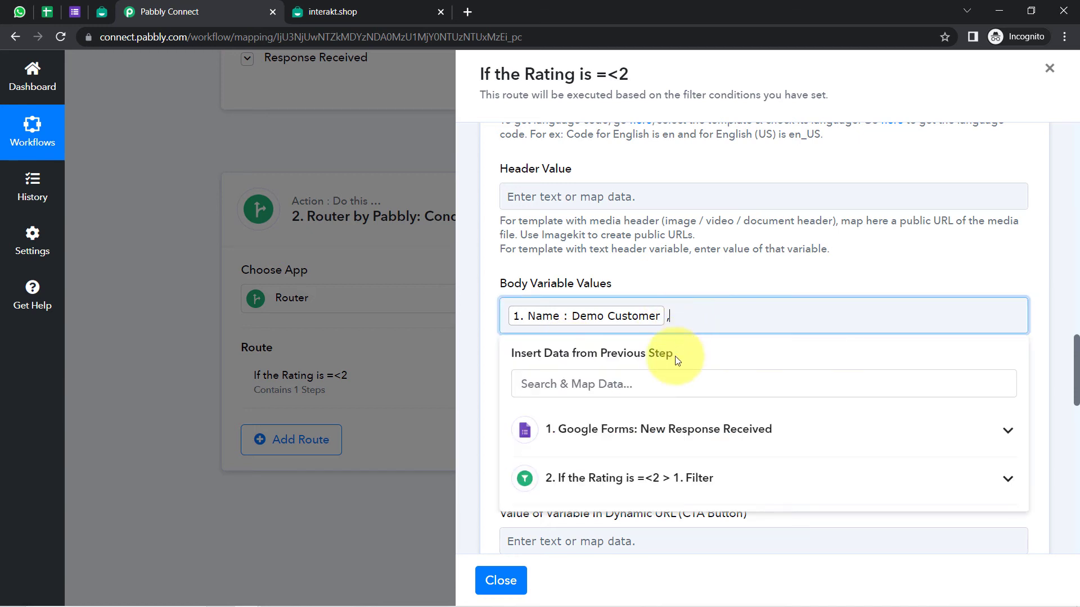
click(622, 430)
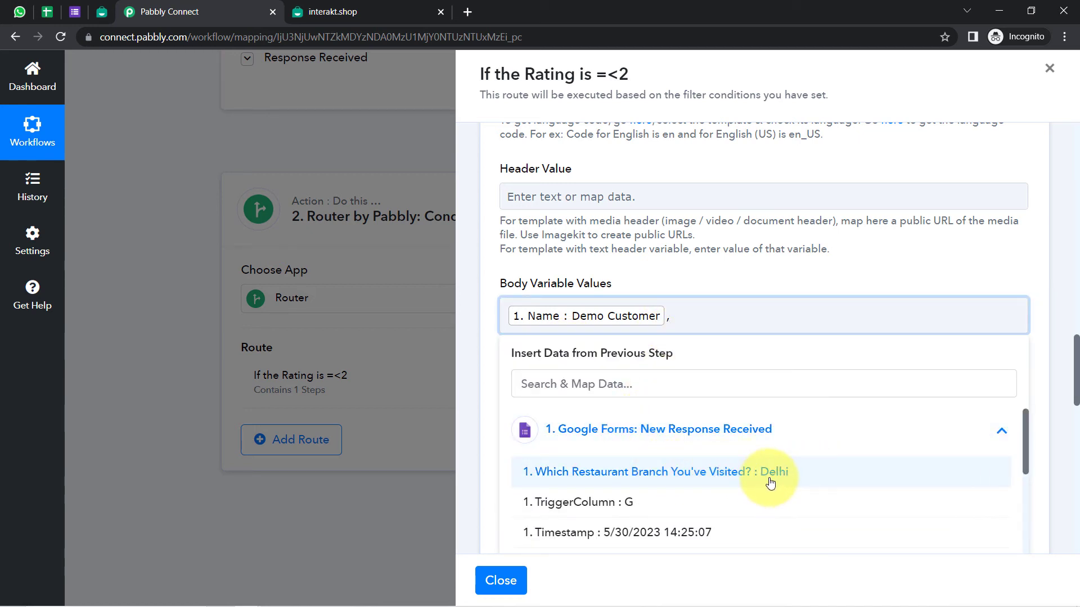
click(742, 473)
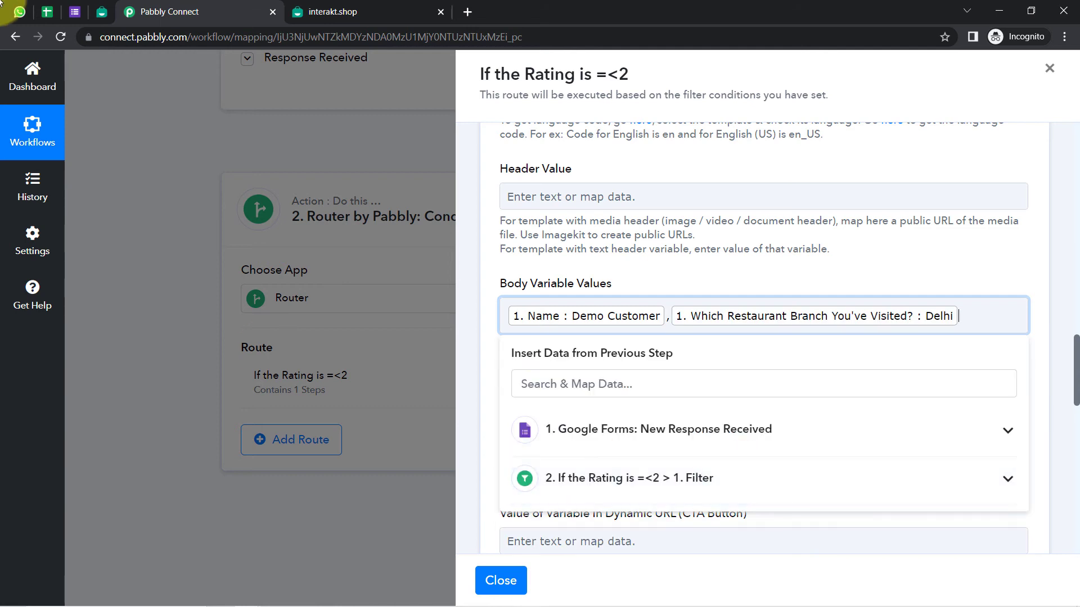
Verify the mapped values match the template's {{1}} name and {{2}} branch placeholders
click(101, 11)
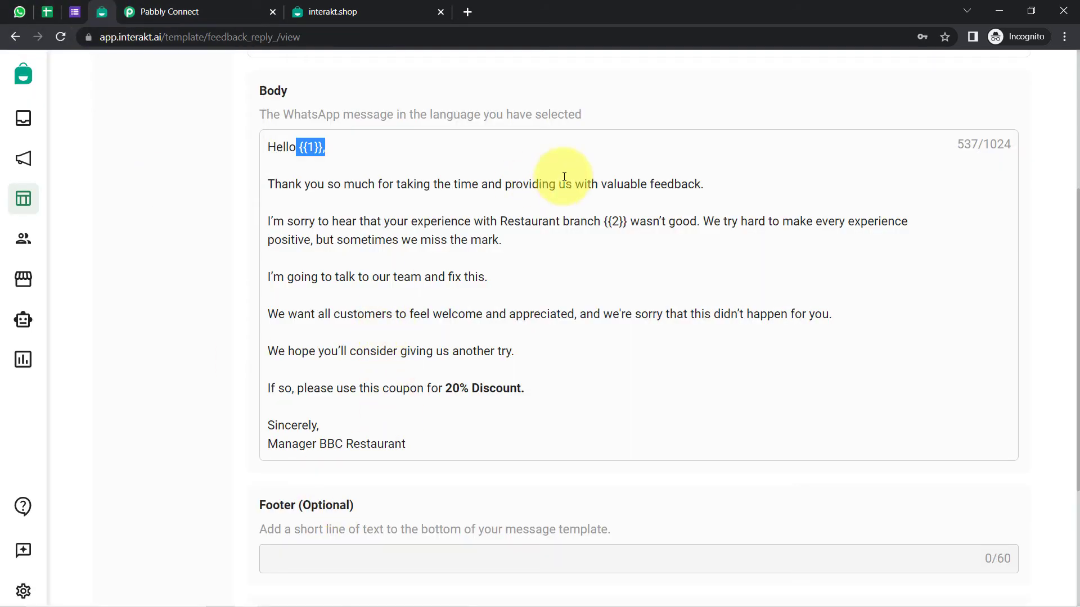
drag(630, 222, 587, 221)
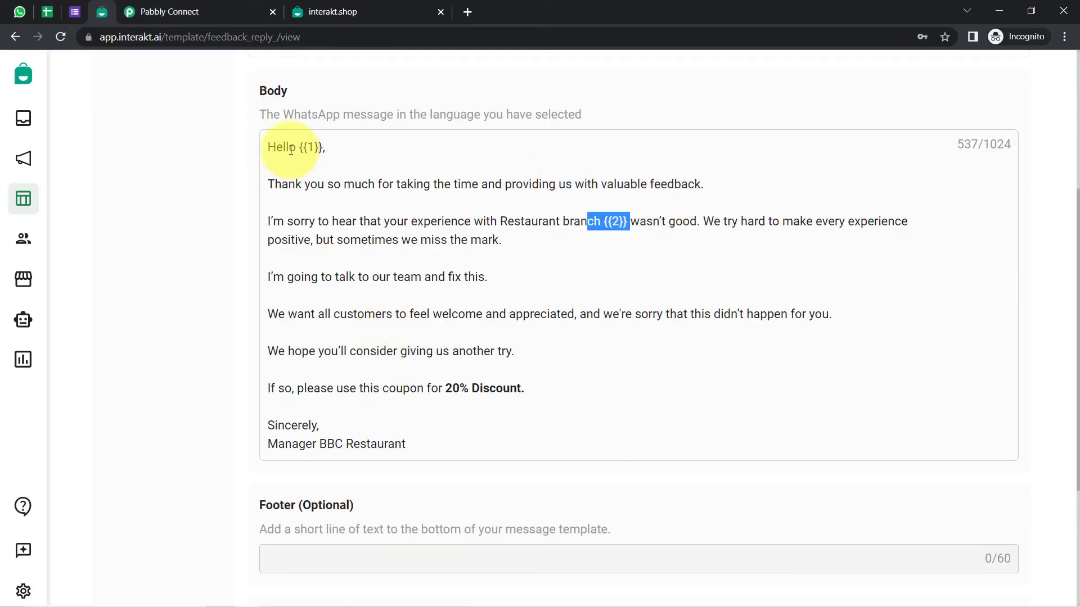
drag(284, 147, 325, 147)
drag(639, 221, 587, 222)
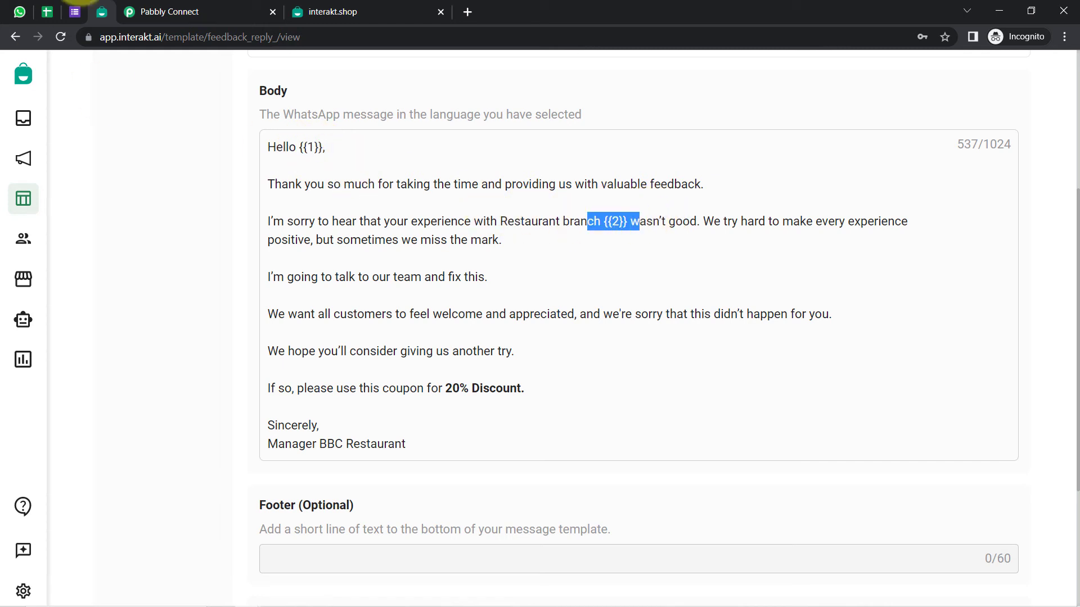
click(234, 5)
click(1076, 314)
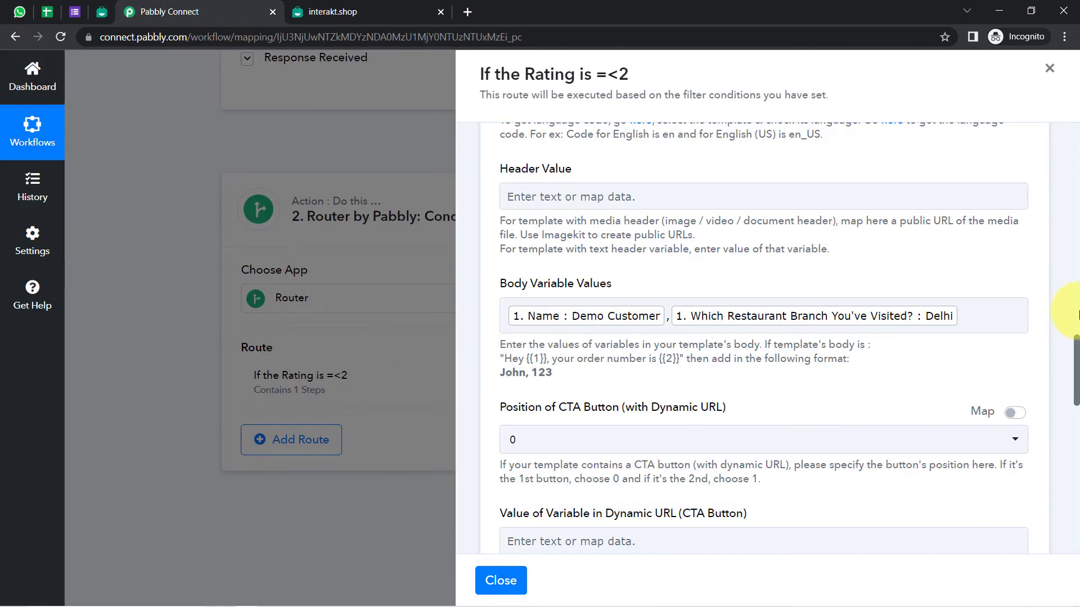
drag(1077, 344, 1076, 420)
Confirm the retest's Res2 Message shows the WhatsApp message was queued for sending
click(506, 287)
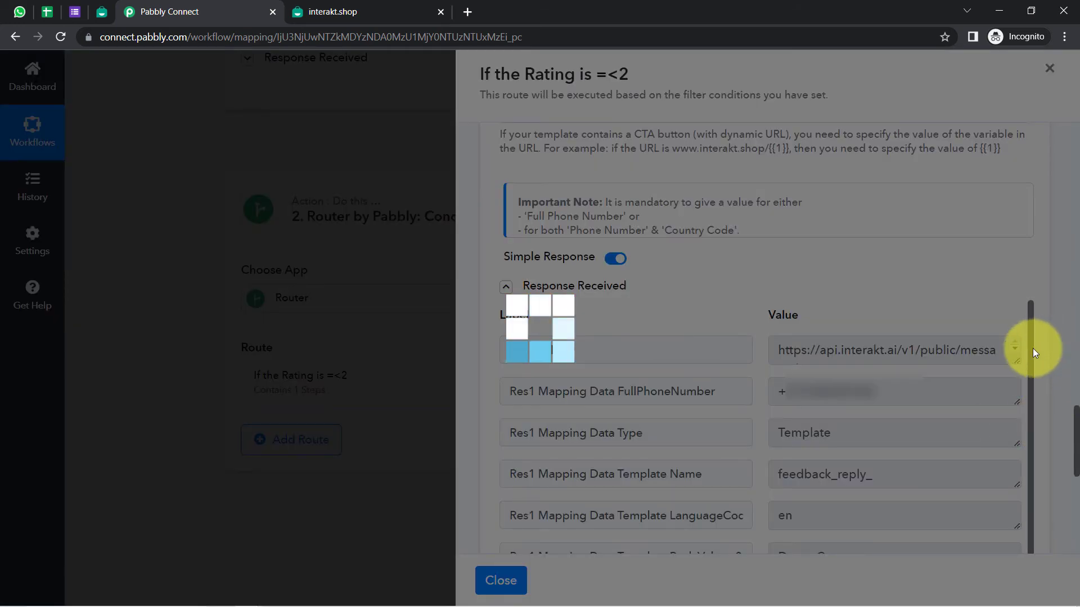
scroll(1024, 410, down, 1)
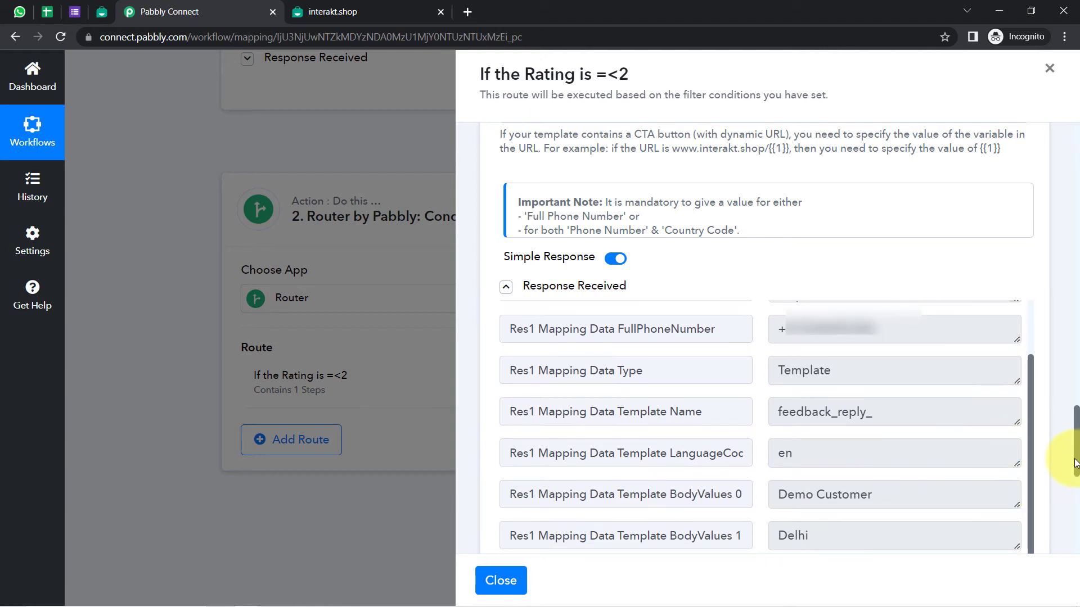
drag(1075, 464, 1074, 496)
double_click(599, 360)
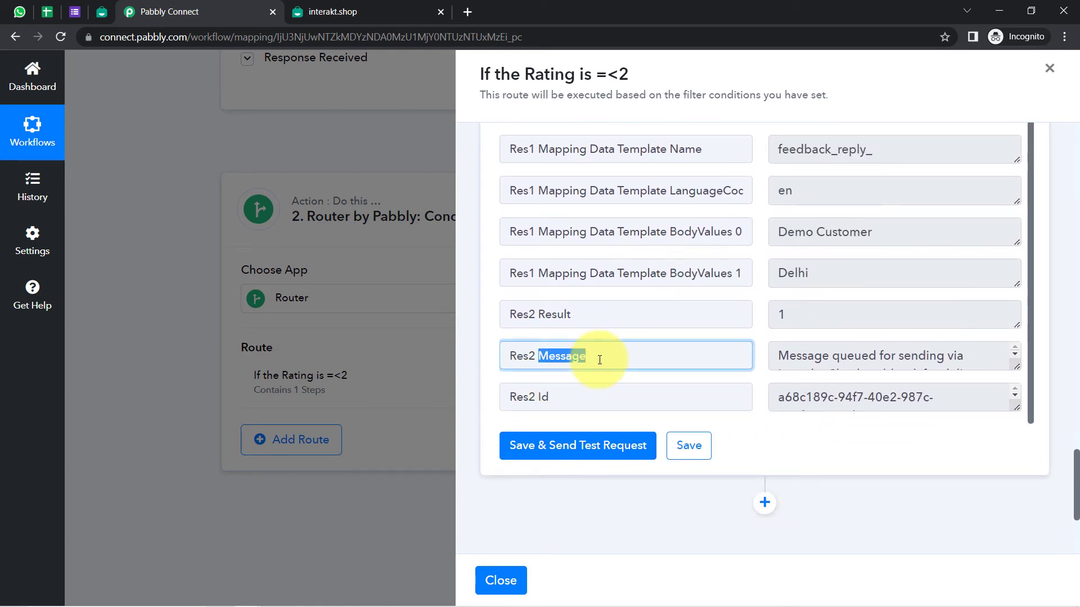
triple_click(798, 359)
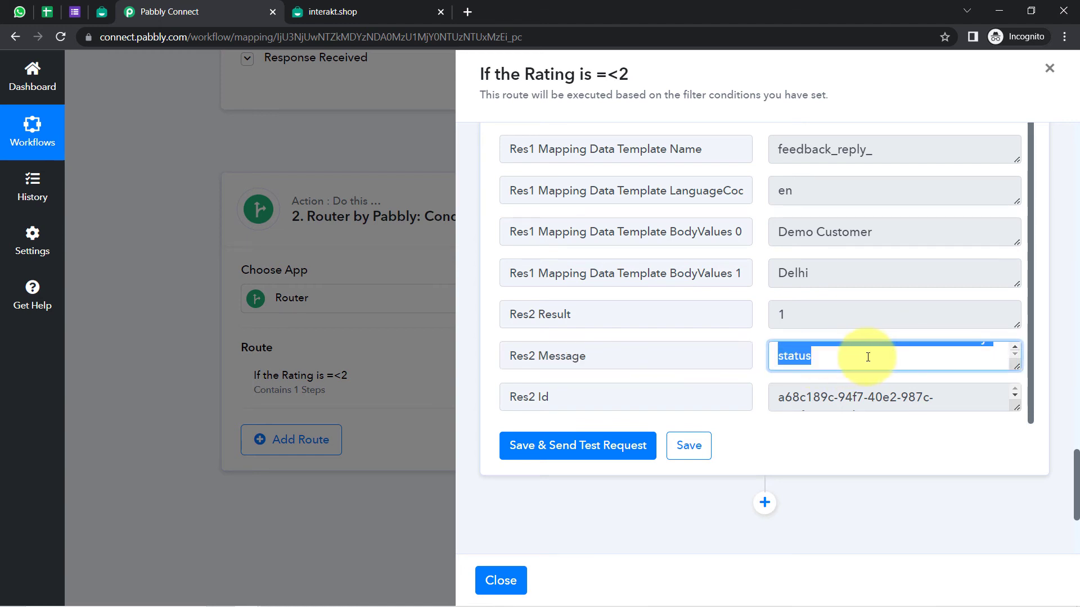
click(19, 12)
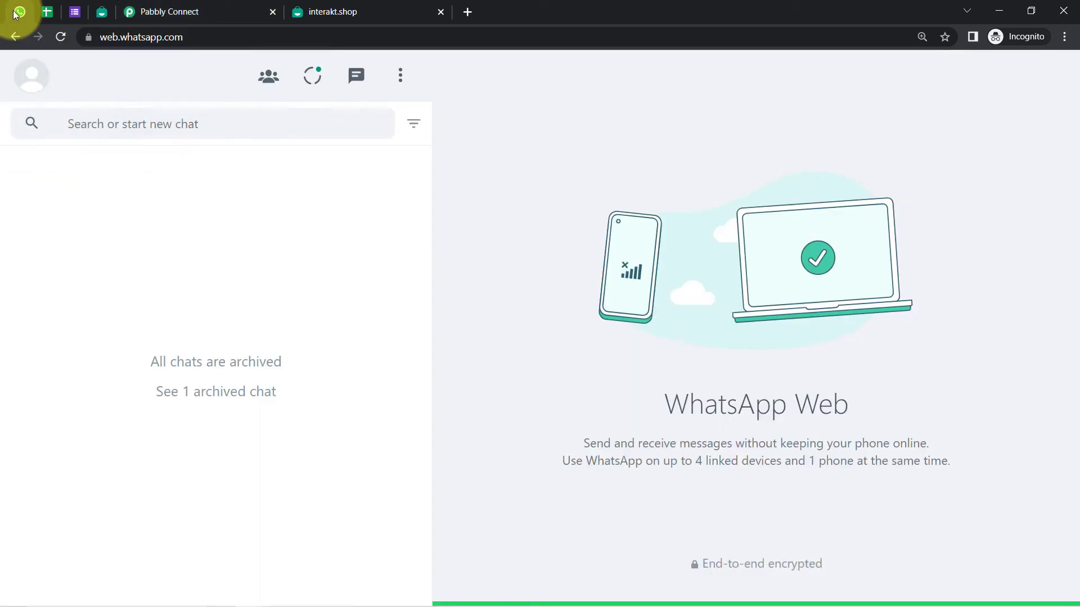
Reload WhatsApp Web and open the new reply, confirming it names Demo Customer and Delhi
click(60, 36)
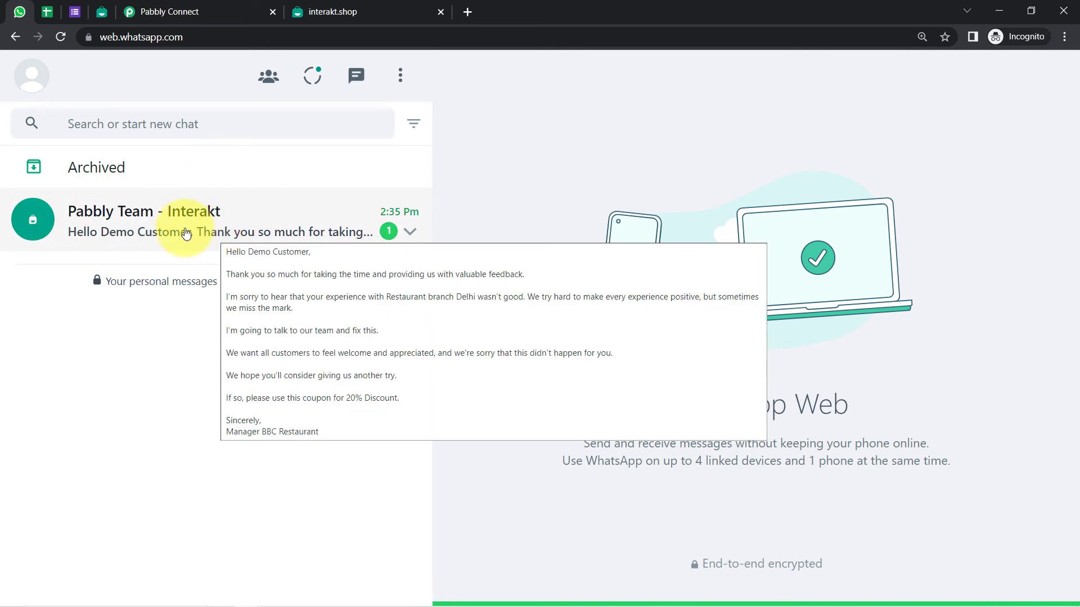
click(184, 231)
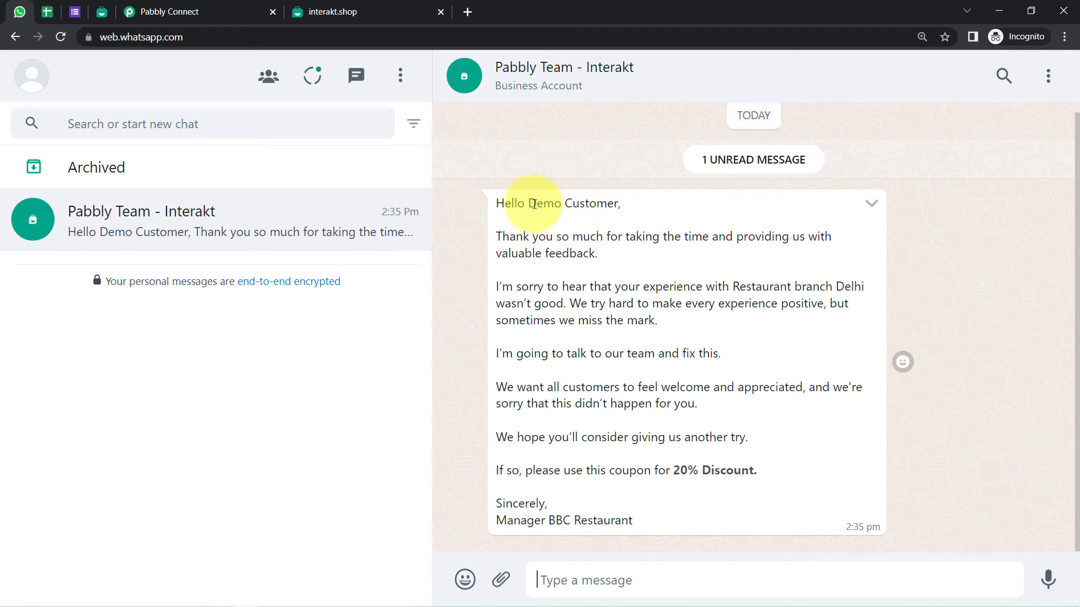
drag(527, 204, 618, 202)
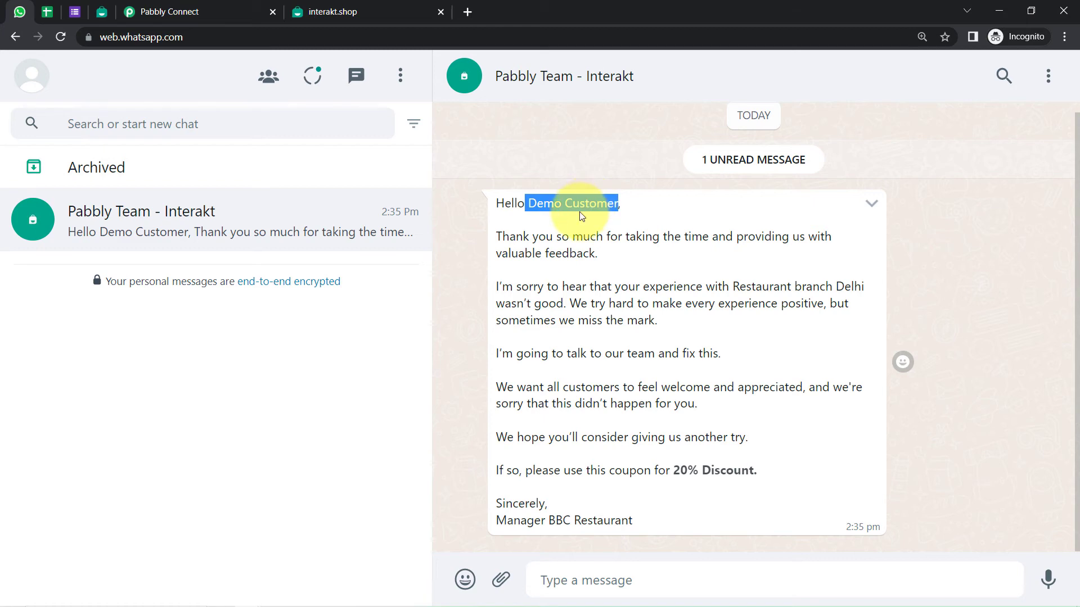
drag(833, 290, 861, 289)
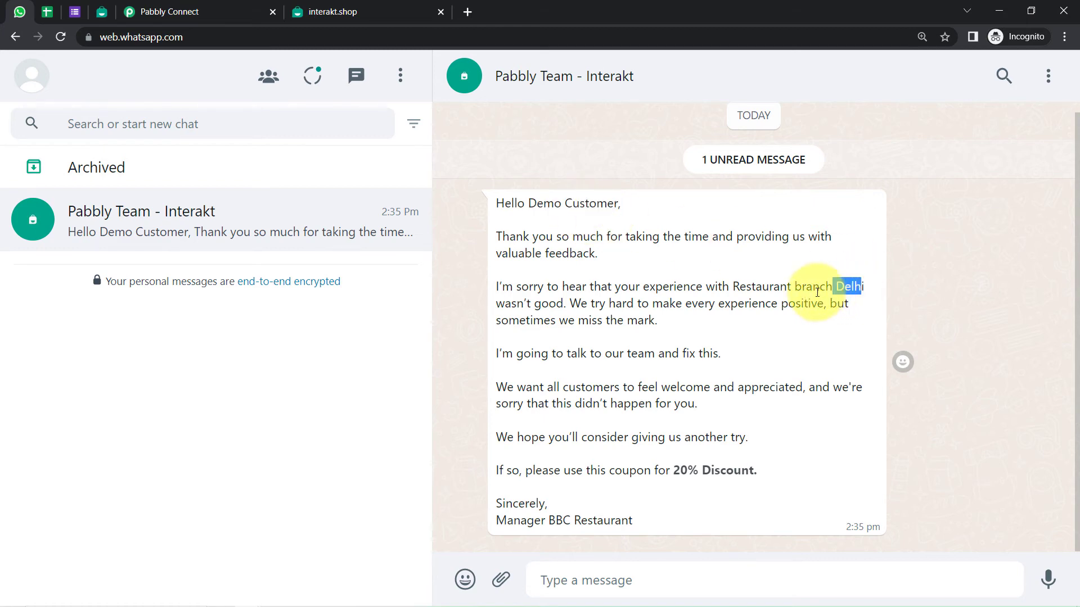
drag(512, 206, 622, 549)
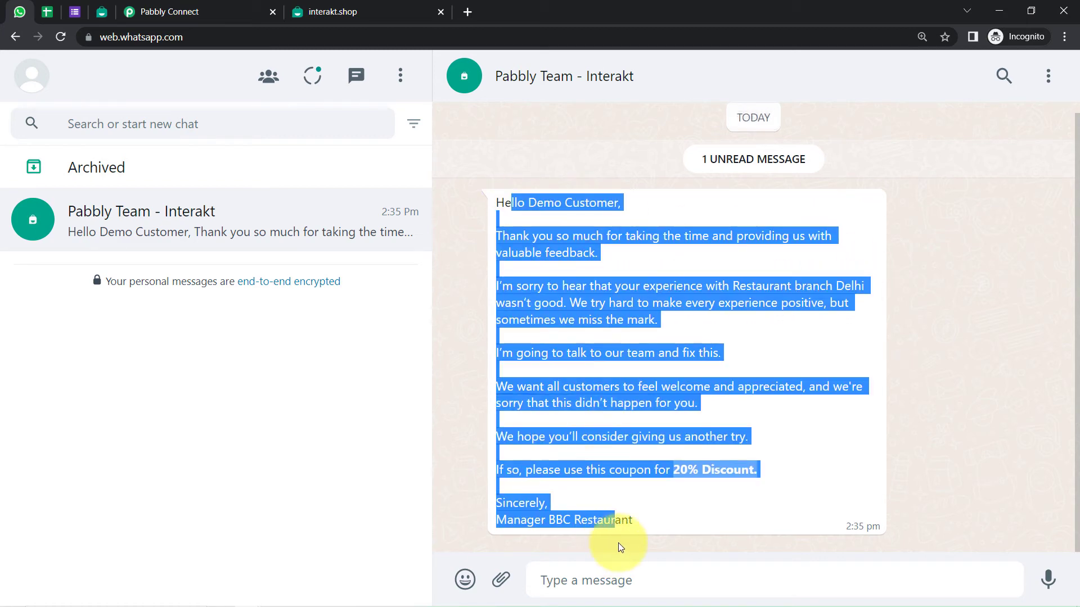
click(518, 221)
Read through the reply's greeting, apology, discount coupon line and sign-off
drag(505, 204, 578, 225)
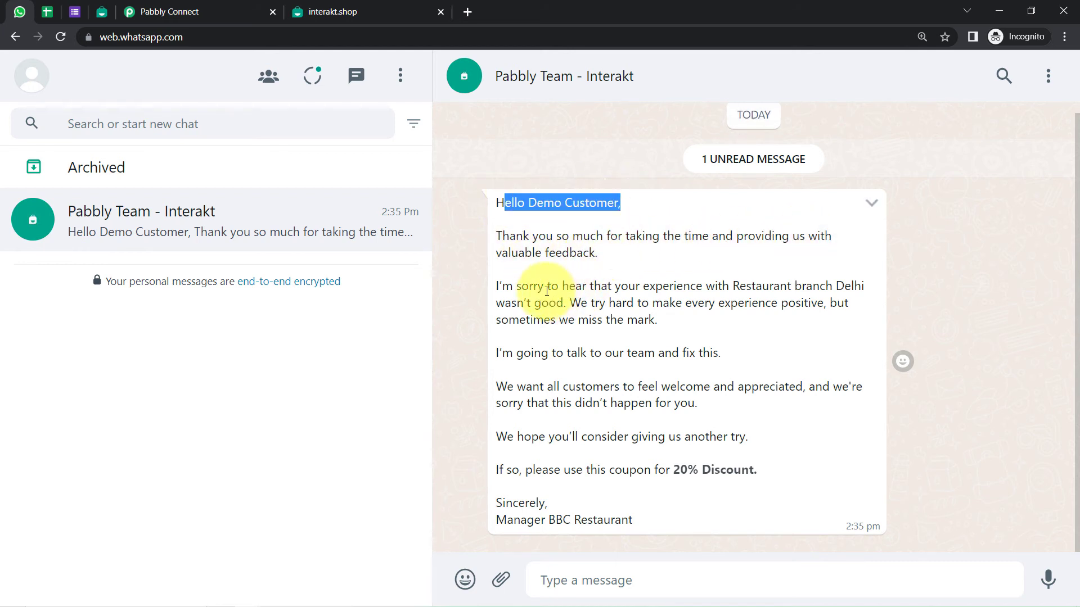
drag(543, 285, 798, 286)
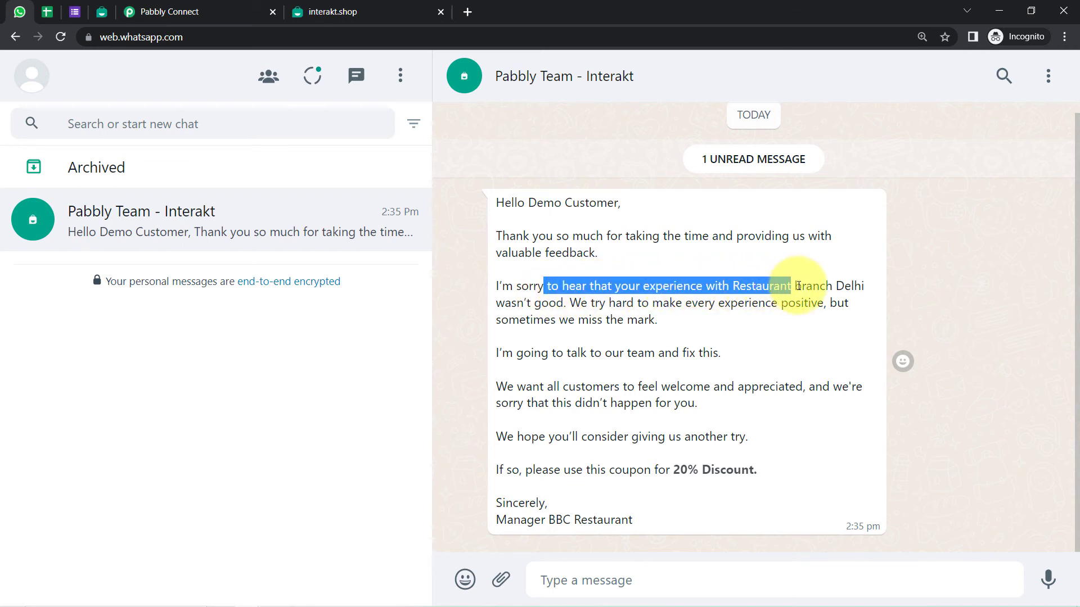
click(812, 288)
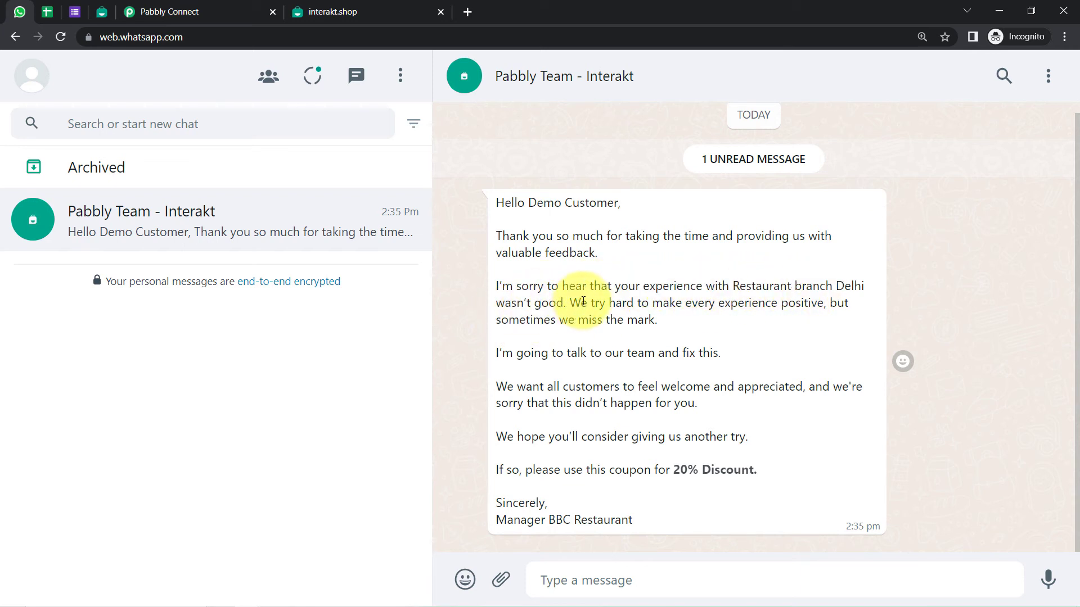
drag(610, 301, 815, 305)
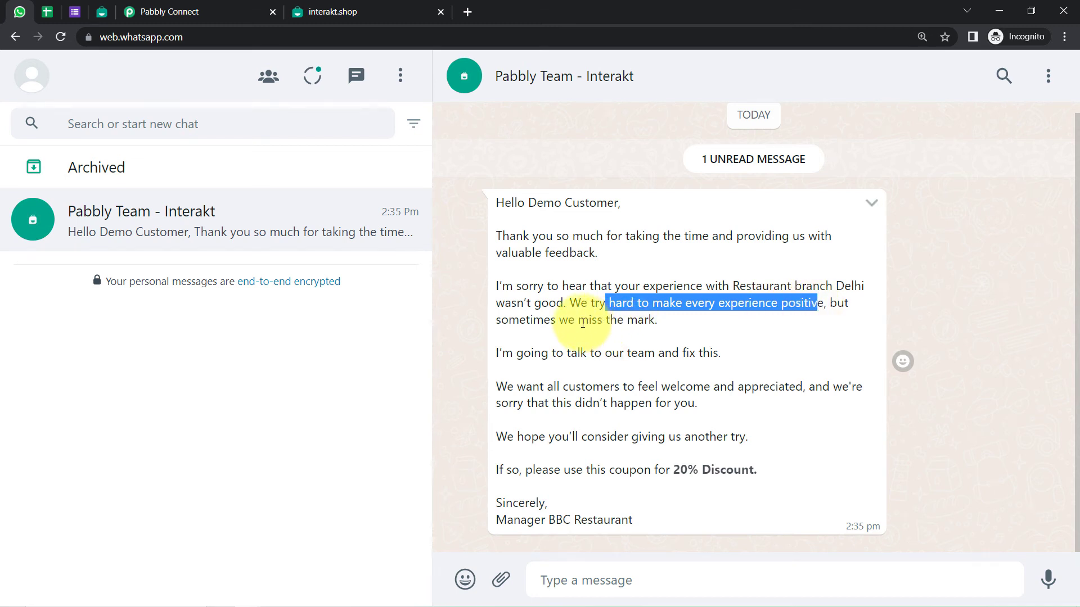
drag(523, 353, 698, 352)
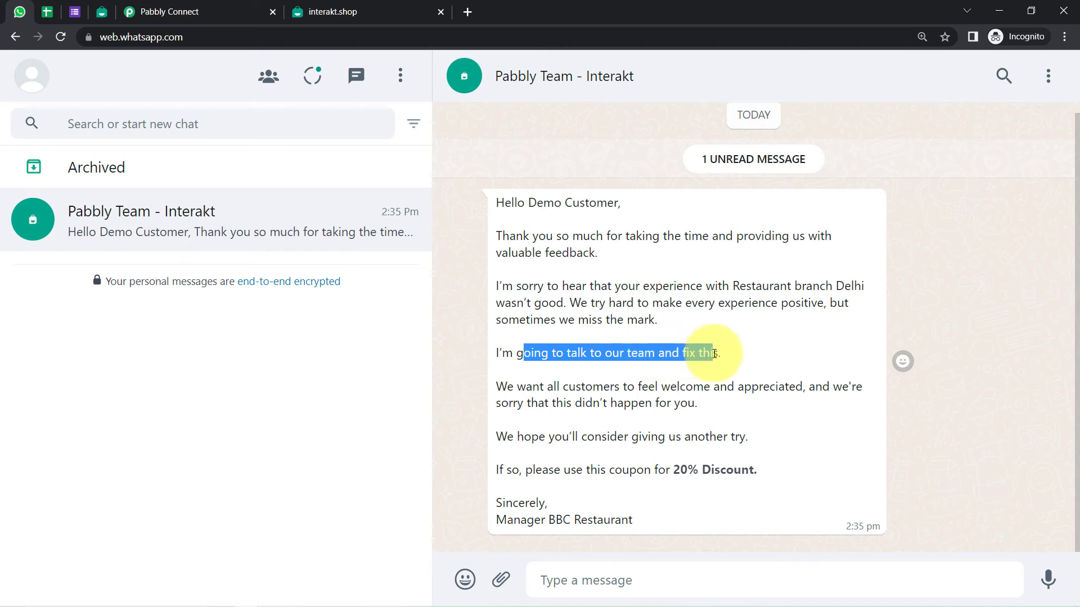
drag(634, 385, 810, 392)
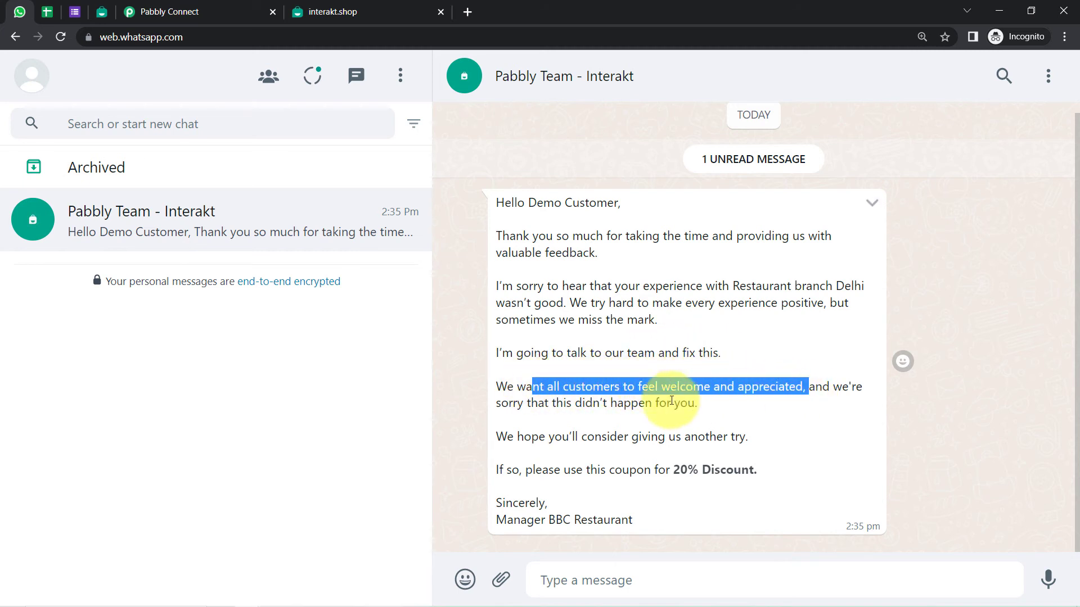
drag(509, 404, 695, 403)
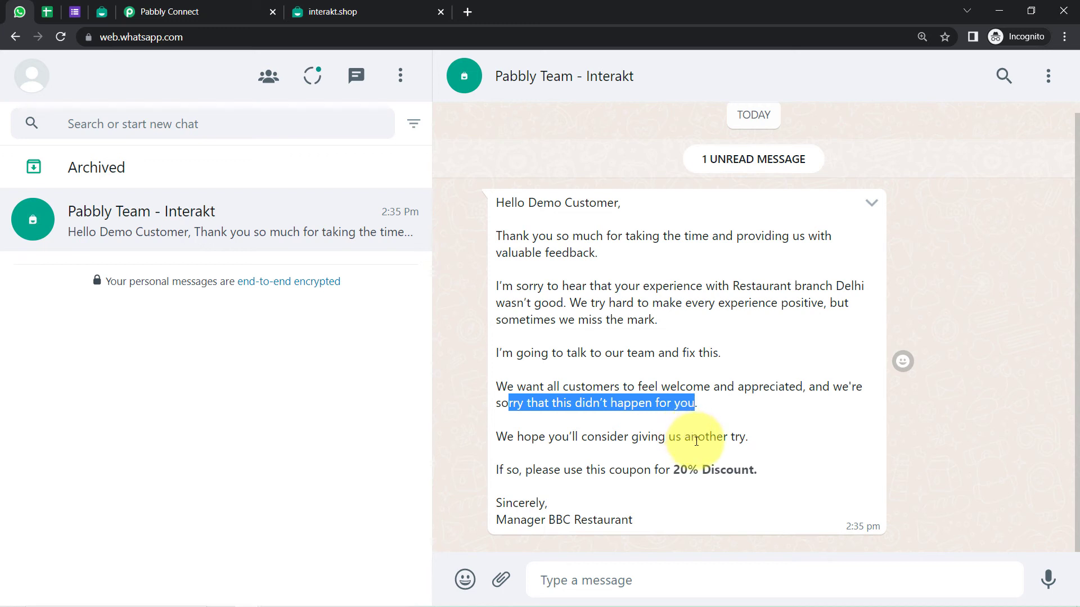
drag(549, 471, 748, 470)
drag(518, 505, 624, 521)
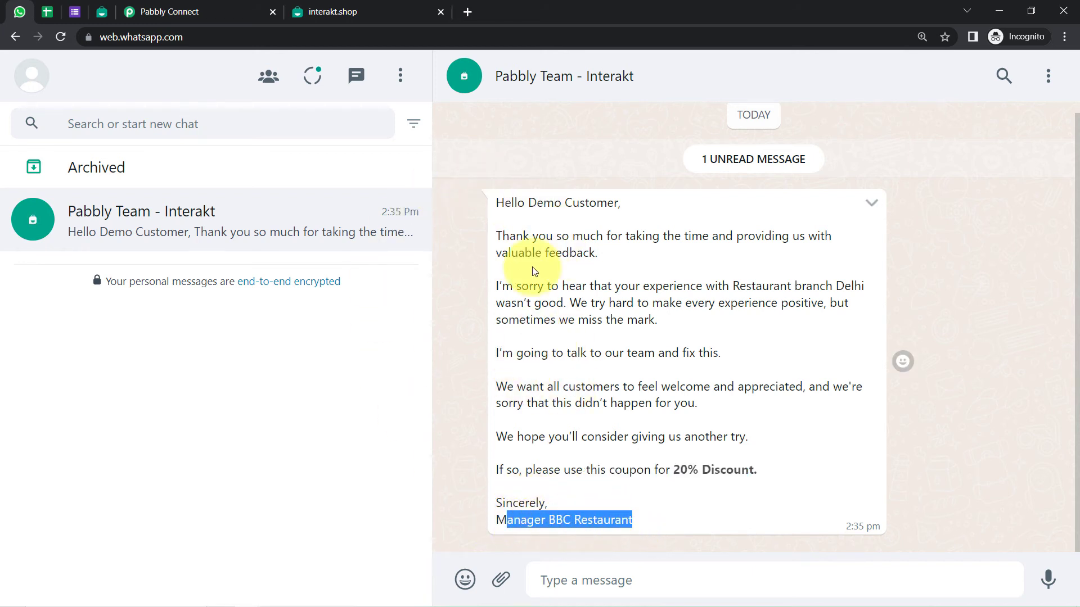
click(538, 223)
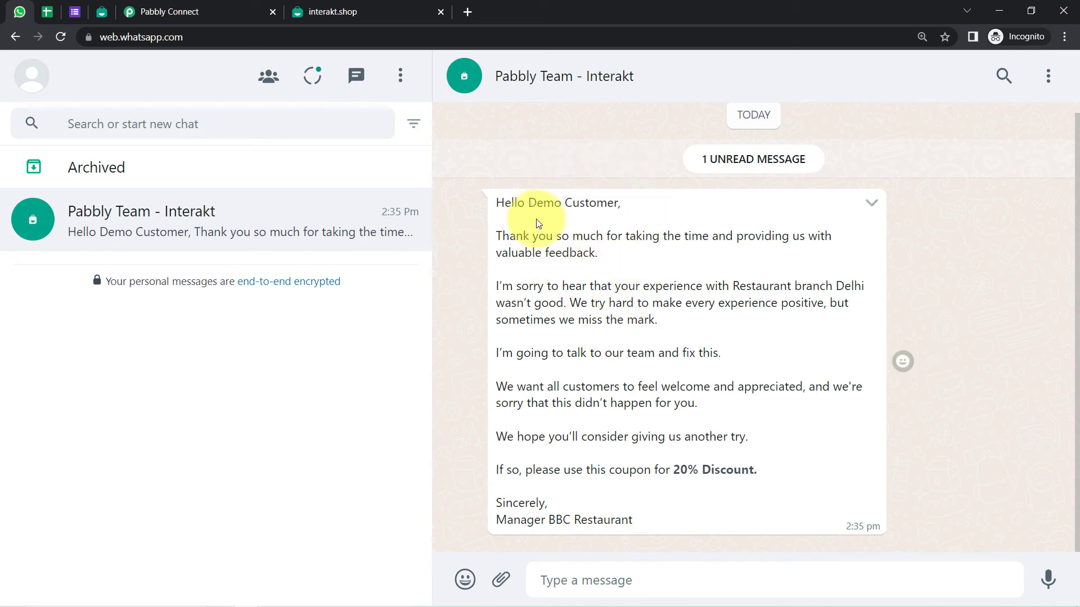
drag(537, 224, 592, 399)
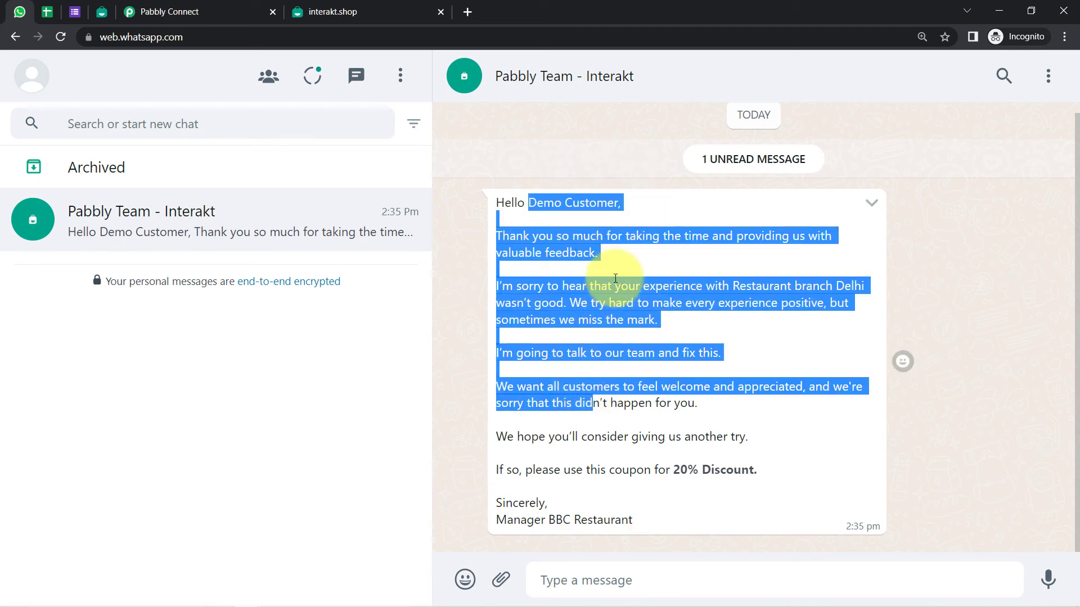
click(561, 294)
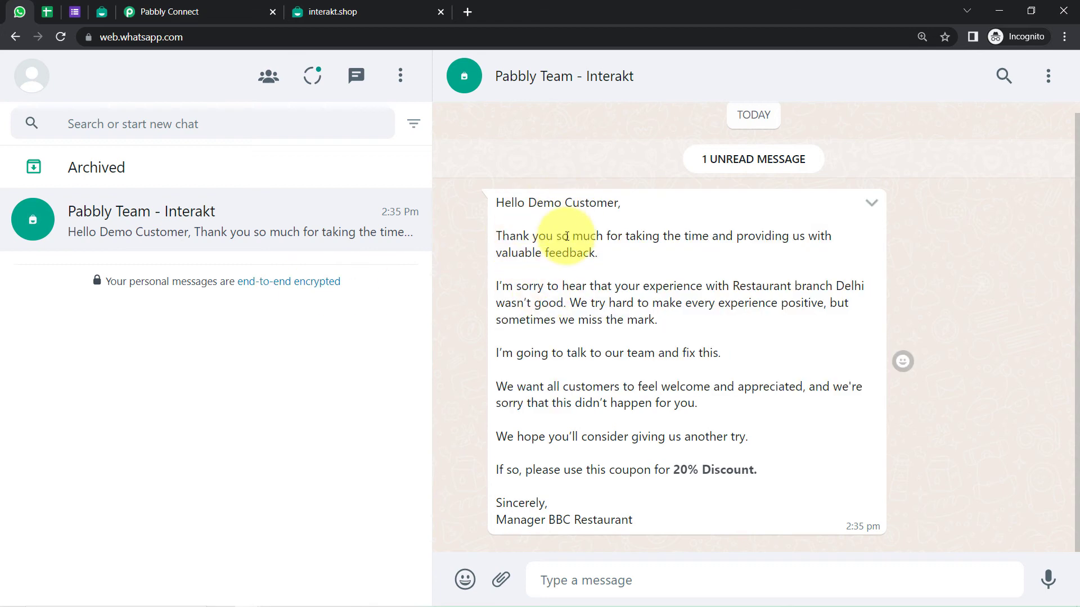
click(158, 5)
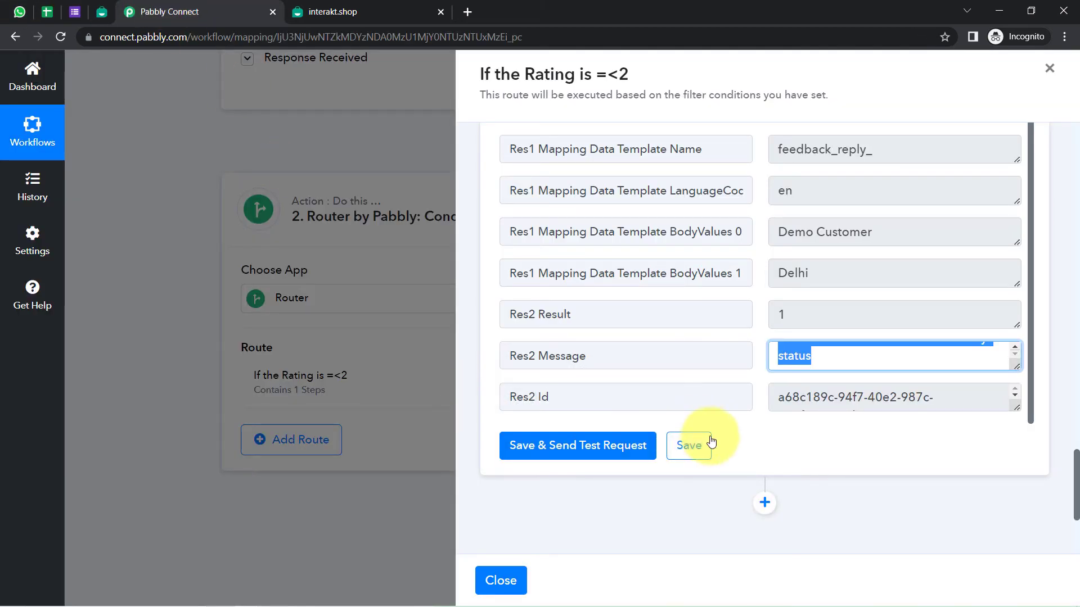
Save the 'If the Rating is =<2' route settings and close its panel
click(688, 445)
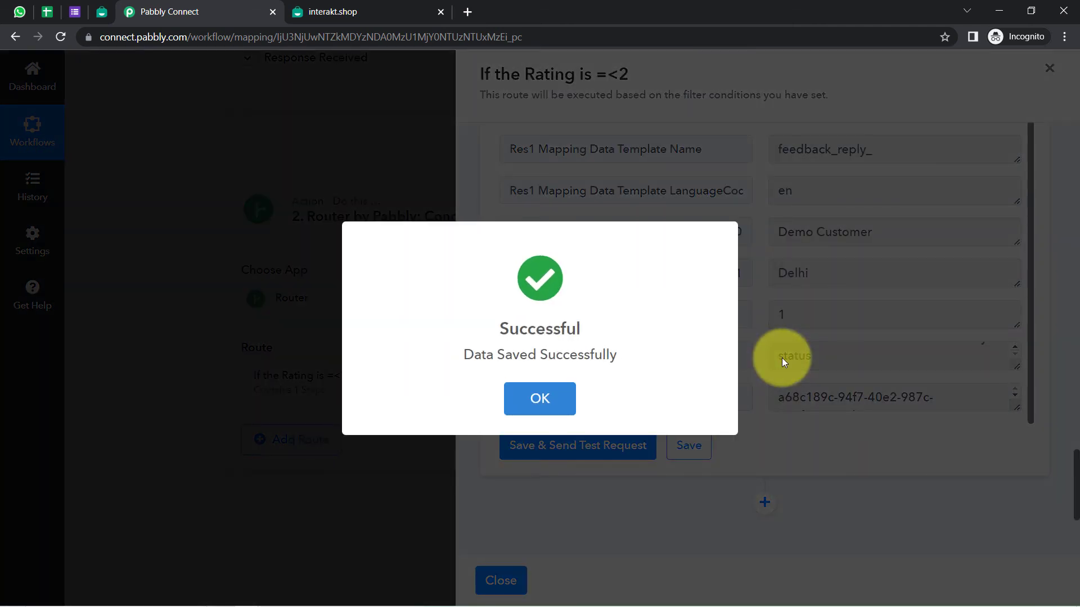
click(782, 358)
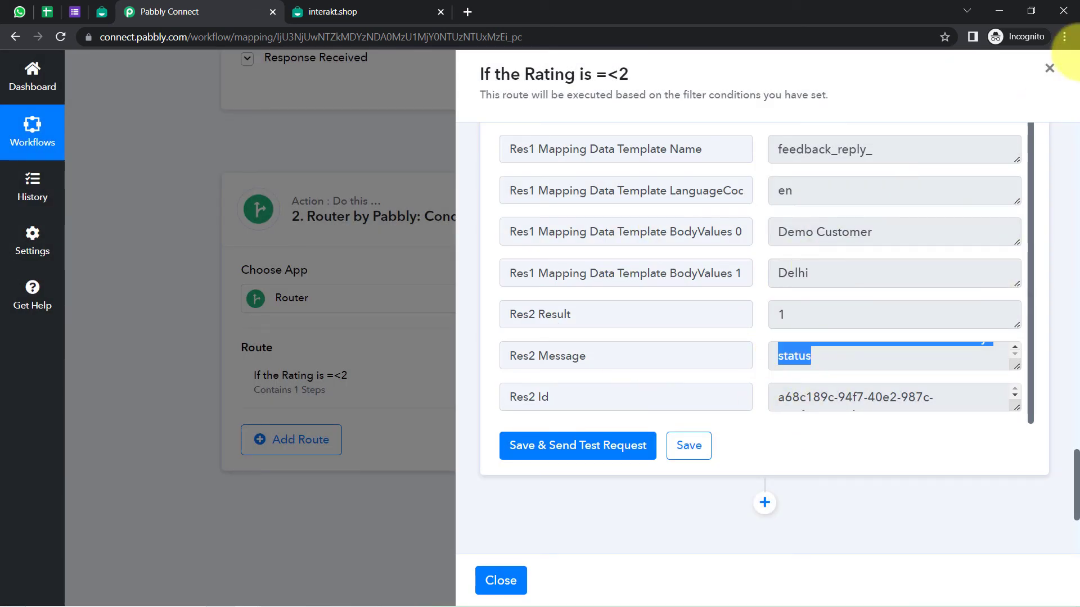
click(1049, 68)
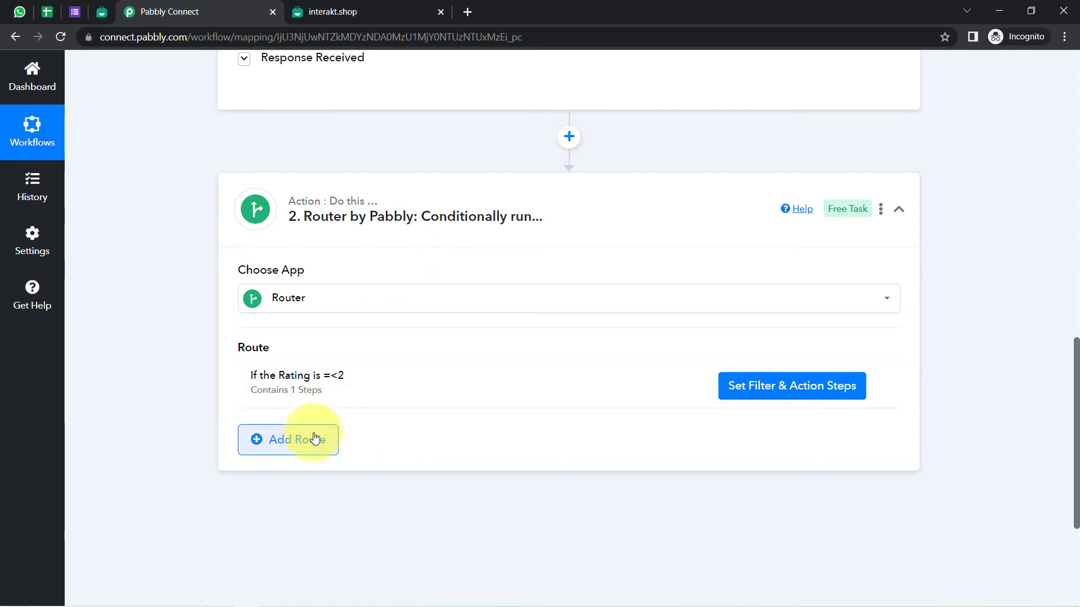
Add an empty Route 2 to the Router, below the =<2 route
click(256, 440)
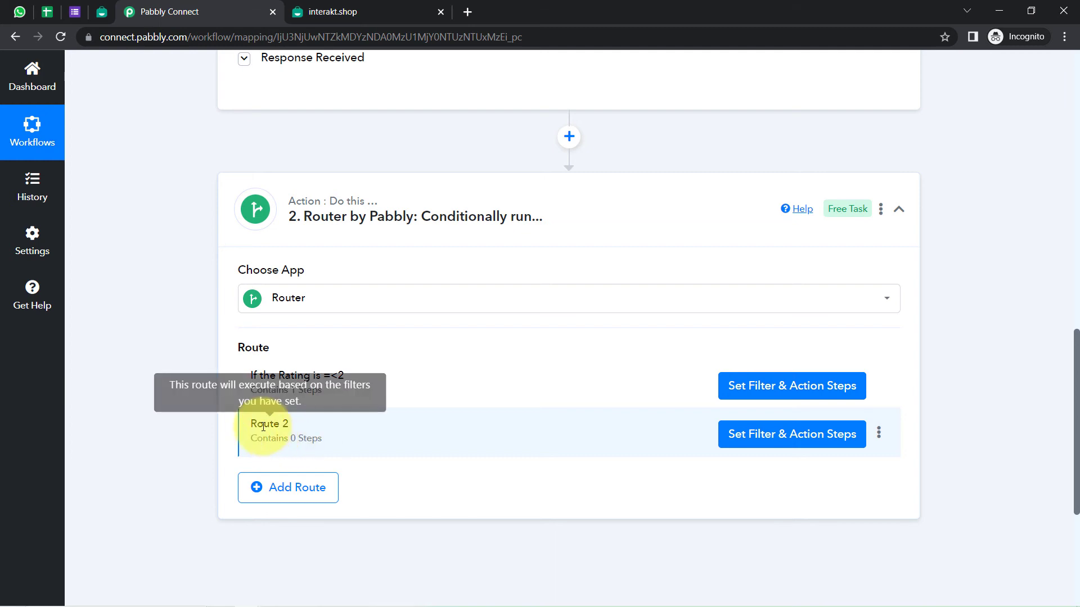
drag(262, 424, 323, 433)
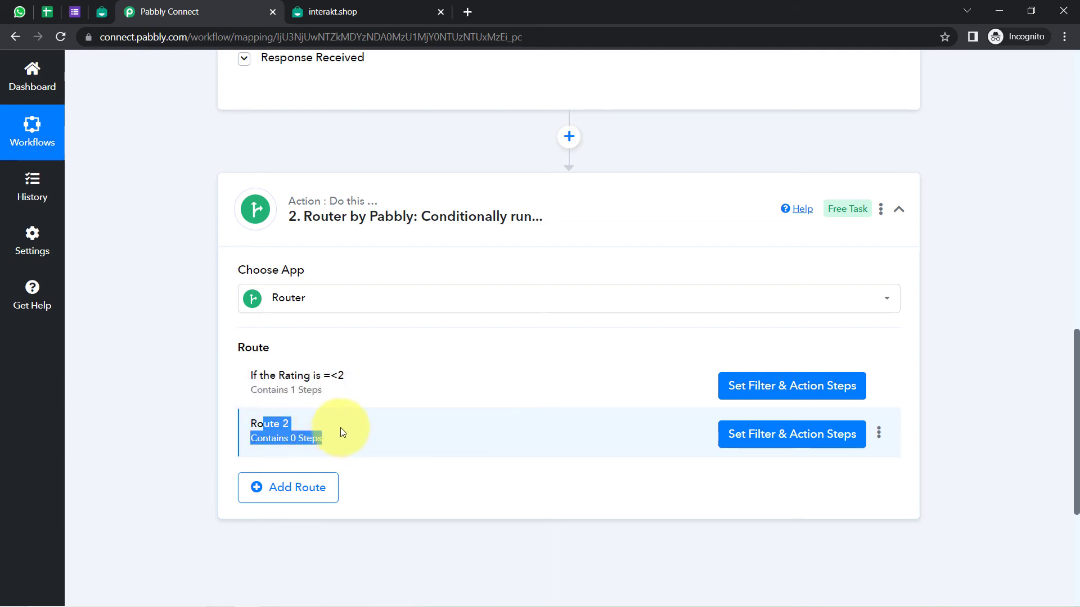
click(879, 386)
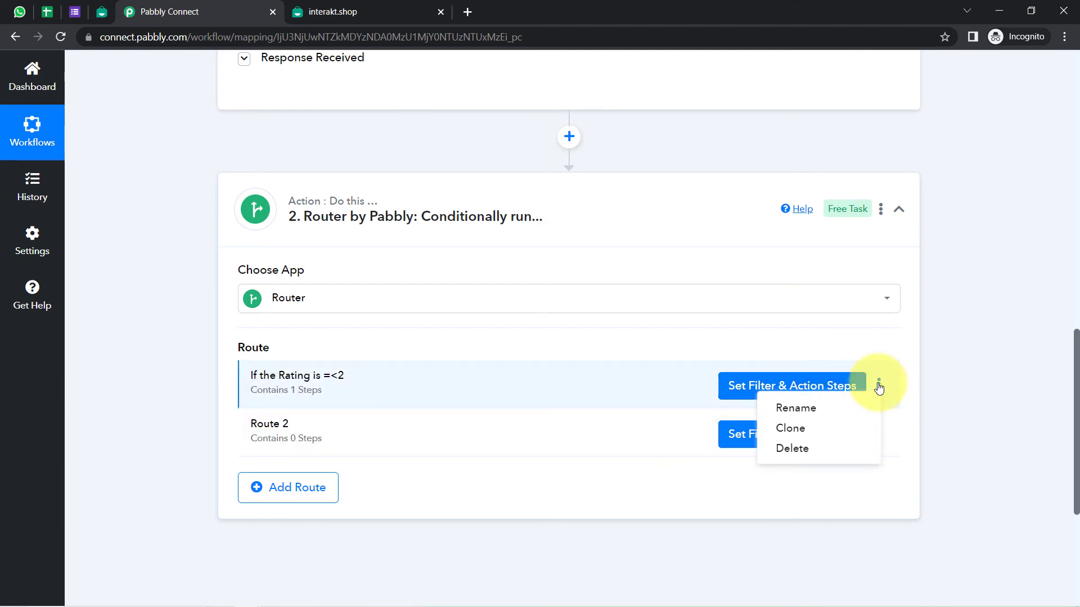
Clone the =<2 route and check that the copy has the same Filter and Interakt steps
click(791, 429)
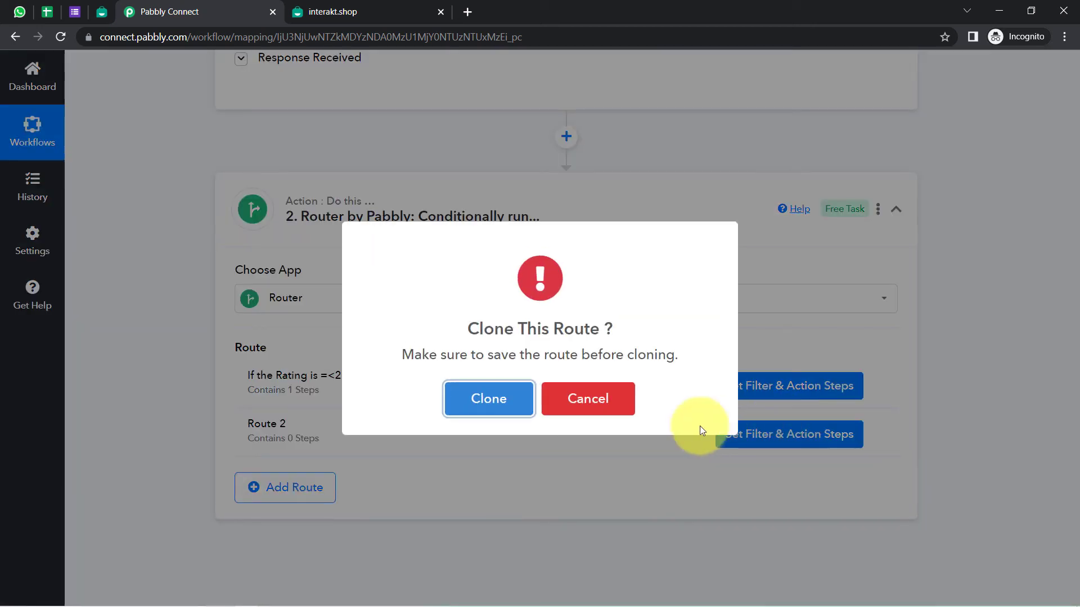
click(462, 413)
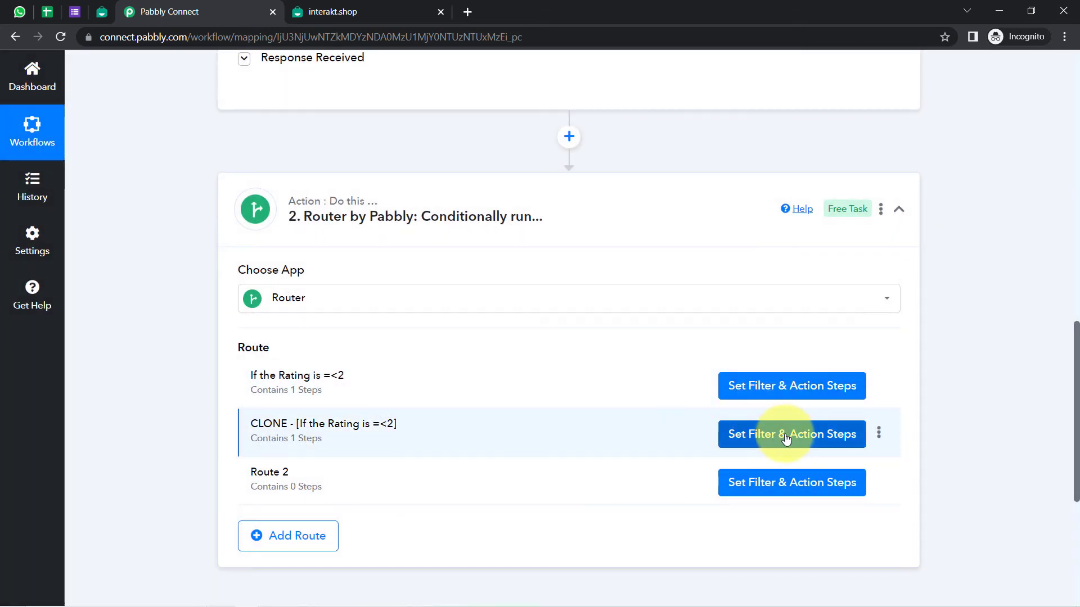
click(786, 436)
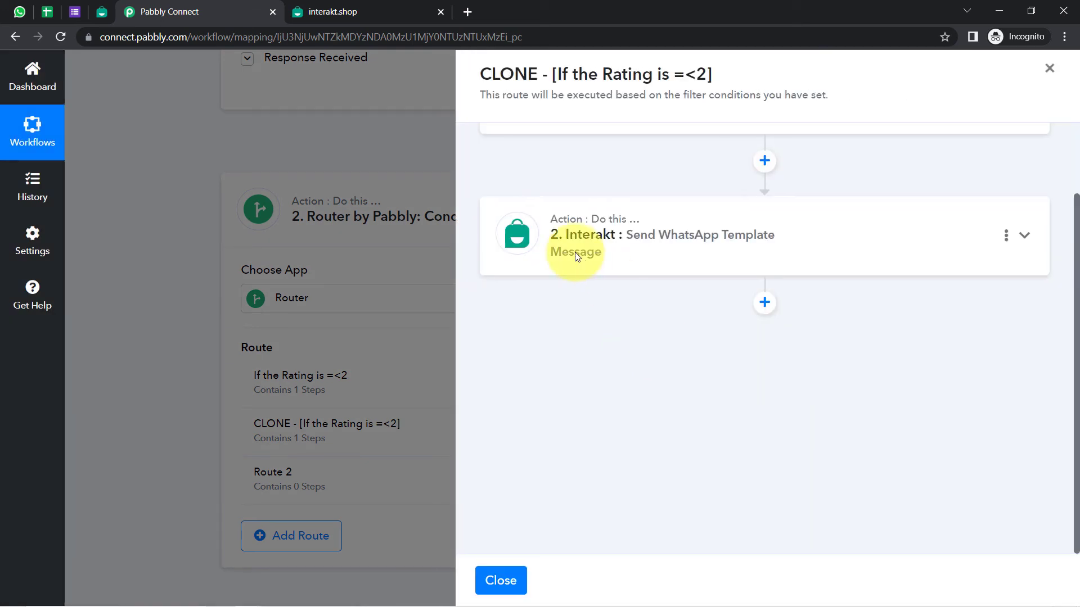
drag(1075, 389, 1061, 284)
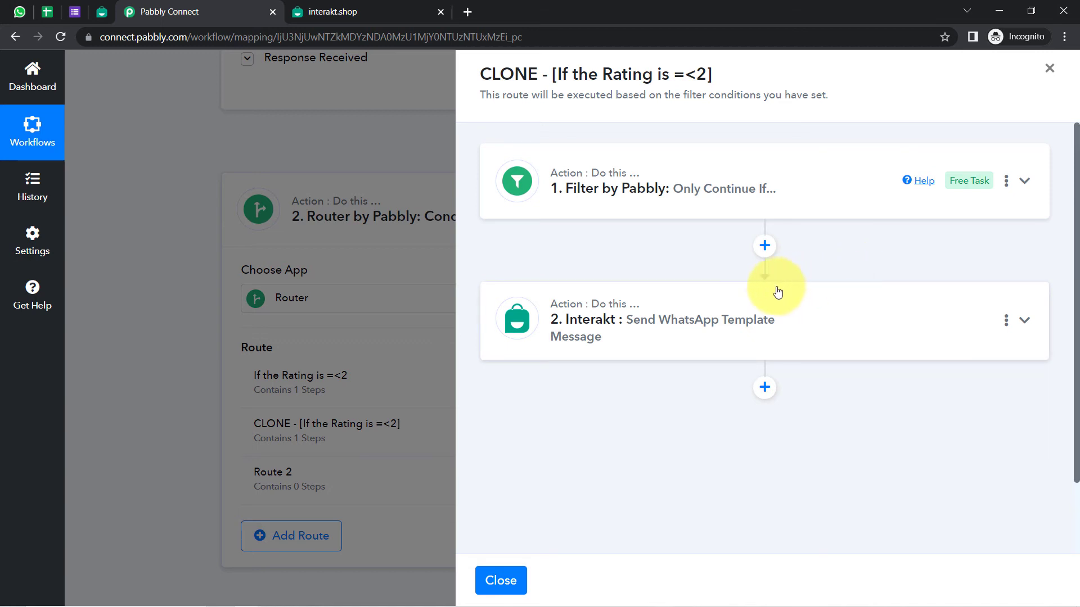
click(1050, 68)
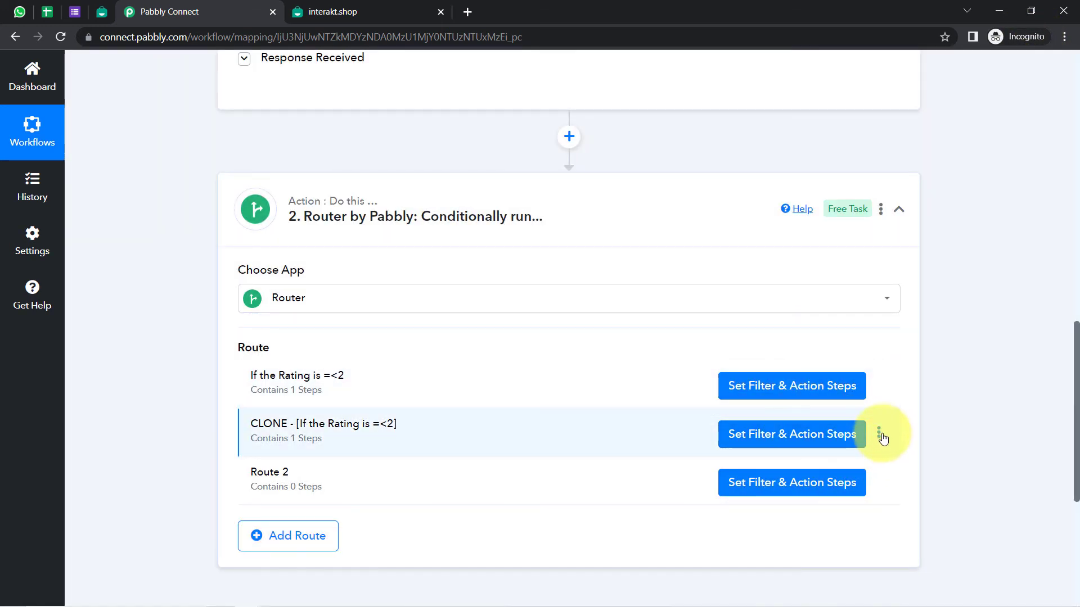
Rename the cloned route from 'CLONE - [If the Rating is =<2]' to 'If the Rating is =>3'
click(880, 436)
click(811, 453)
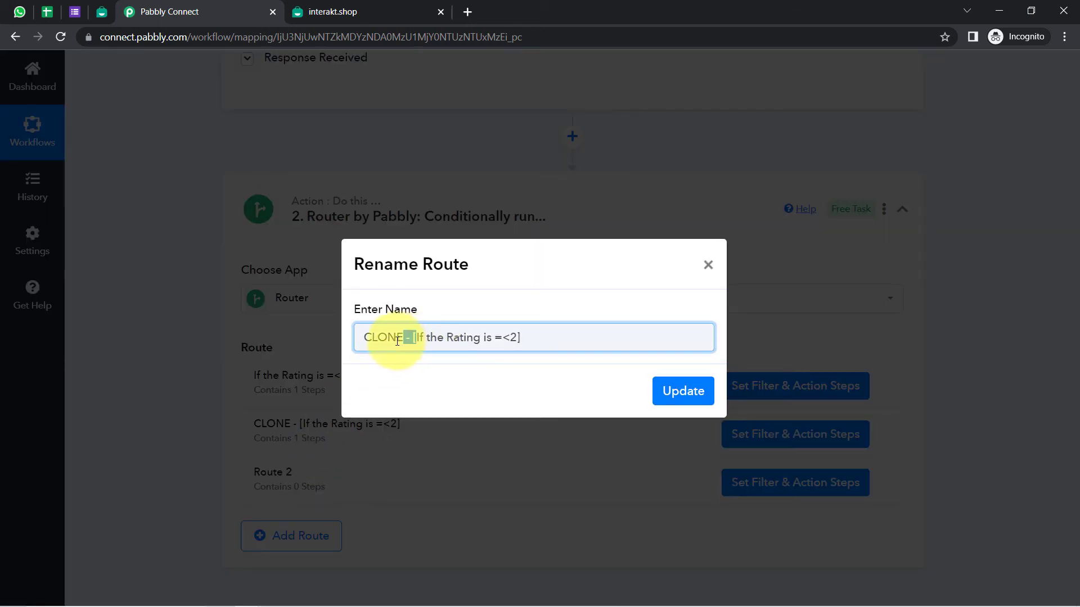
drag(398, 341, 340, 344)
key(BackSpace)
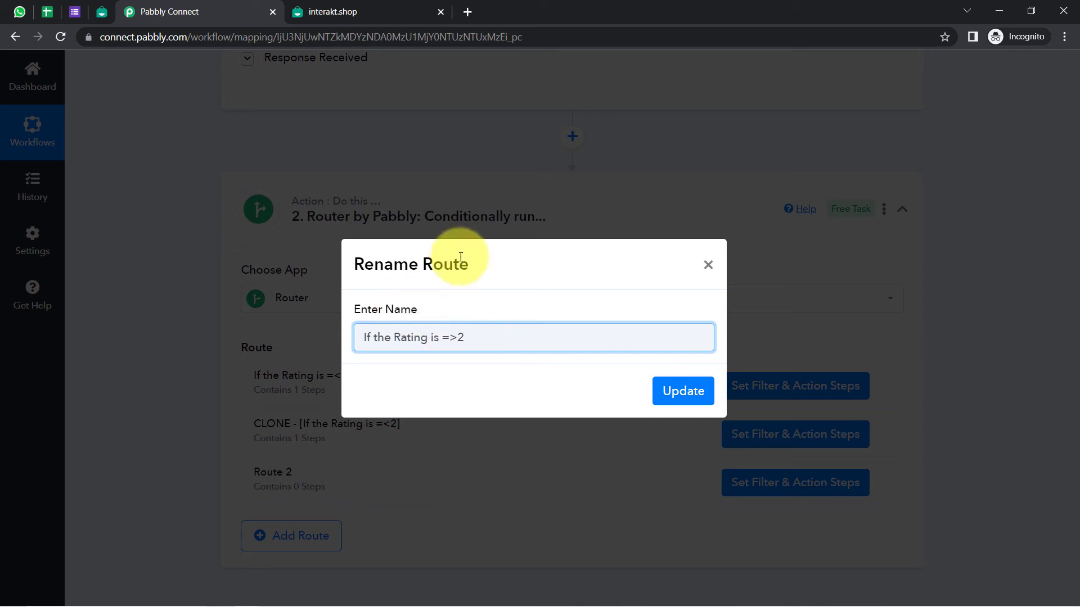
click(689, 405)
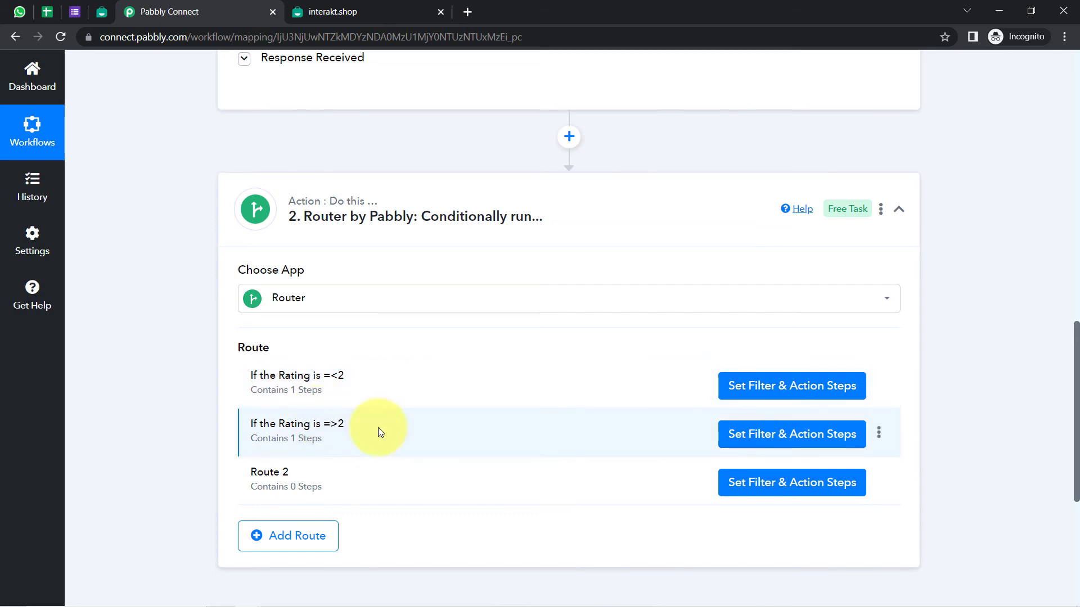
click(879, 433)
click(795, 456)
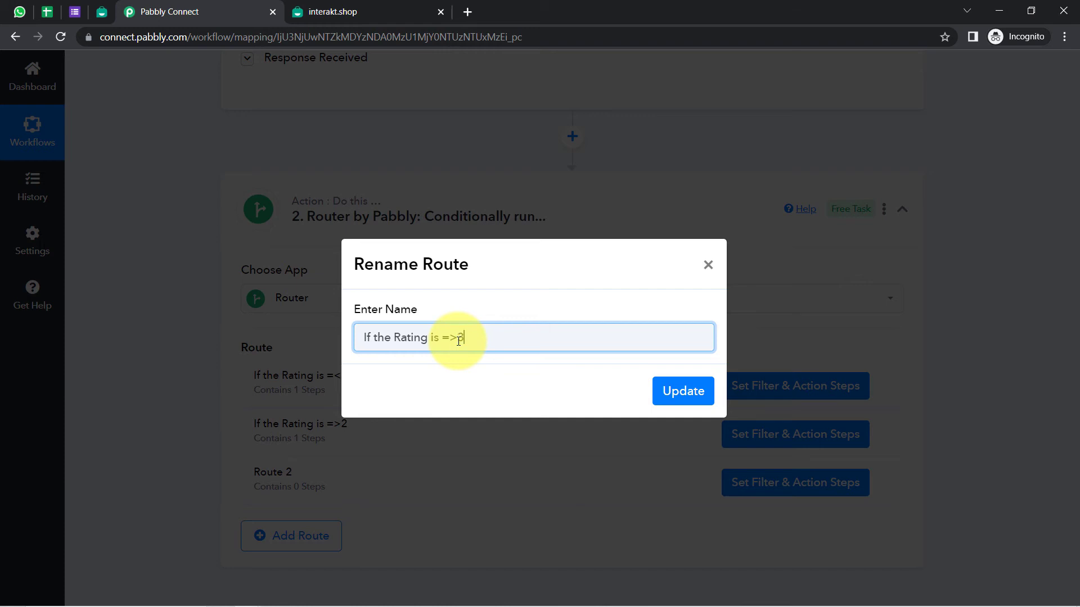
click(678, 392)
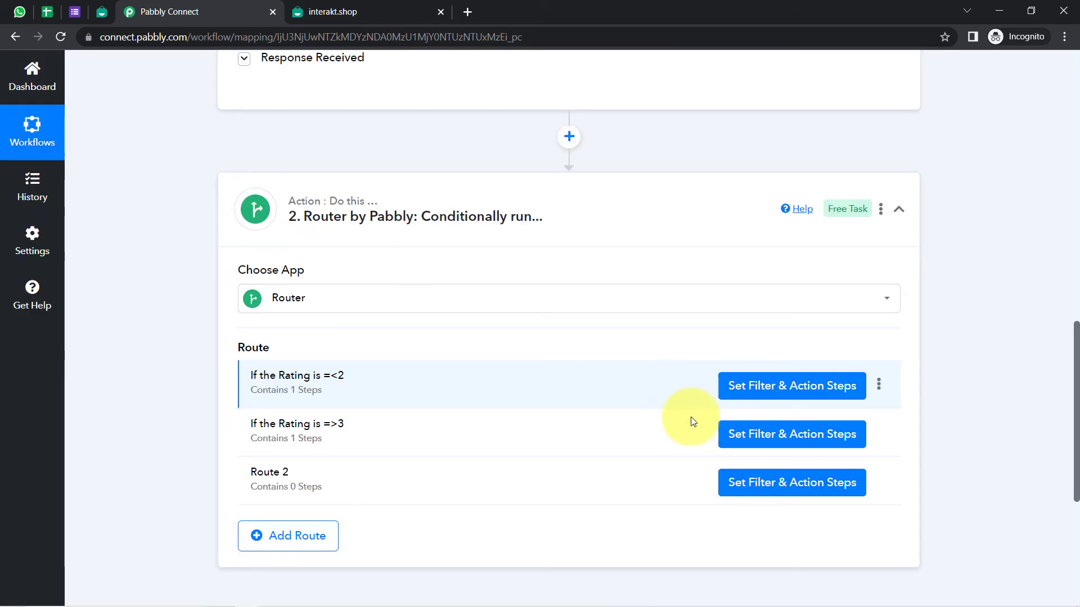
click(772, 437)
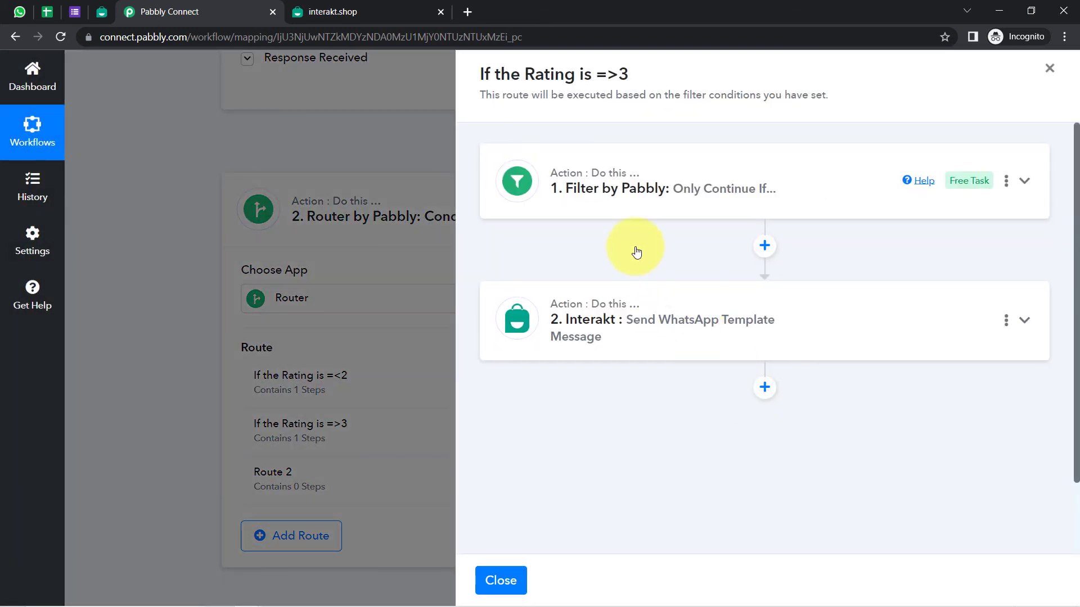
Change the second filter condition to rating Greater than 3
click(648, 188)
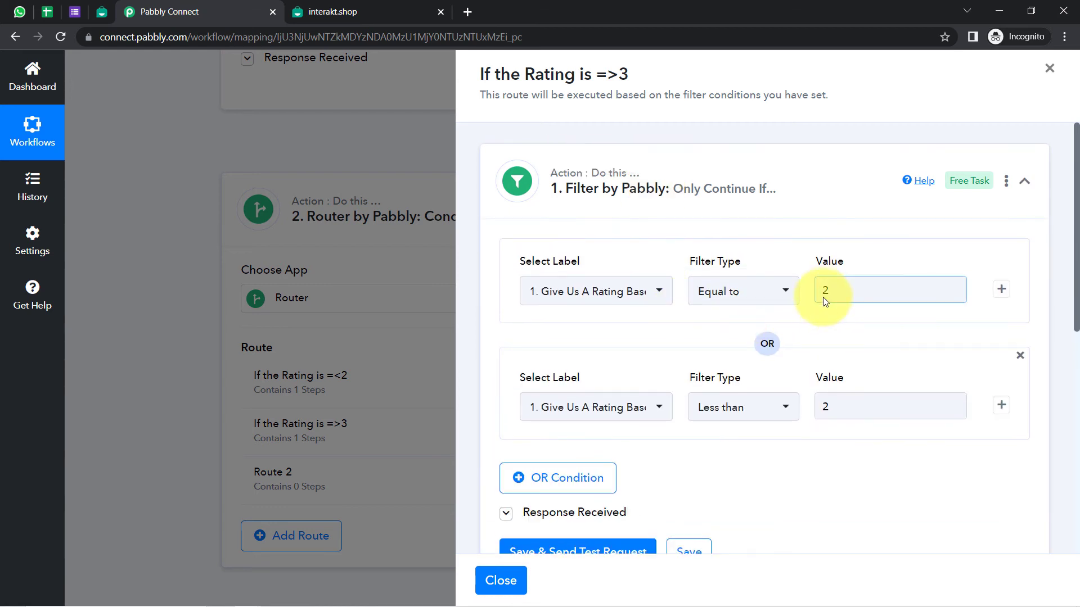
text(3)
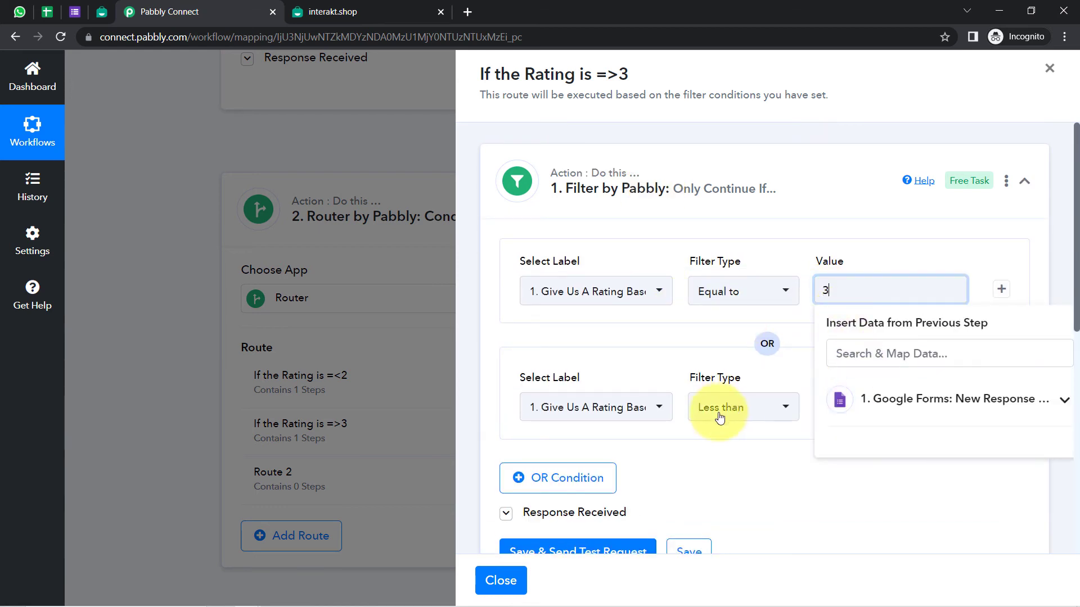
click(753, 478)
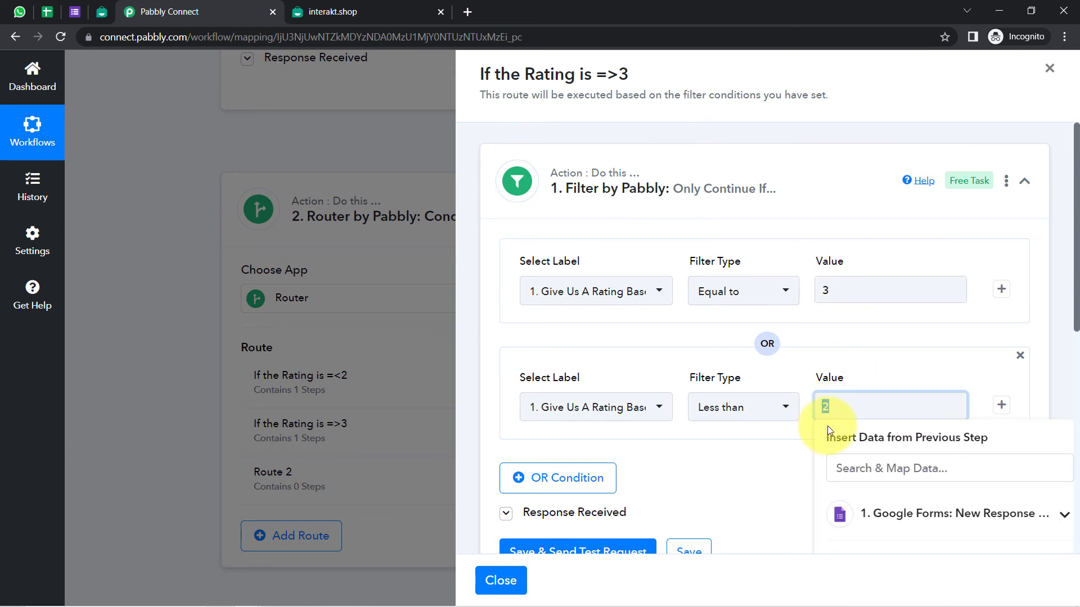
text(3)
click(735, 409)
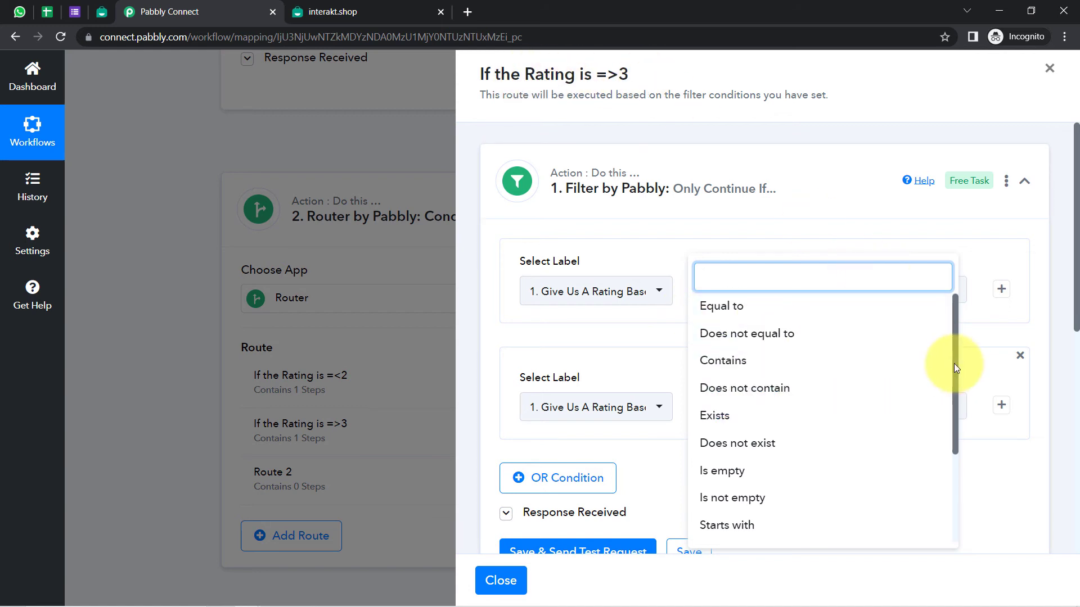
drag(953, 364, 955, 403)
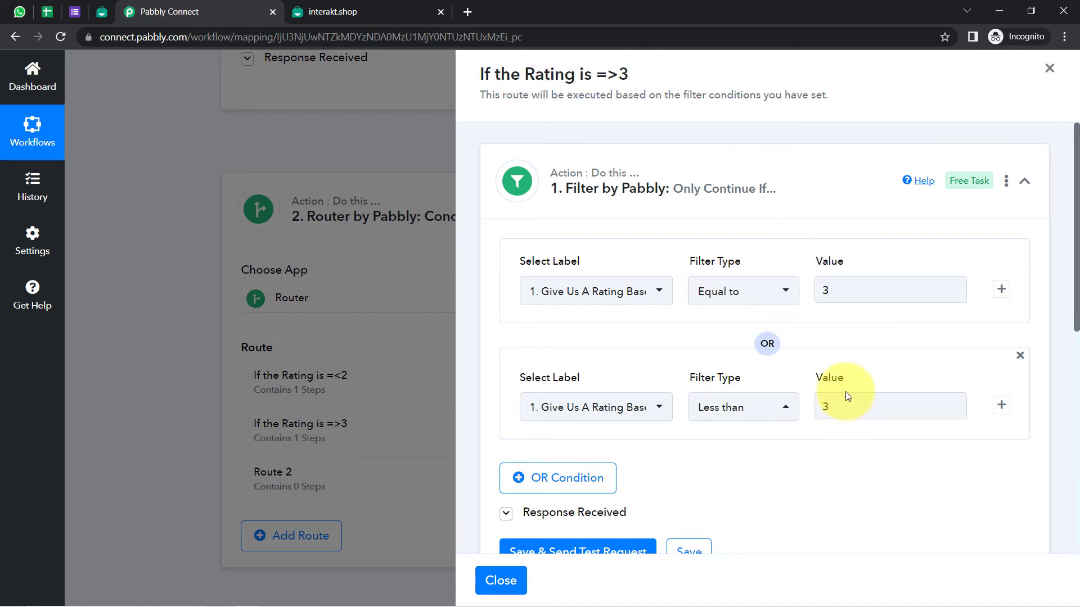
click(747, 404)
scroll(754, 458, down, 3)
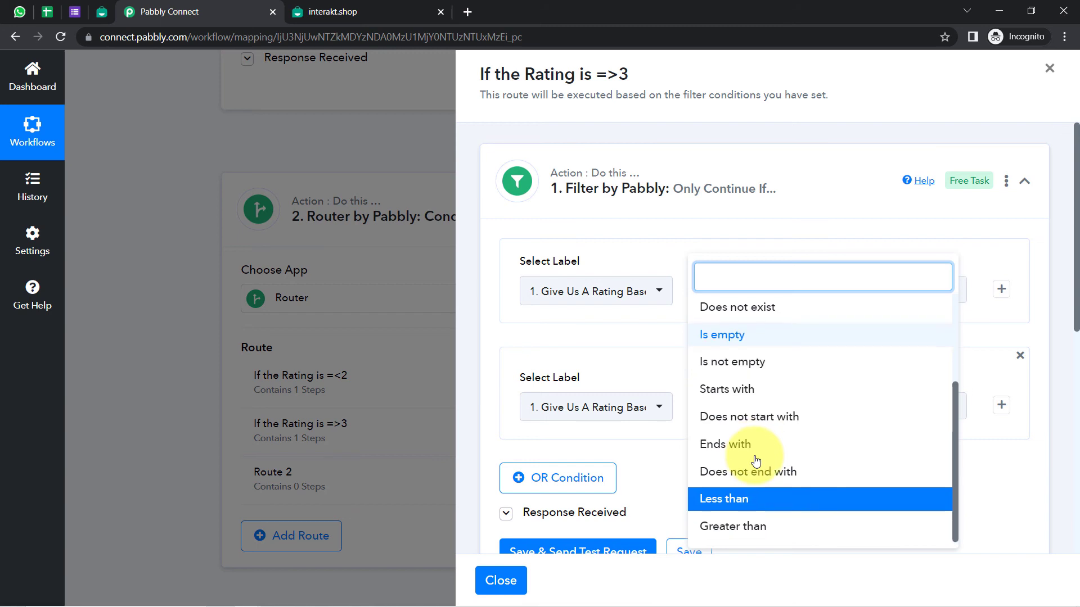
click(738, 526)
scroll(658, 437, down, 1)
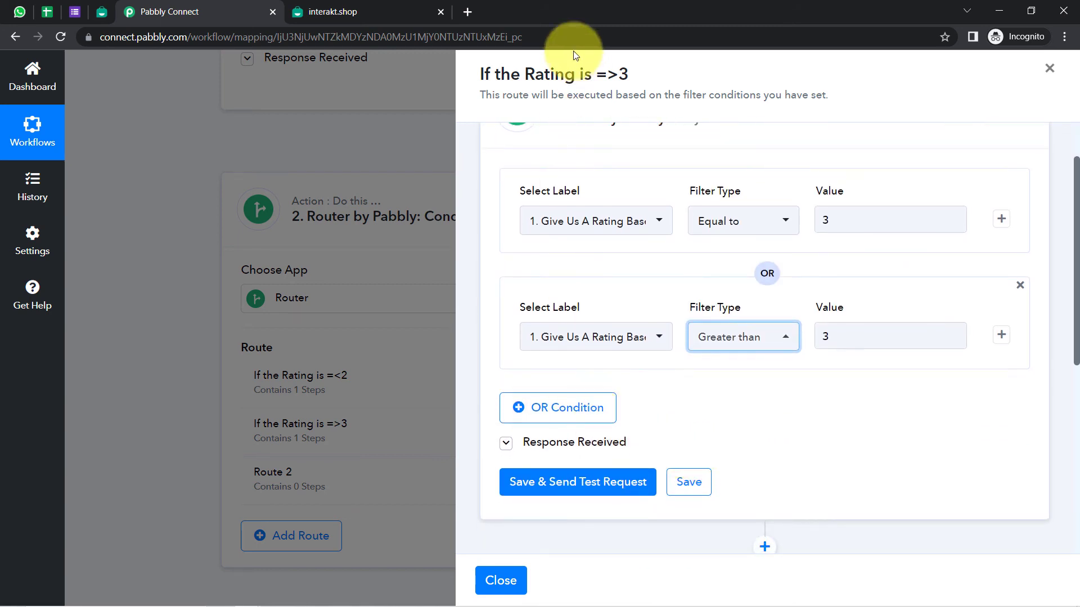
Save the filter and send a test request, which returns 'Condition is false'
click(565, 487)
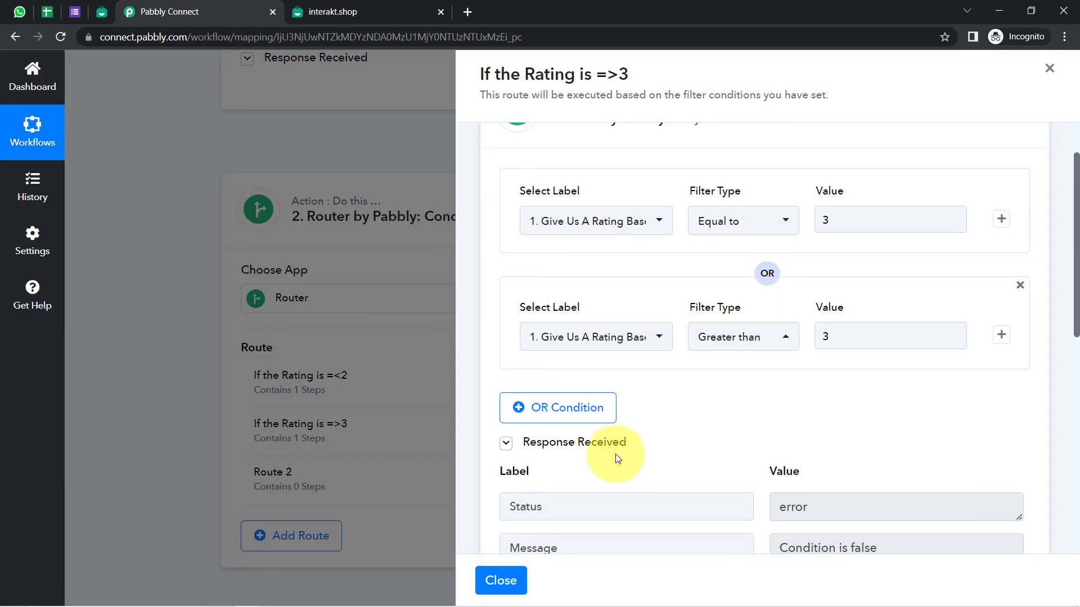
mouse_move(605, 454)
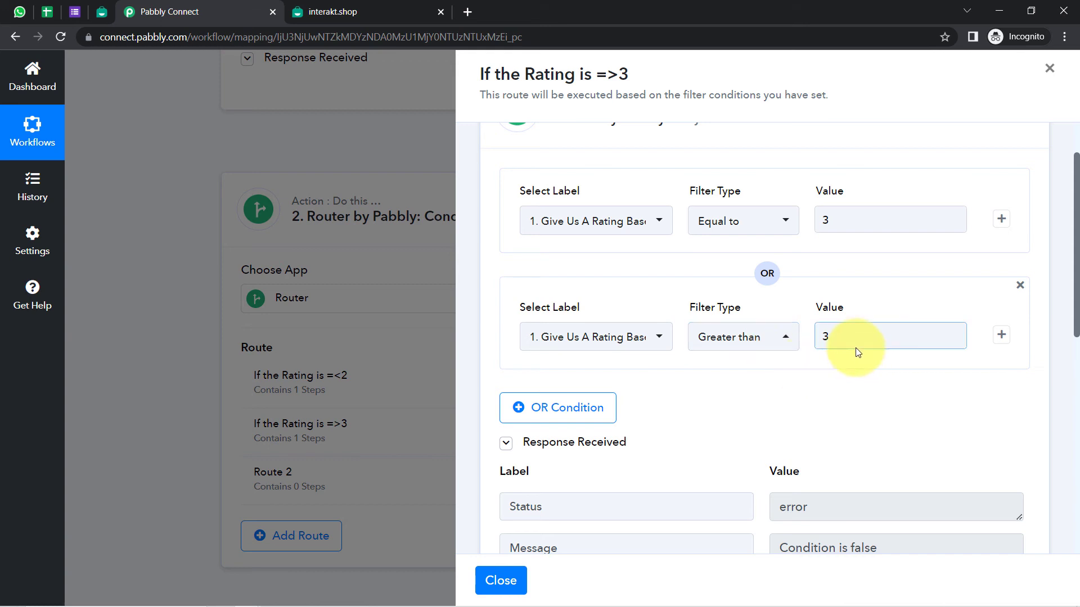
drag(1075, 313, 1072, 374)
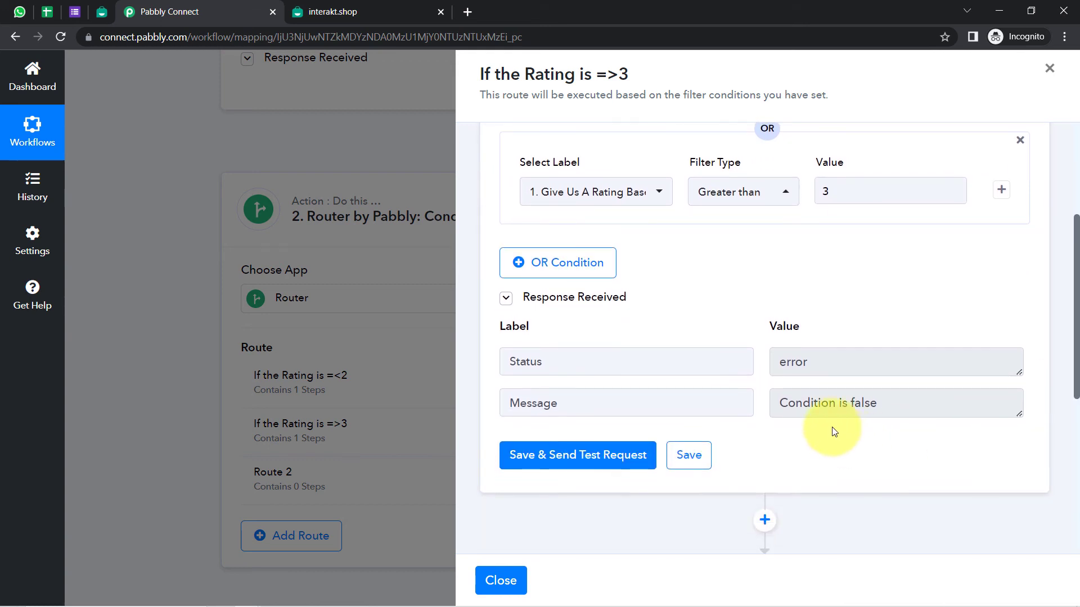
drag(799, 403, 902, 400)
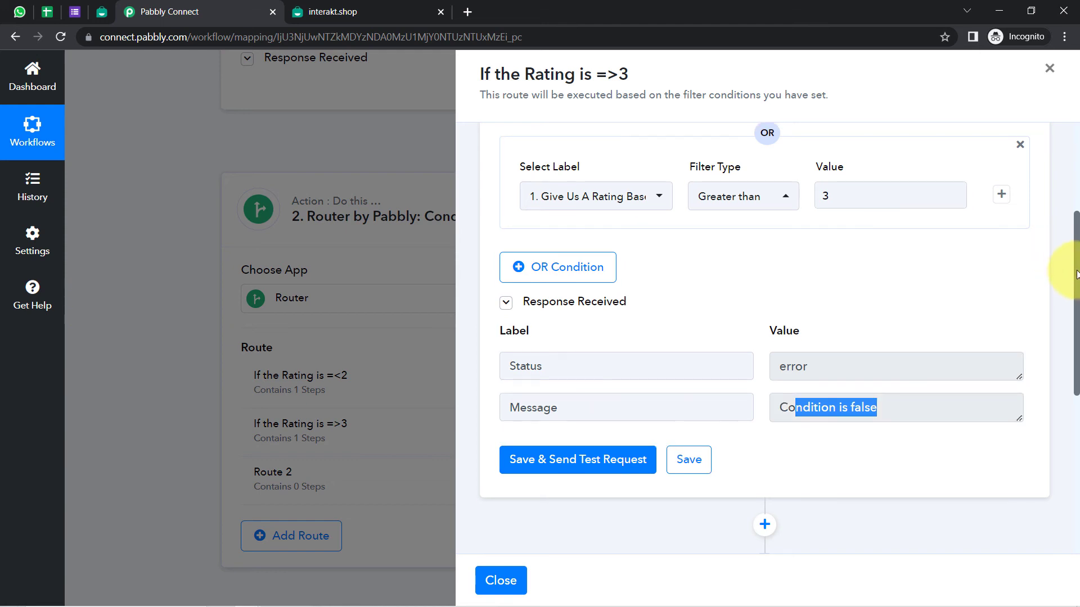
scroll(1060, 262, down, 5)
scroll(1063, 394, down, 2)
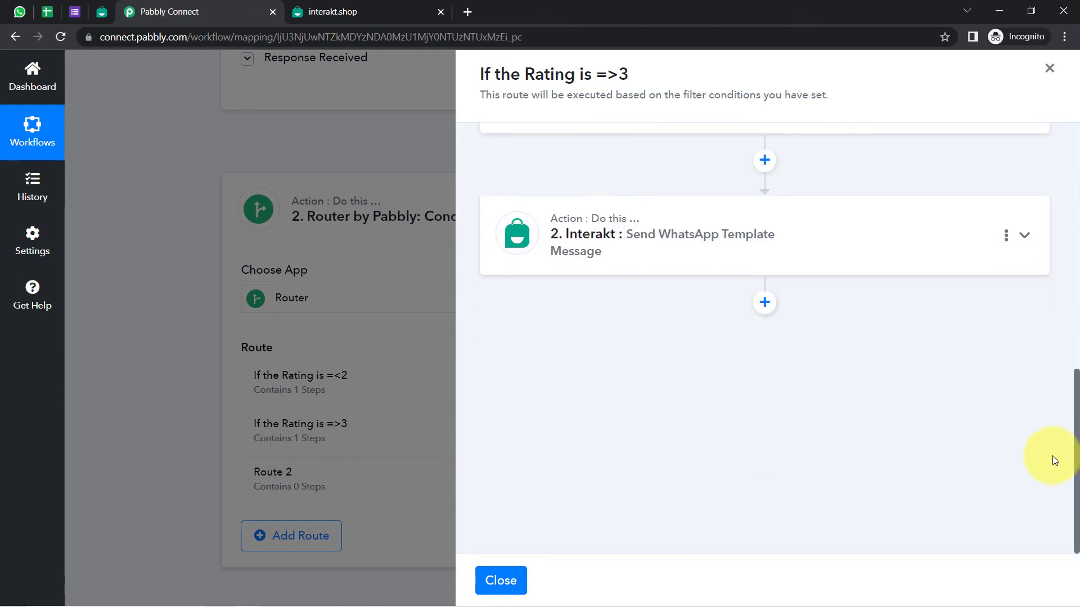
Find the Reply to Positive Feedback template in Interakt and select its code name reply_to_positive_feedback
click(559, 253)
scroll(1071, 270, down, 7)
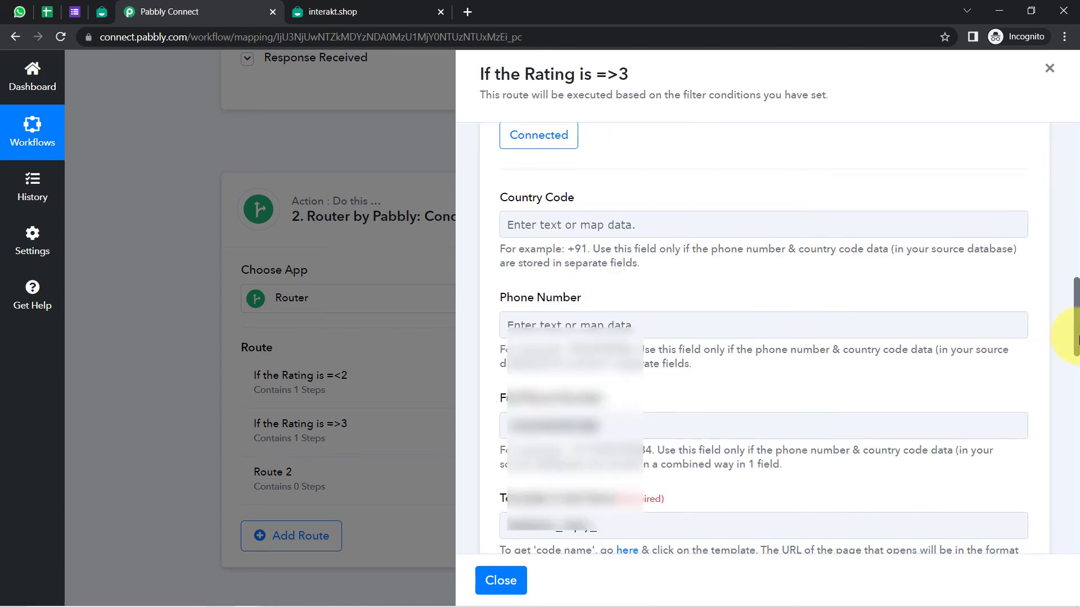
click(100, 19)
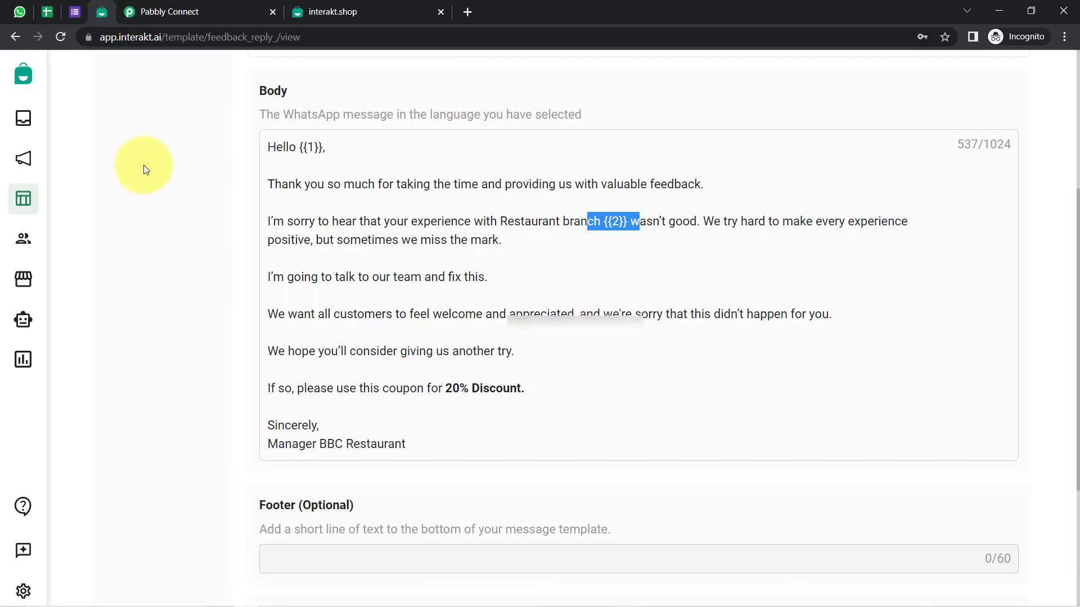
scroll(130, 188, up, 5)
scroll(112, 75, down, 2)
scroll(111, 75, up, 1)
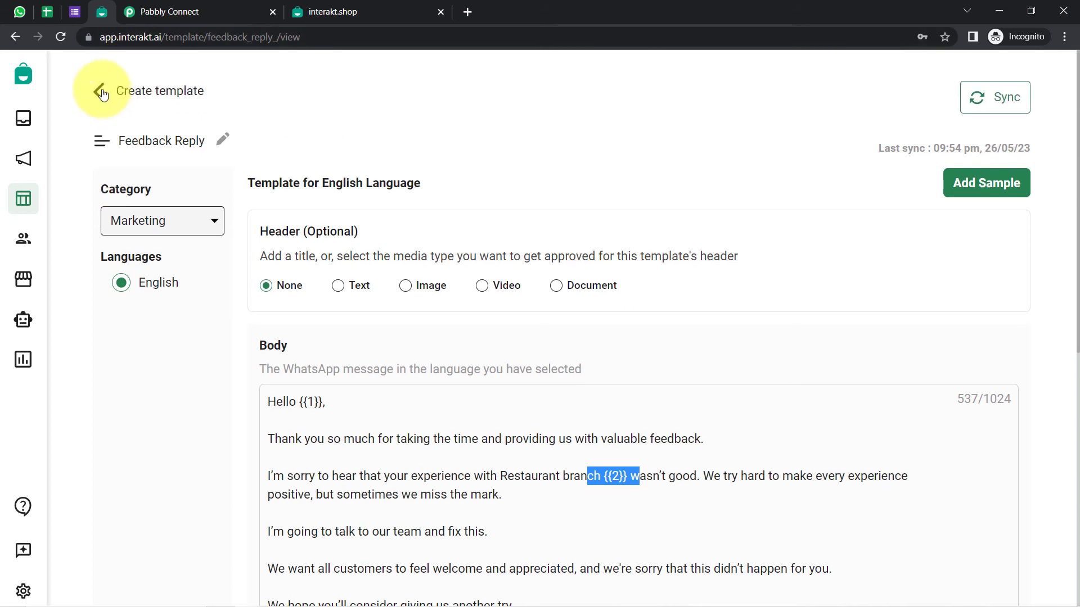
click(99, 91)
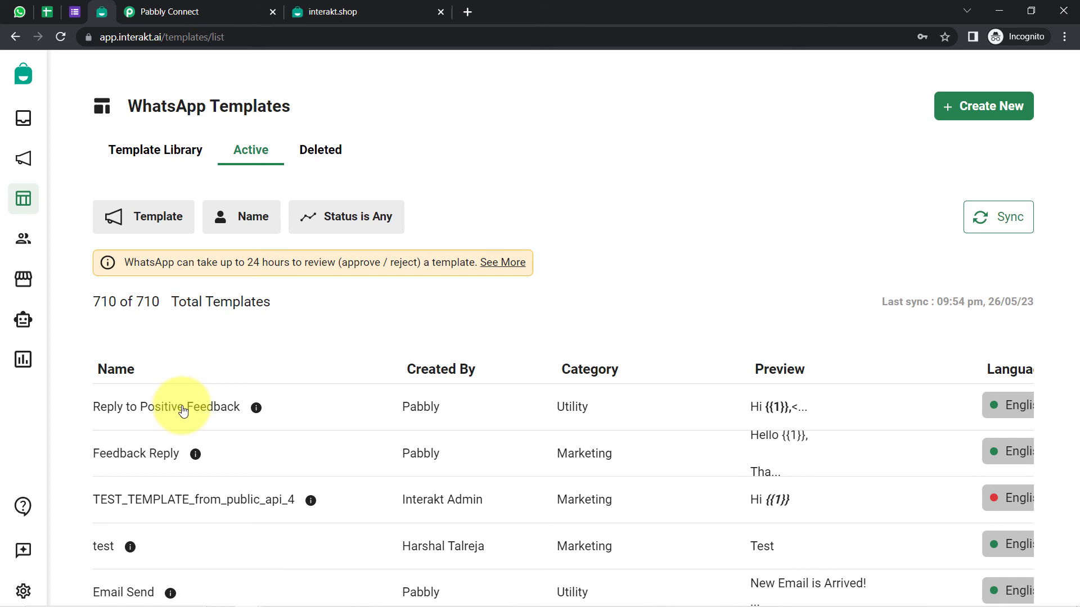
click(184, 409)
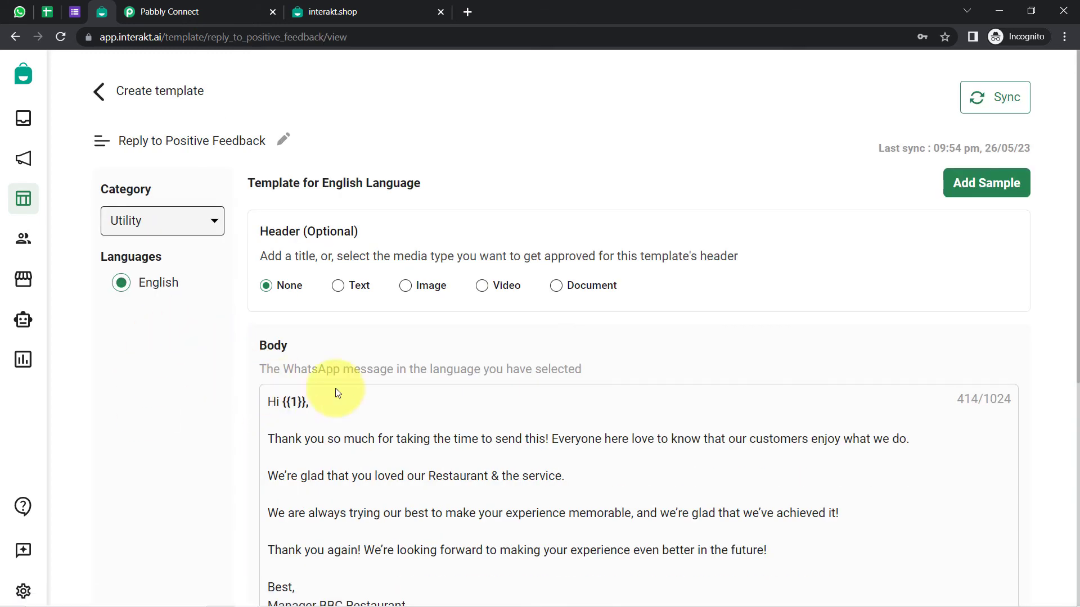
scroll(357, 278, down, 3)
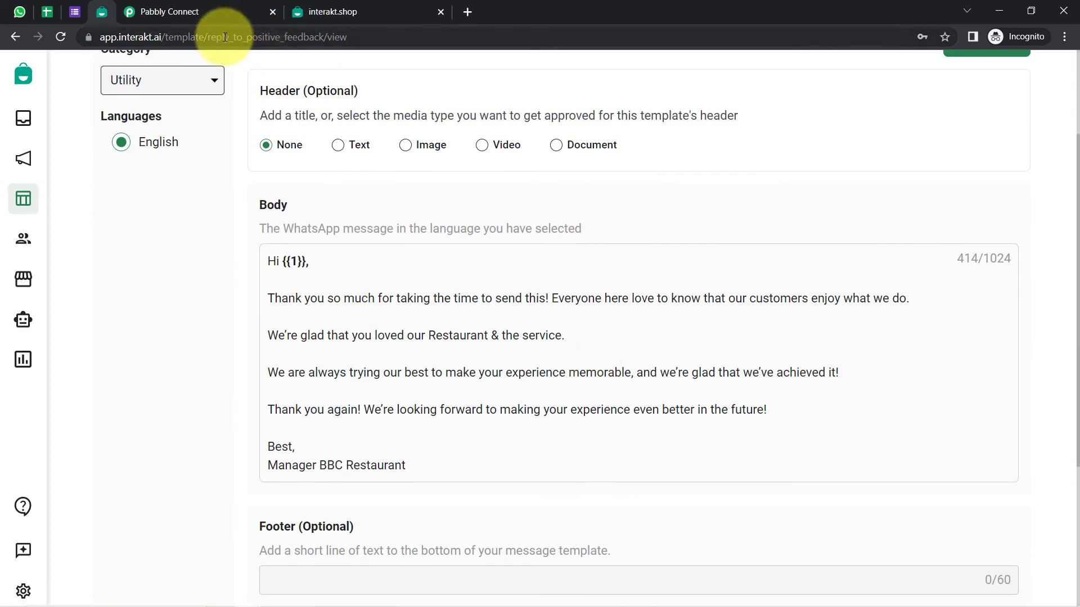
drag(209, 38, 328, 36)
key(ctrl+c)
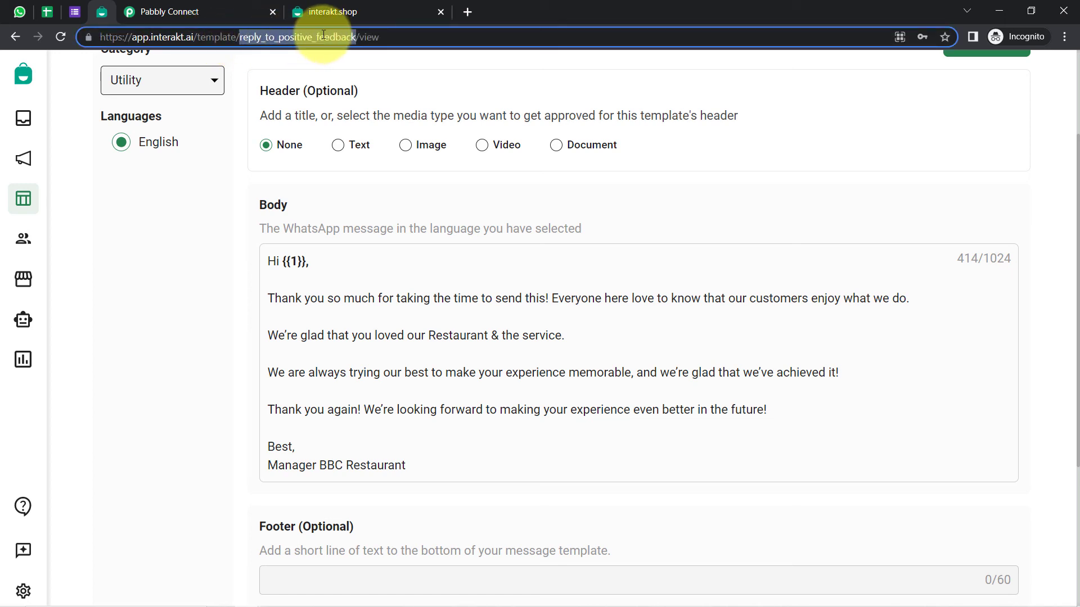
click(220, 11)
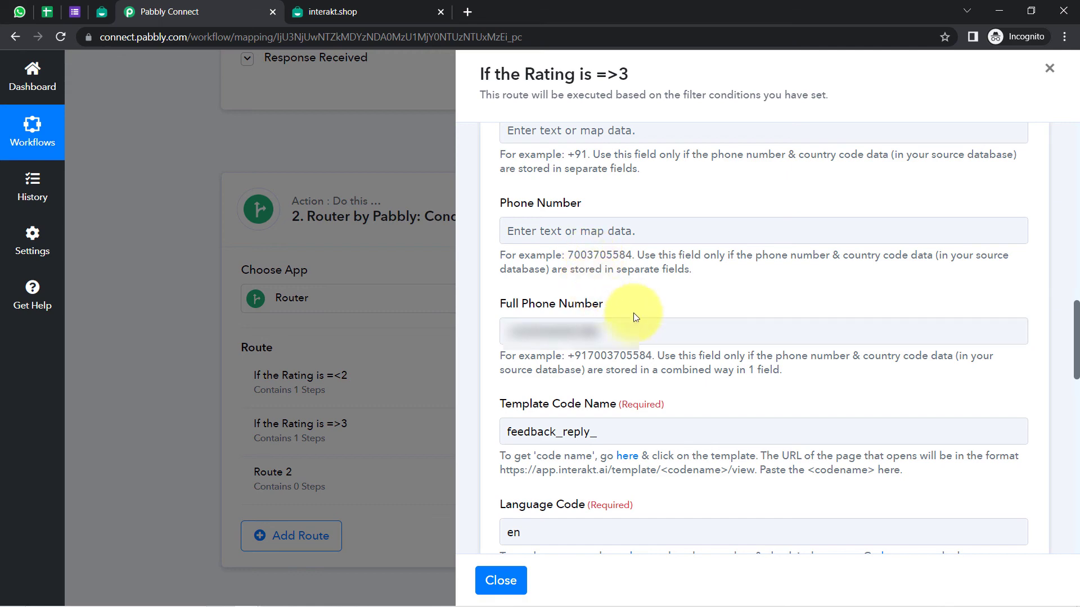
Replace the Template Code Name feedback_reply_ with reply_to_positive_feedback
drag(608, 432, 431, 433)
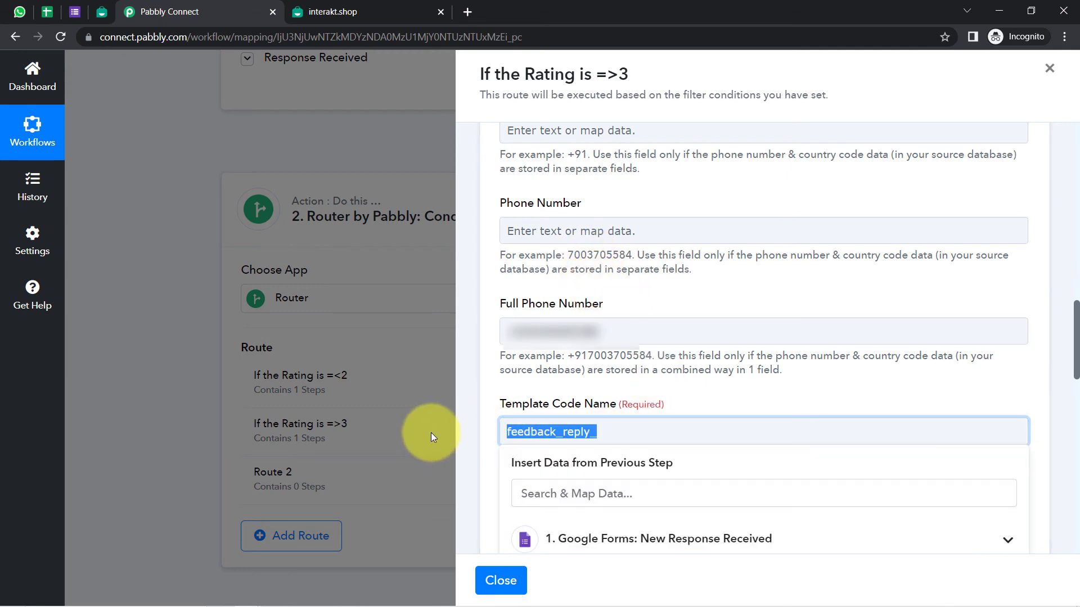
key(ctrl+v)
drag(1075, 338, 1075, 433)
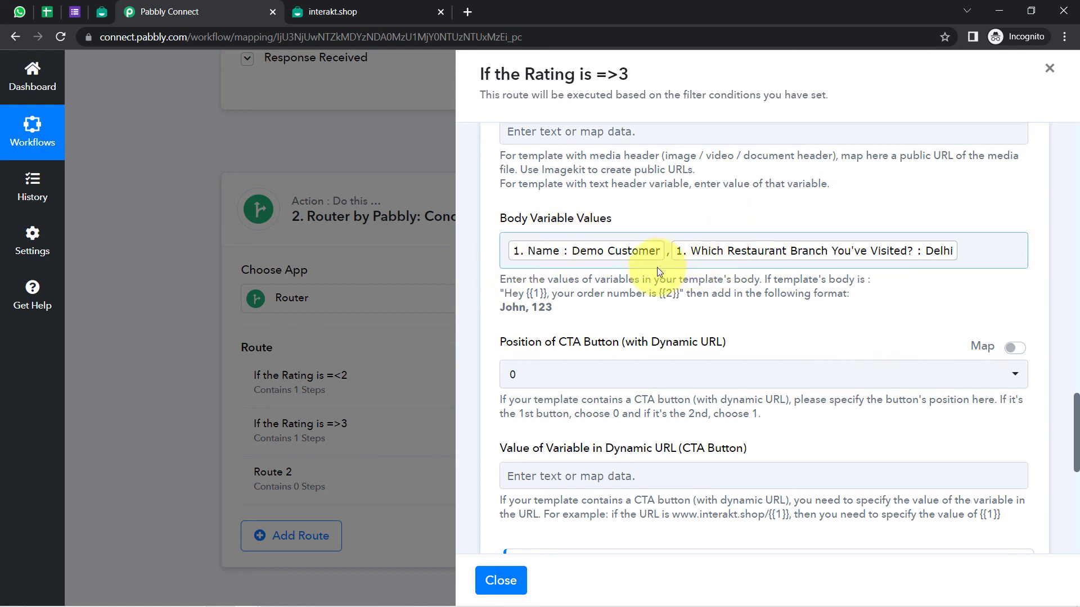
click(101, 12)
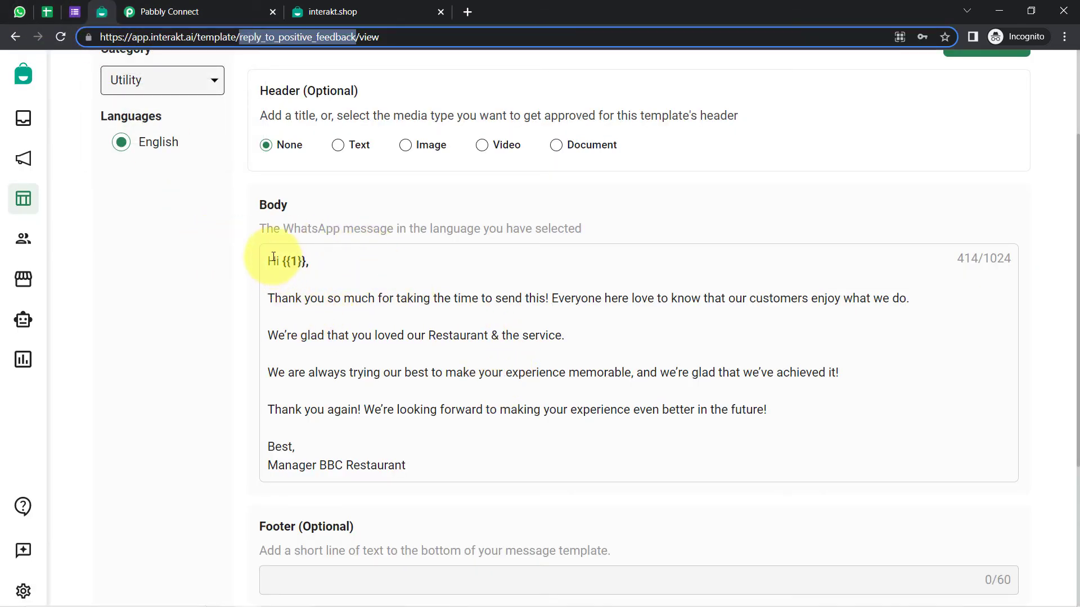
drag(273, 257, 410, 465)
click(317, 355)
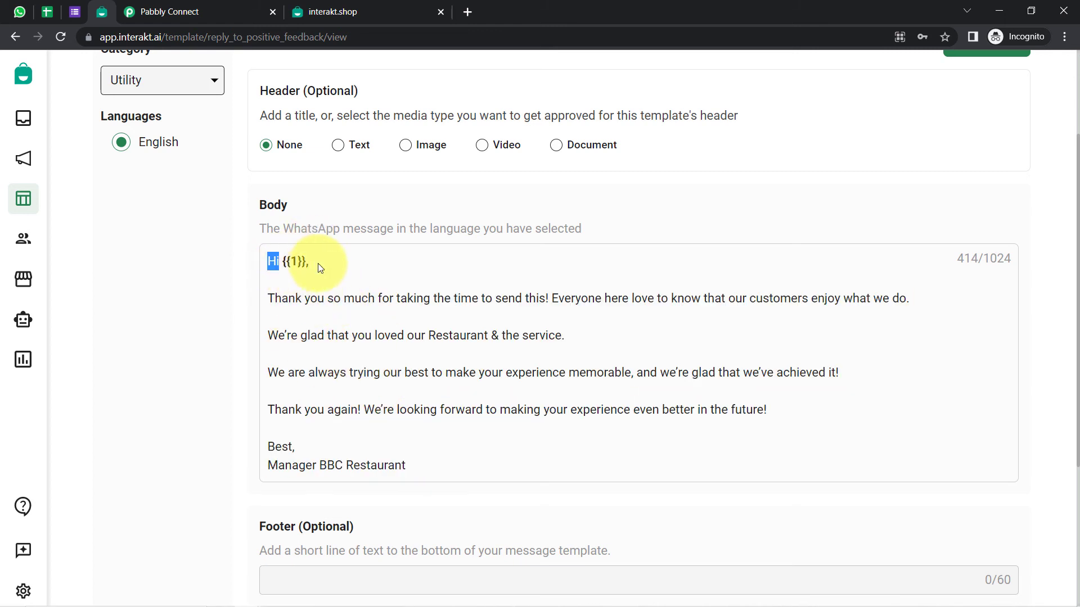
drag(318, 298, 853, 304)
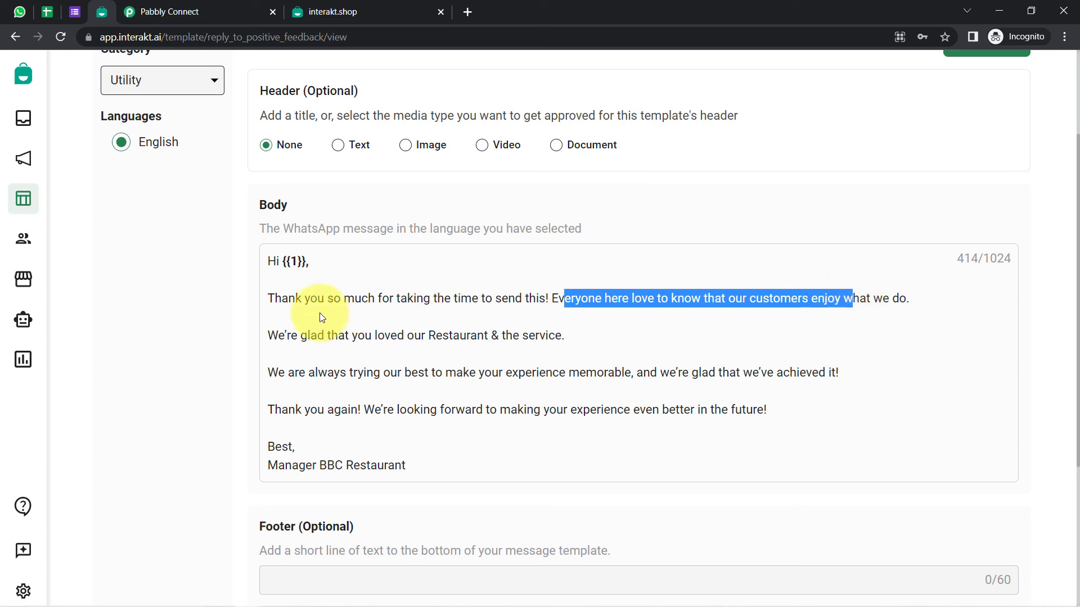
drag(301, 336, 563, 338)
click(437, 340)
drag(324, 268, 280, 259)
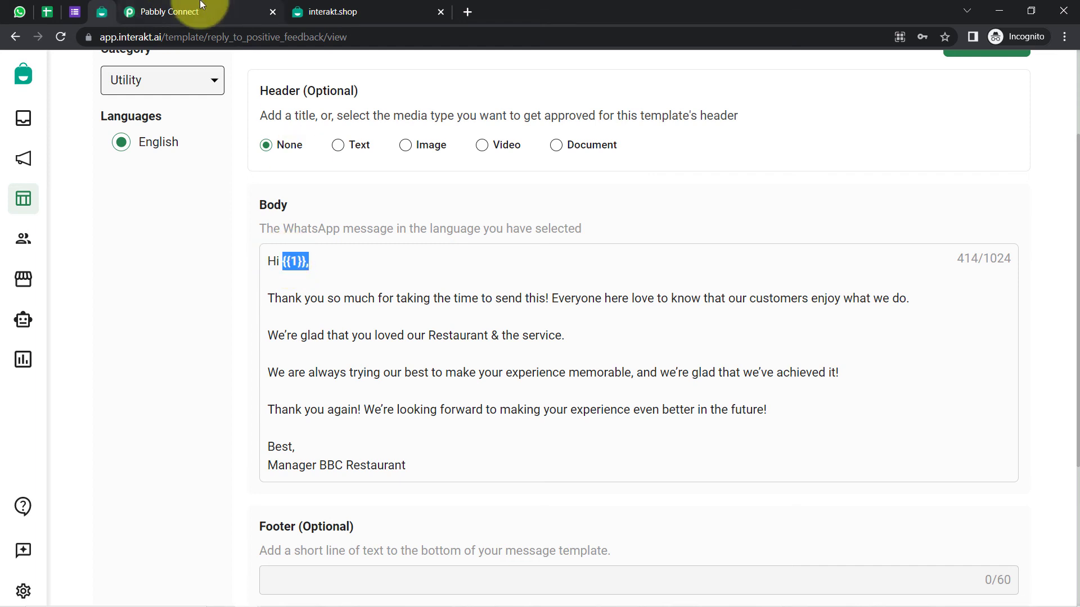
click(242, 11)
Remove the restaurant branch value from Body Variable Values, keeping only Name
click(968, 251)
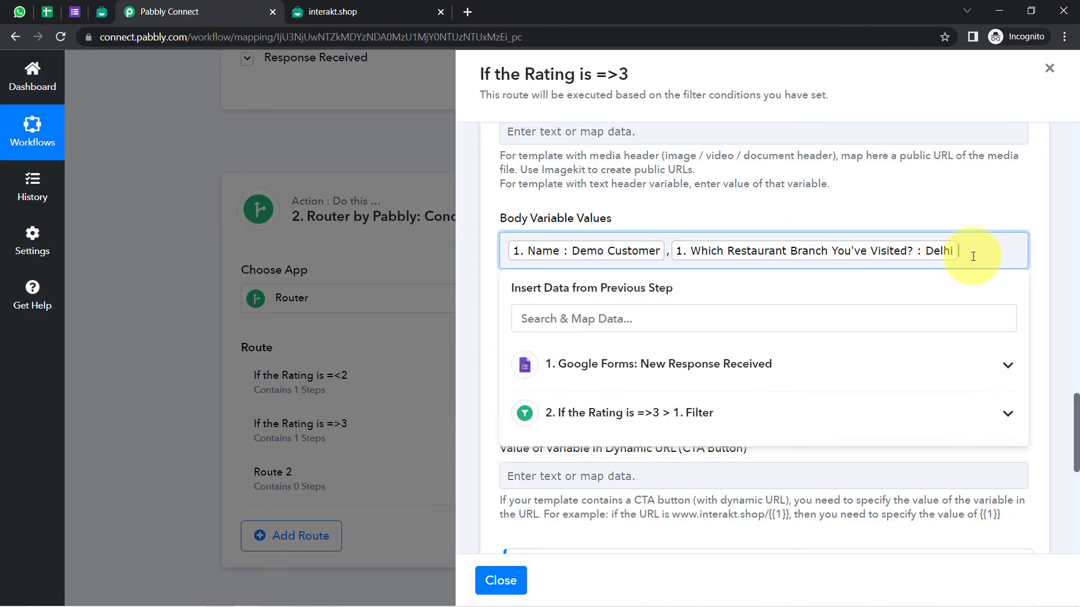
key(BackSpace)
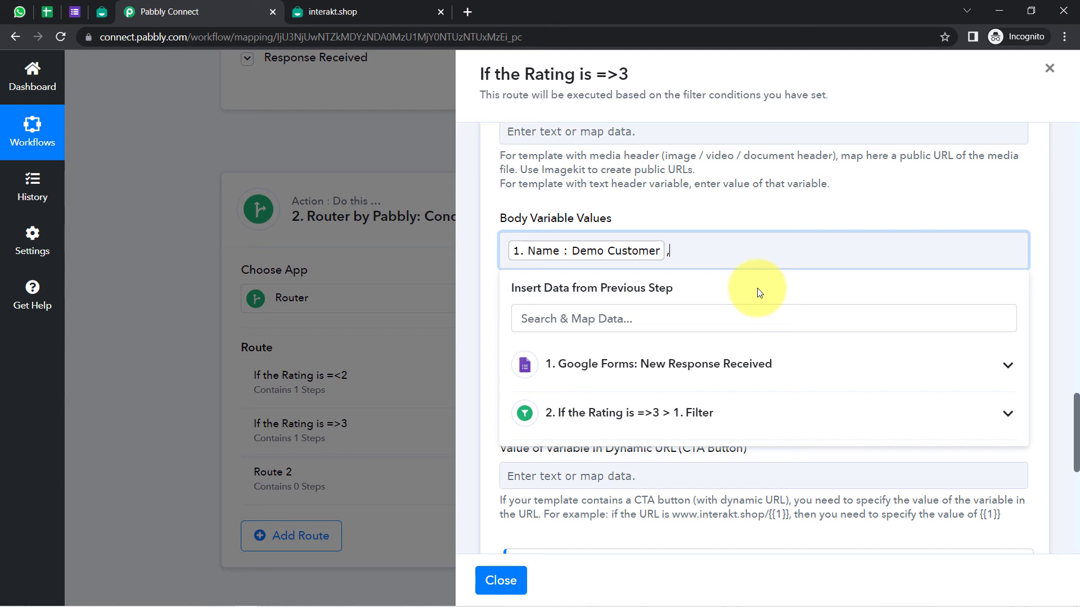
click(632, 218)
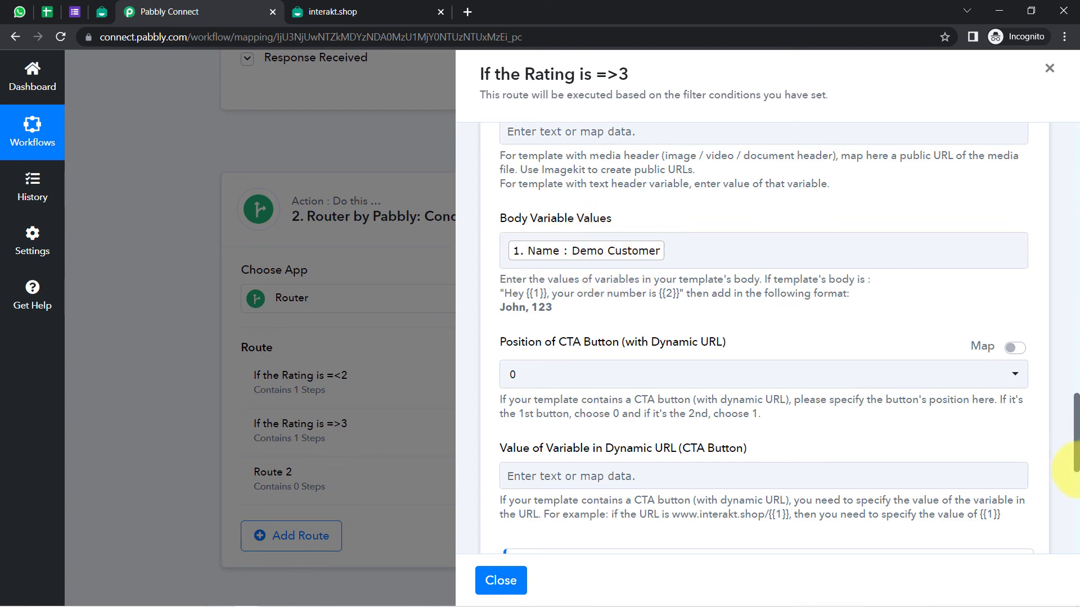
Save the Interakt step and send a test request, which queues the message
drag(1076, 433, 1072, 507)
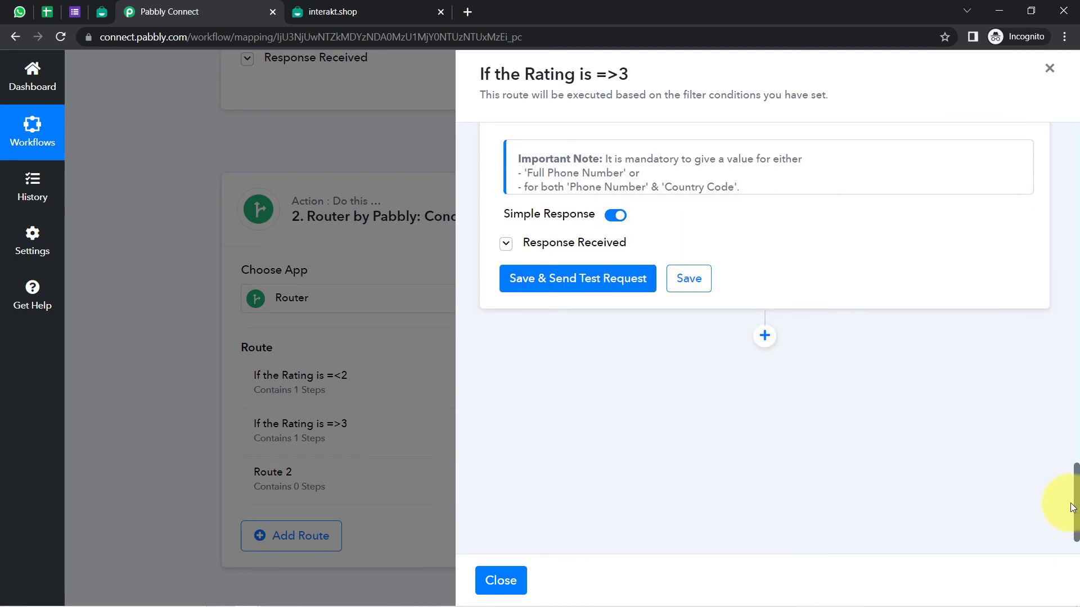
click(544, 282)
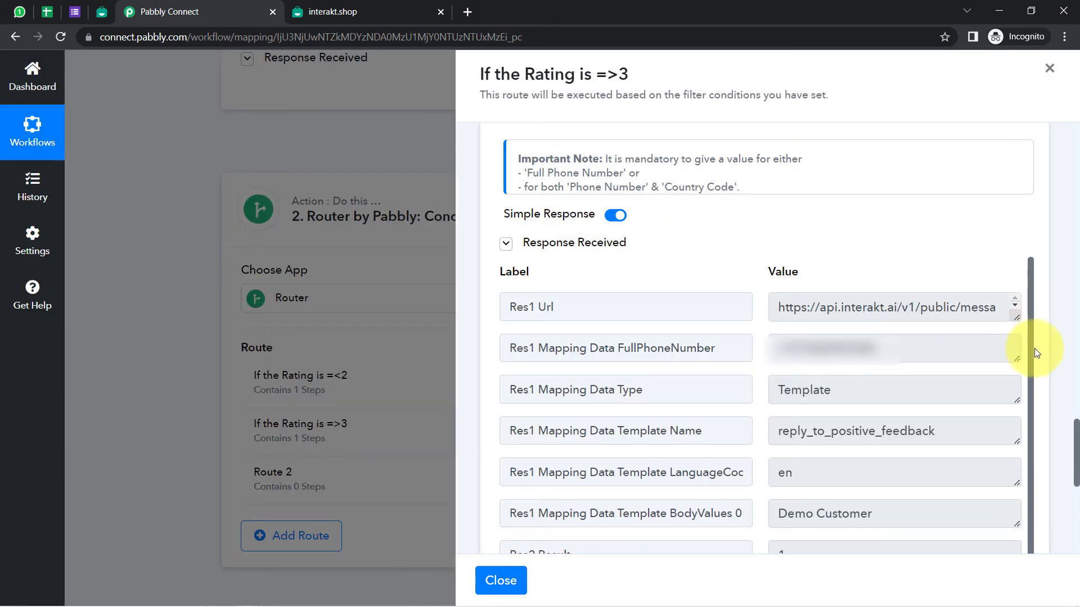
scroll(1036, 352, down, 1)
scroll(1074, 464, down, 3)
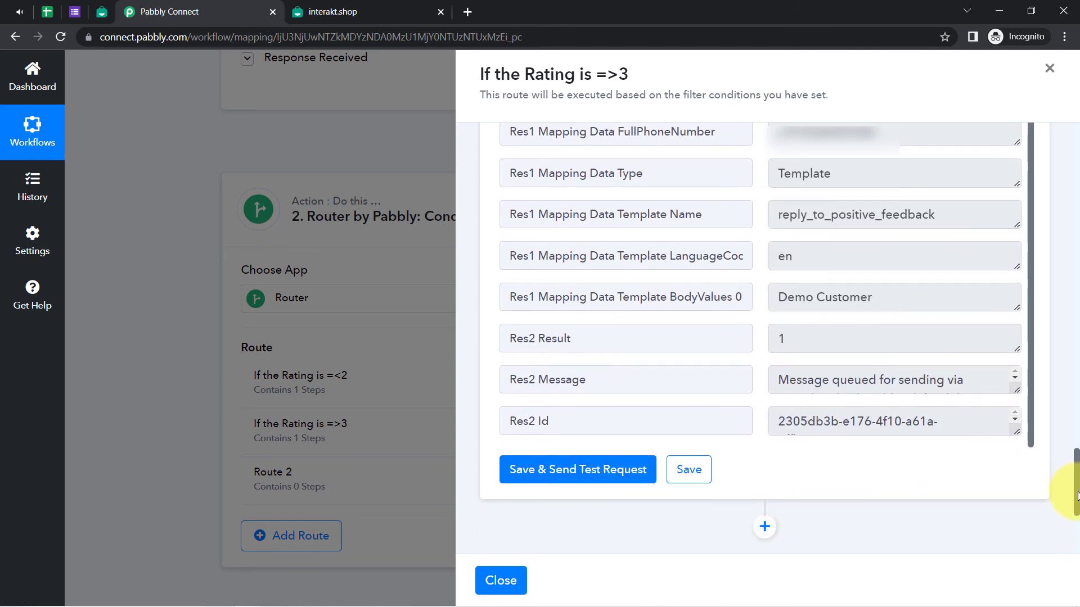
drag(807, 379, 917, 408)
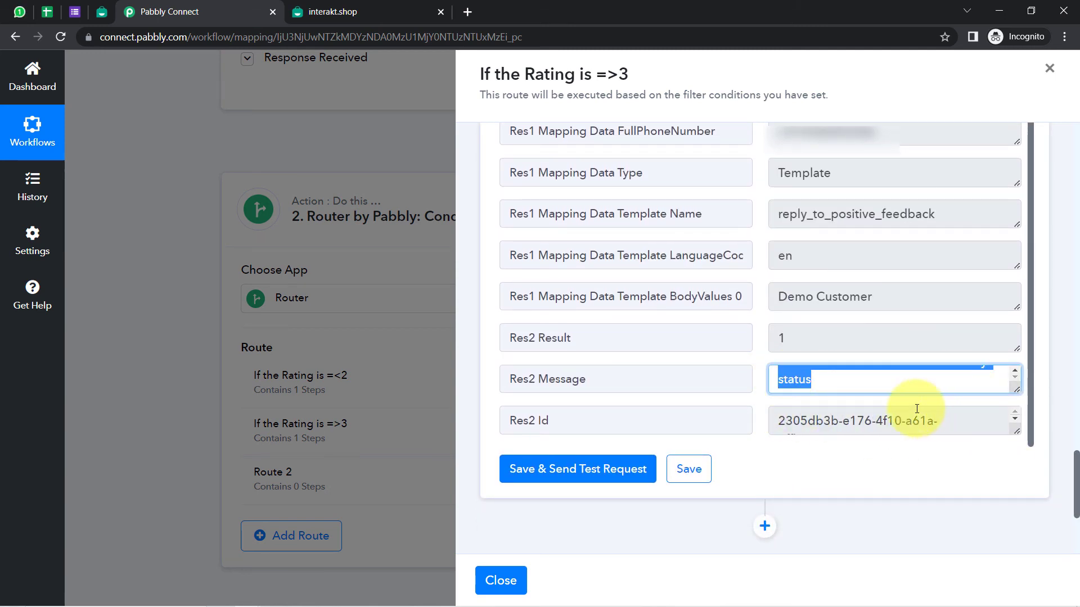
click(21, 12)
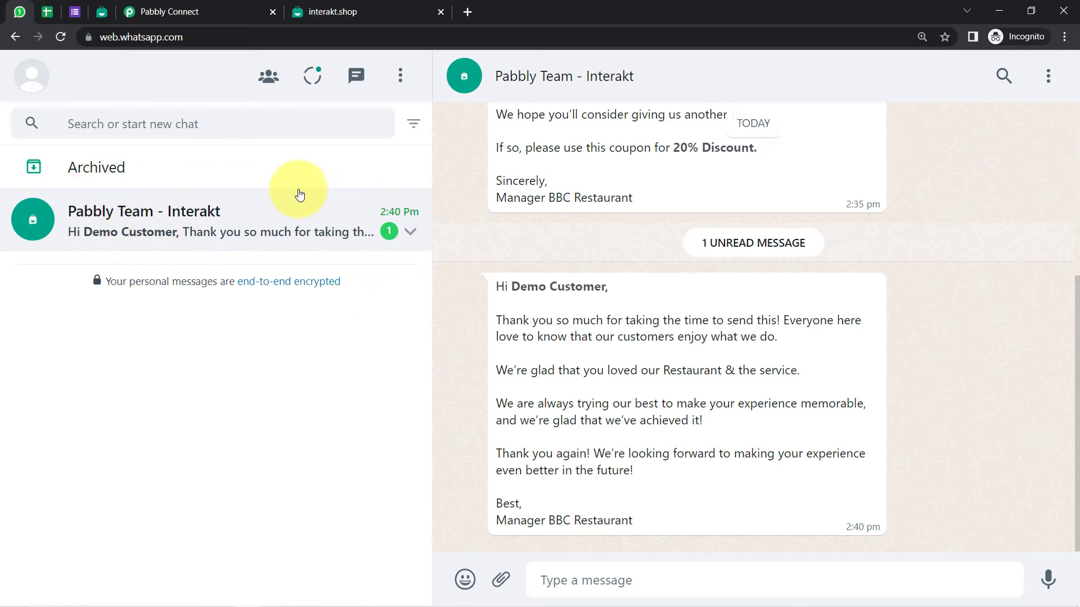
Open the Pabbly Team - Interakt chat and read the positive-feedback thank-you reply line by line
click(262, 231)
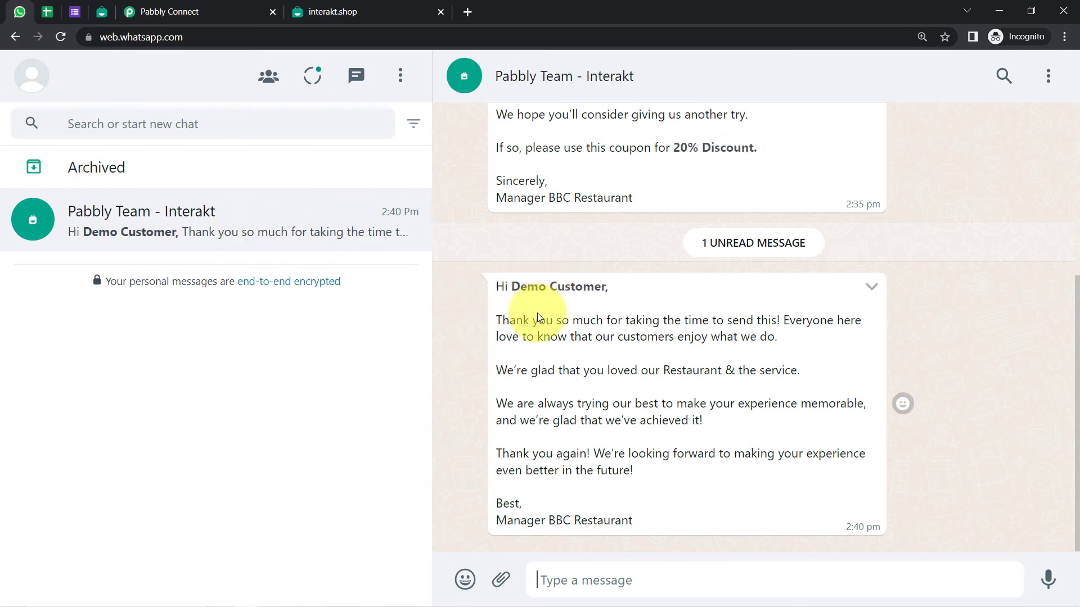
drag(510, 281, 611, 287)
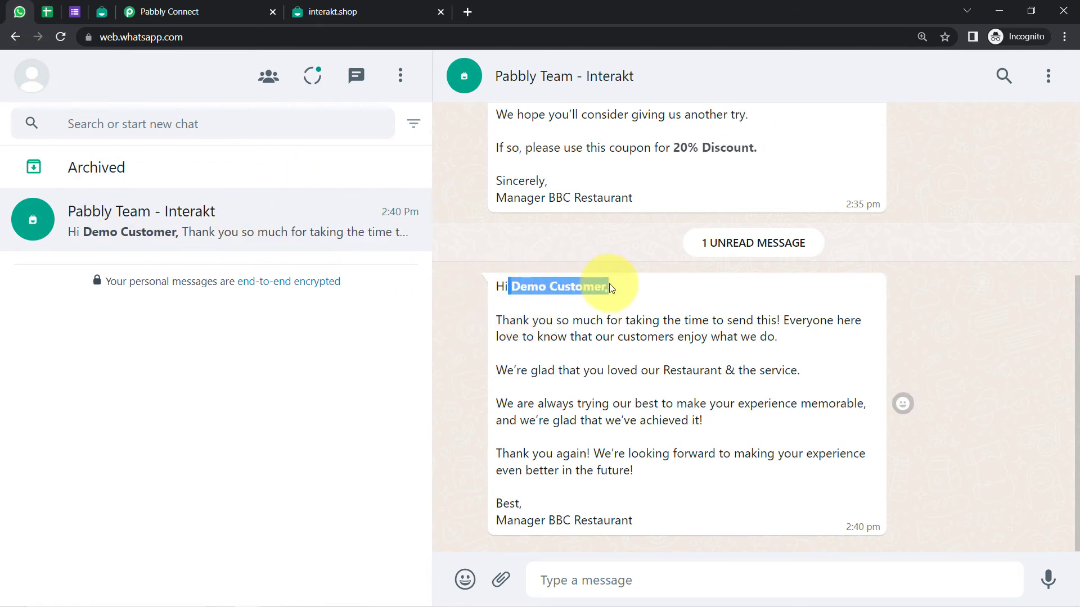
drag(529, 320, 789, 326)
drag(512, 337, 742, 339)
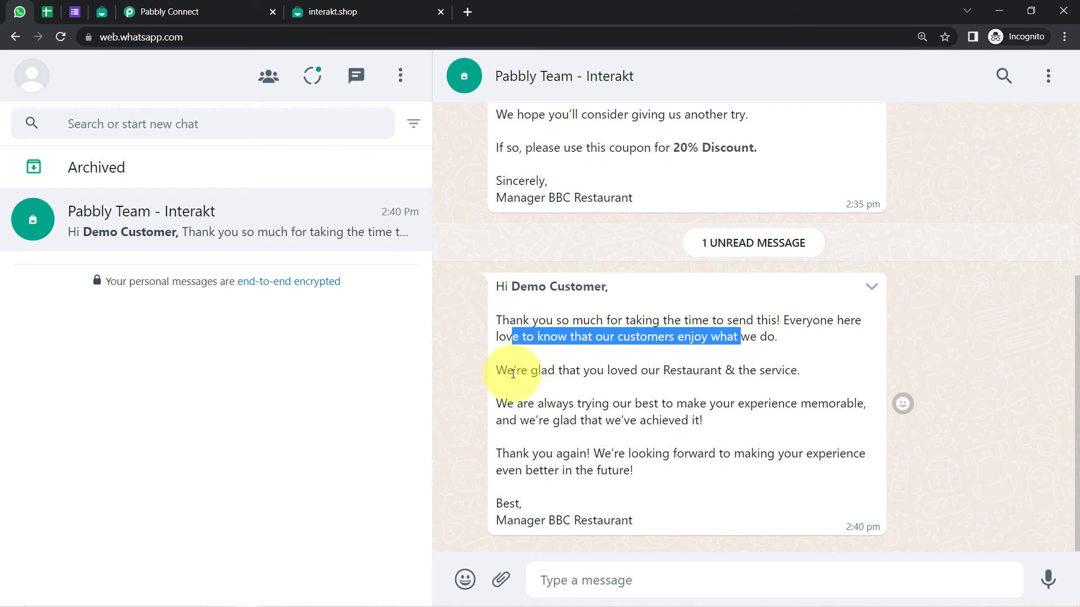
drag(514, 371, 776, 369)
drag(547, 404, 712, 418)
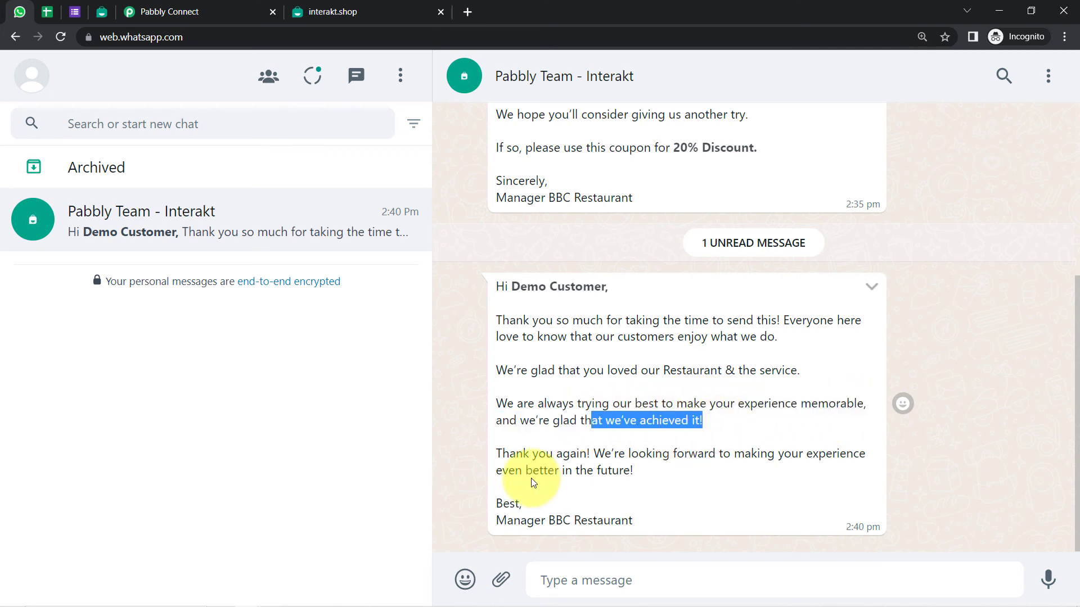
drag(523, 457, 617, 481)
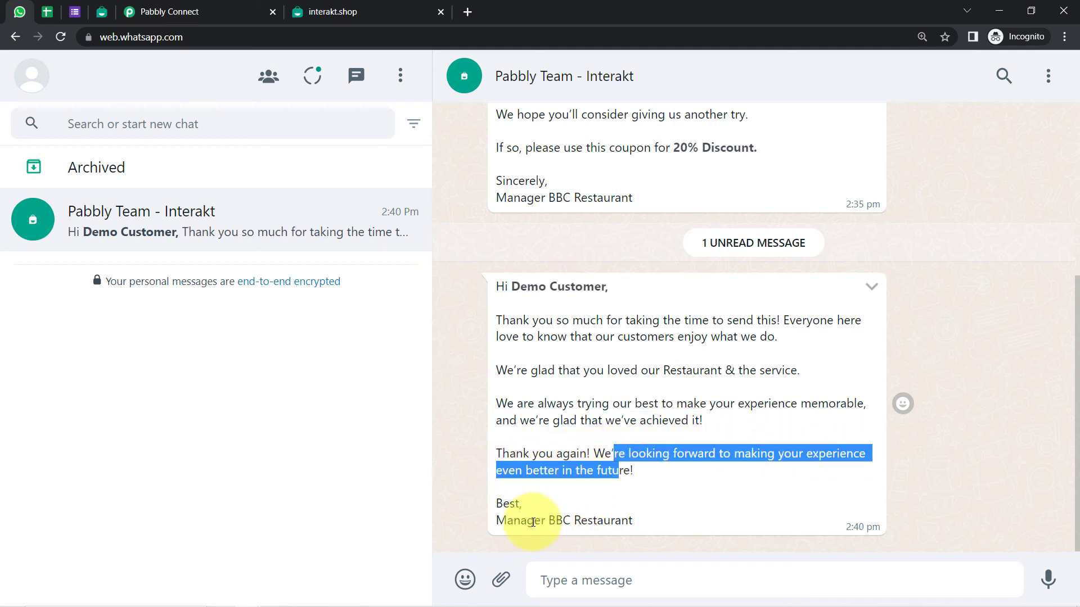
drag(527, 520, 619, 515)
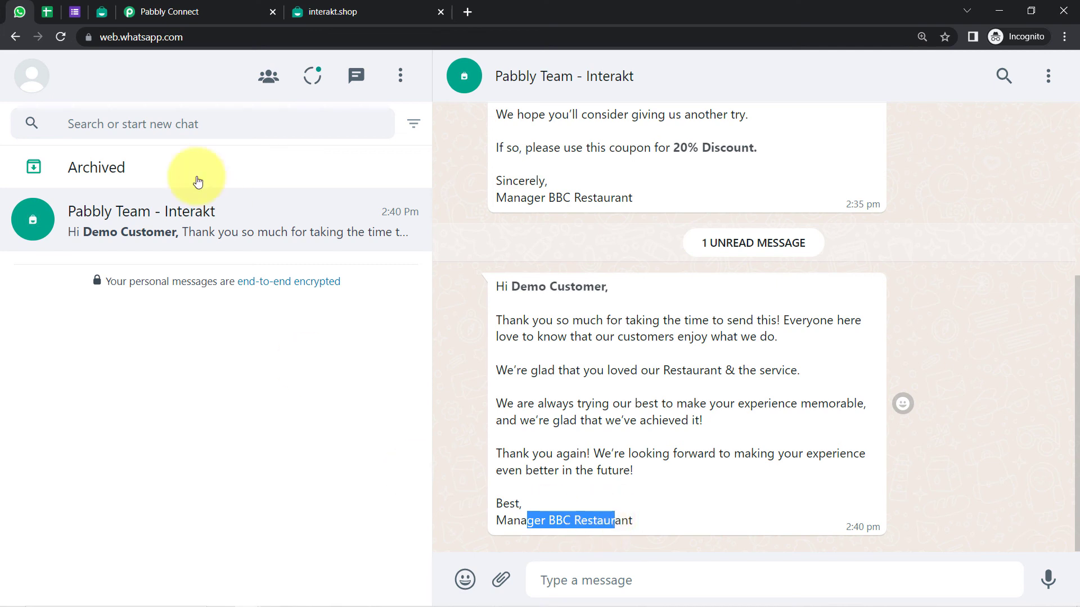
mouse_move(160, 19)
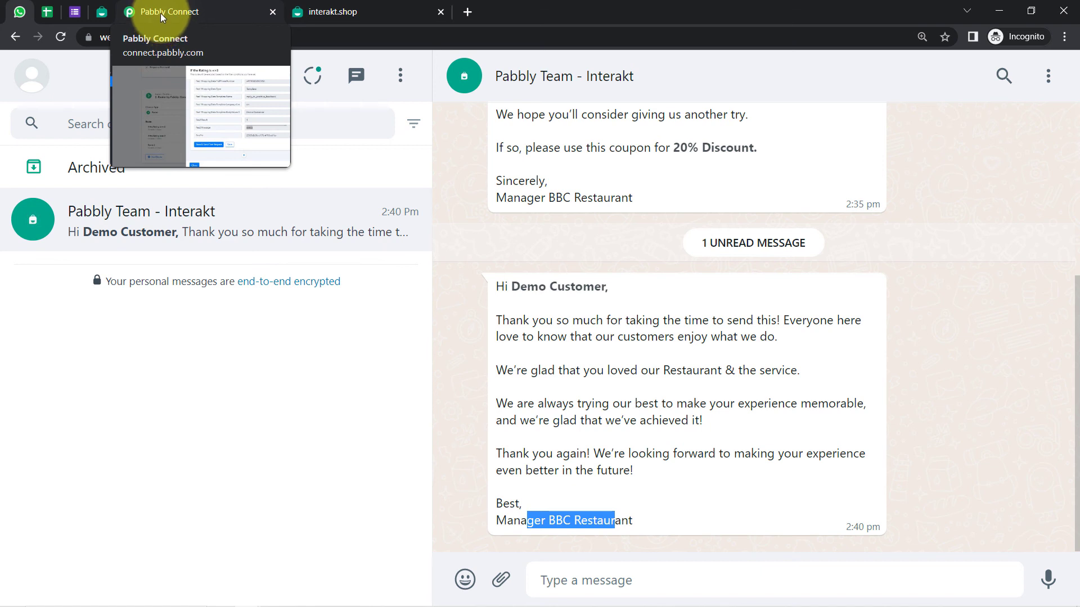
mouse_move(73, 15)
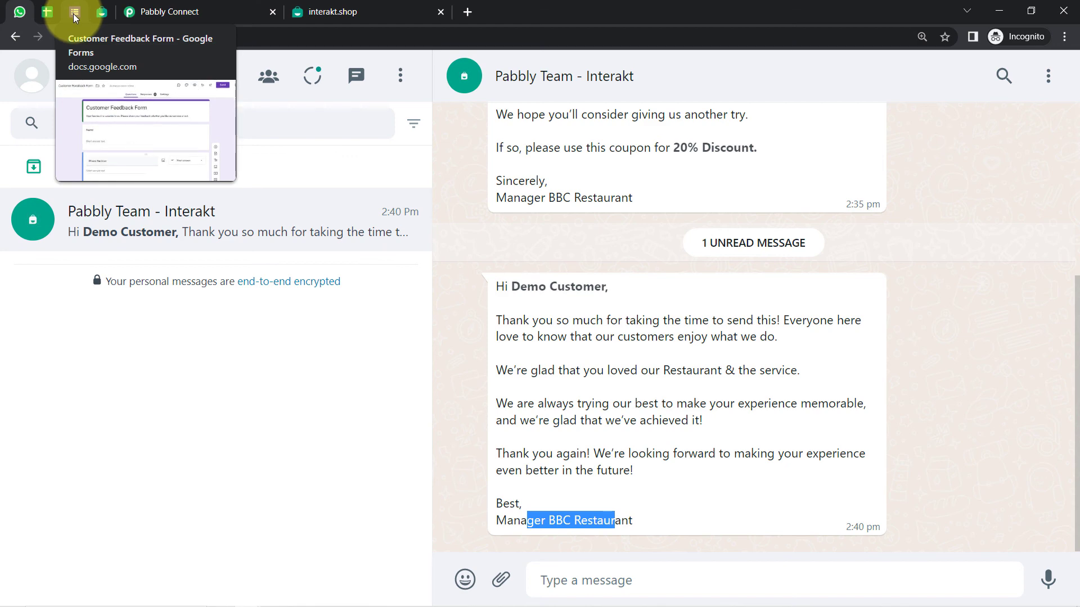
Save the =>3 route's Interakt step and close the route panel
click(180, 11)
scroll(549, 234, up, 8)
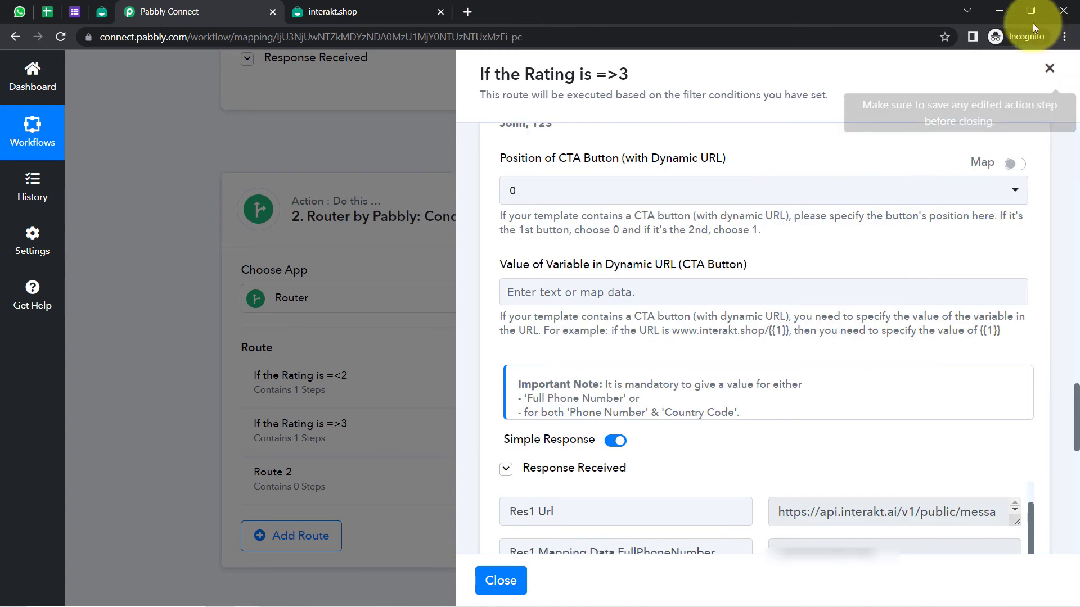
scroll(531, 539, down, 10)
scroll(639, 487, up, 1)
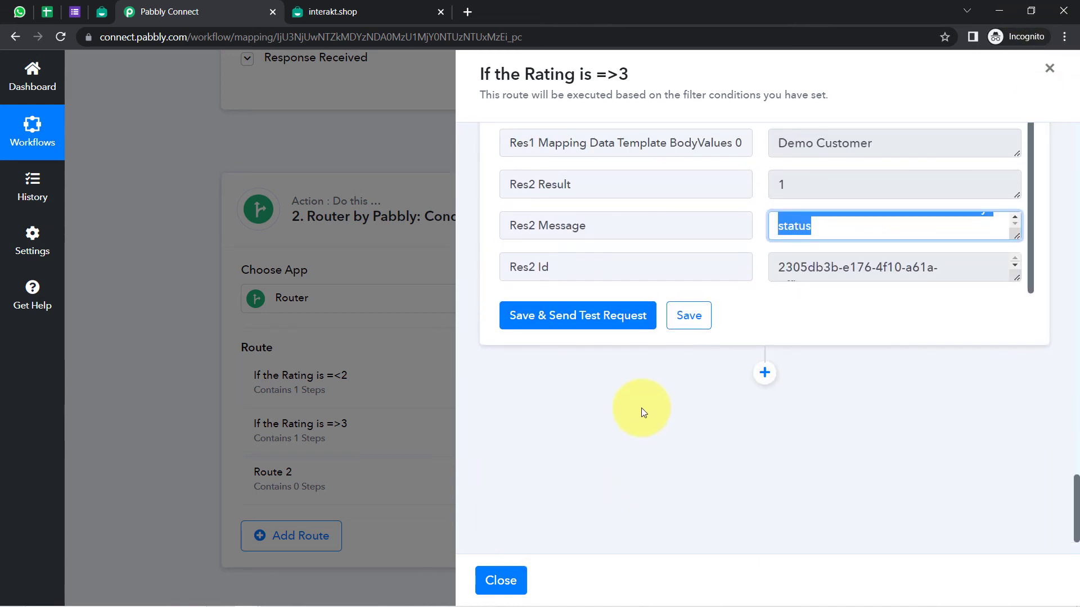
click(673, 328)
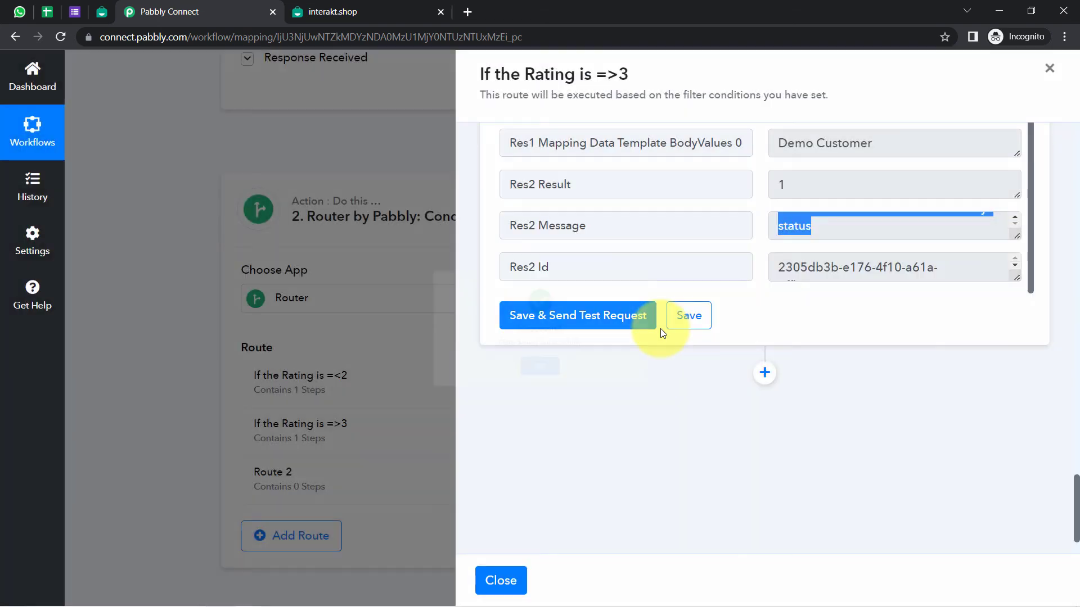
click(1049, 68)
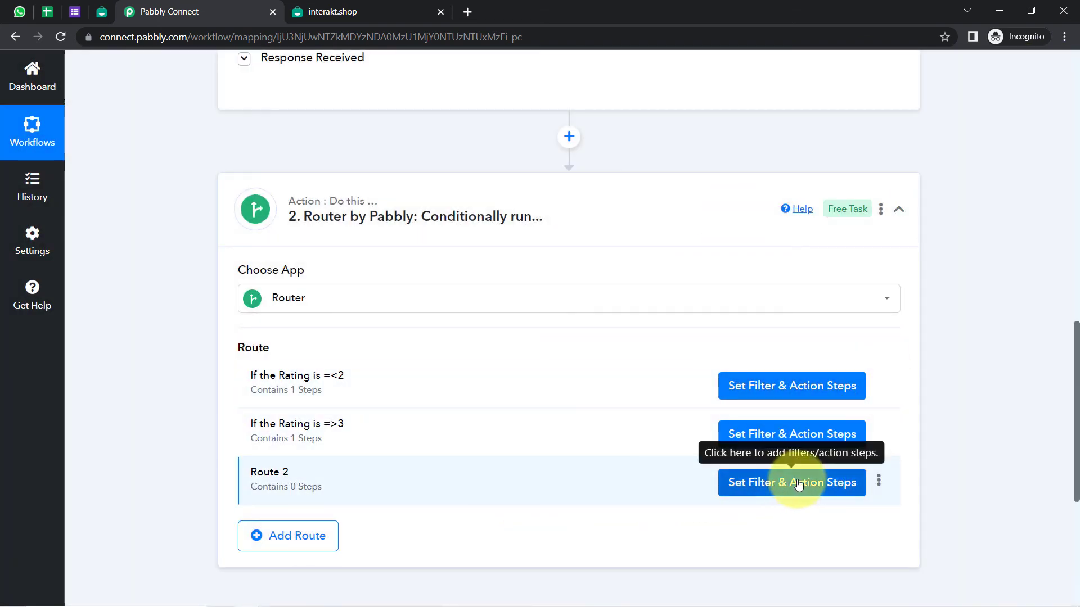
Delete the empty Route 2 from the Router
click(879, 481)
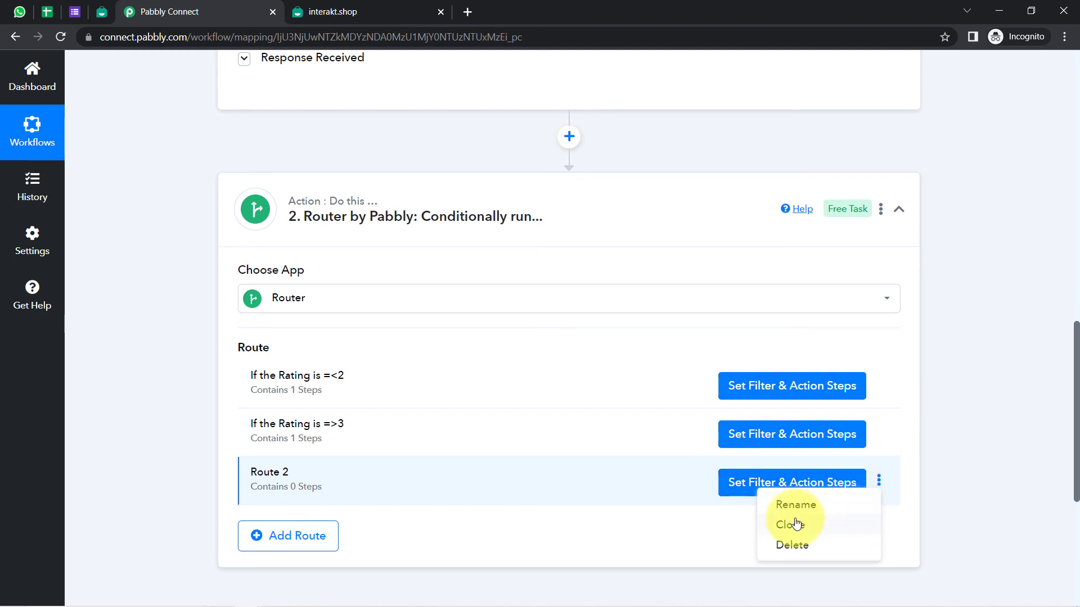
click(790, 546)
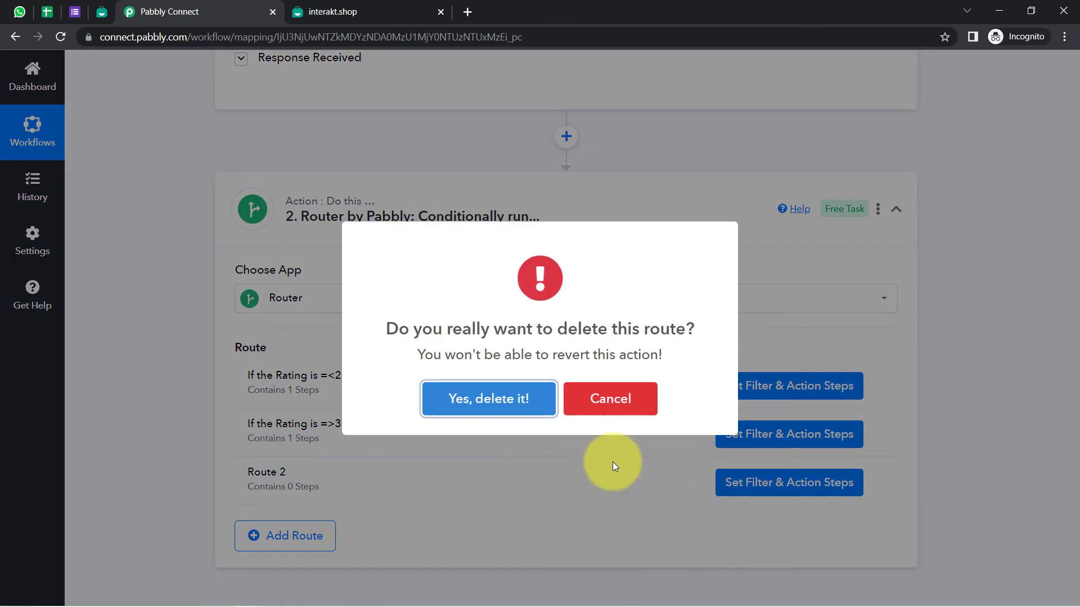
click(469, 407)
click(540, 394)
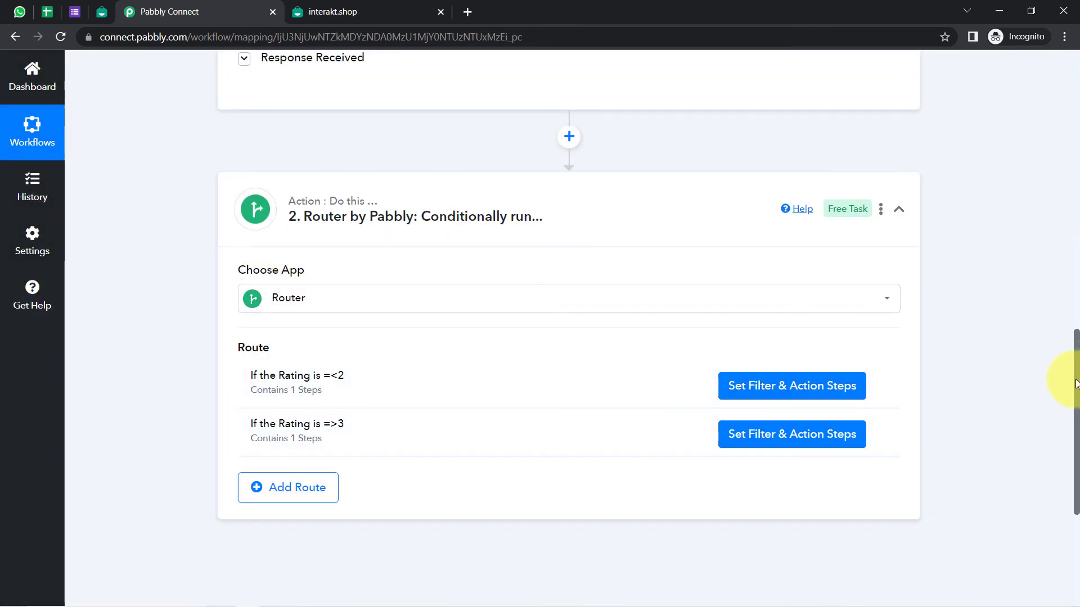
drag(1075, 384, 1067, 97)
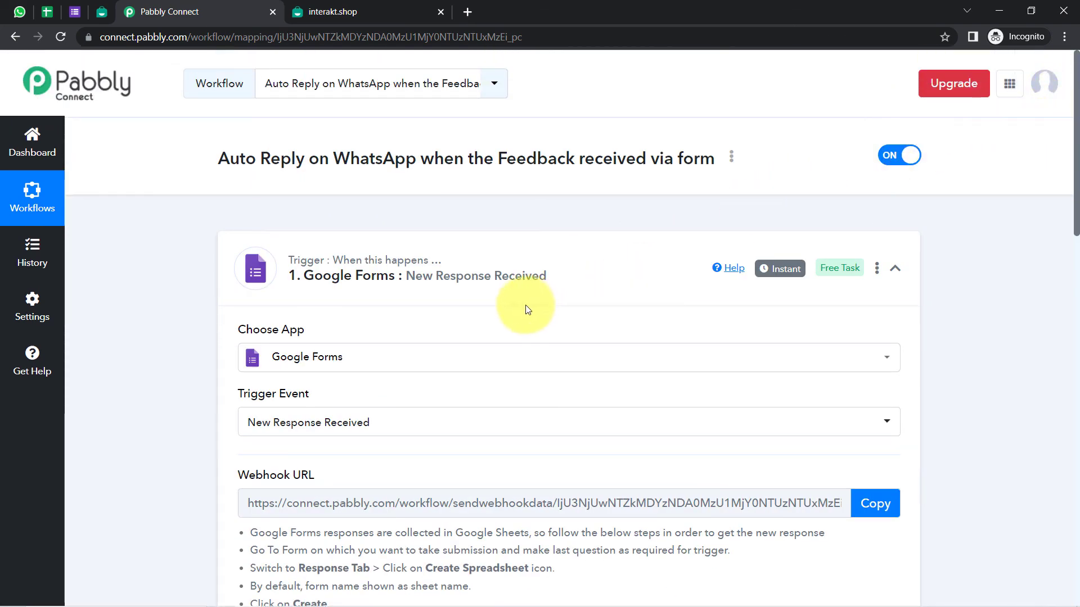
Collapse the trigger and Router steps, copy the workflow's share link, then re-expand the Router
click(484, 275)
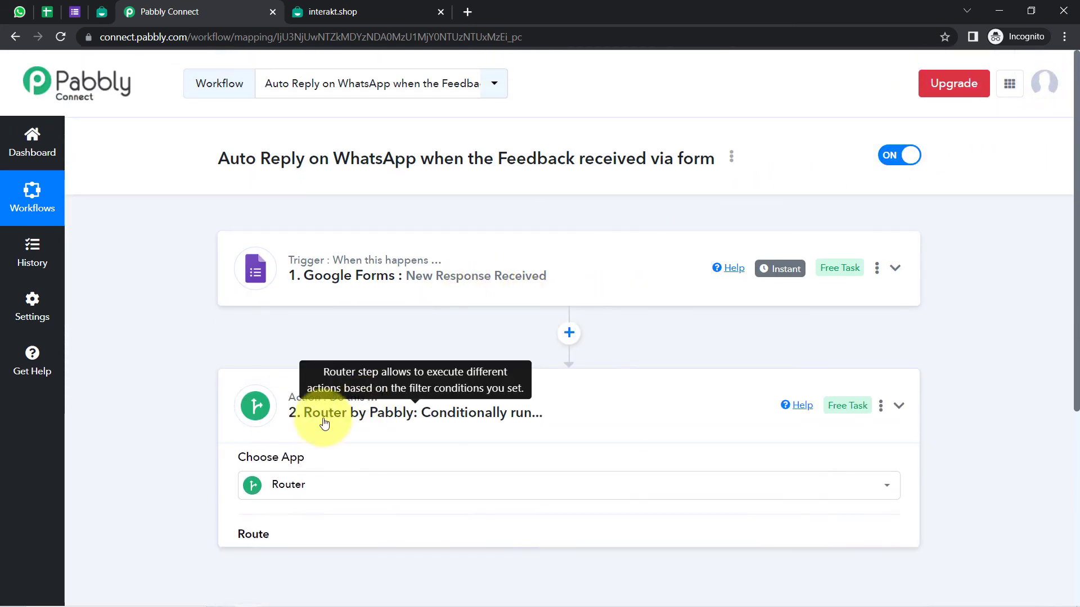
click(324, 423)
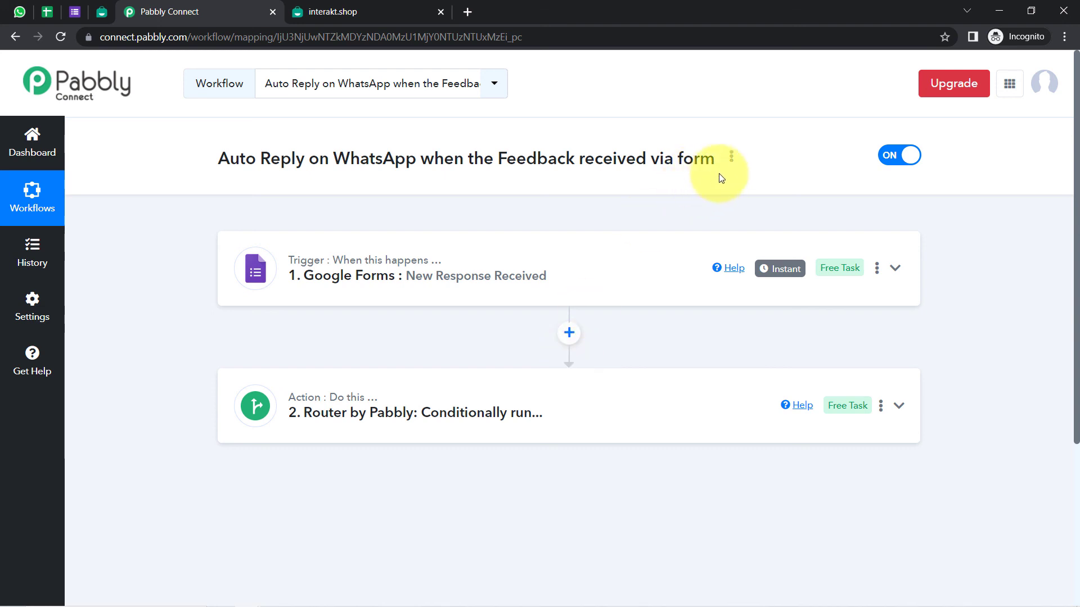
click(731, 159)
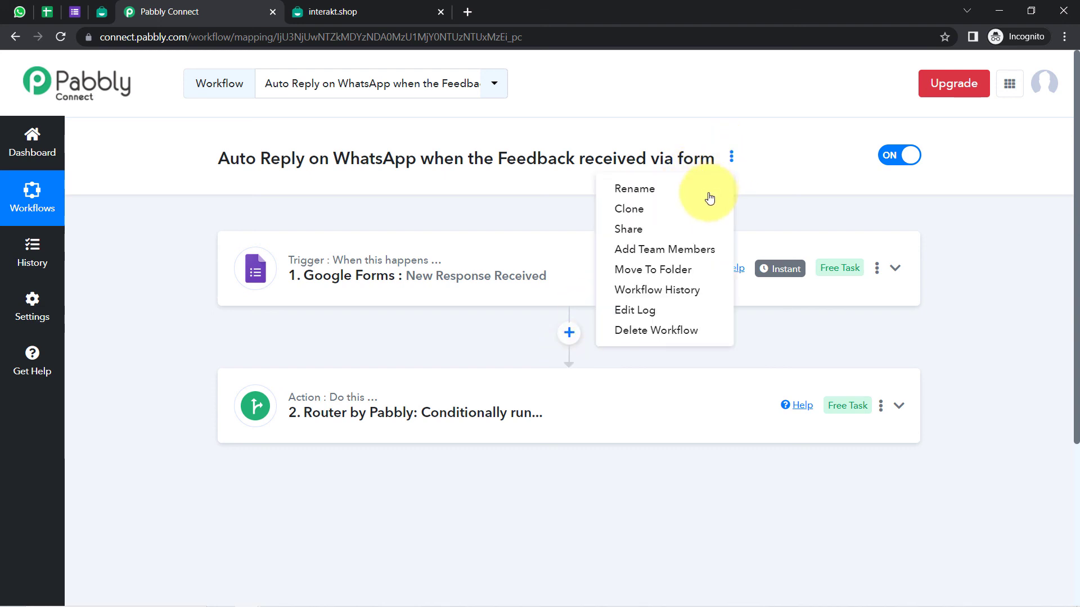
click(633, 230)
click(728, 333)
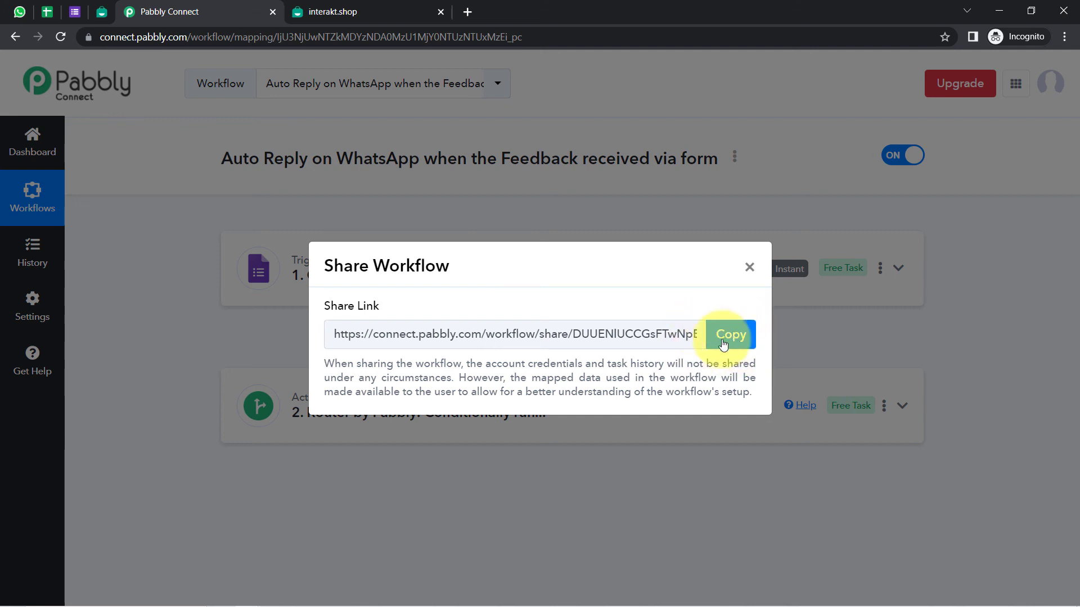
click(728, 333)
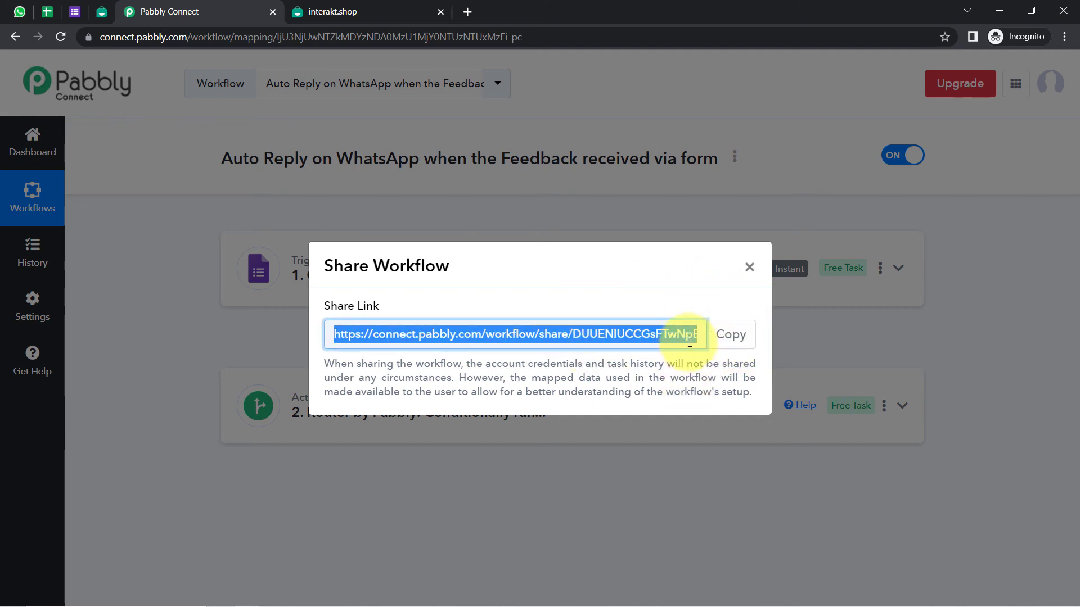
click(749, 267)
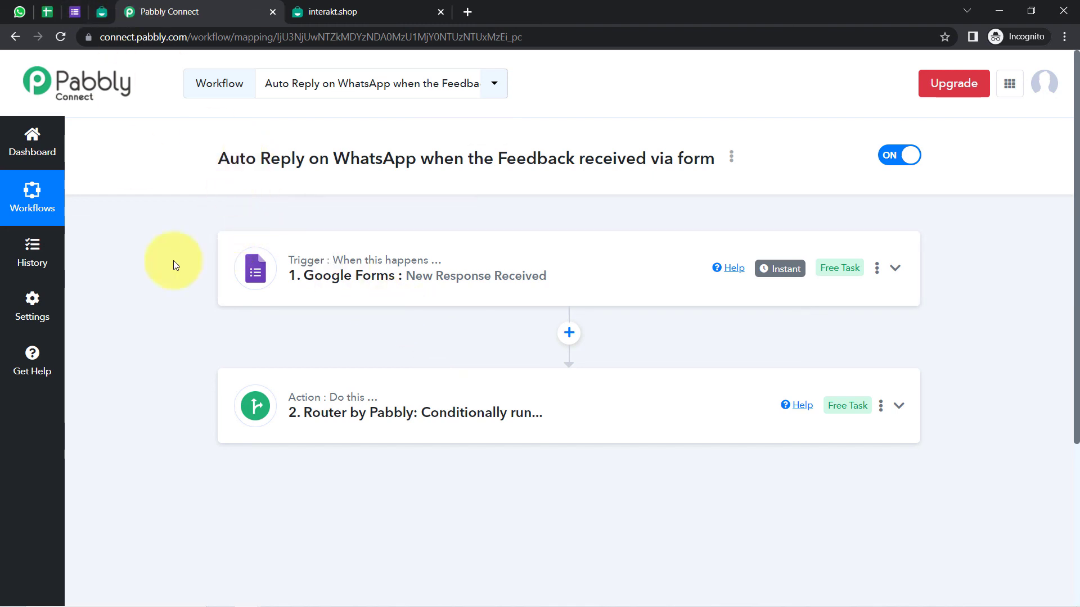
click(427, 400)
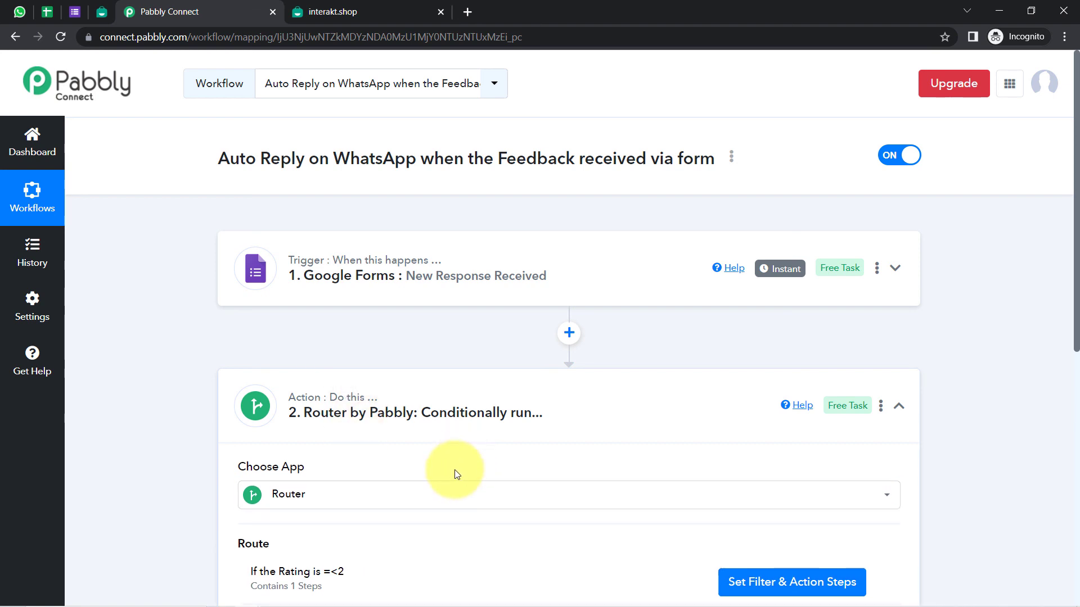
Review the =>3 route's filter conditions and test response, then close that route's panel
scroll(1074, 275, down, 4)
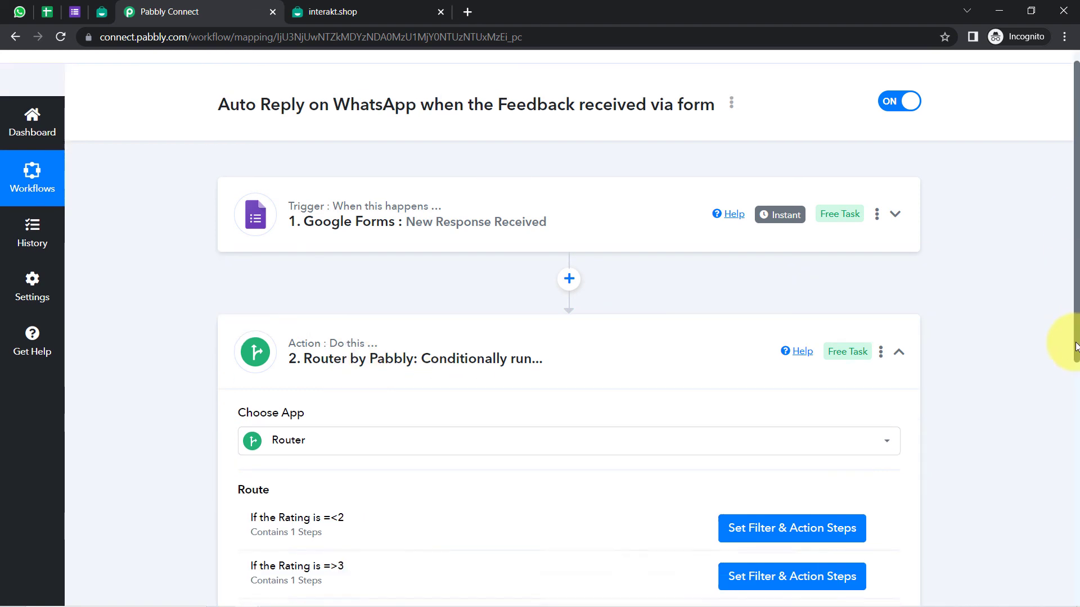
click(828, 405)
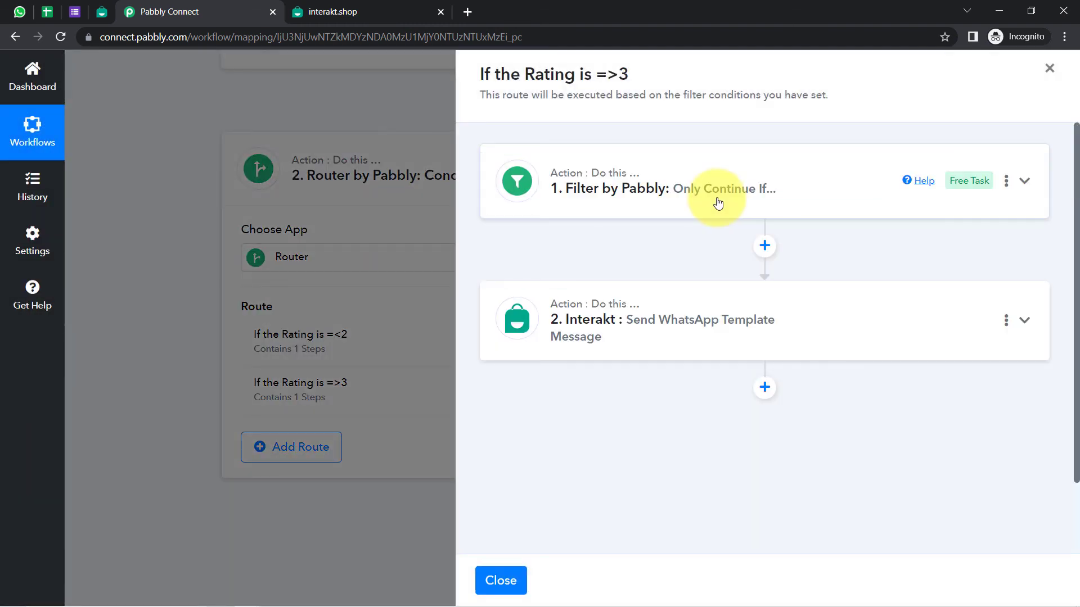
click(718, 202)
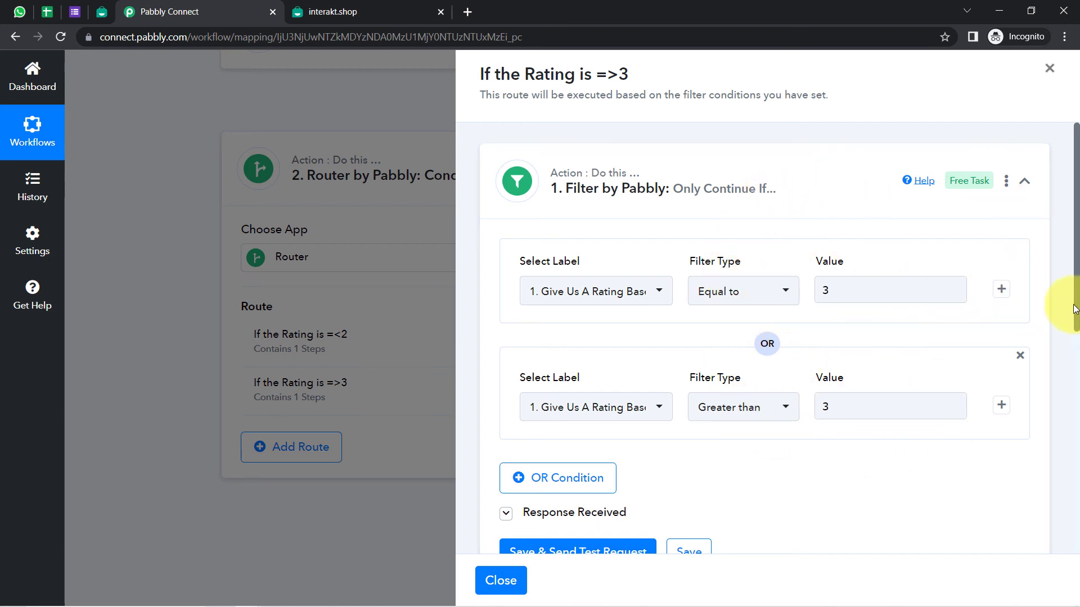
drag(1075, 312, 1073, 410)
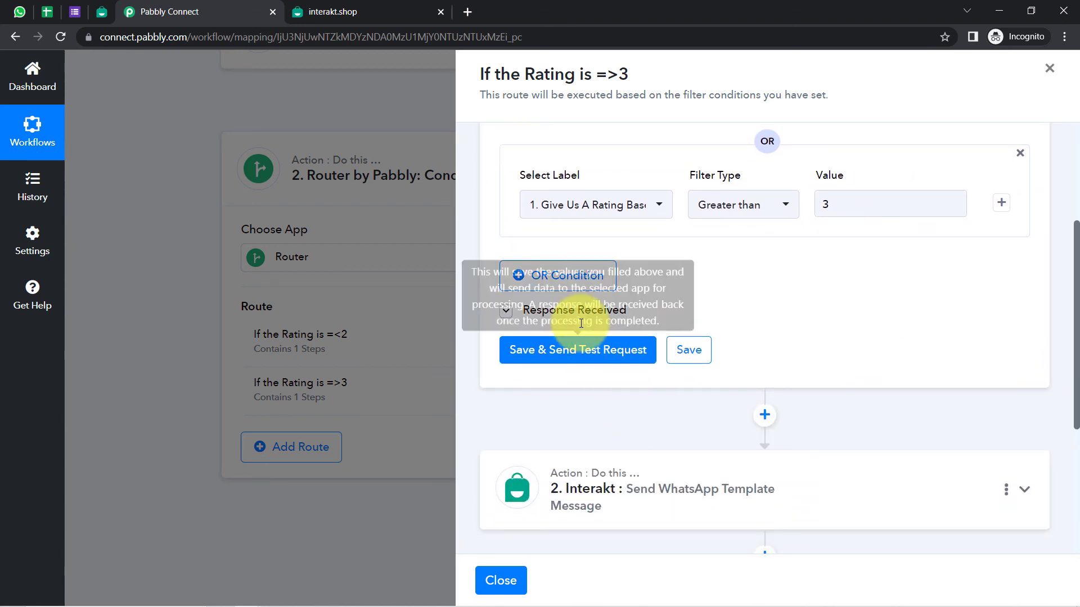
click(565, 315)
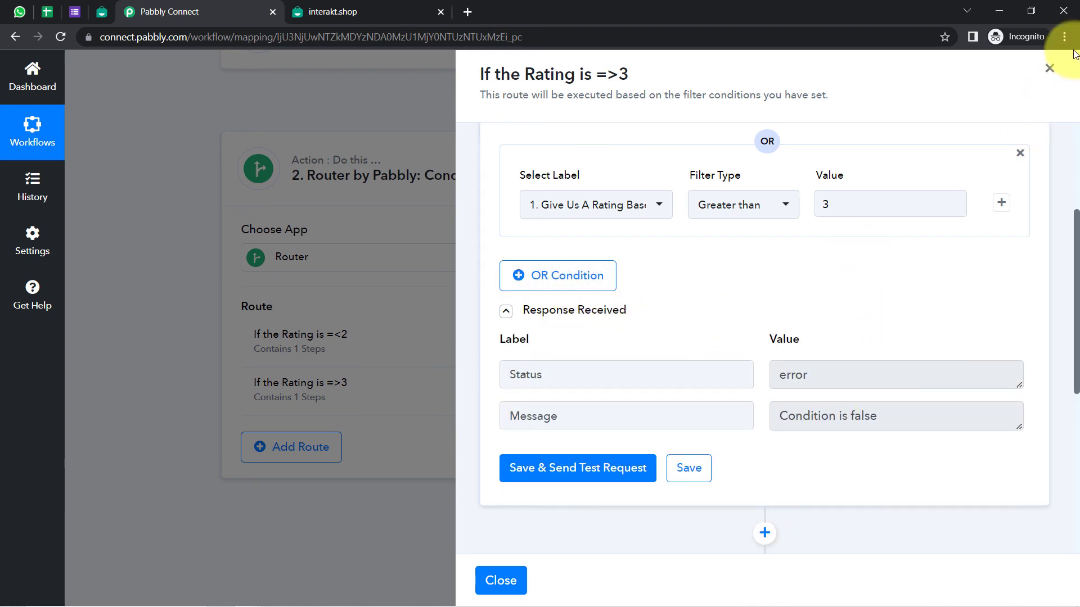
click(1049, 68)
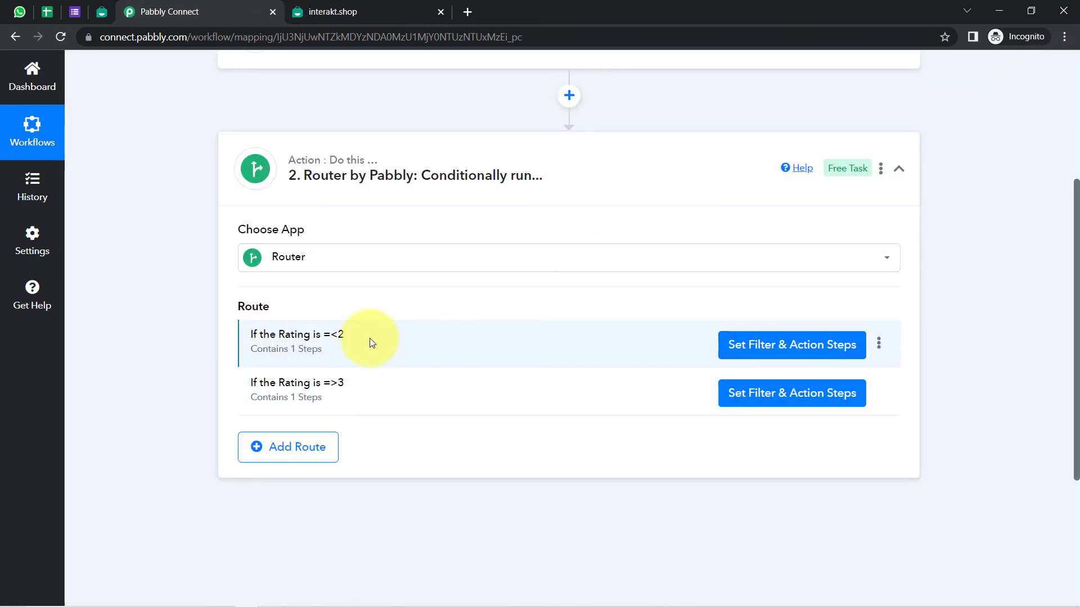
Open the Customer Feedback Form's live preview and clear all messages in the Interakt chat
click(78, 5)
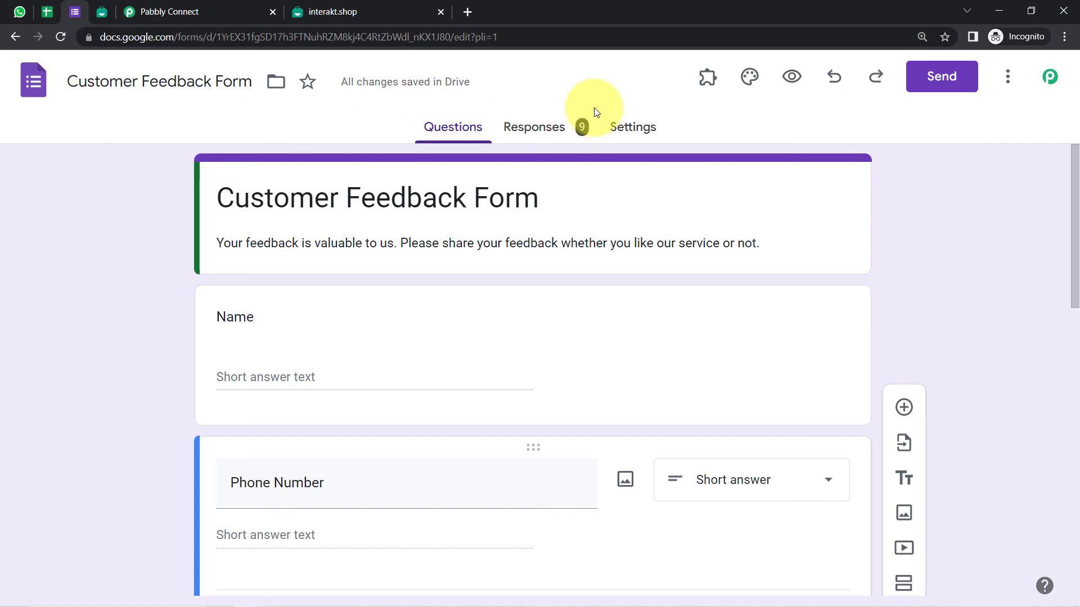
click(793, 77)
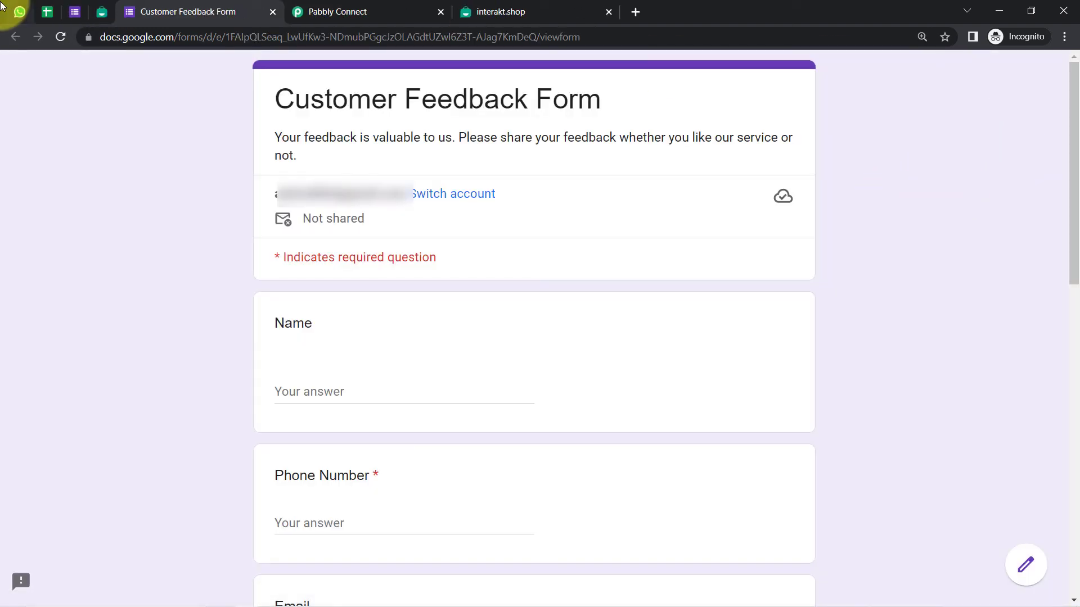
click(19, 11)
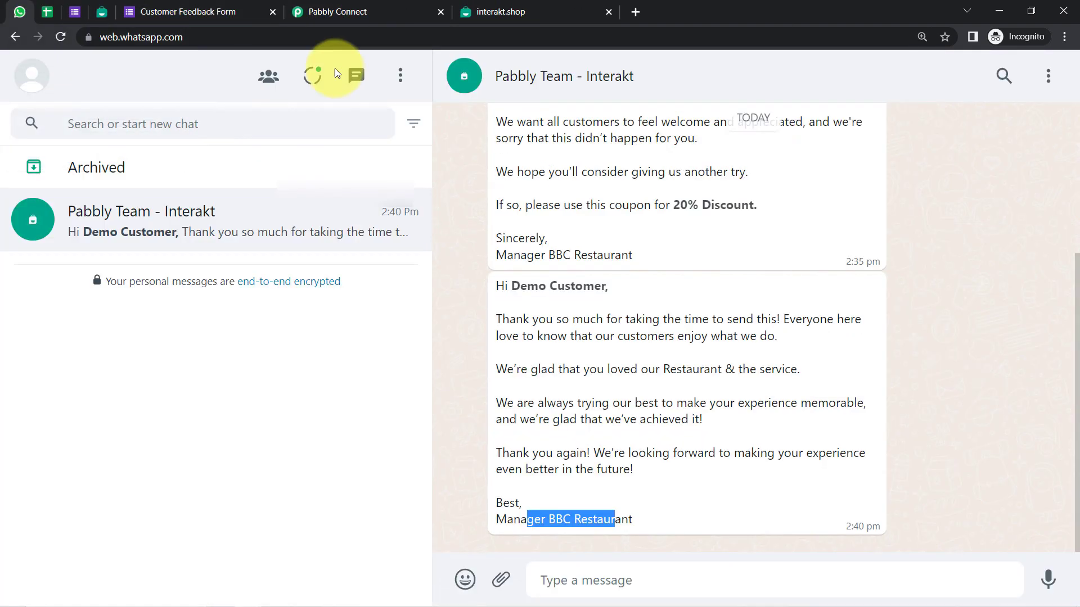
click(1045, 83)
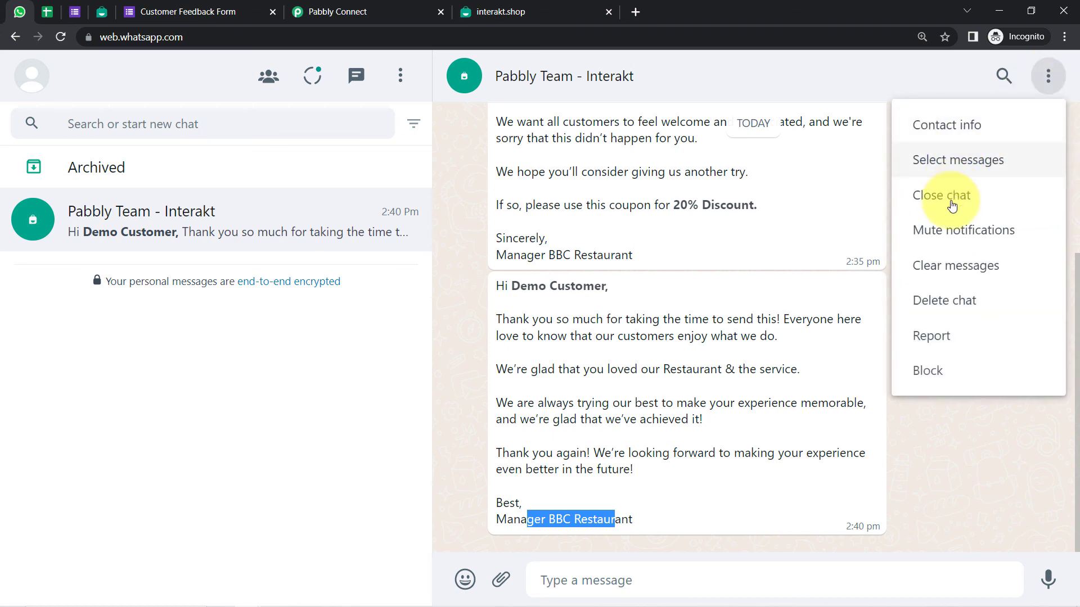
click(923, 264)
click(669, 396)
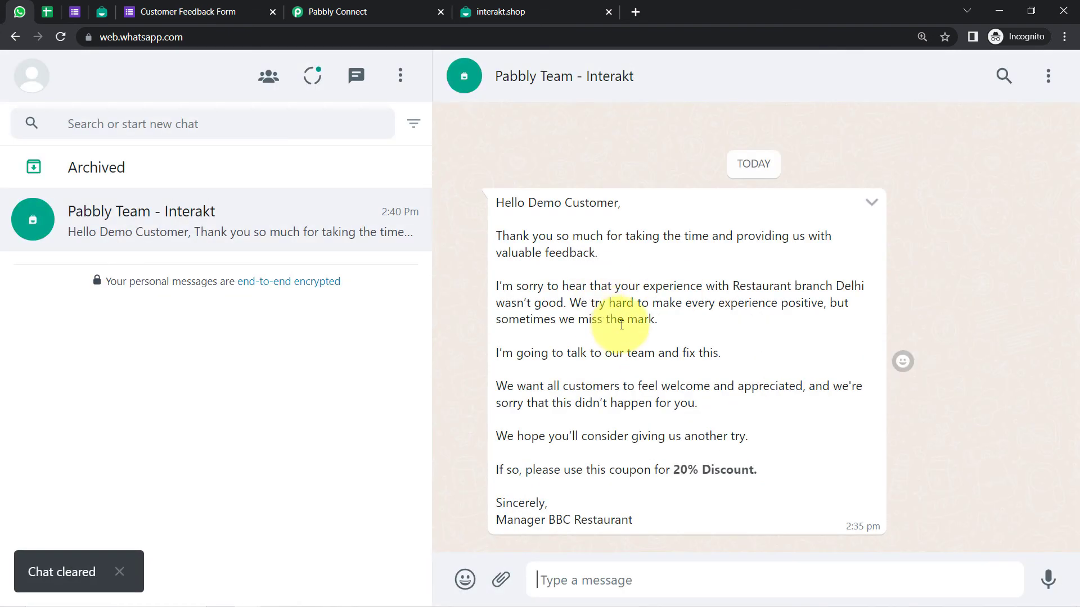
Delete the Pabbly Team - Interakt chat and return to the live feedback form
click(1048, 75)
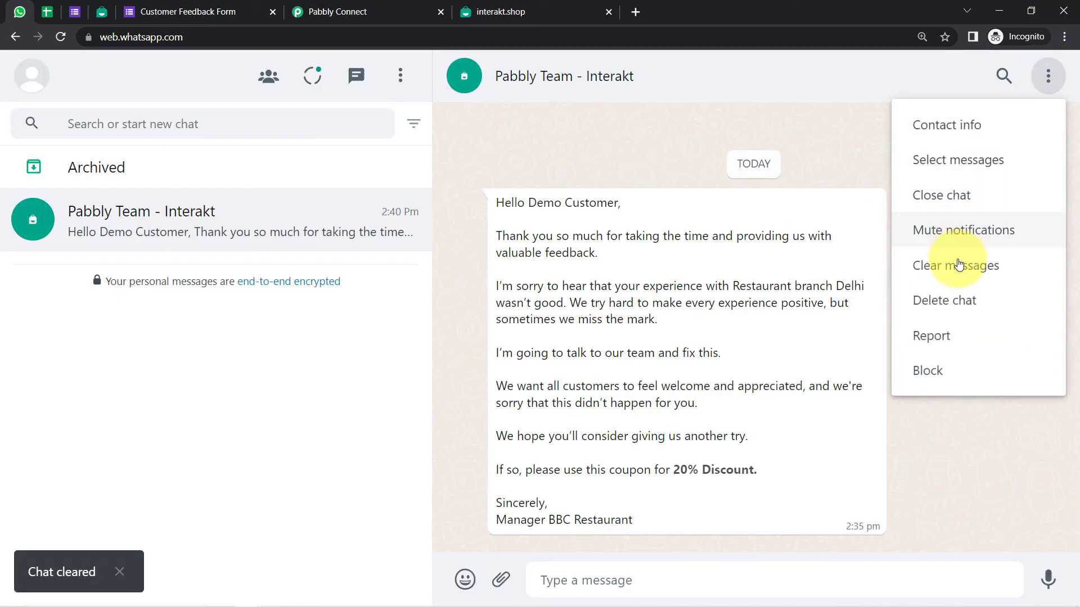
click(942, 300)
click(677, 392)
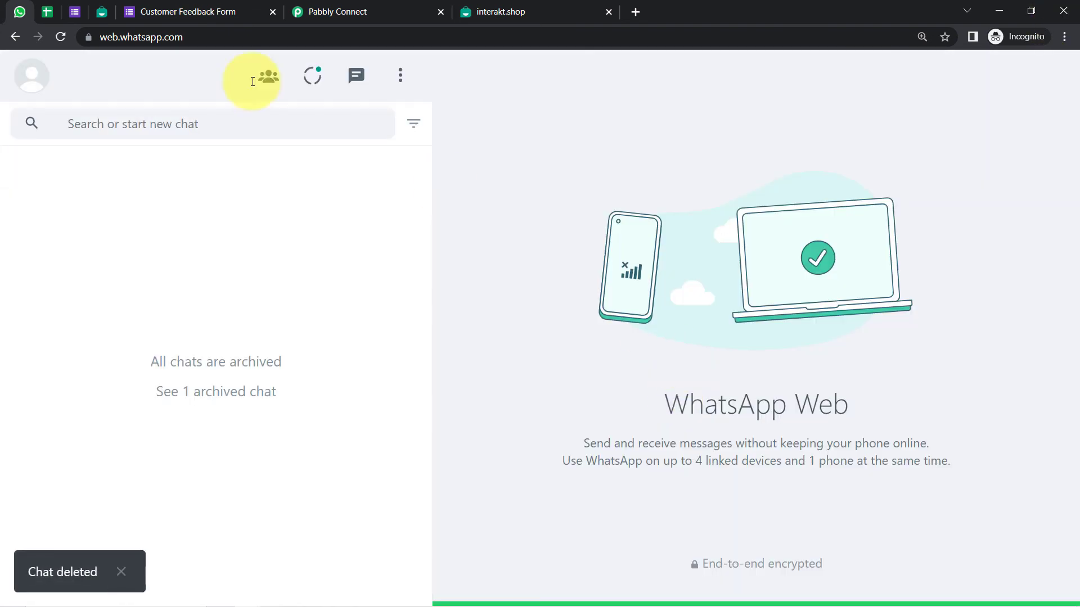
click(154, 10)
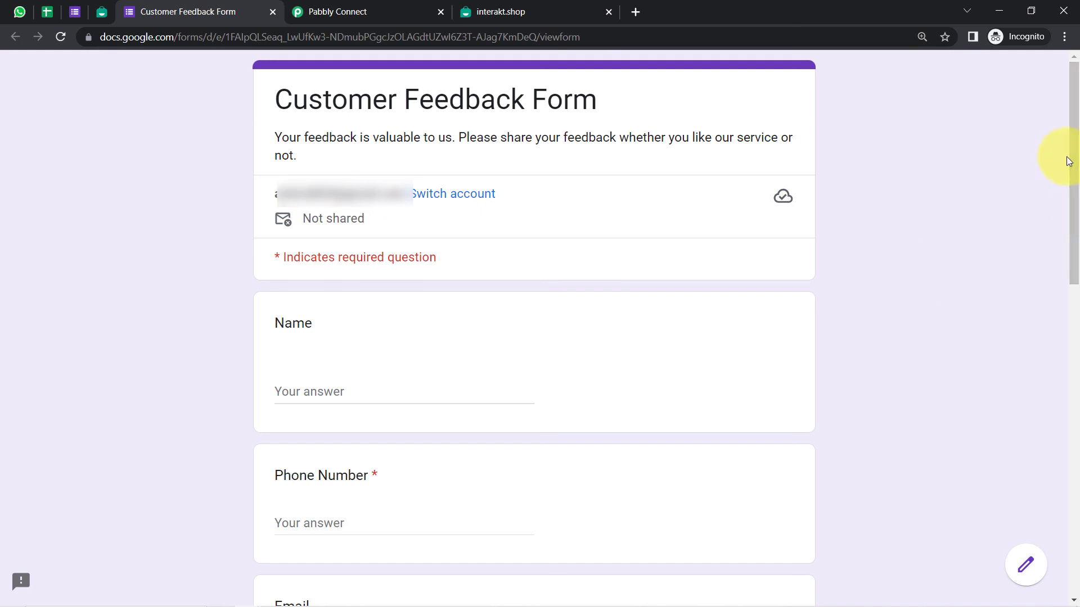
Submit a test response with name, phone, email, Noida branch, rating 4 and Agree
drag(1063, 161, 1046, 251)
click(283, 169)
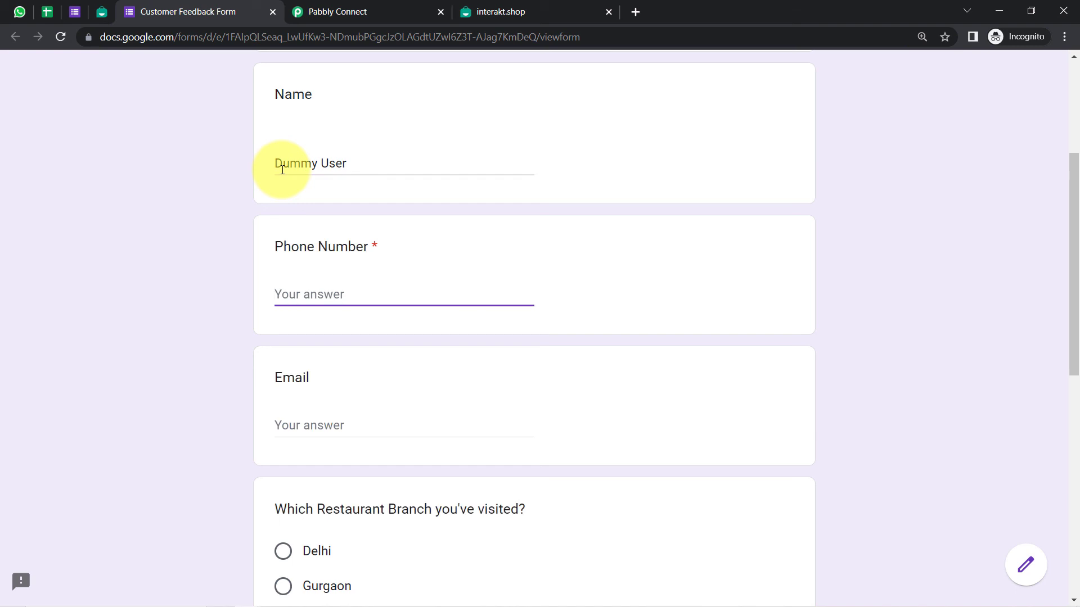
key(Tab)
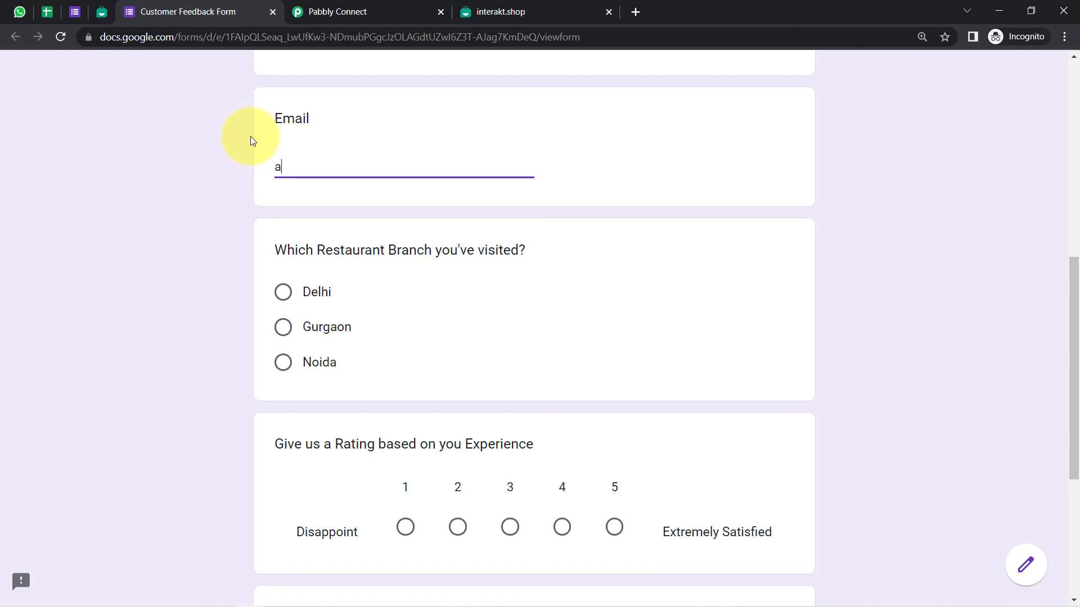
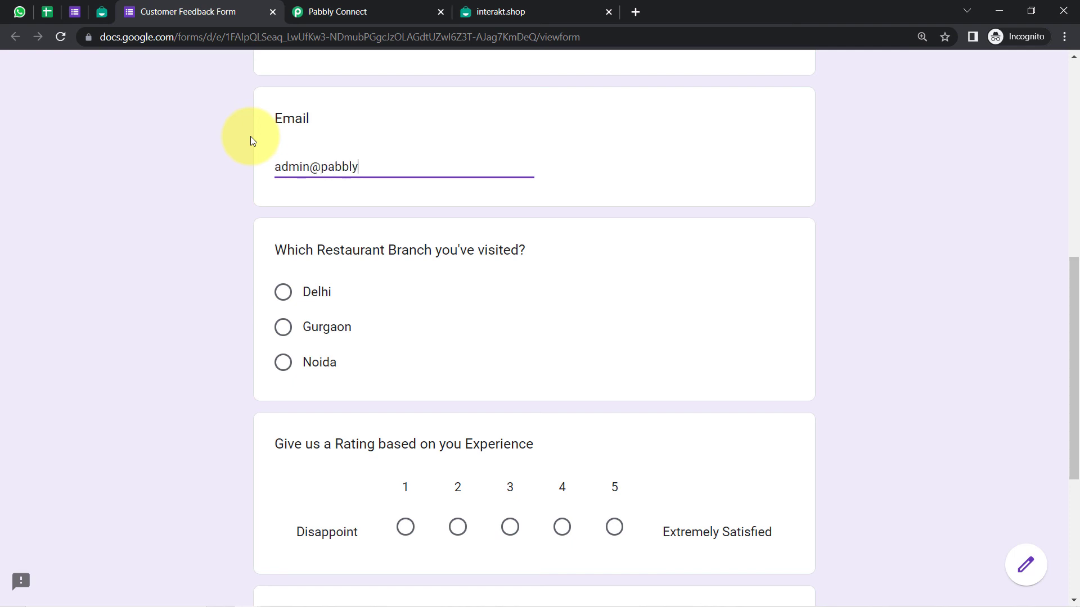
click(283, 363)
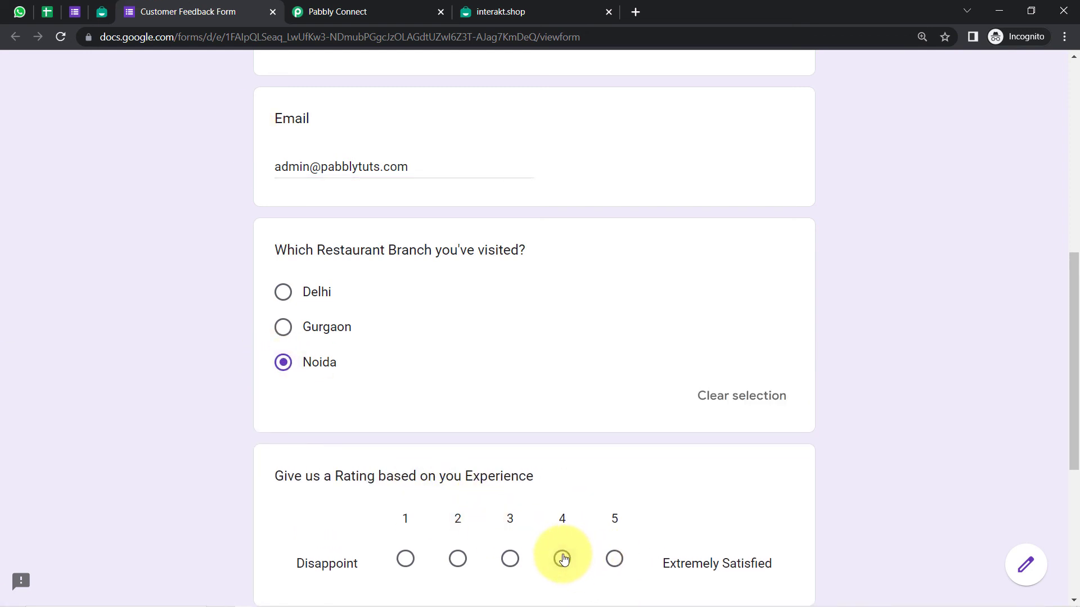
click(563, 559)
scroll(1072, 393, down, 5)
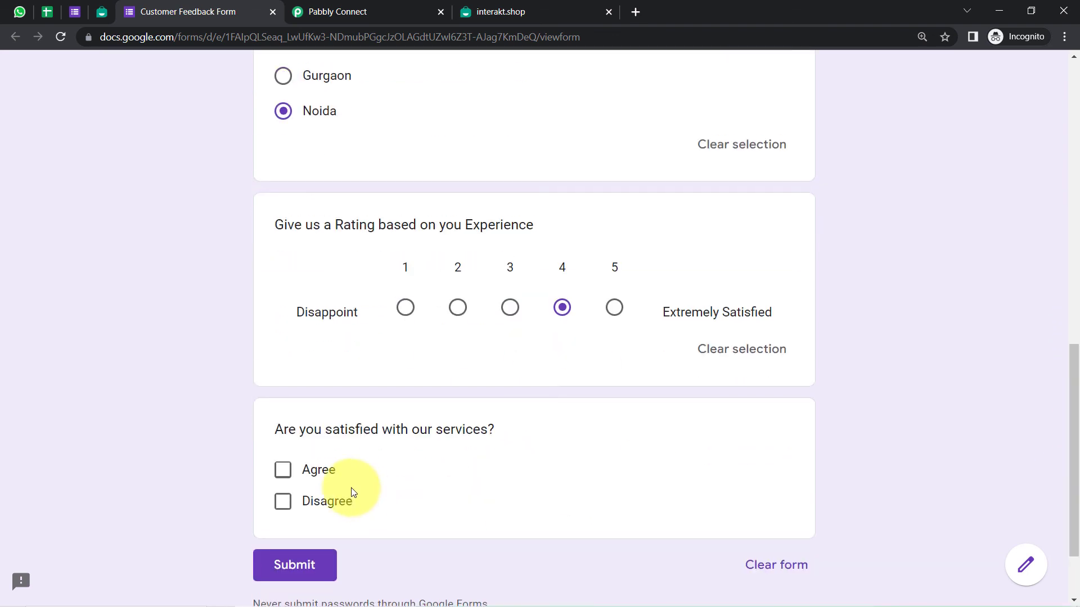
click(285, 477)
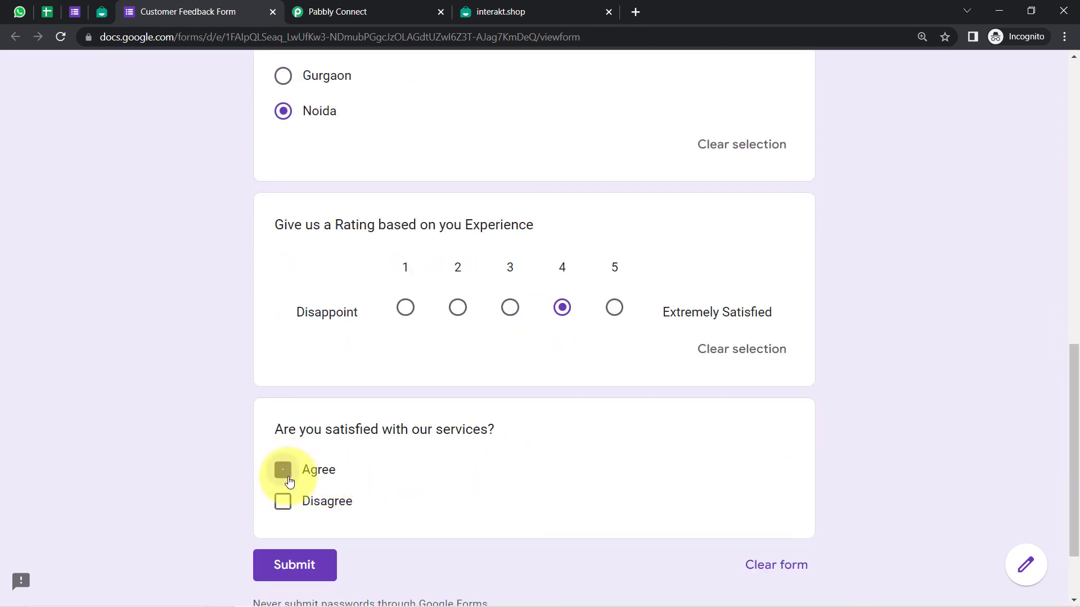
click(292, 564)
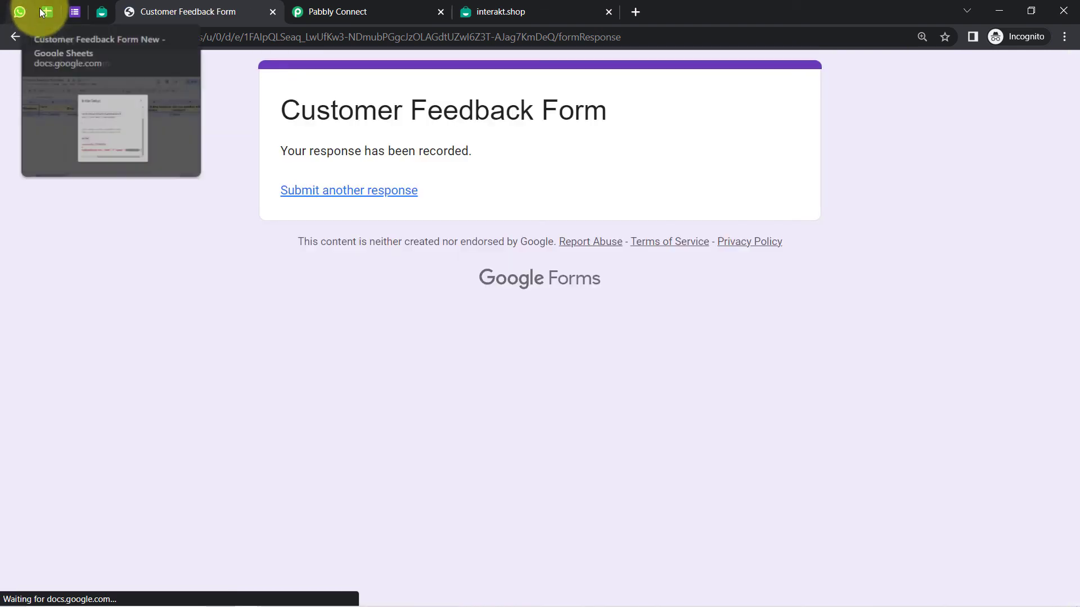
click(48, 11)
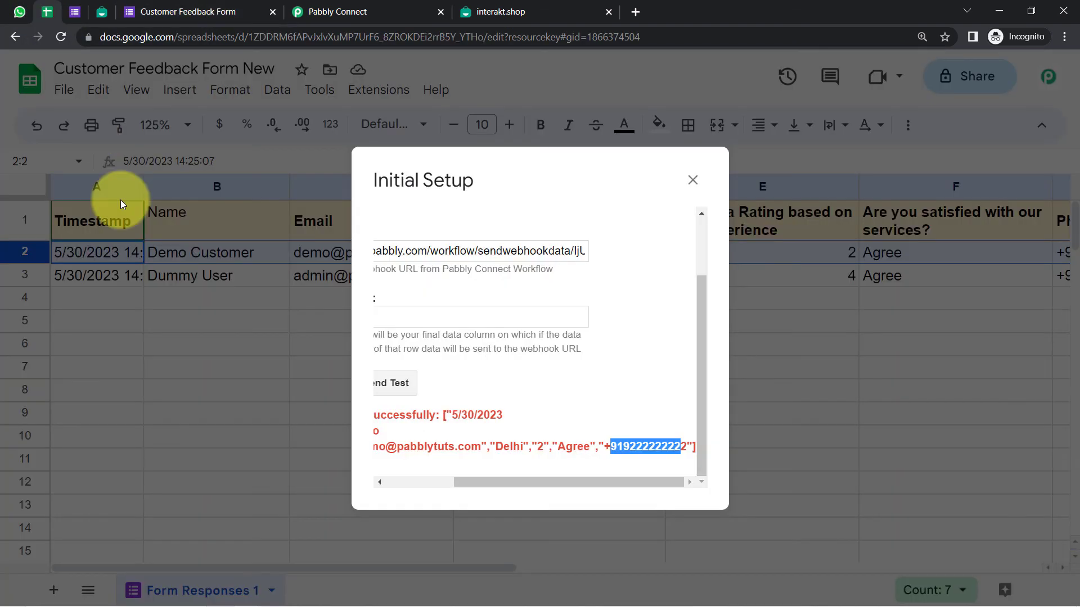
Close Sheets' Initial Setup dialog to confirm row 3 holds the Noida, rating 4 response
click(693, 181)
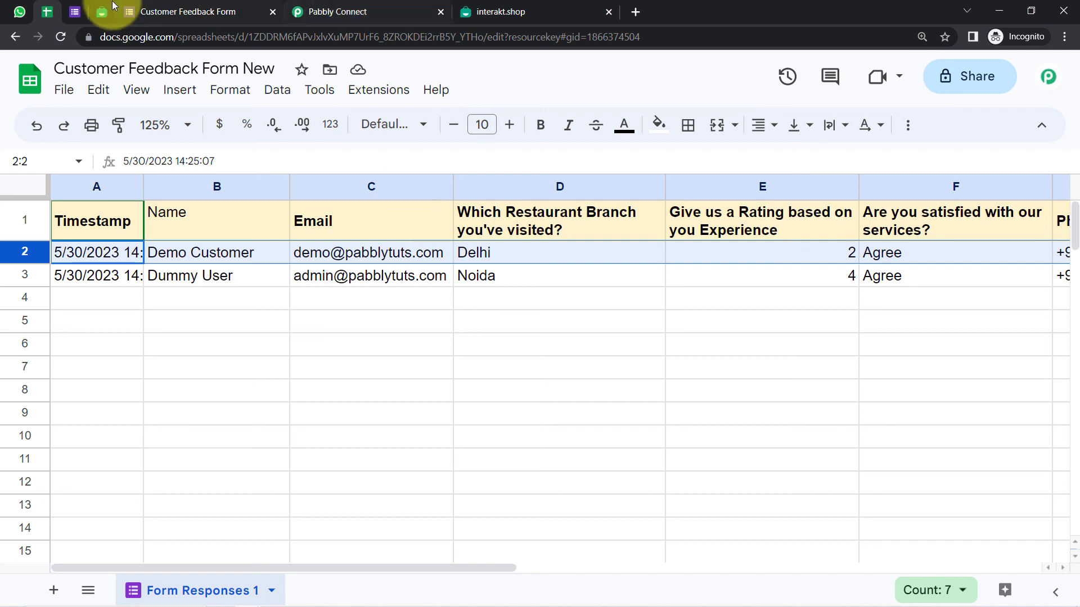
click(18, 12)
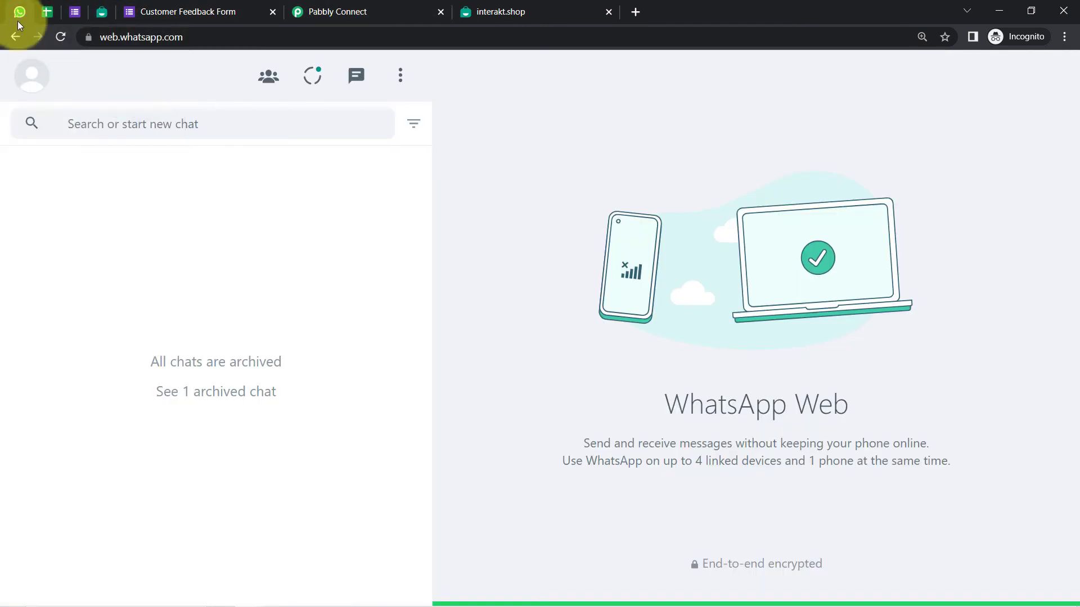
Reload WhatsApp Web and read the positive-feedback thank-you reply in the Interakt chat
click(62, 40)
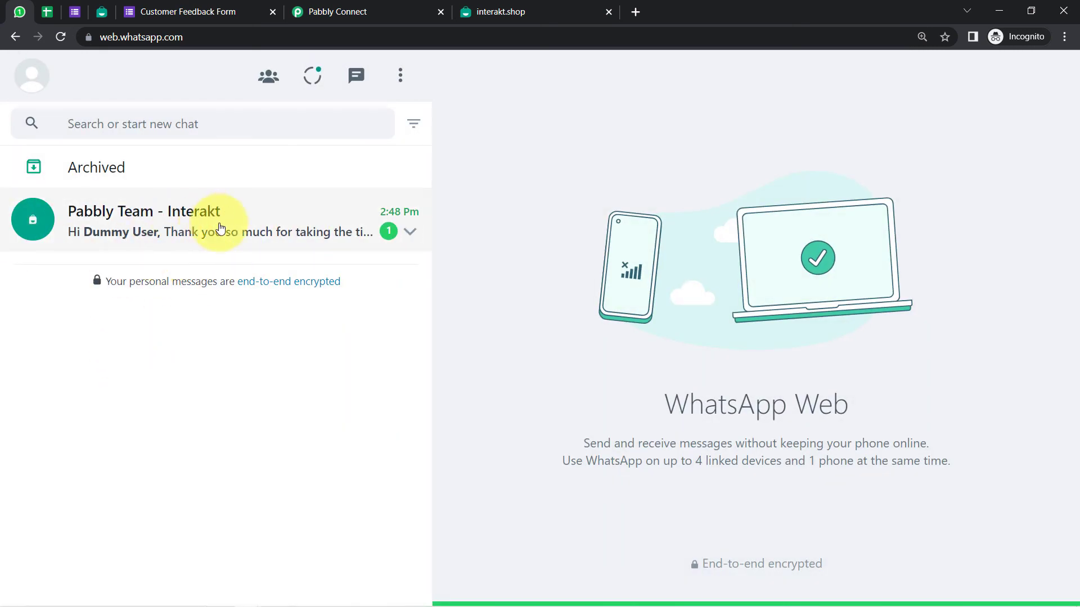
click(215, 236)
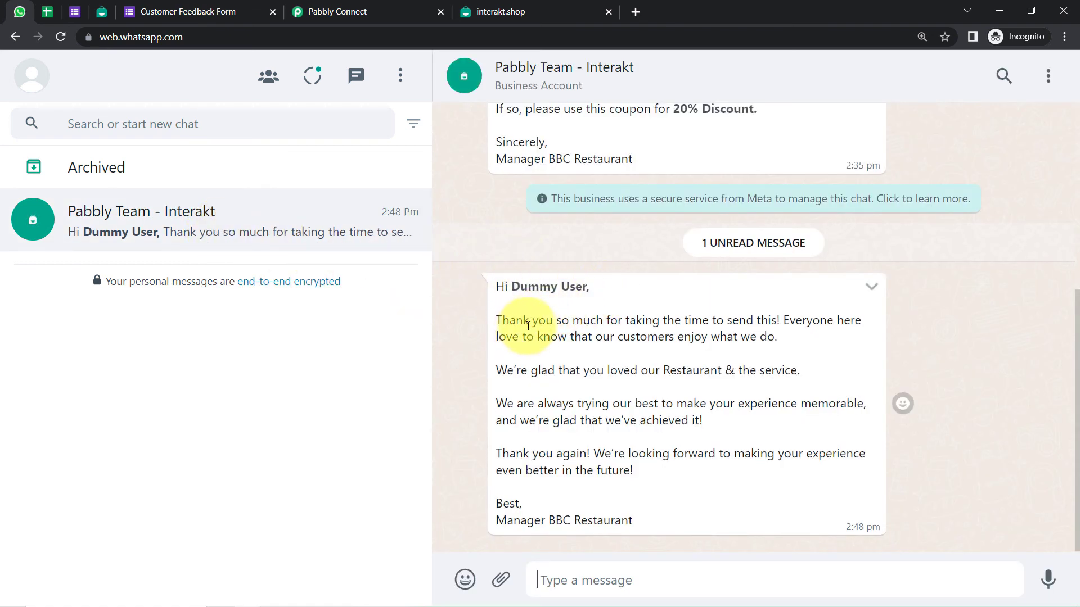
drag(532, 322, 796, 334)
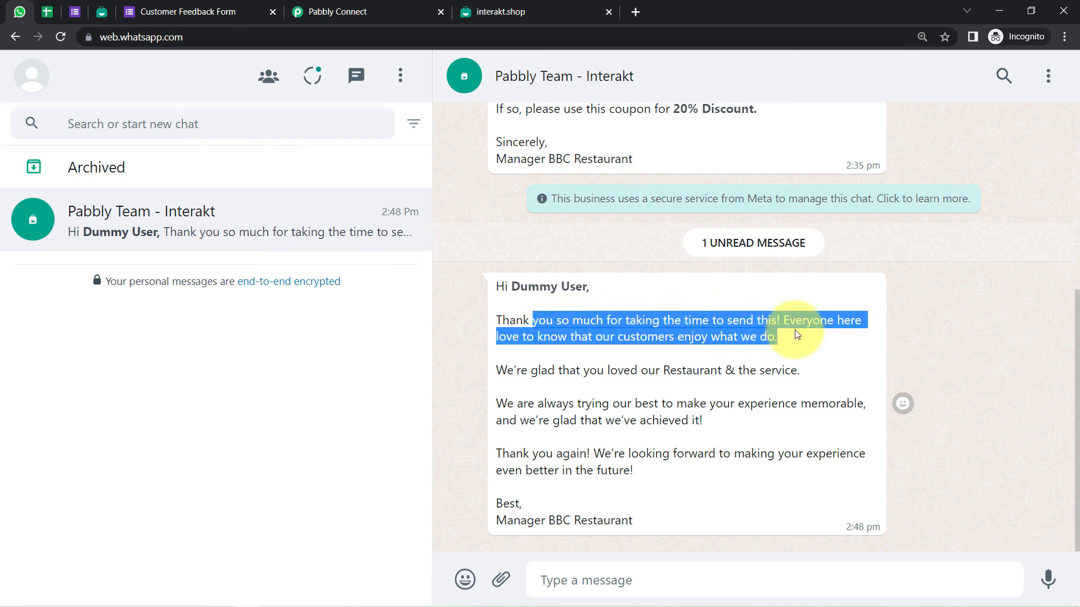
click(792, 333)
drag(543, 337, 771, 338)
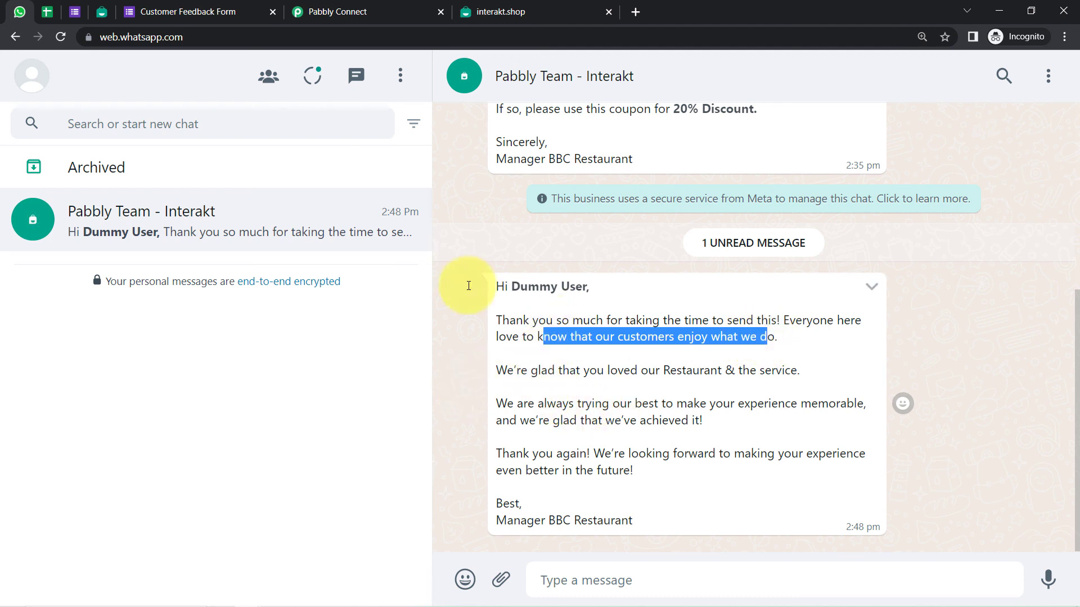
click(515, 299)
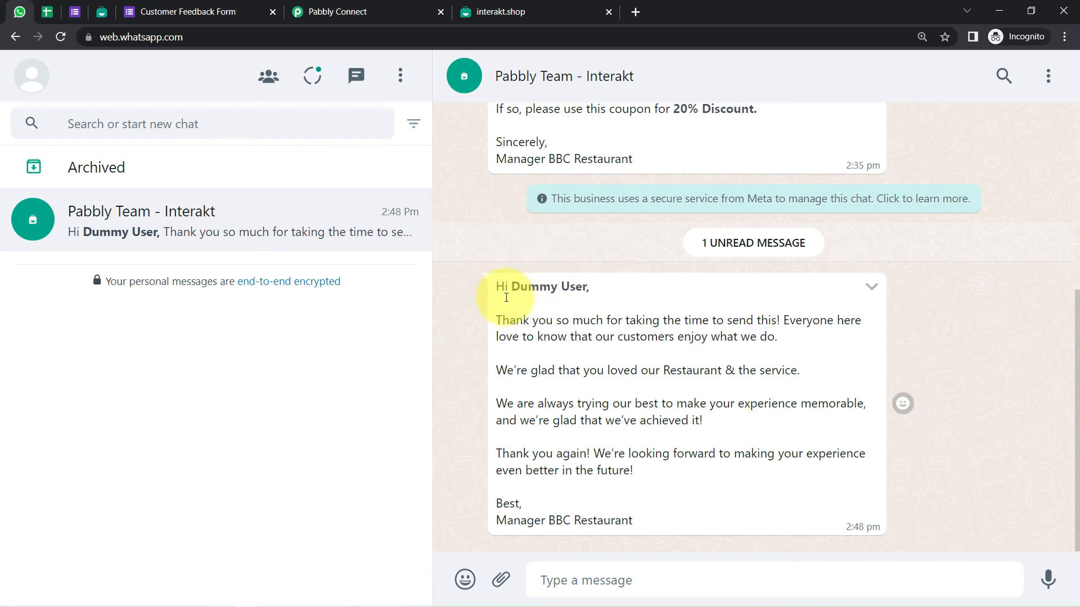
drag(503, 287, 643, 503)
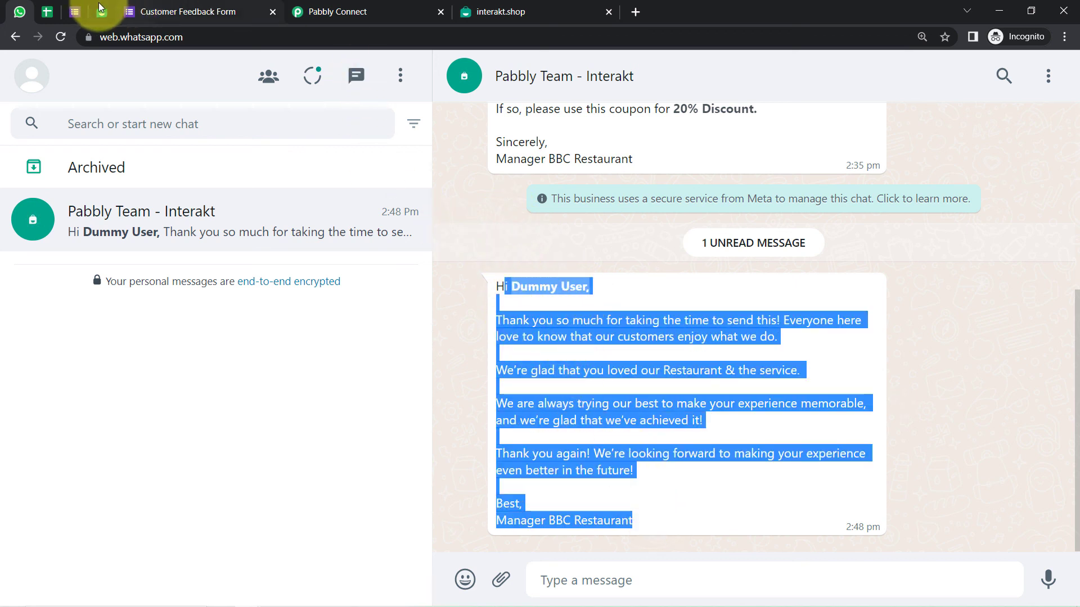
click(239, 11)
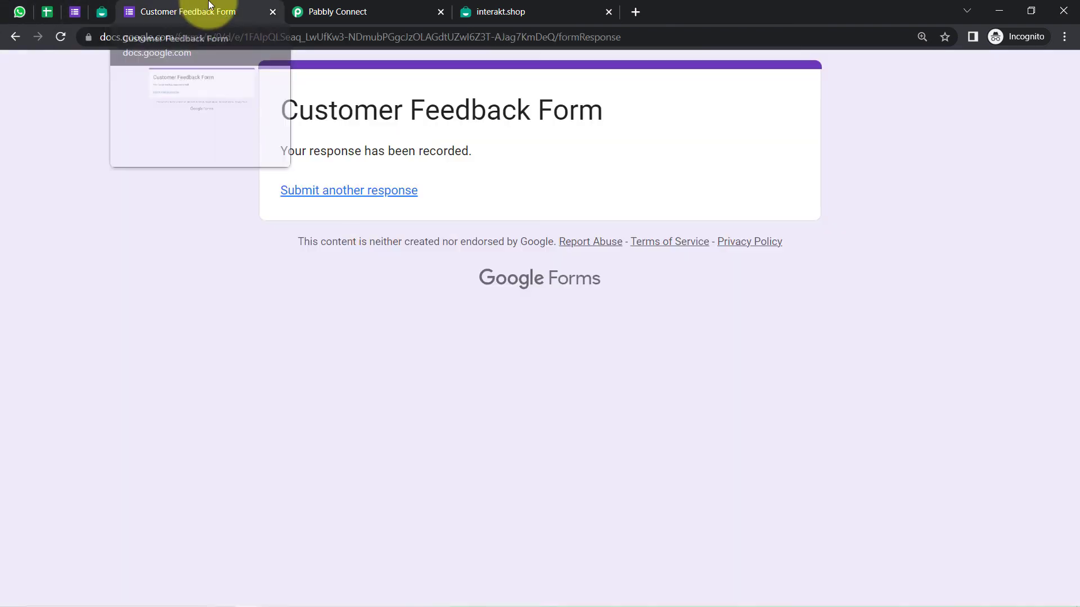
Close the form confirmation tab and check the editor's response count of 10
click(273, 13)
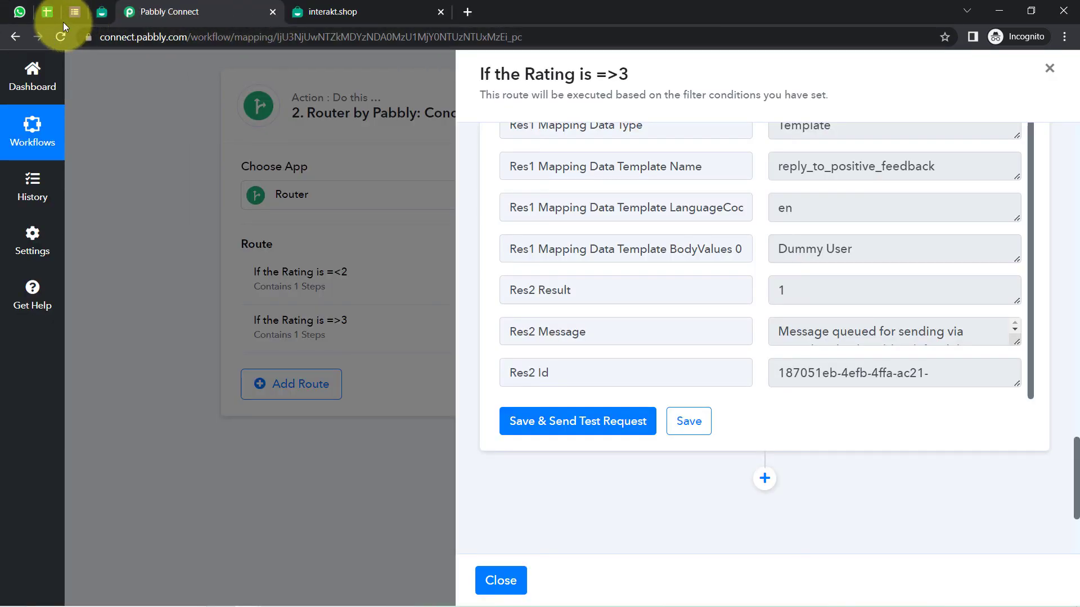
click(74, 10)
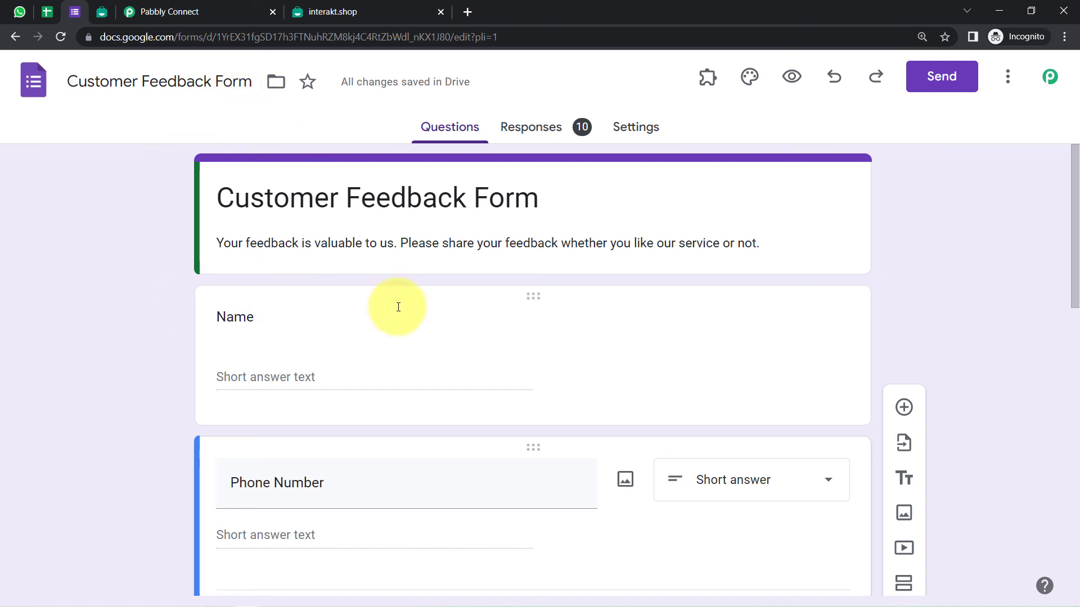